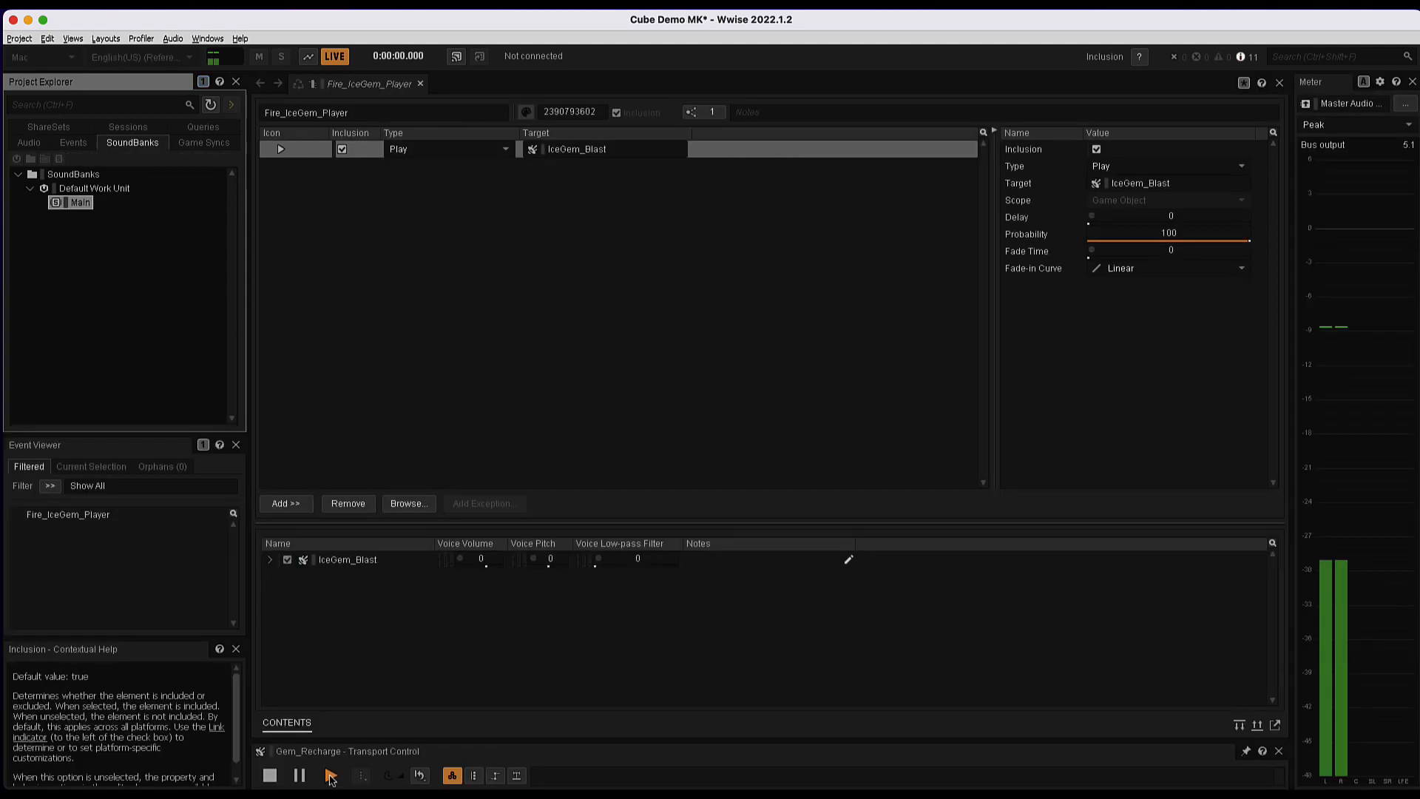
Duplicate the Gem_Recharge sound within the Default Work Unit of the Actor-Mixer Hierarchy.
left_click(29, 142)
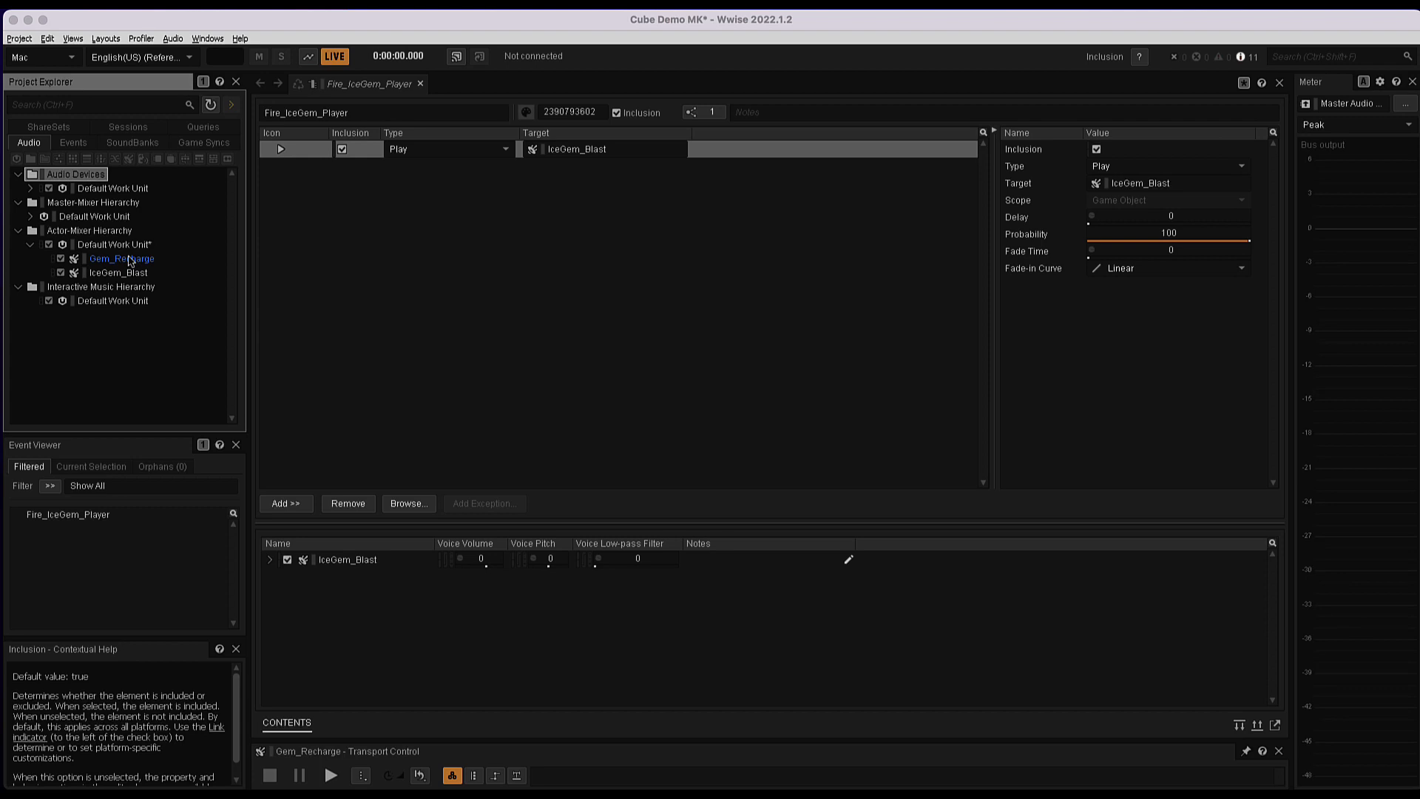
right_click(130, 261)
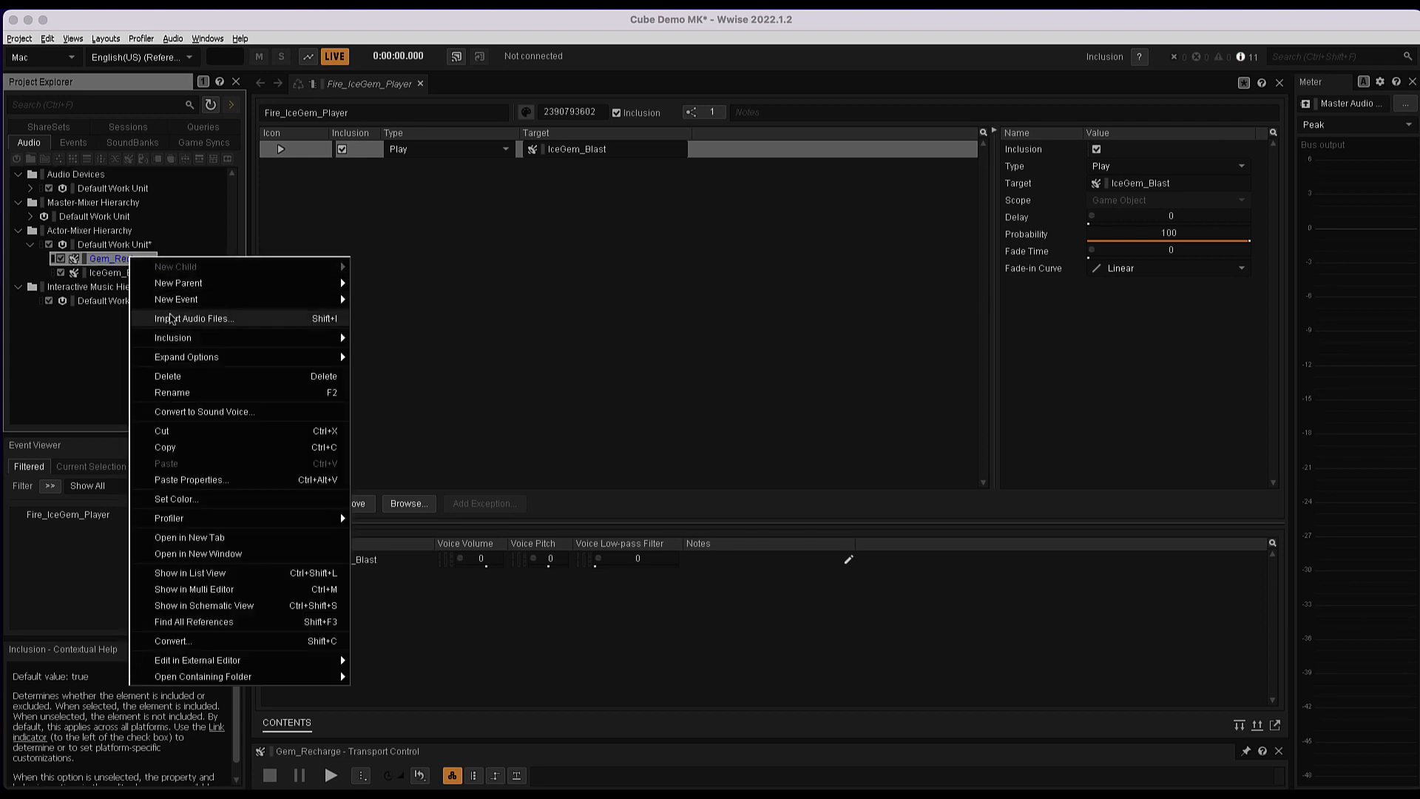
left_click(191, 446)
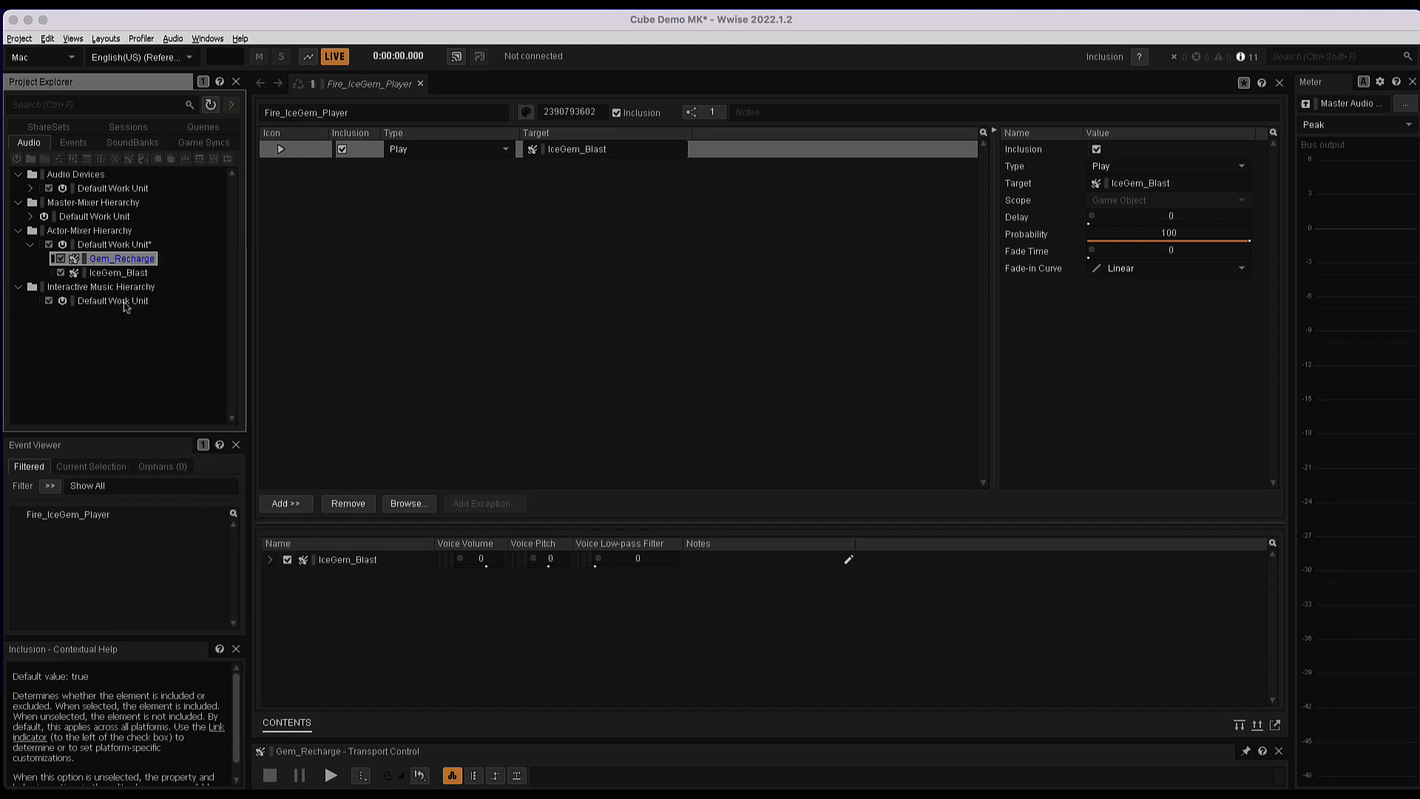
left_click(104, 247)
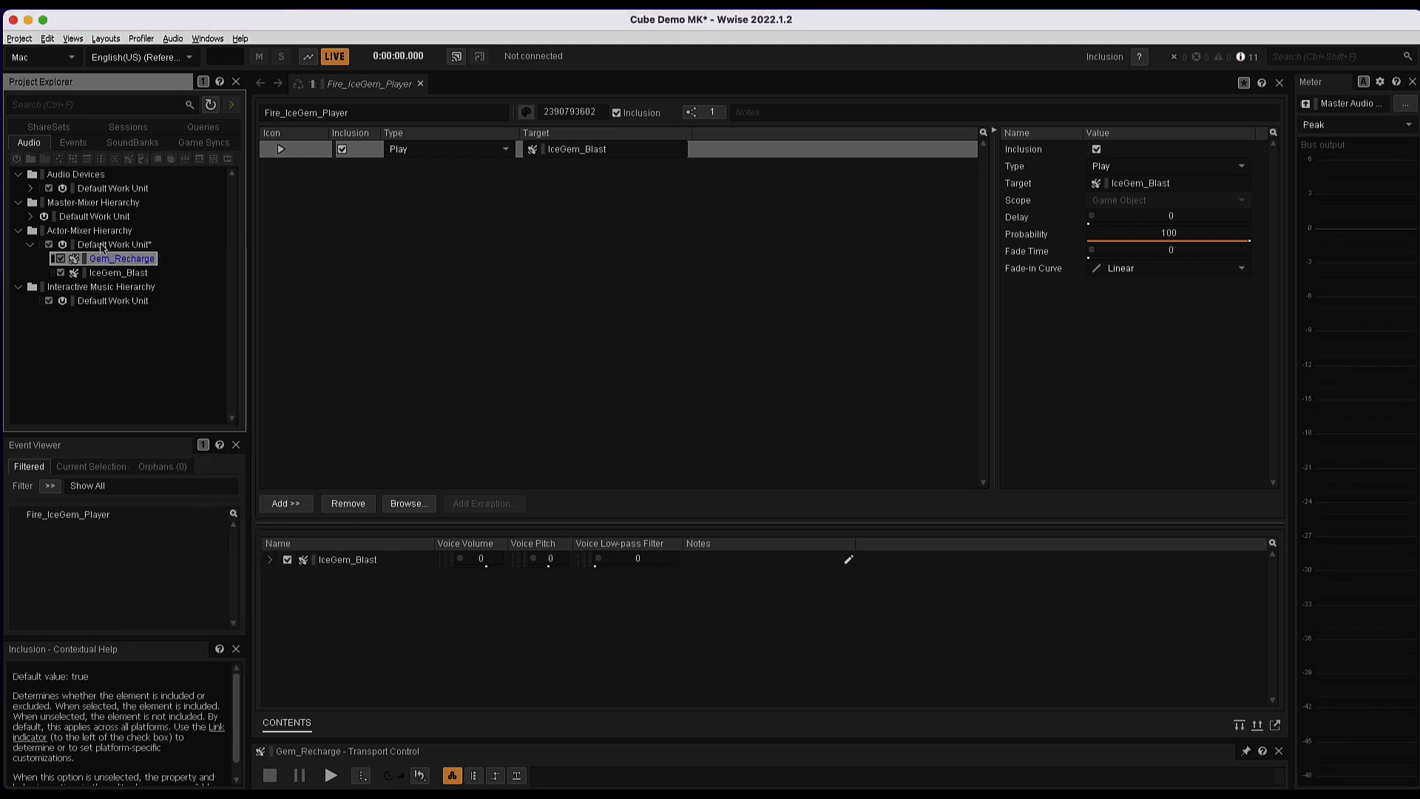
right_click(102, 247)
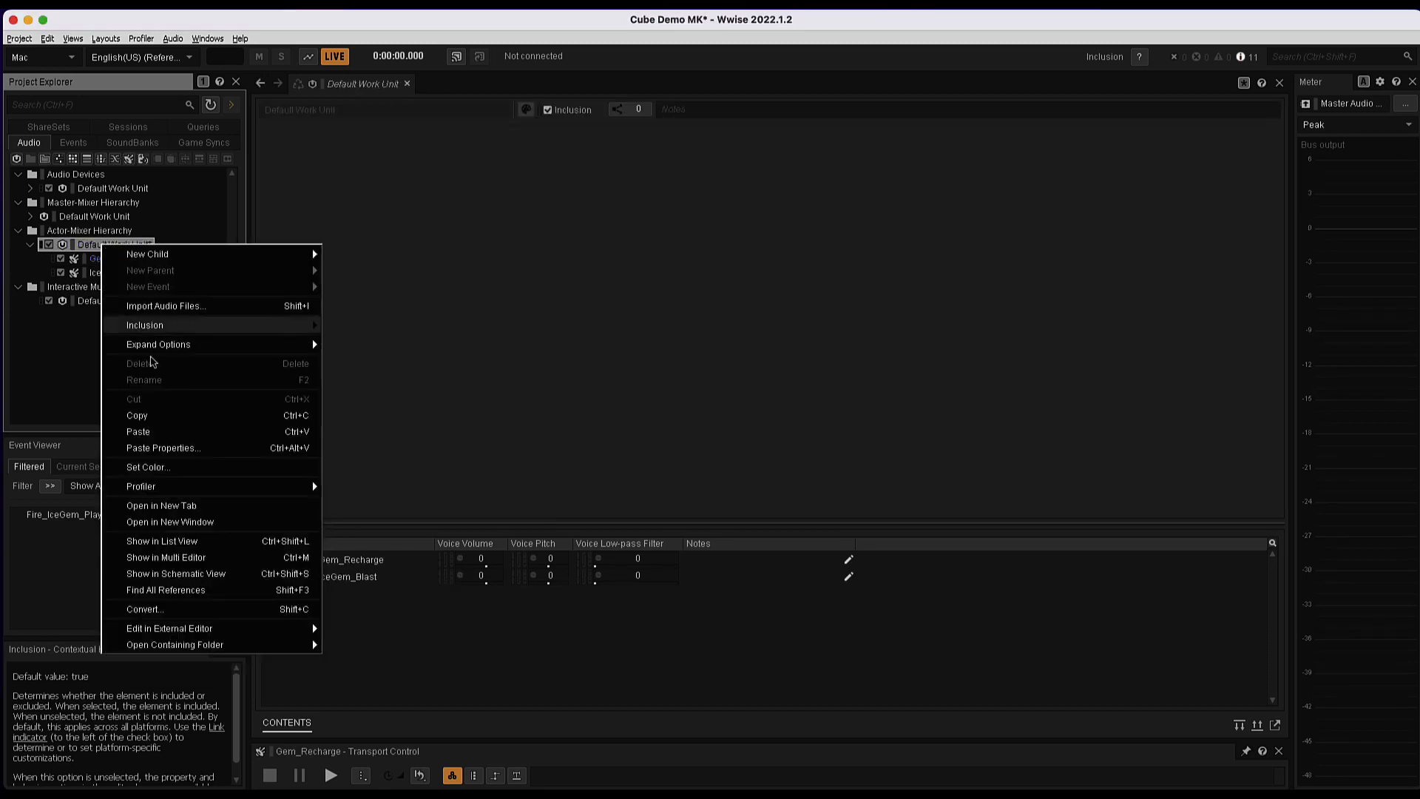
left_click(170, 432)
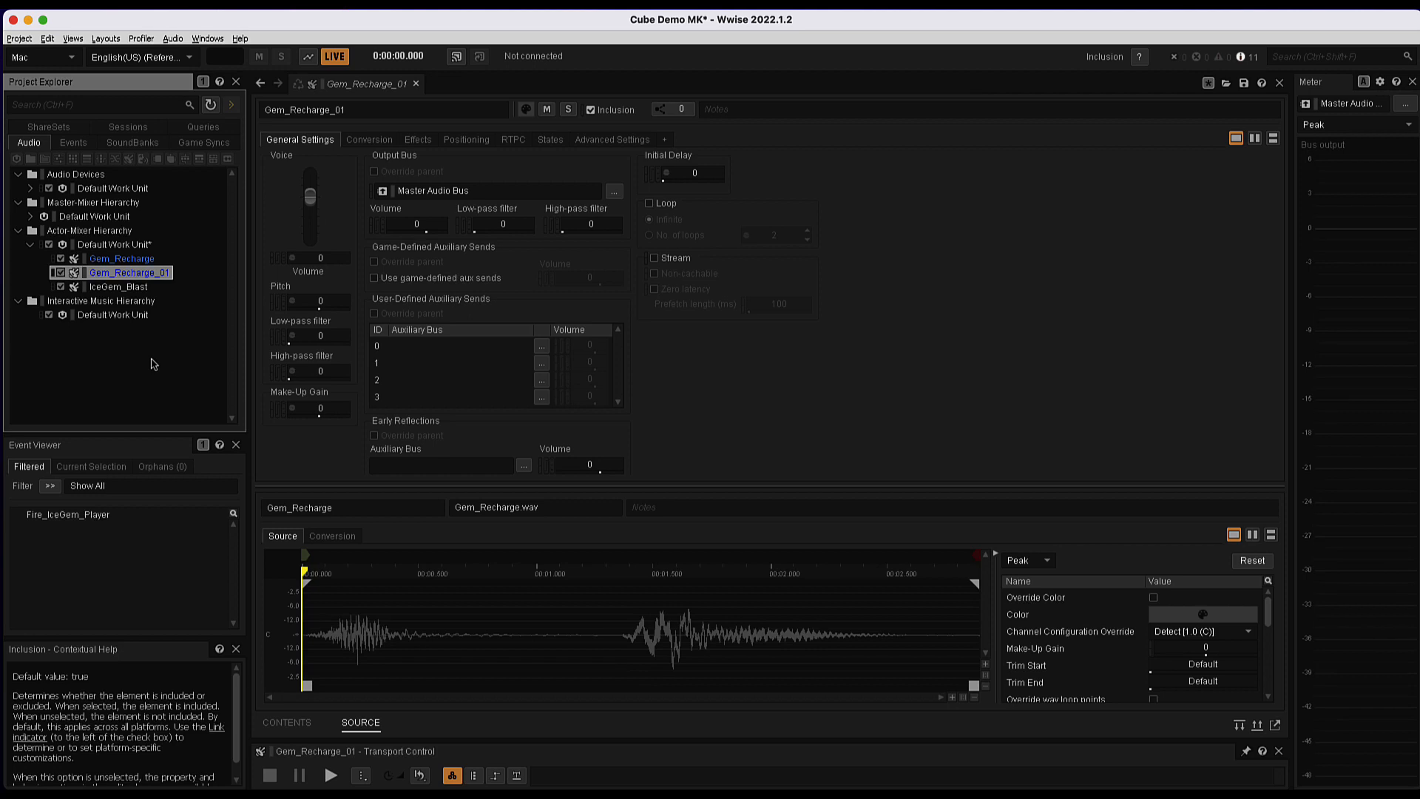
Rename the duplicated sound to Gem_Recharge_Magic.
left_click(148, 278)
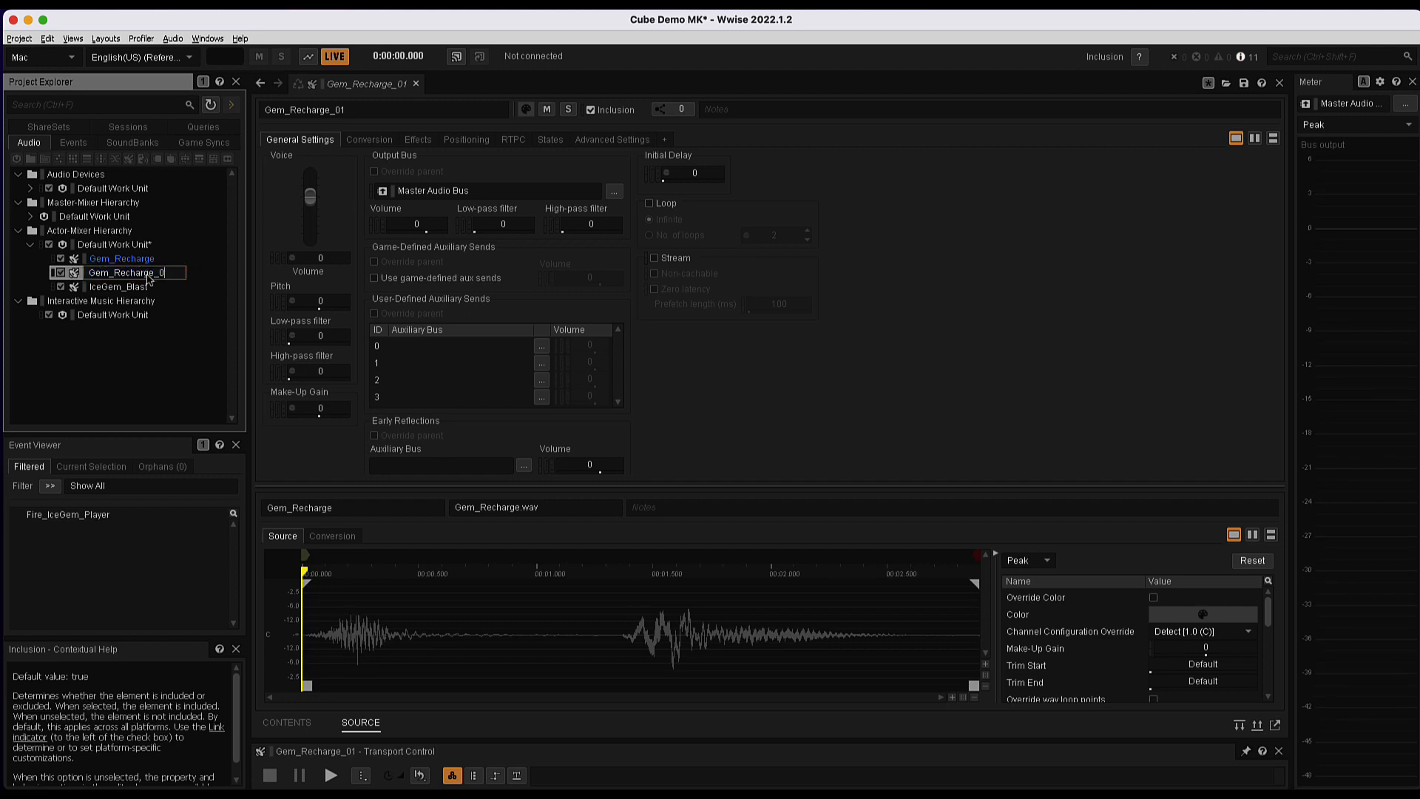
key("BackSpace")
type("Magic")
key("Return")
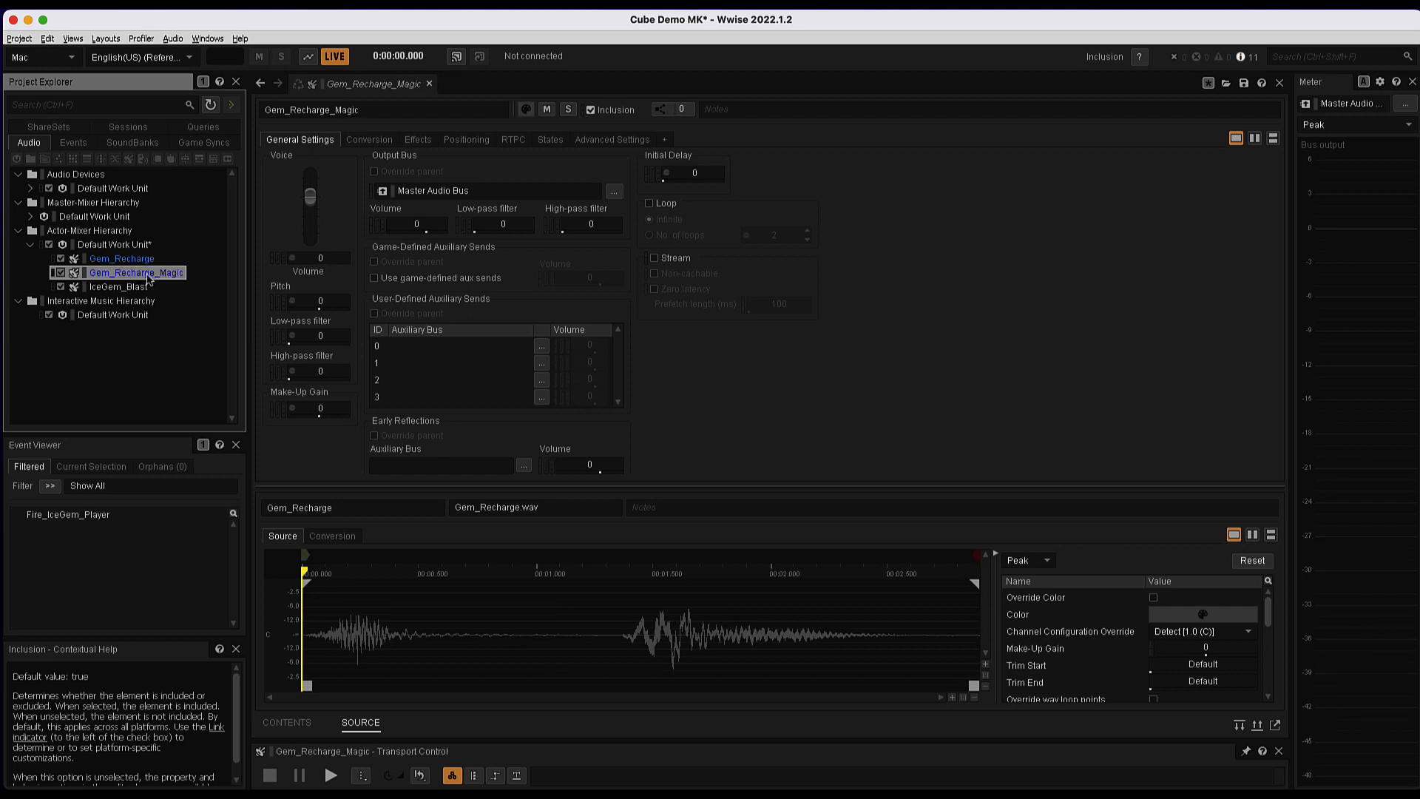
Rename the original Gem_Recharge sound to Gem_Recharge_Whoosh.
left_click(119, 260)
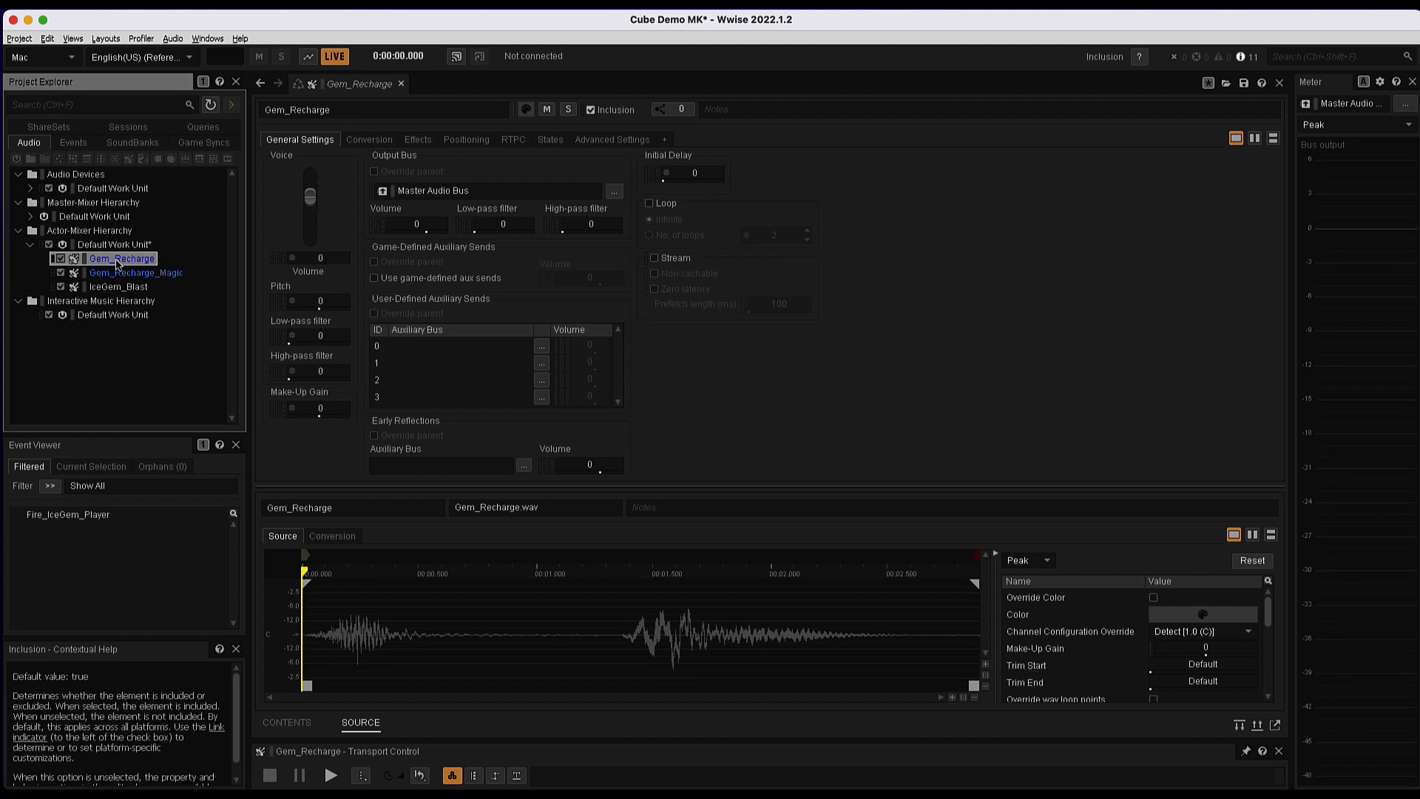
left_click(116, 261)
type("_Whoosh")
key("Return")
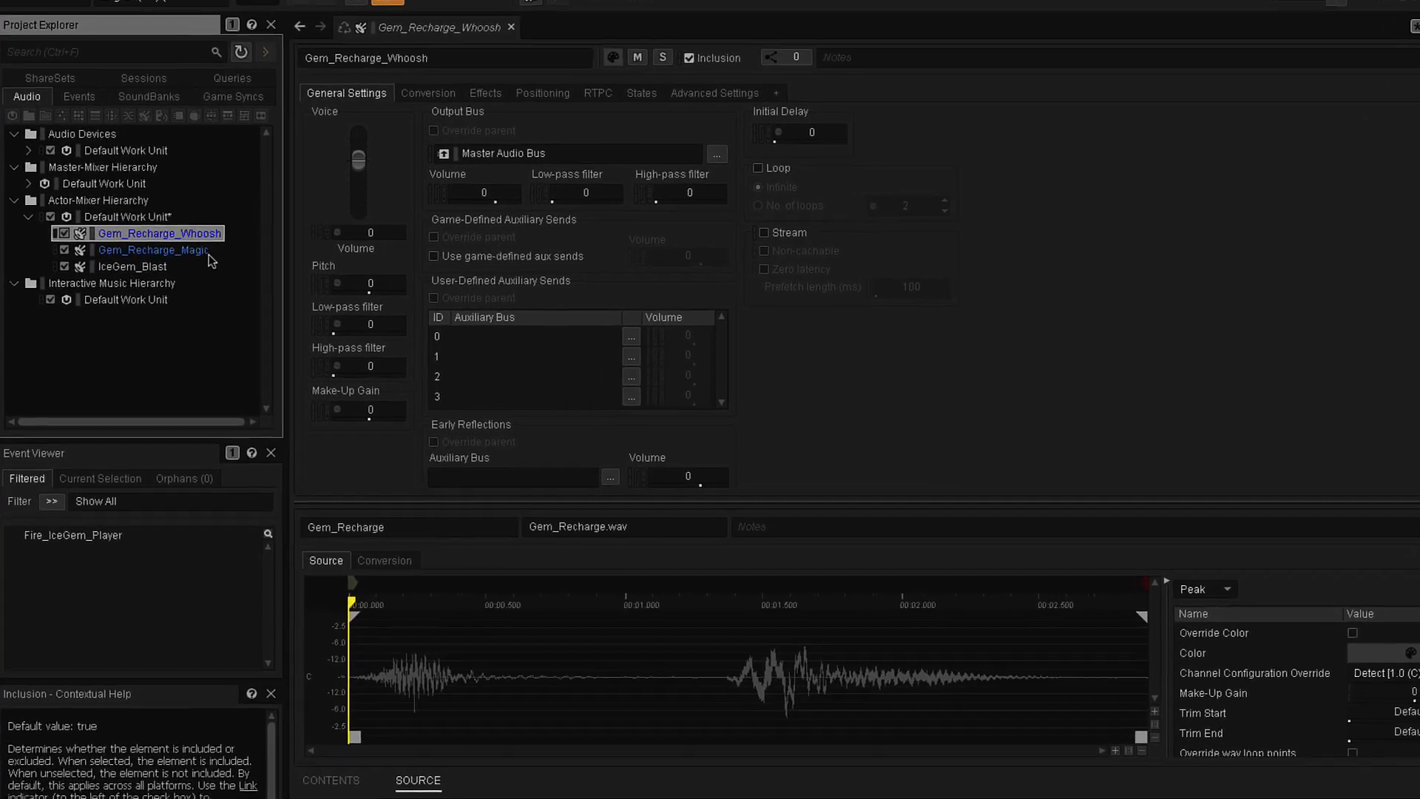
Compare the source files of Gem_Recharge_Magic, IceGem_Blast and Gem_Recharge_Whoosh.
left_click(169, 252)
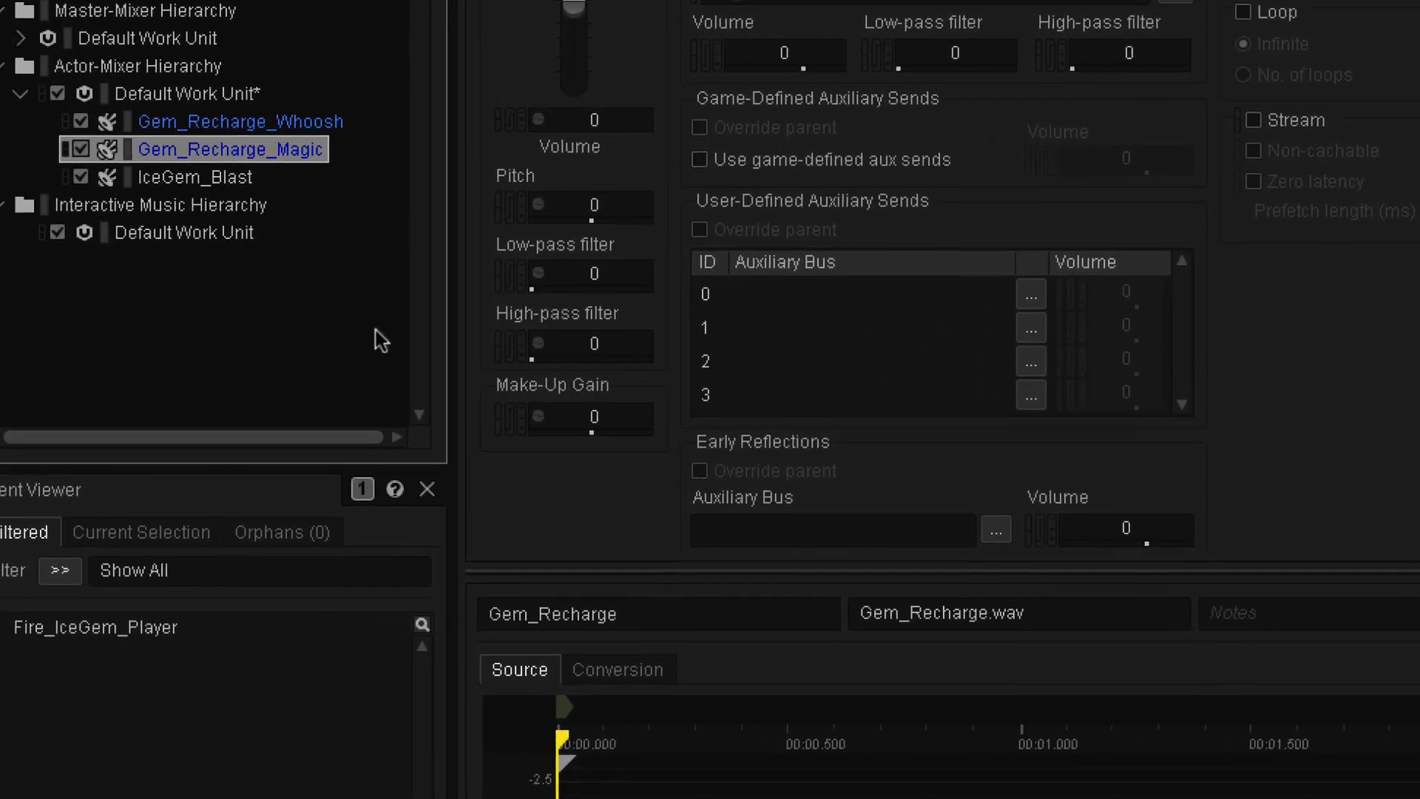
left_click(226, 176)
left_click(251, 148)
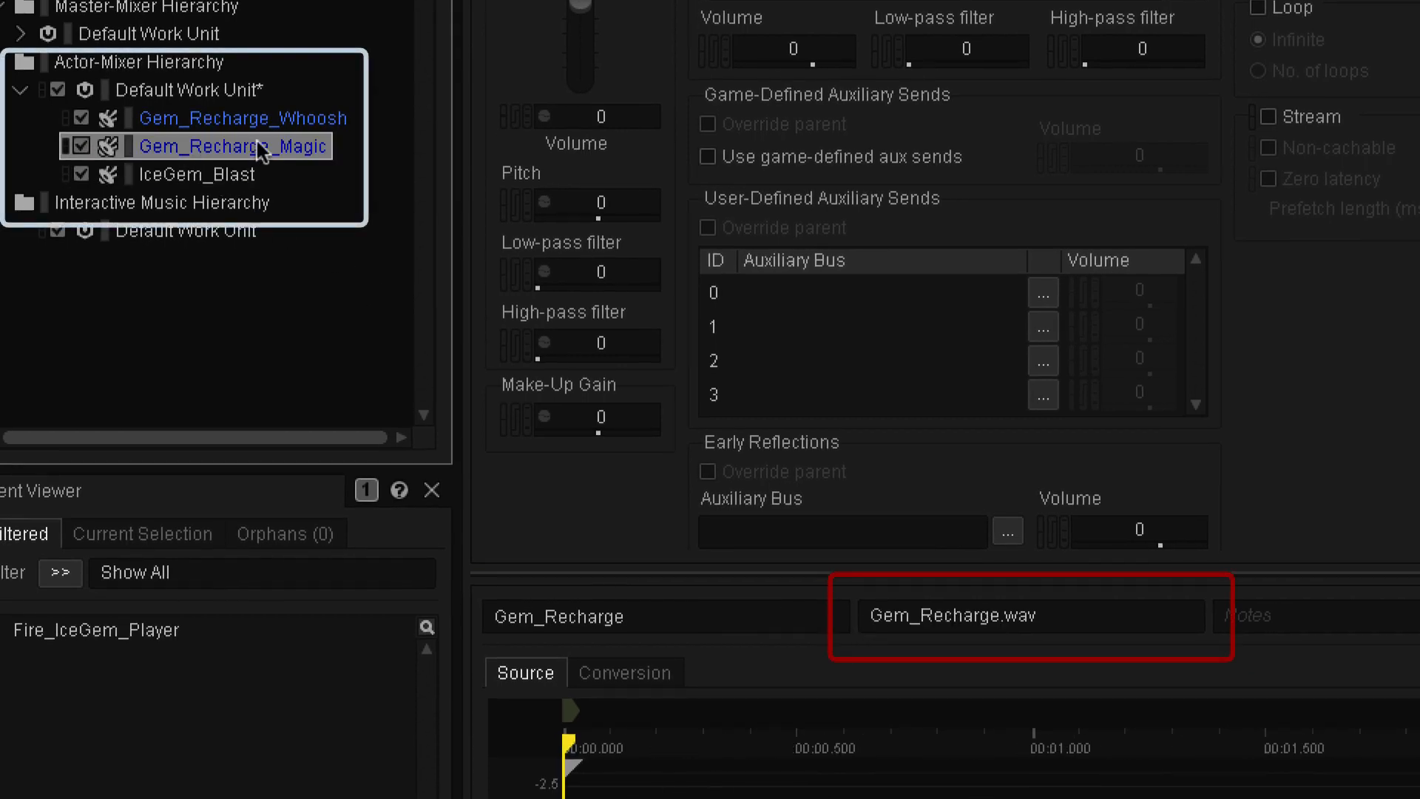
left_click(255, 118)
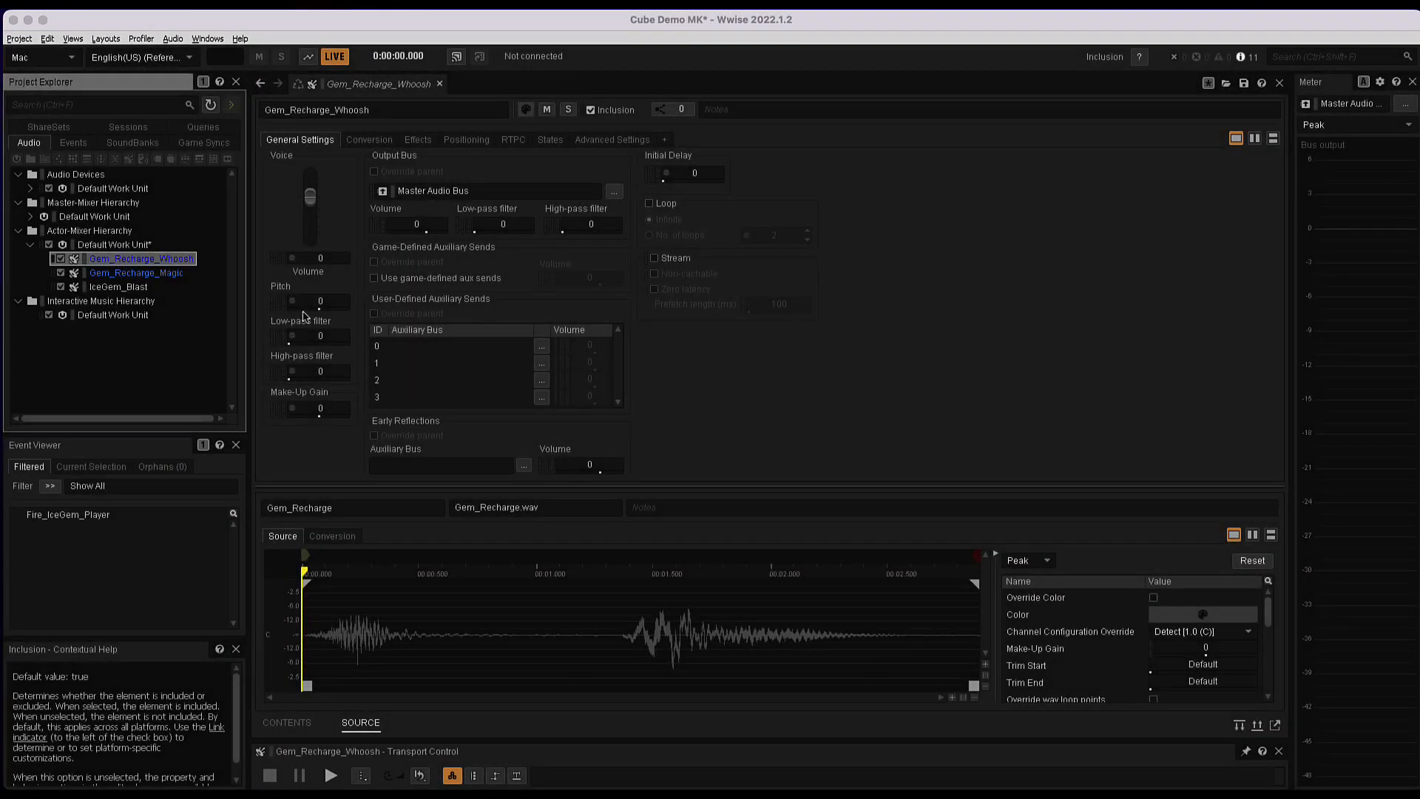
Enable the pitch Randomizer on Gem_Recharge_Whoosh with a minimum offset of -152 and a maximum offset of 177.
mouse_move(320, 311)
left_mouse_down()
mouse_move(303, 319)
mouse_move(351, 319)
mouse_move(312, 319)
left_mouse_up()
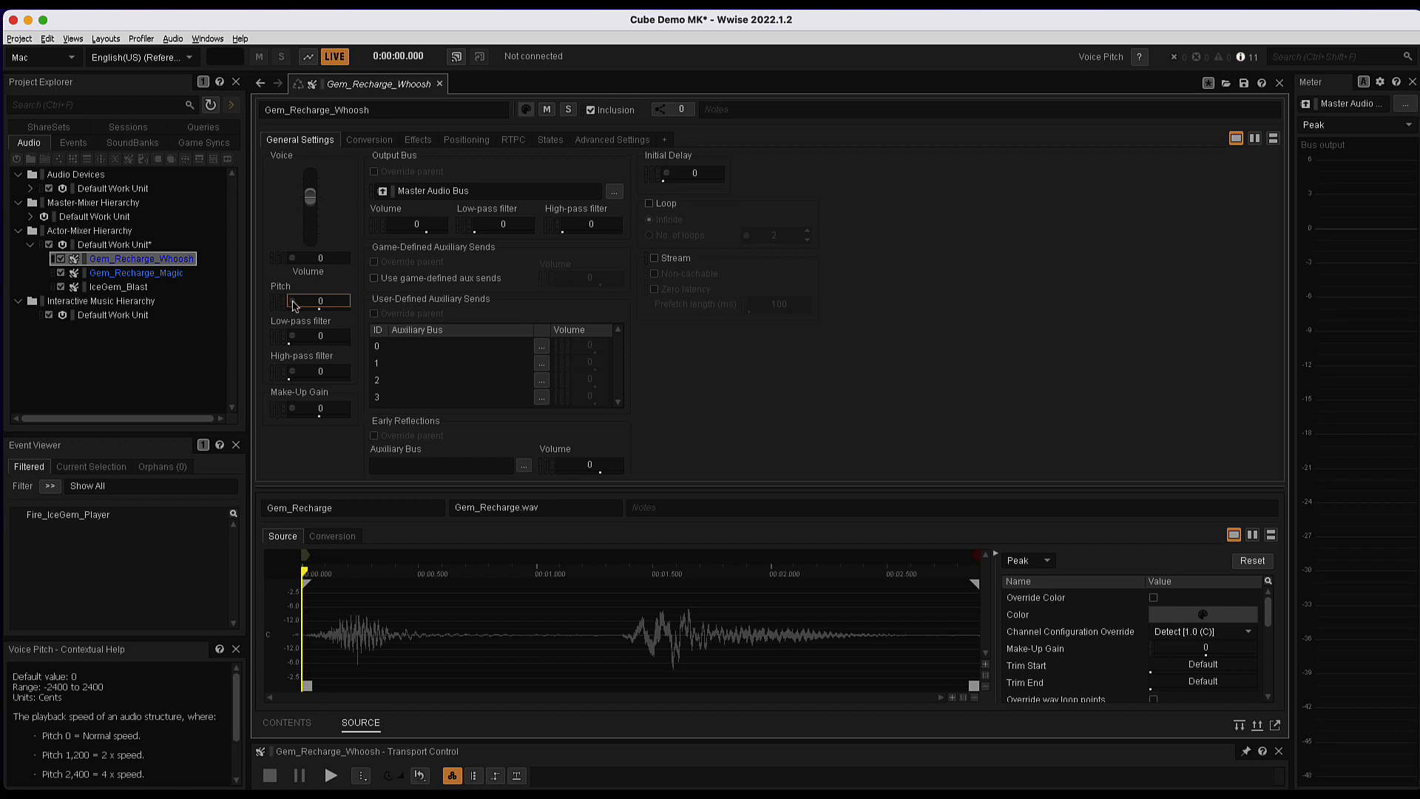
left_click(294, 305)
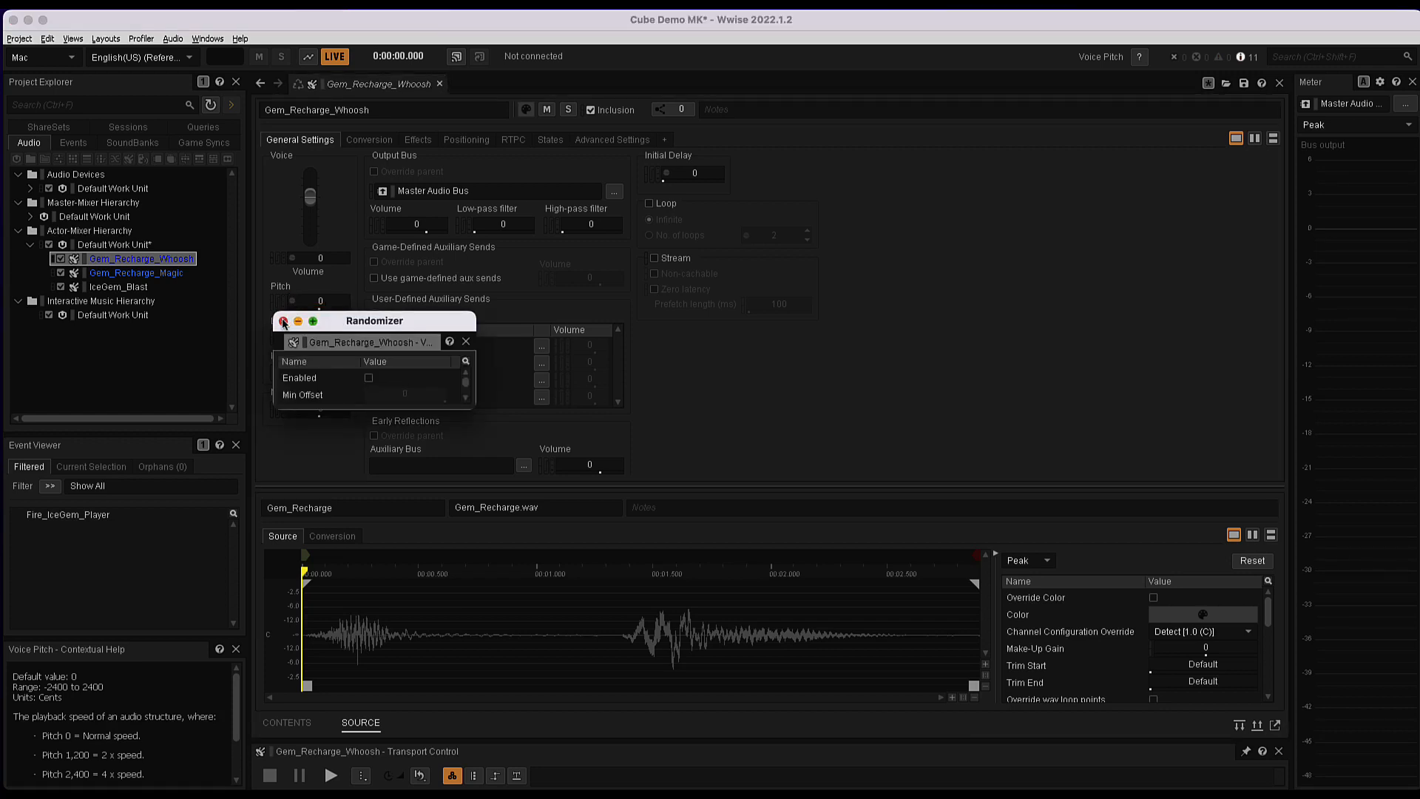
left_click_drag(475, 408, 477, 463)
left_click(368, 378)
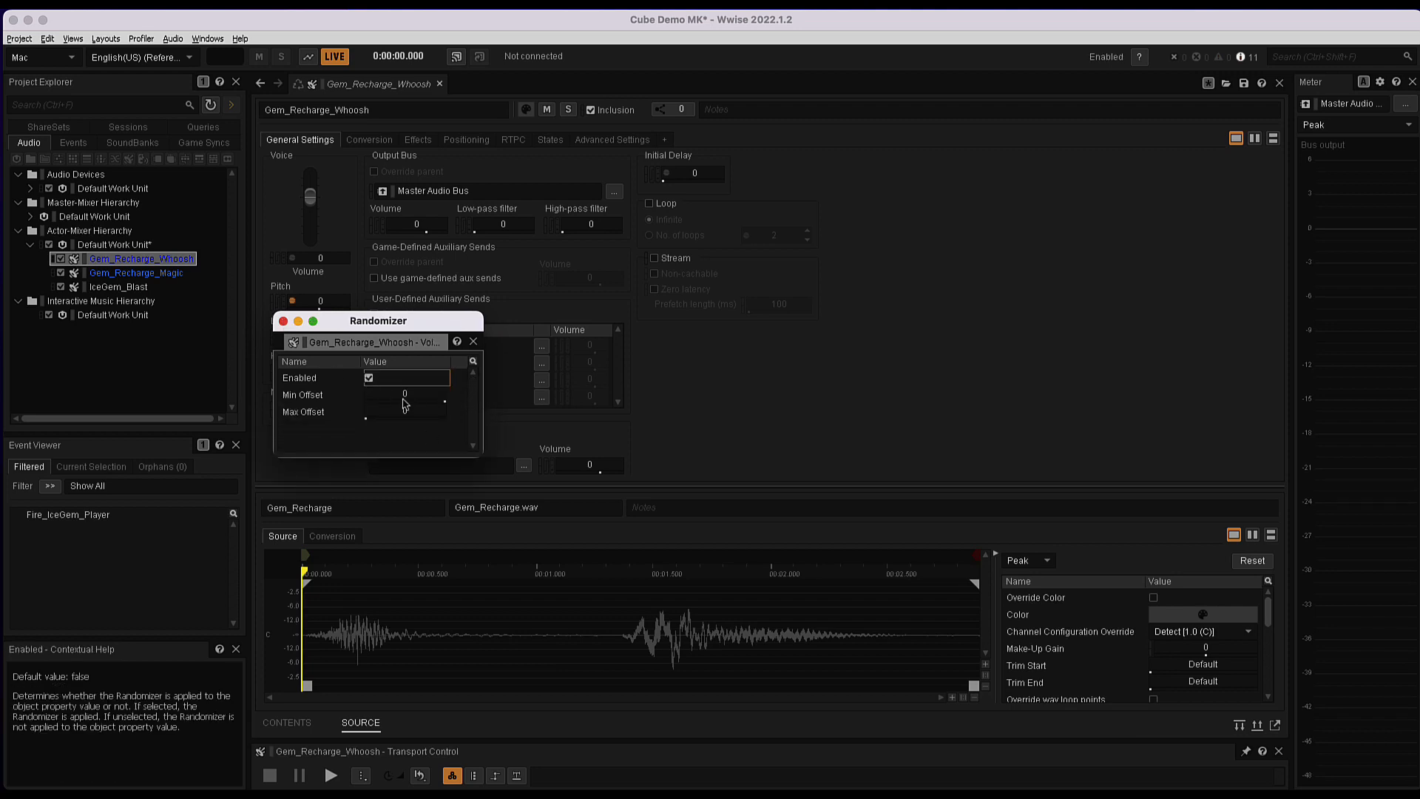
left_click_drag(445, 402, 473, 412)
left_click_drag(367, 419, 340, 429)
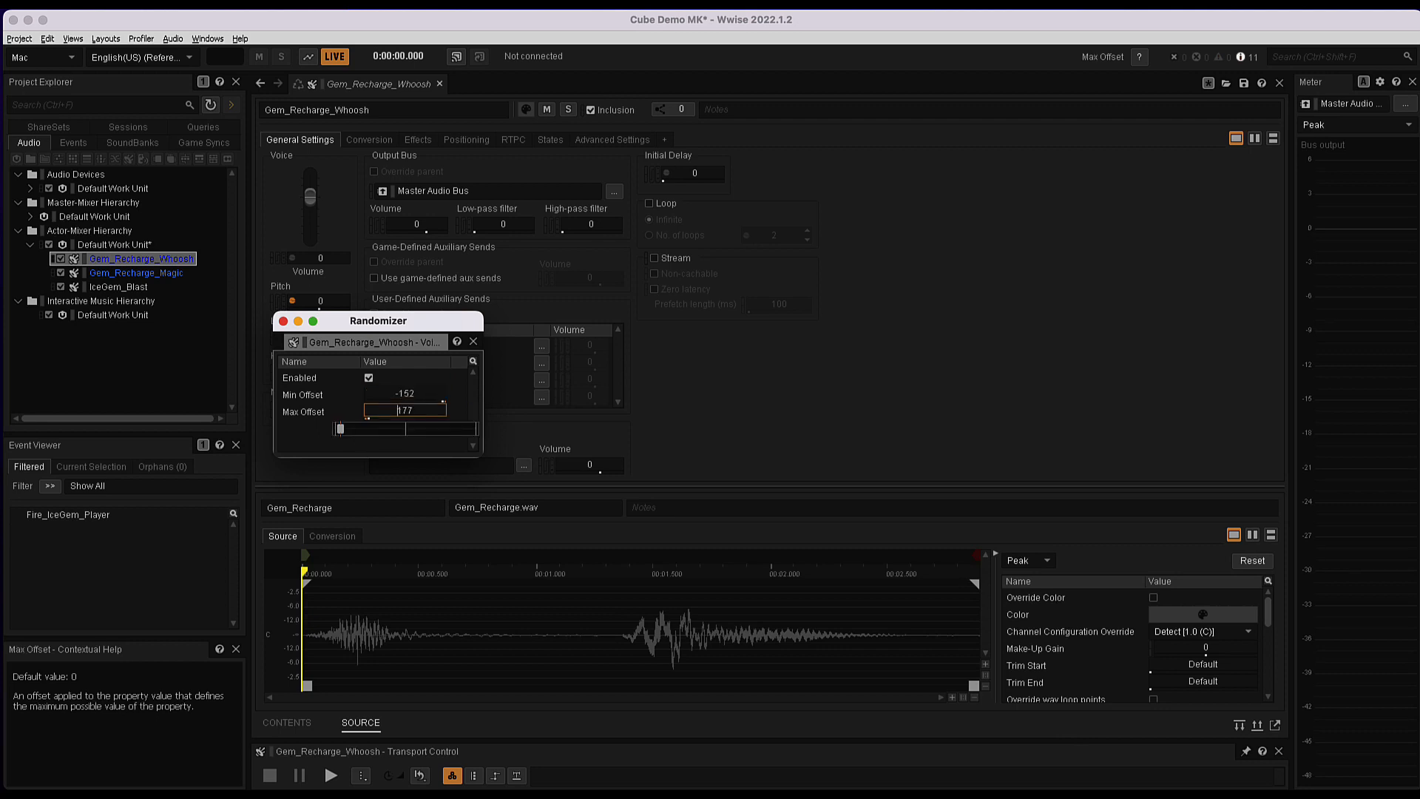
left_click(283, 322)
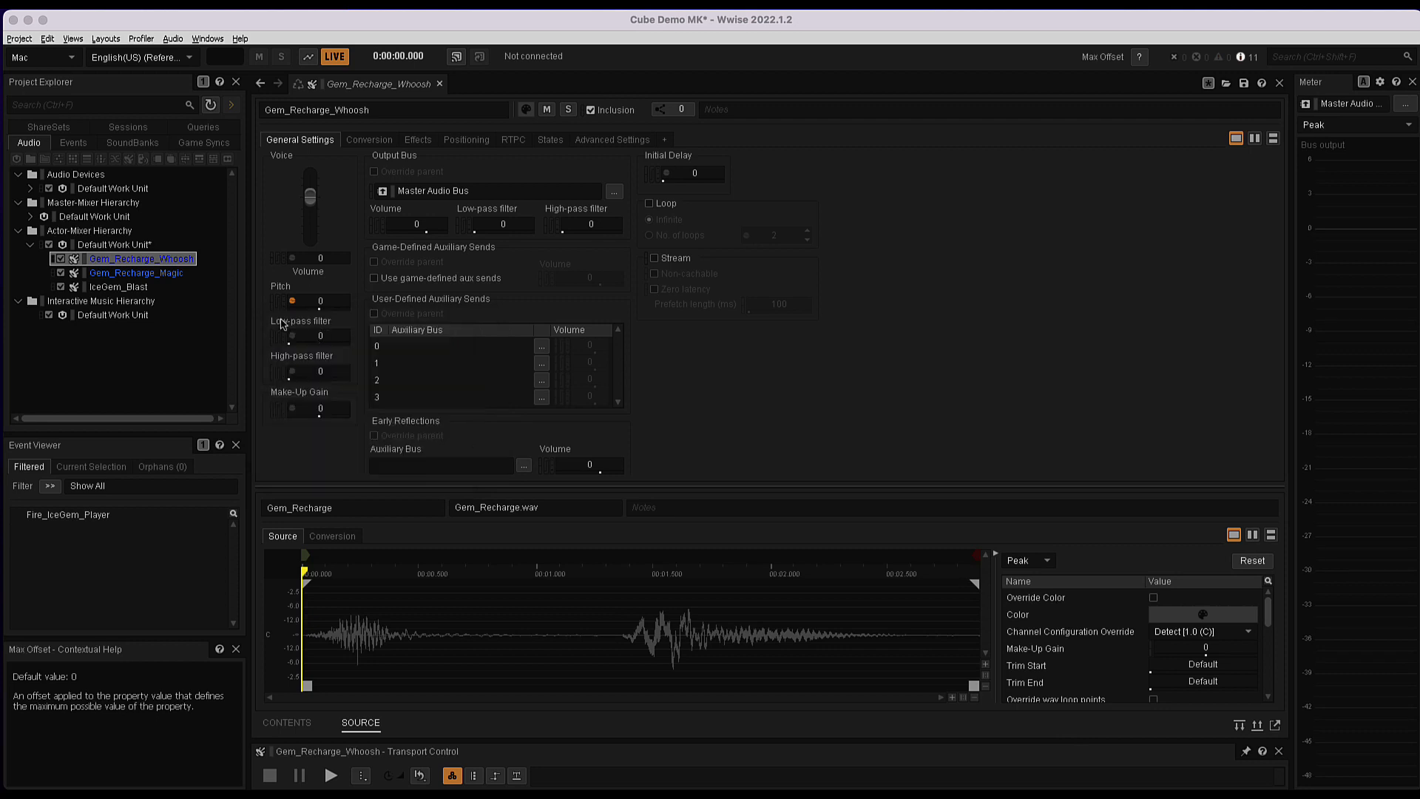
Play Gem_Recharge_Whoosh several times to hear the pitch randomization.
left_click(330, 780)
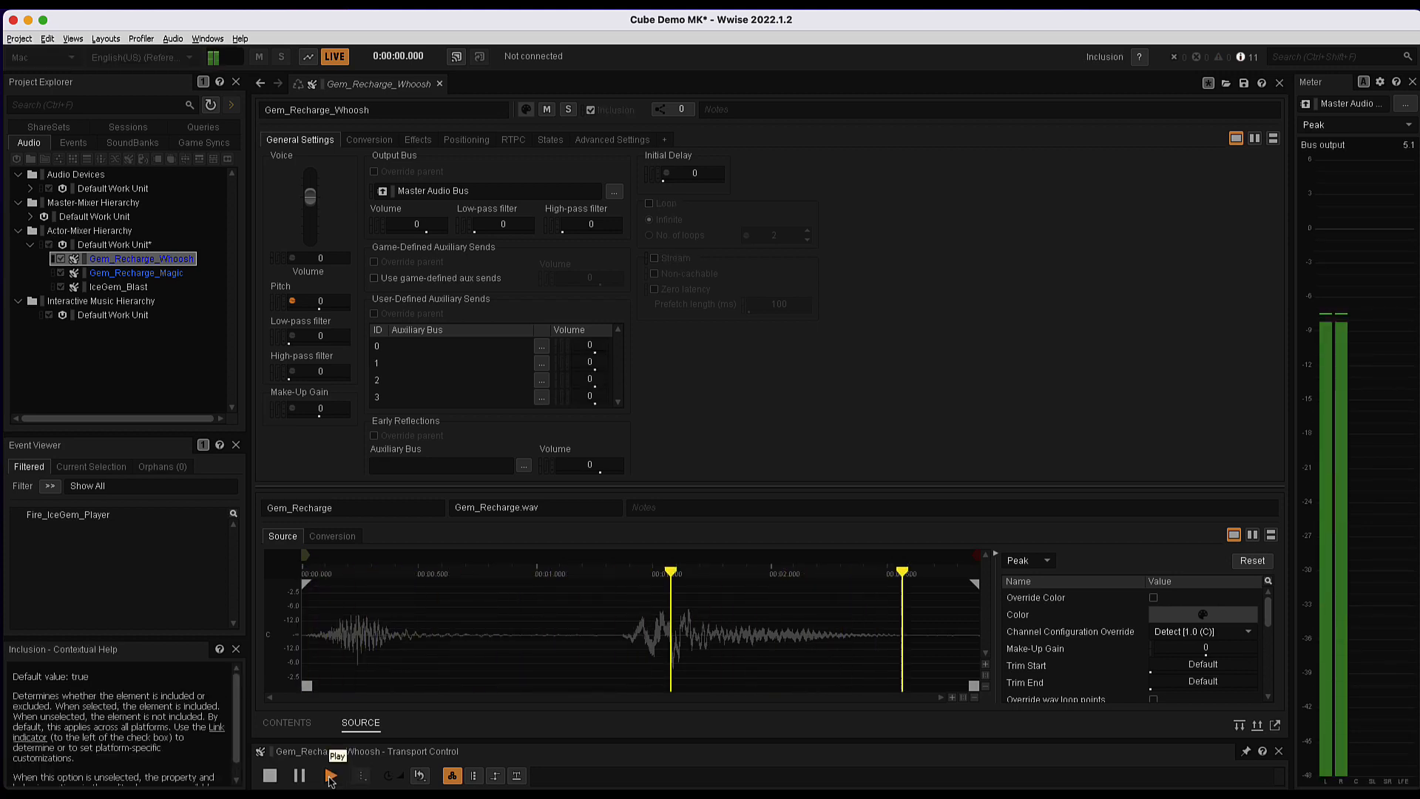
left_click(330, 775)
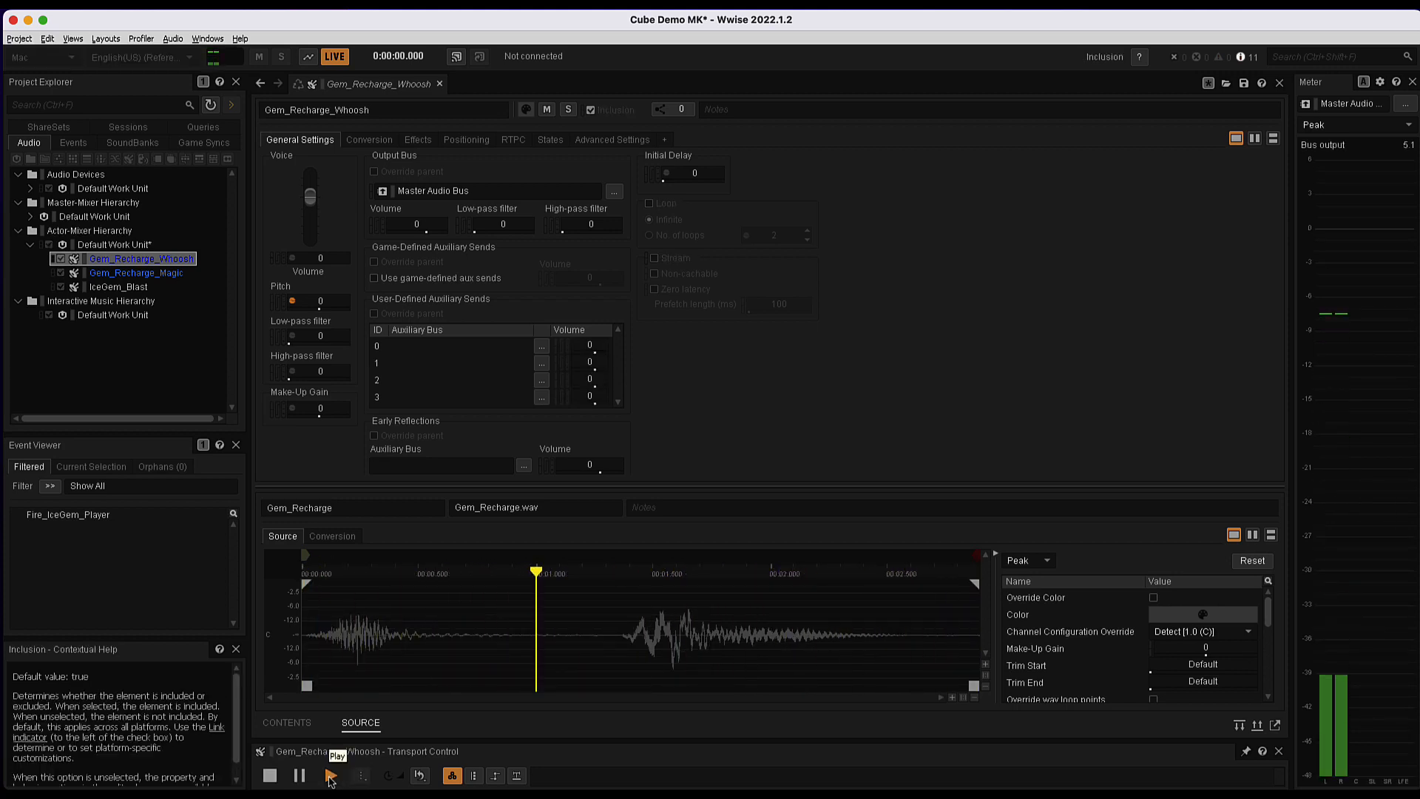
left_click(330, 776)
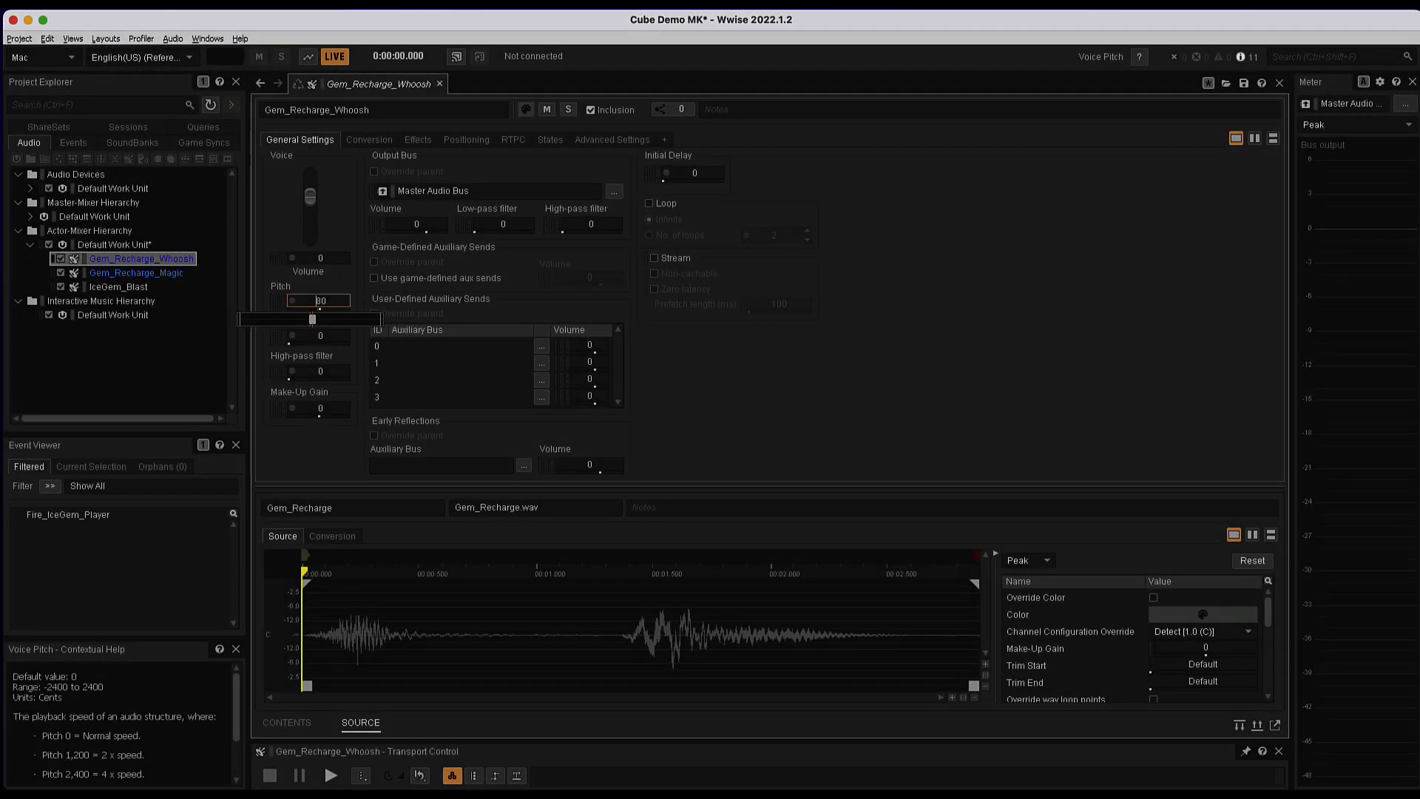
Set the voice pitch of Gem_Recharge_Whoosh to 610 and audition the sound.
left_click_drag(312, 319, 317, 318)
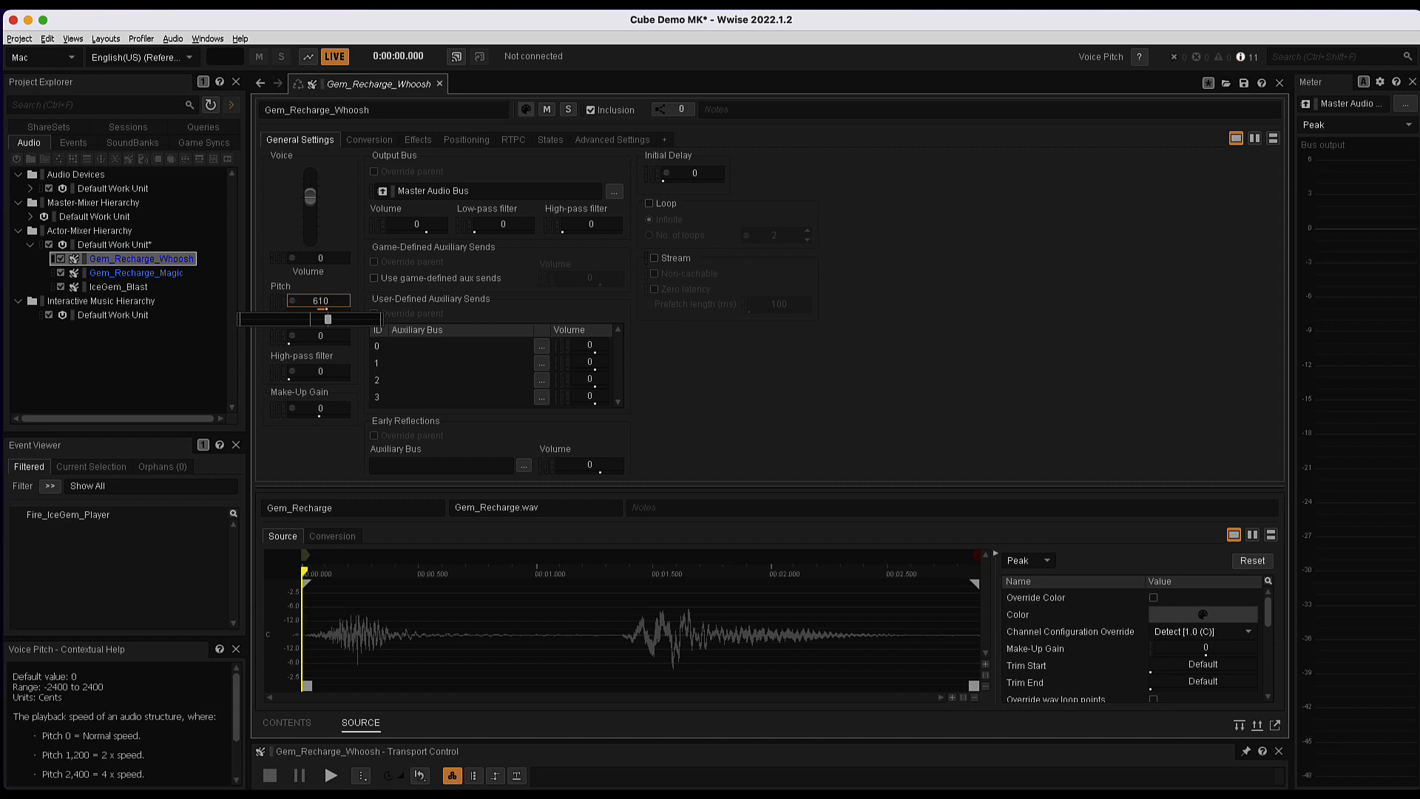
left_click(331, 776)
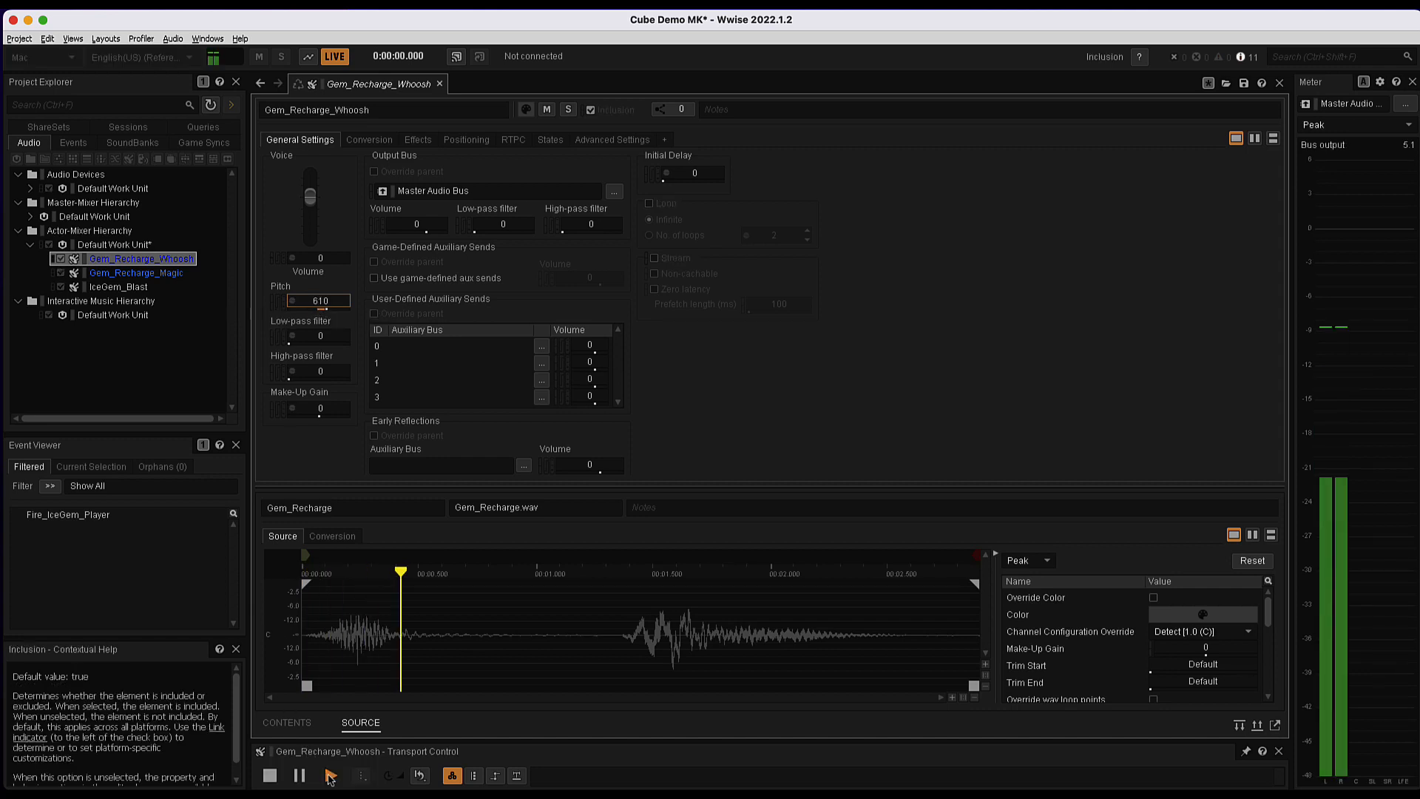
left_click(330, 776)
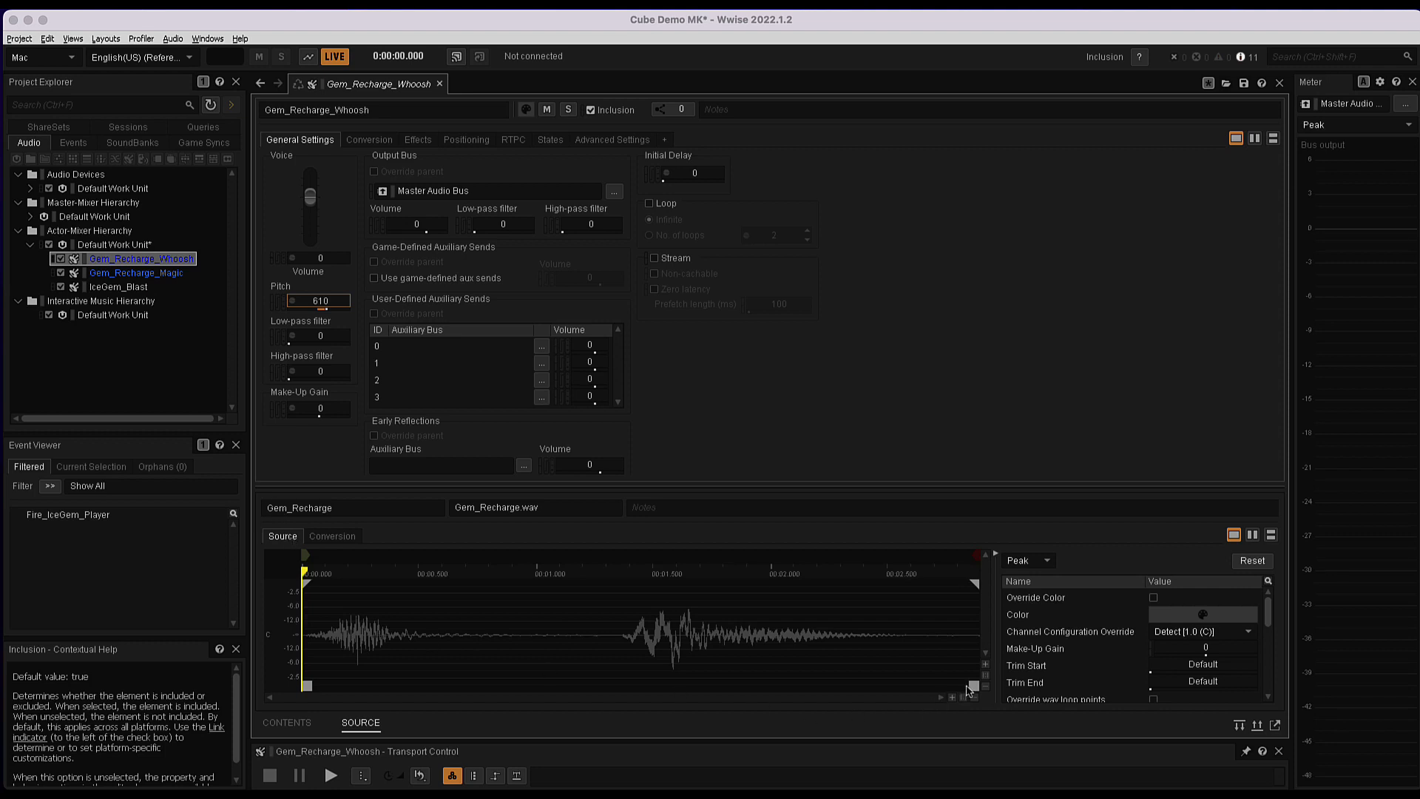
Trim the end of the Gem_Recharge_Whoosh source to about 1.35 so only the first sound remains, and audition it.
left_click_drag(973, 688, 611, 683)
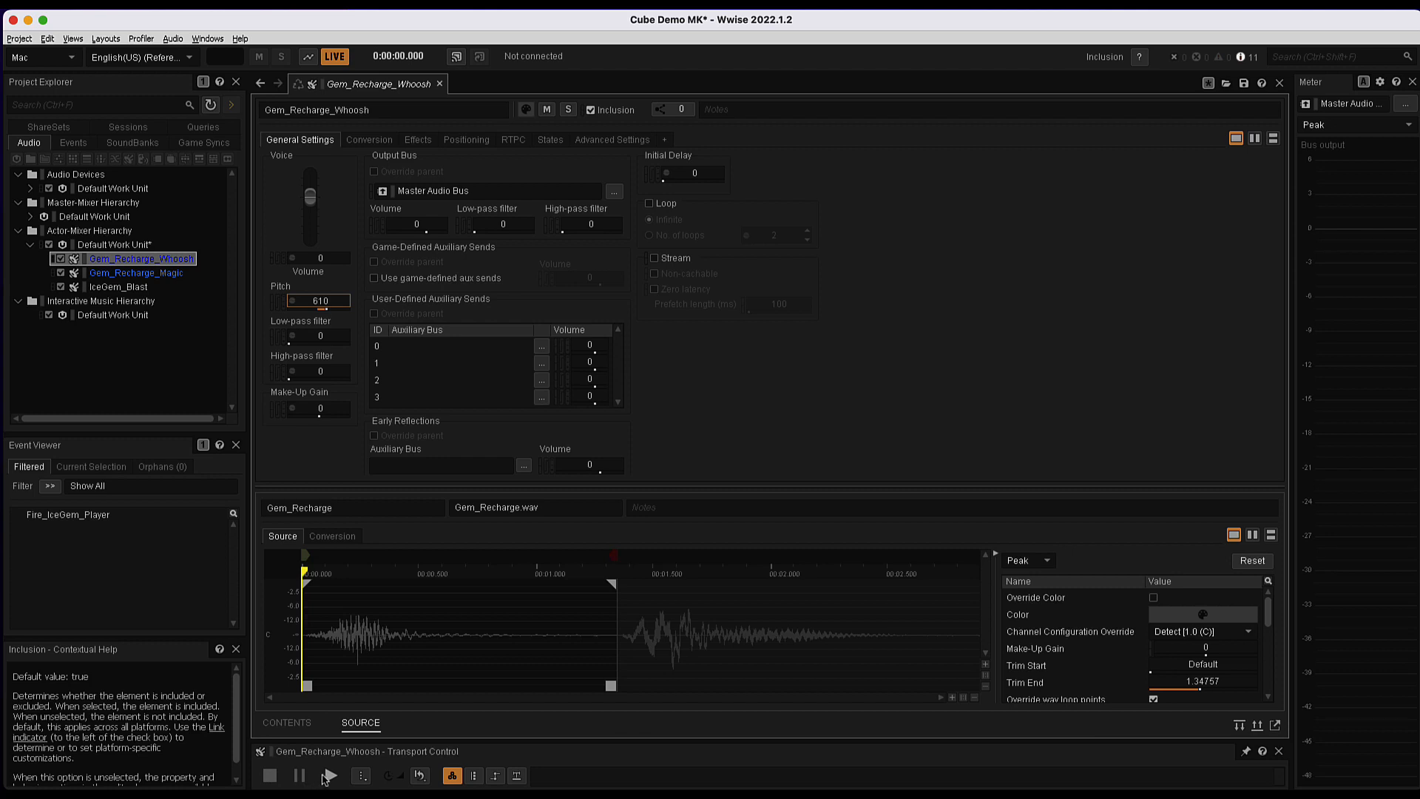
left_click(330, 775)
left_click(330, 775)
Trim the start of the Gem_Recharge_Magic source to about 1.35 so only the second sound remains, and audition it.
left_click(146, 274)
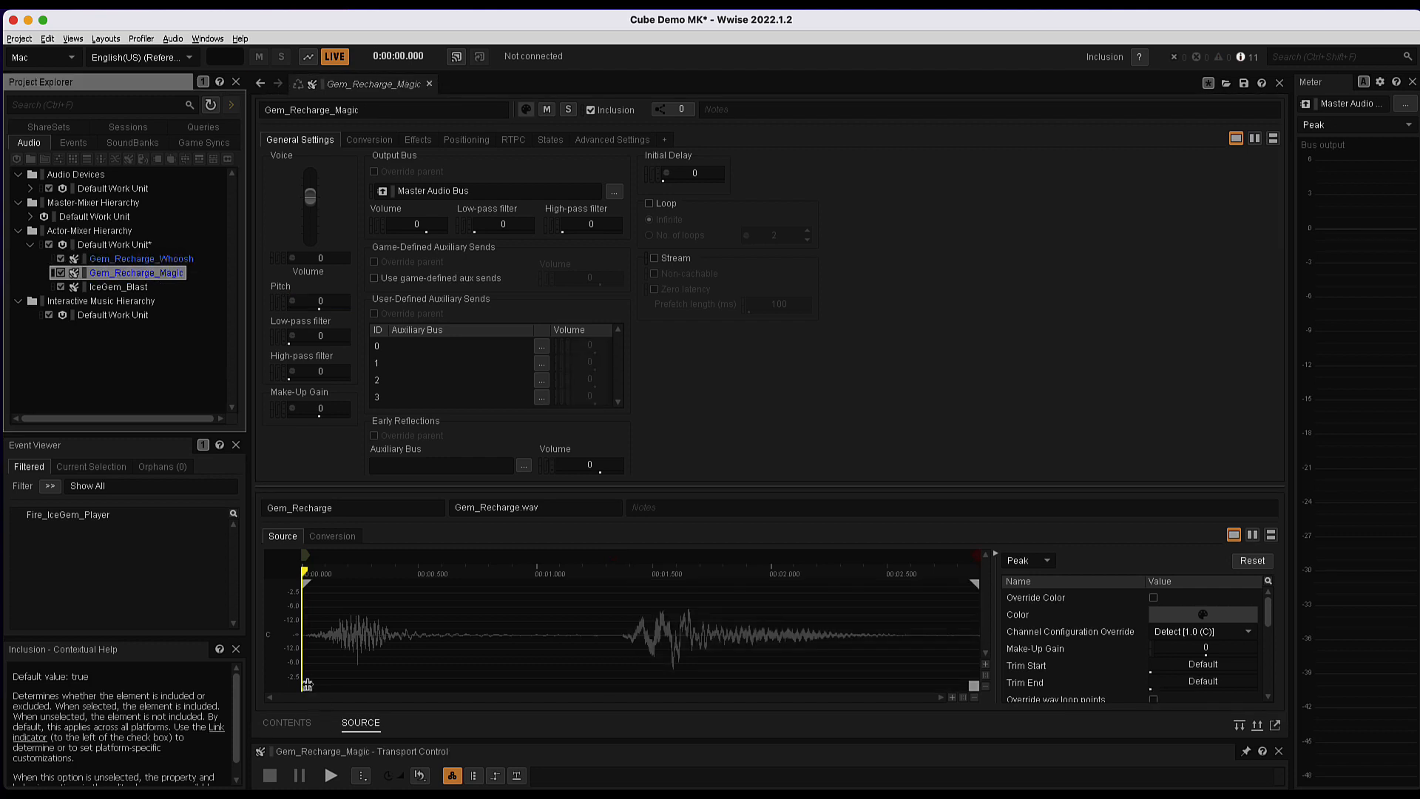
left_click_drag(307, 684, 623, 716)
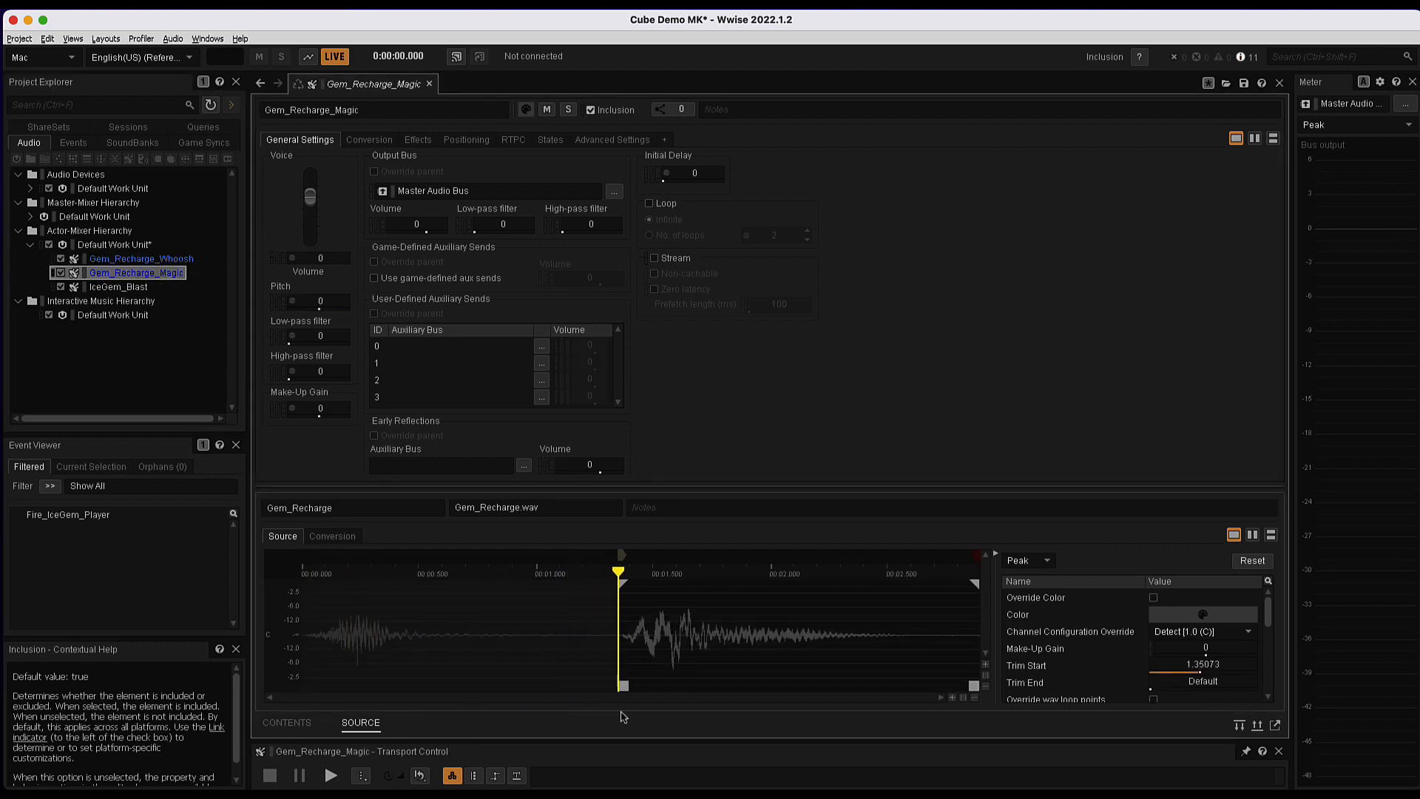
left_click(331, 776)
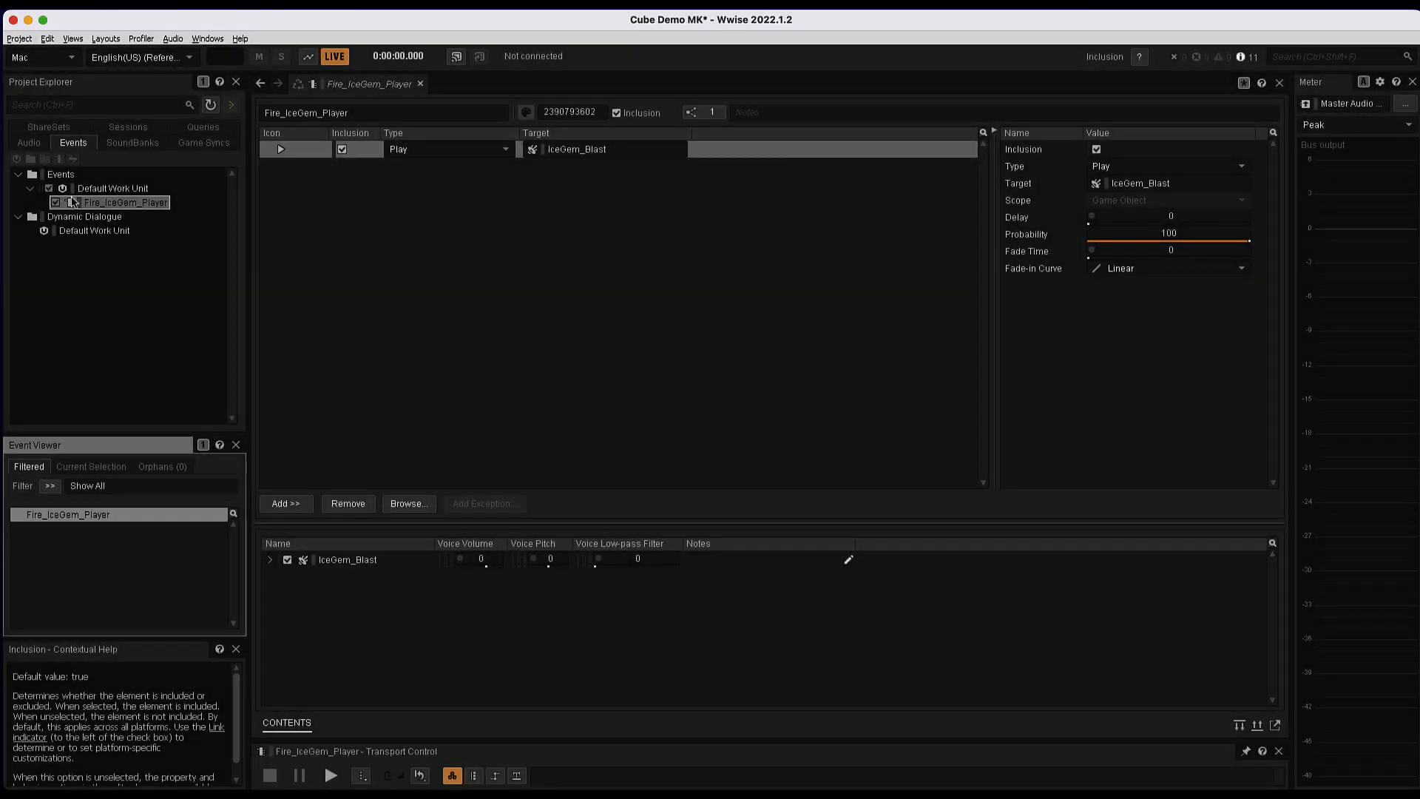
Add Gem_Recharge_Whoosh and Gem_Recharge_Magic as Play actions to the Fire_IceGem_Player event.
left_click(28, 142)
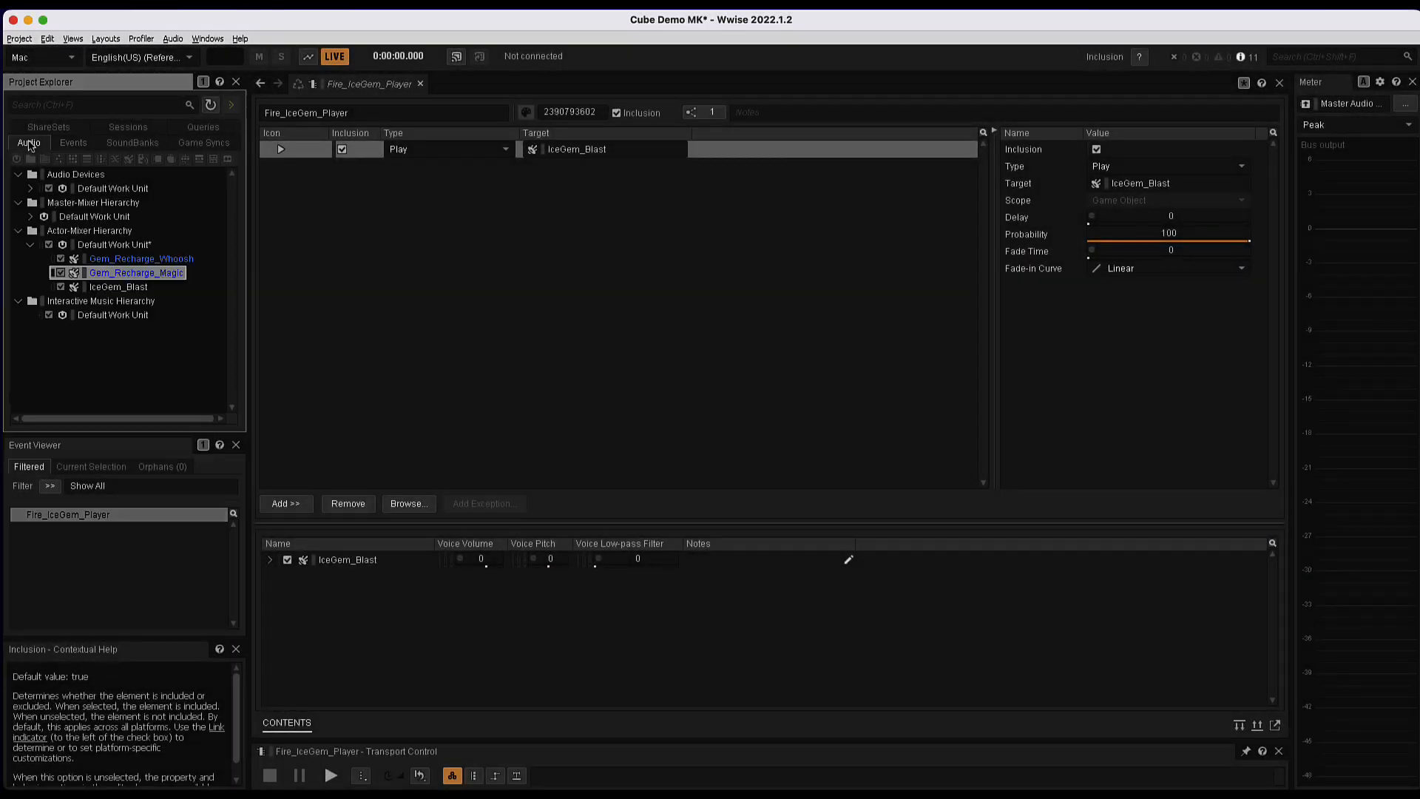
left_click(120, 259, "shift")
left_click_drag(118, 267, 454, 216)
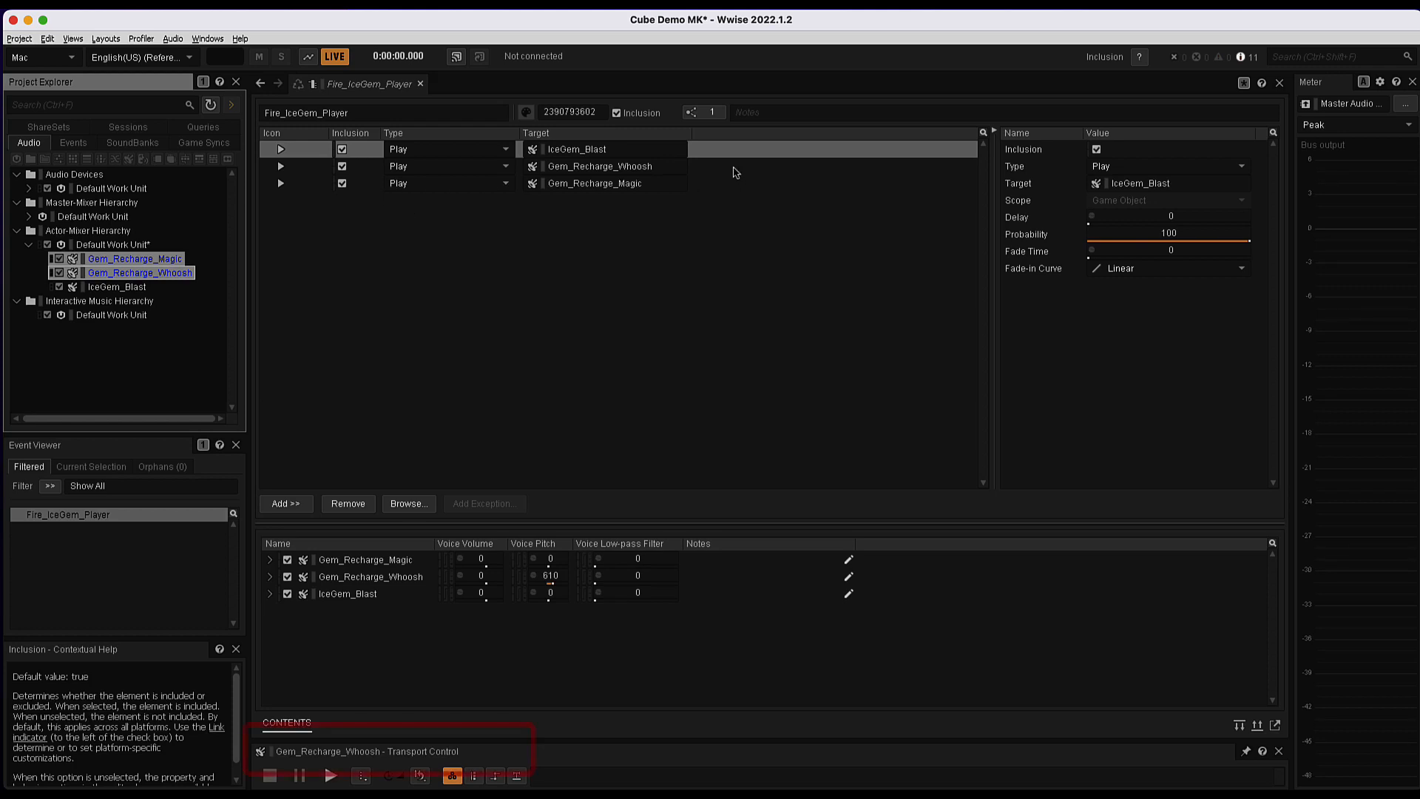
Select the Gem_Recharge_Whoosh action and play the Fire_IceGem_Player event to hear its sounds together.
left_click(736, 168)
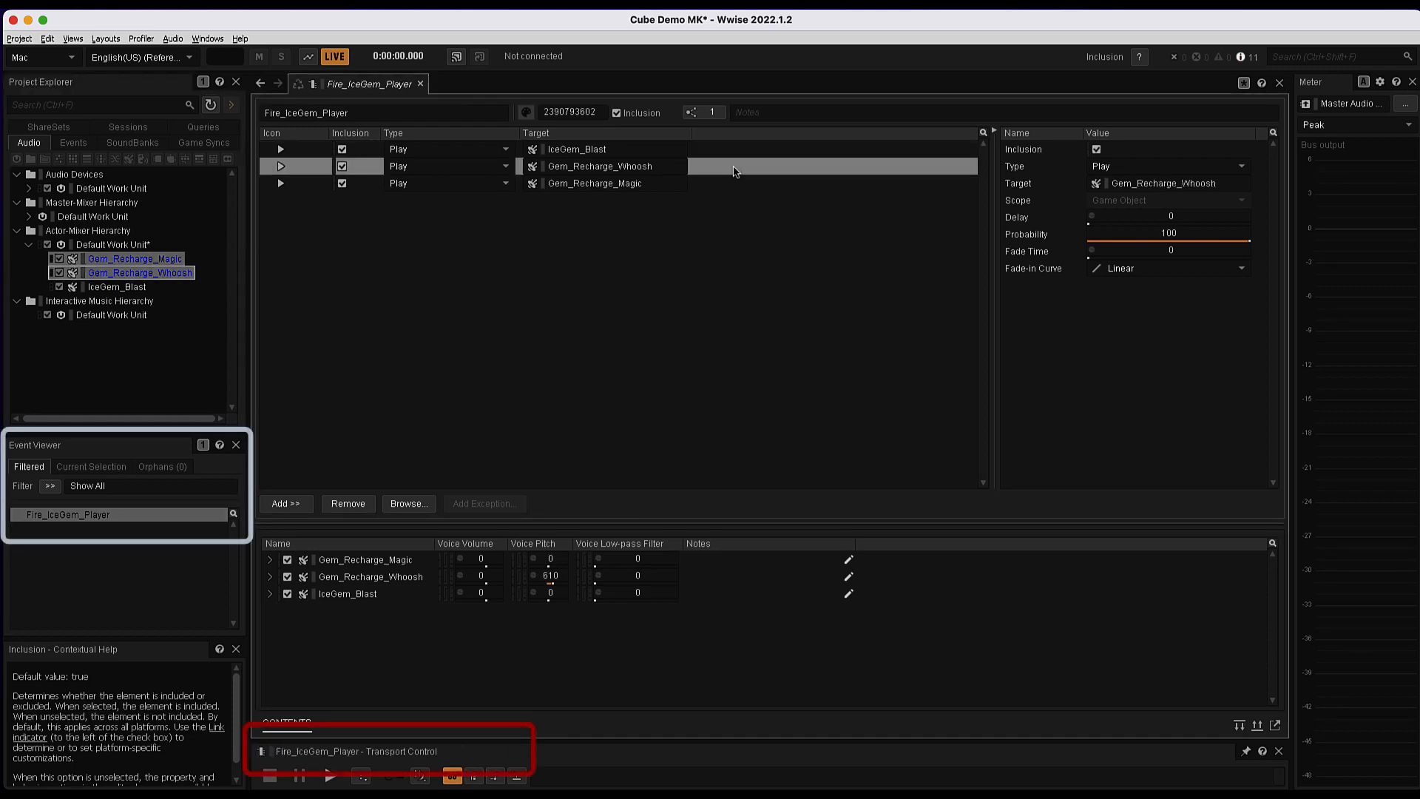
left_click(329, 776)
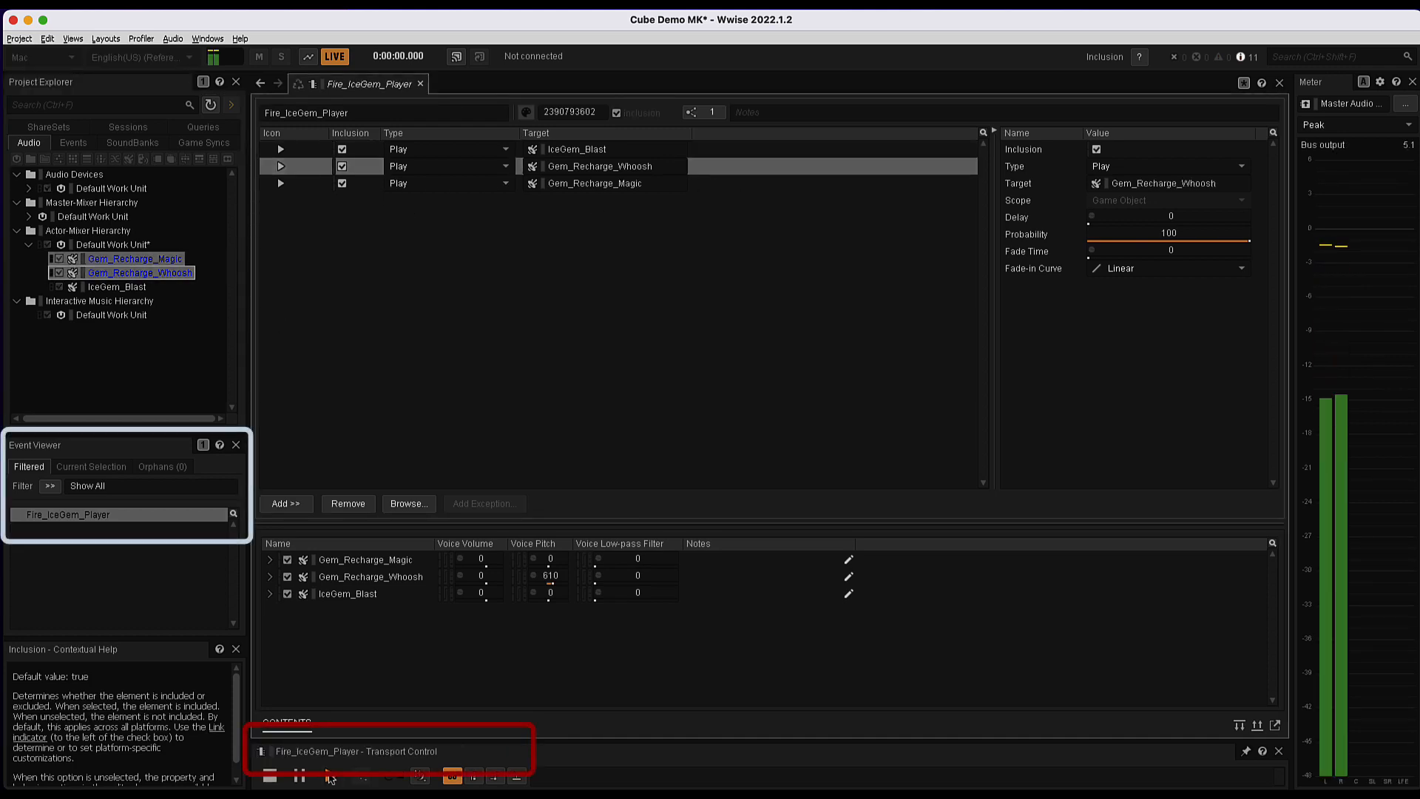
left_click(330, 775)
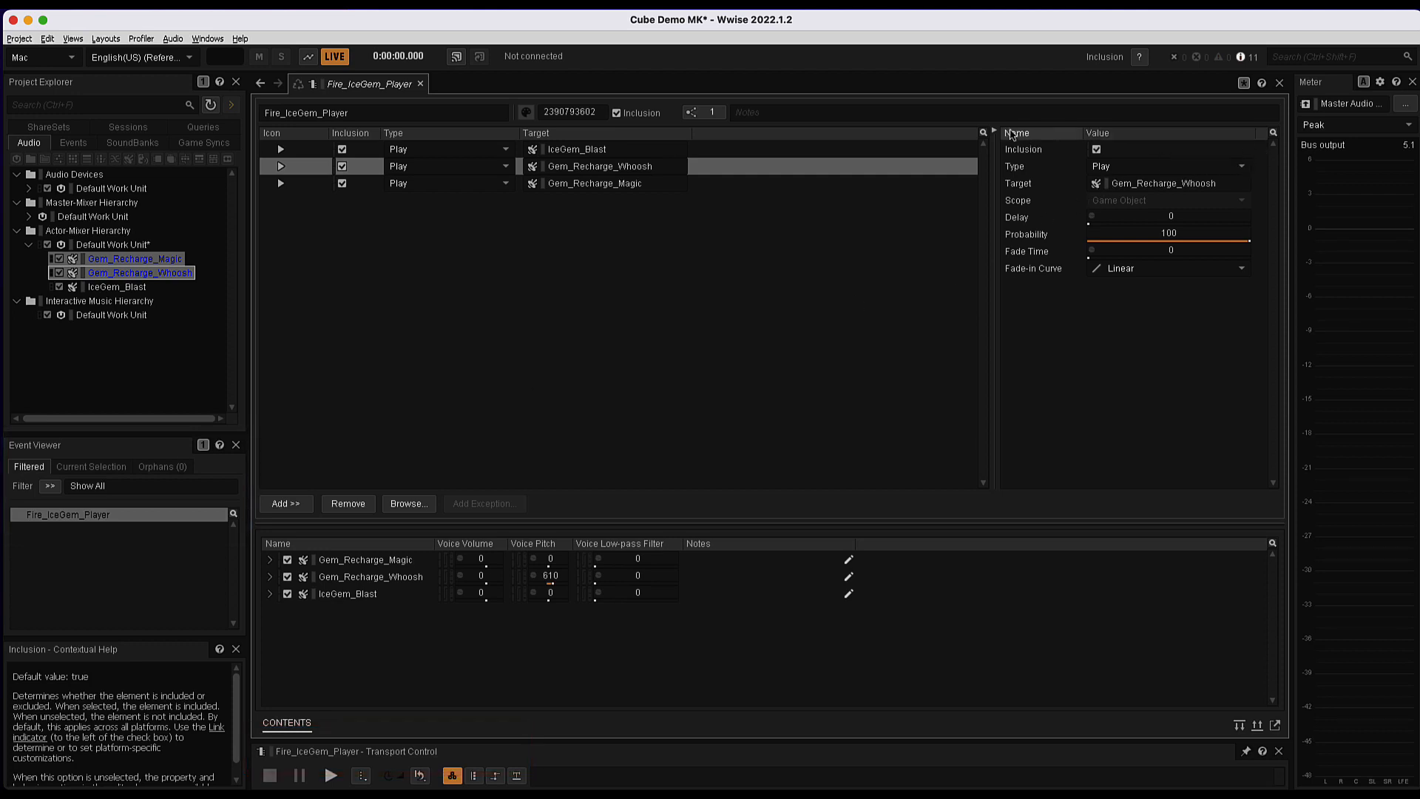
Hide and restore the property pane of the selected event action.
left_click(994, 131)
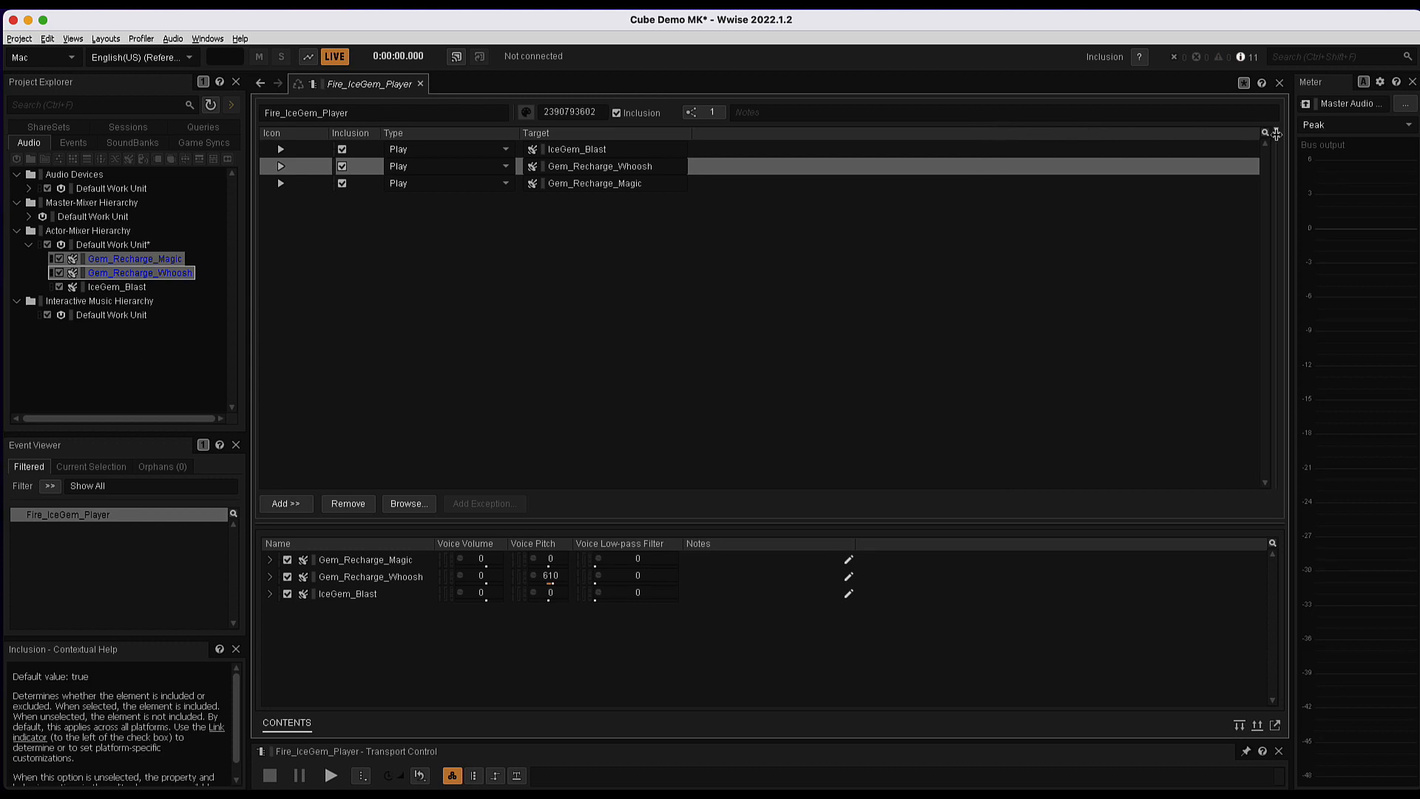
left_click(1277, 131)
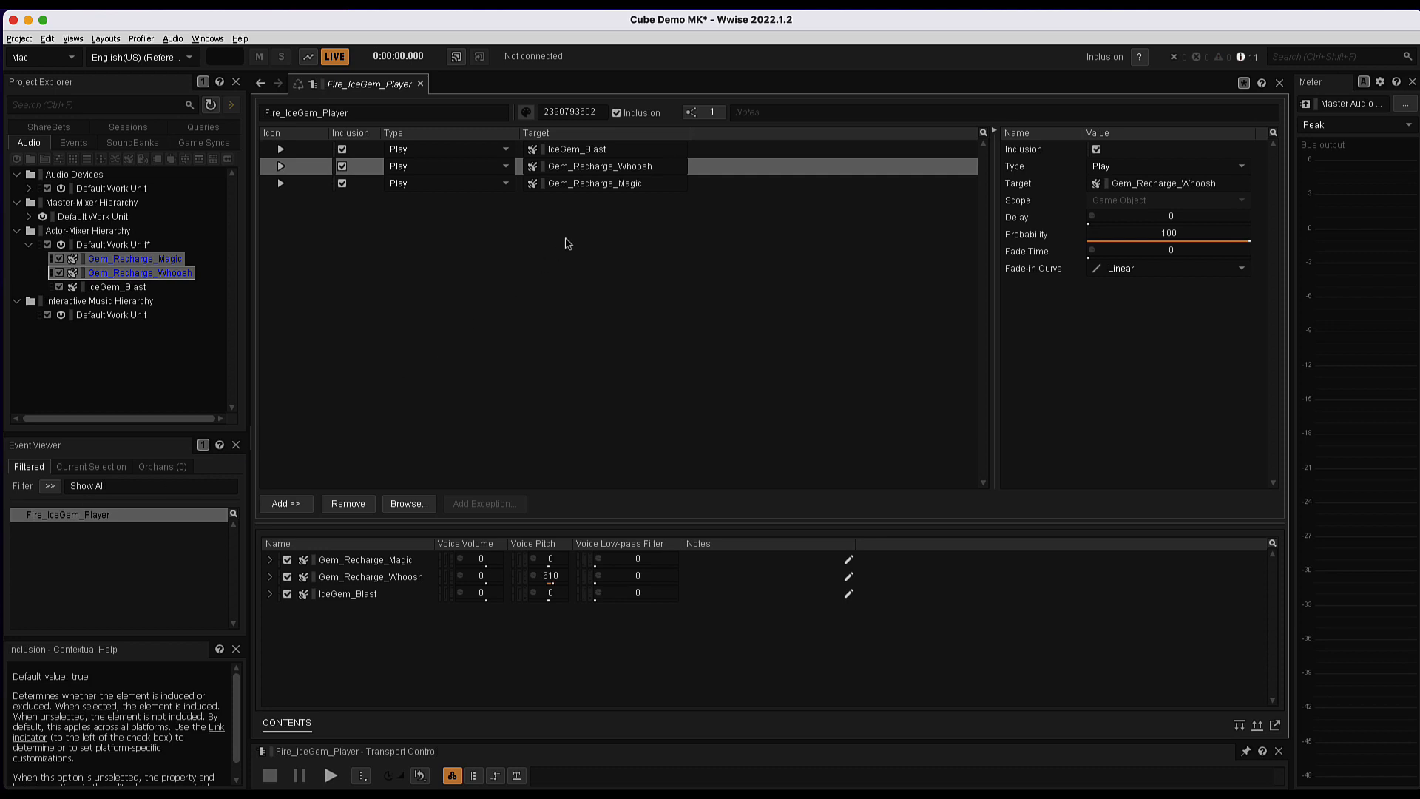
Set the delay of the Gem_Recharge_Magic action to 0.7 seconds.
left_click(588, 186)
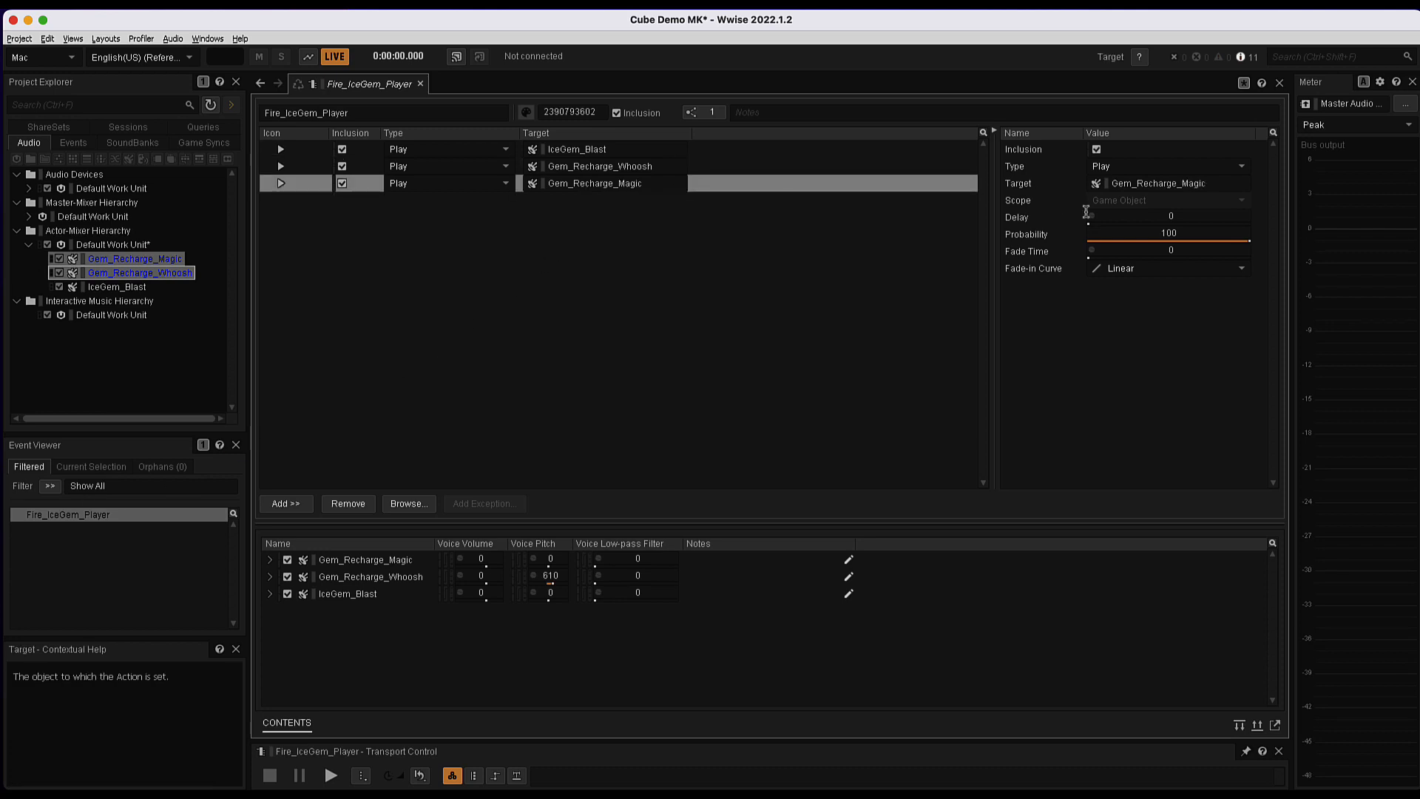
left_click(1183, 216)
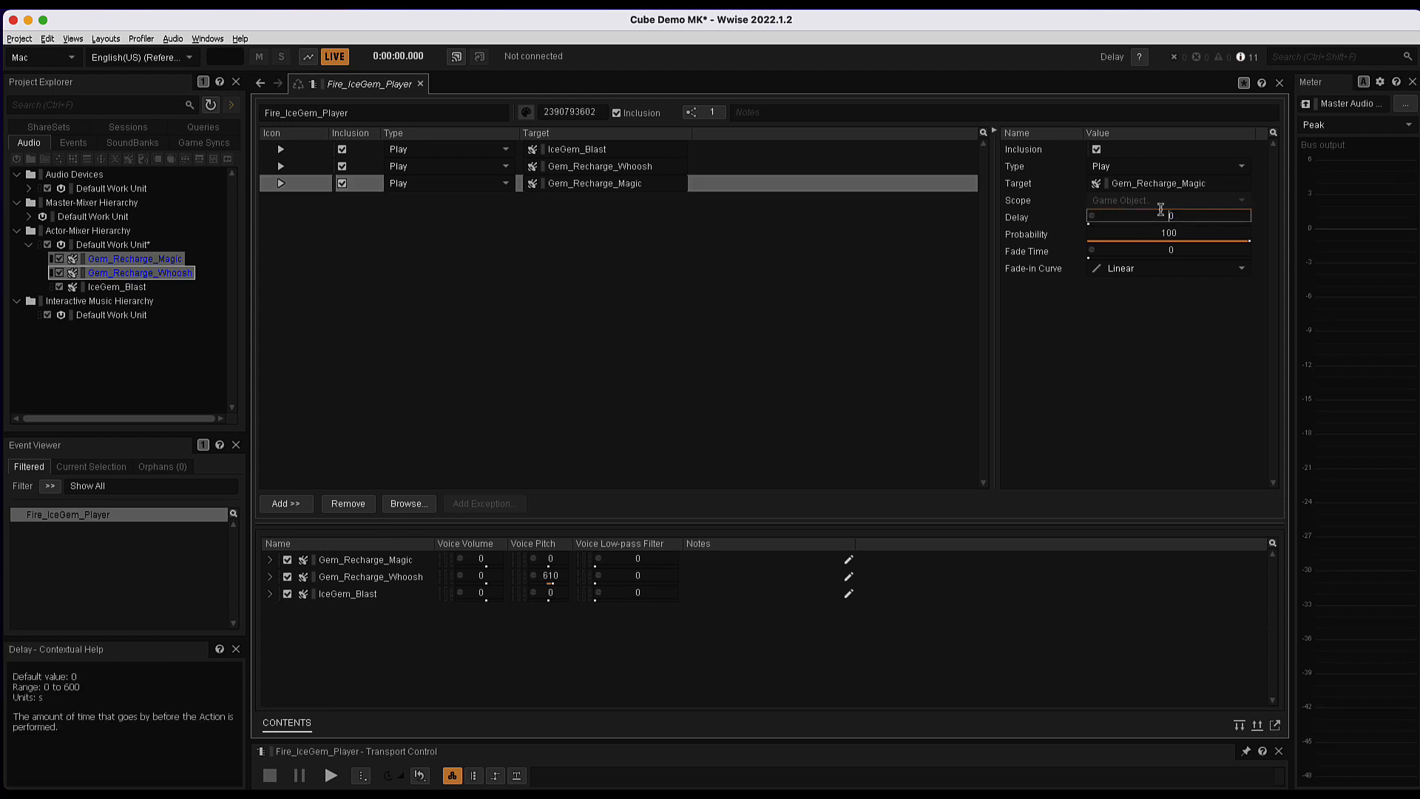
type("0")
type(".7")
key("Tab")
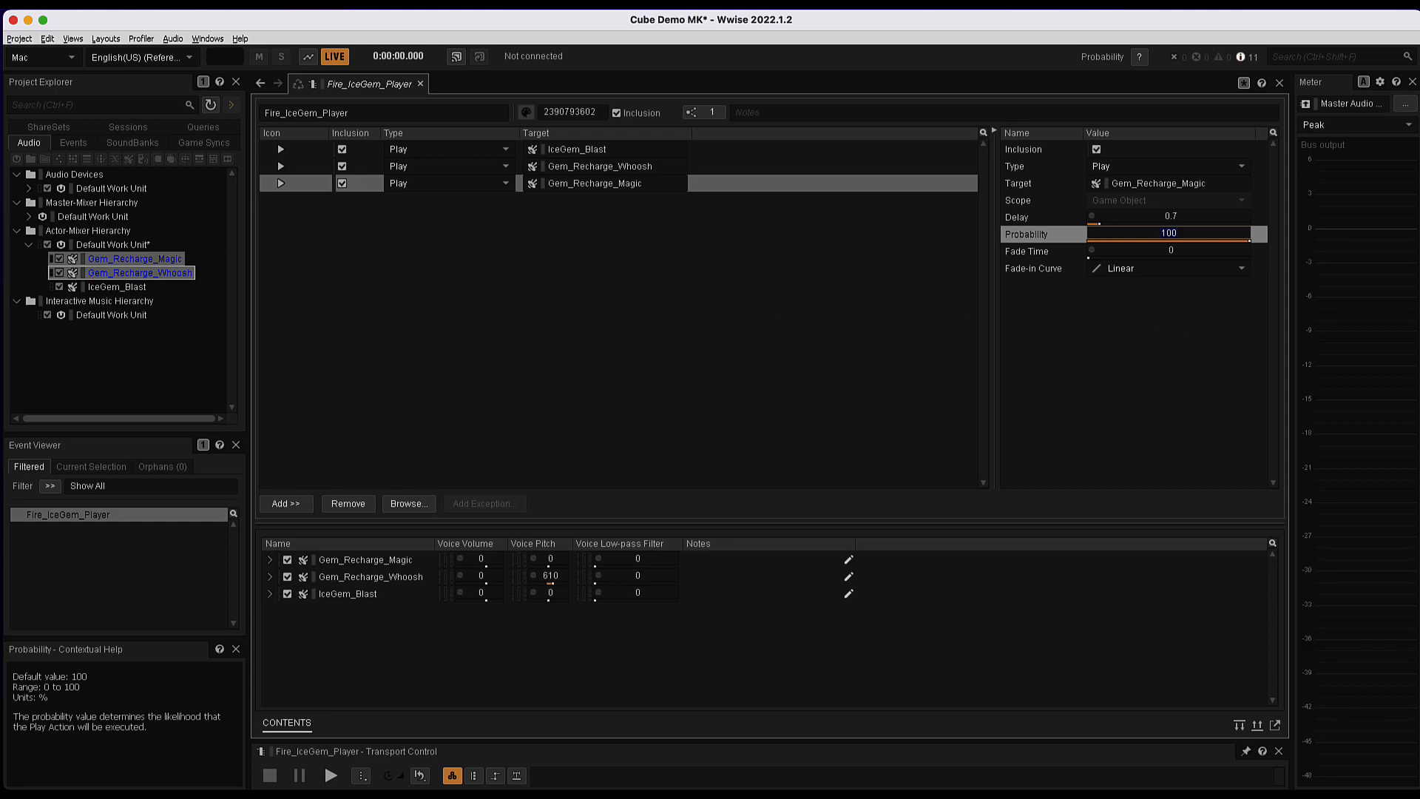
Show the Delay property from the Events group as a column in the event's action list.
right_click(841, 135)
left_click(851, 144)
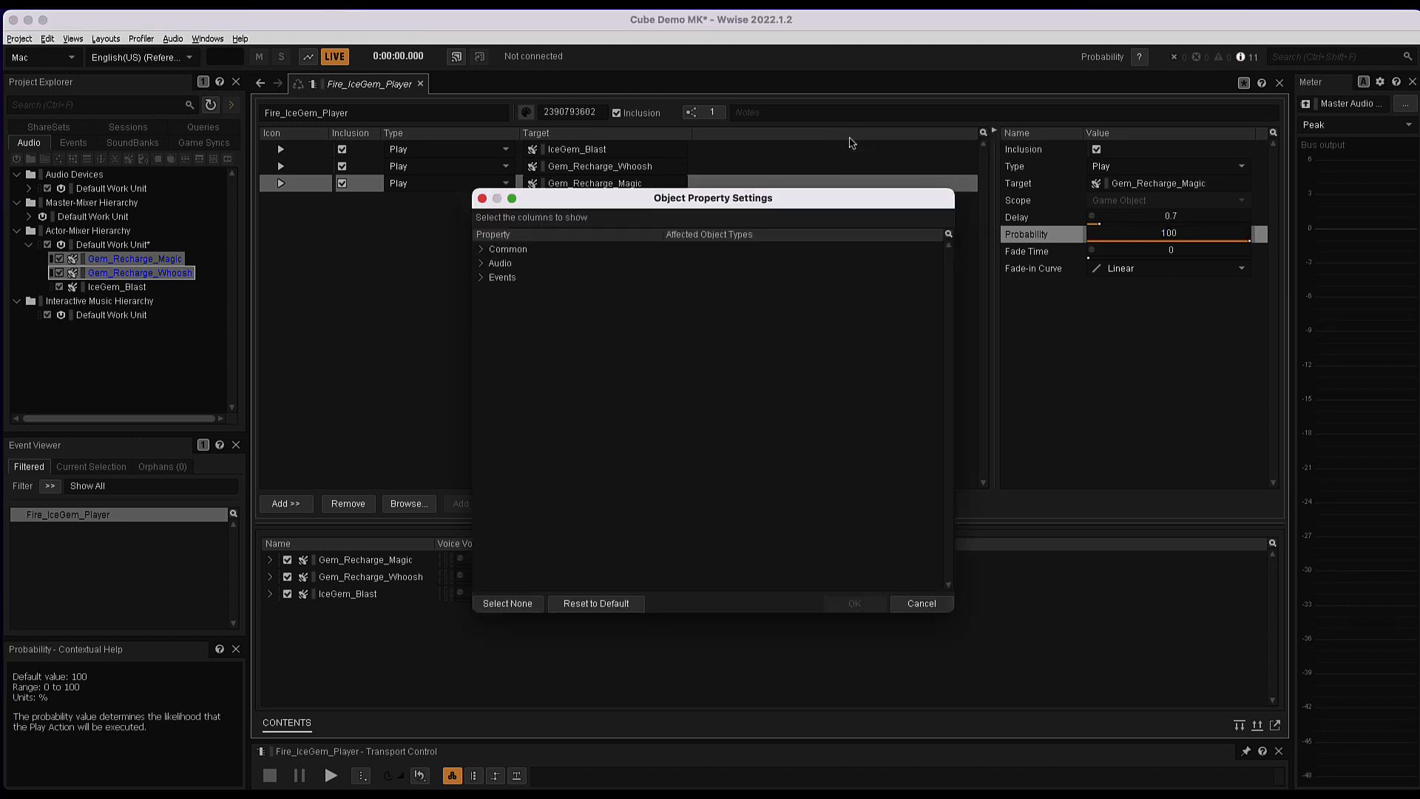
left_click(481, 279)
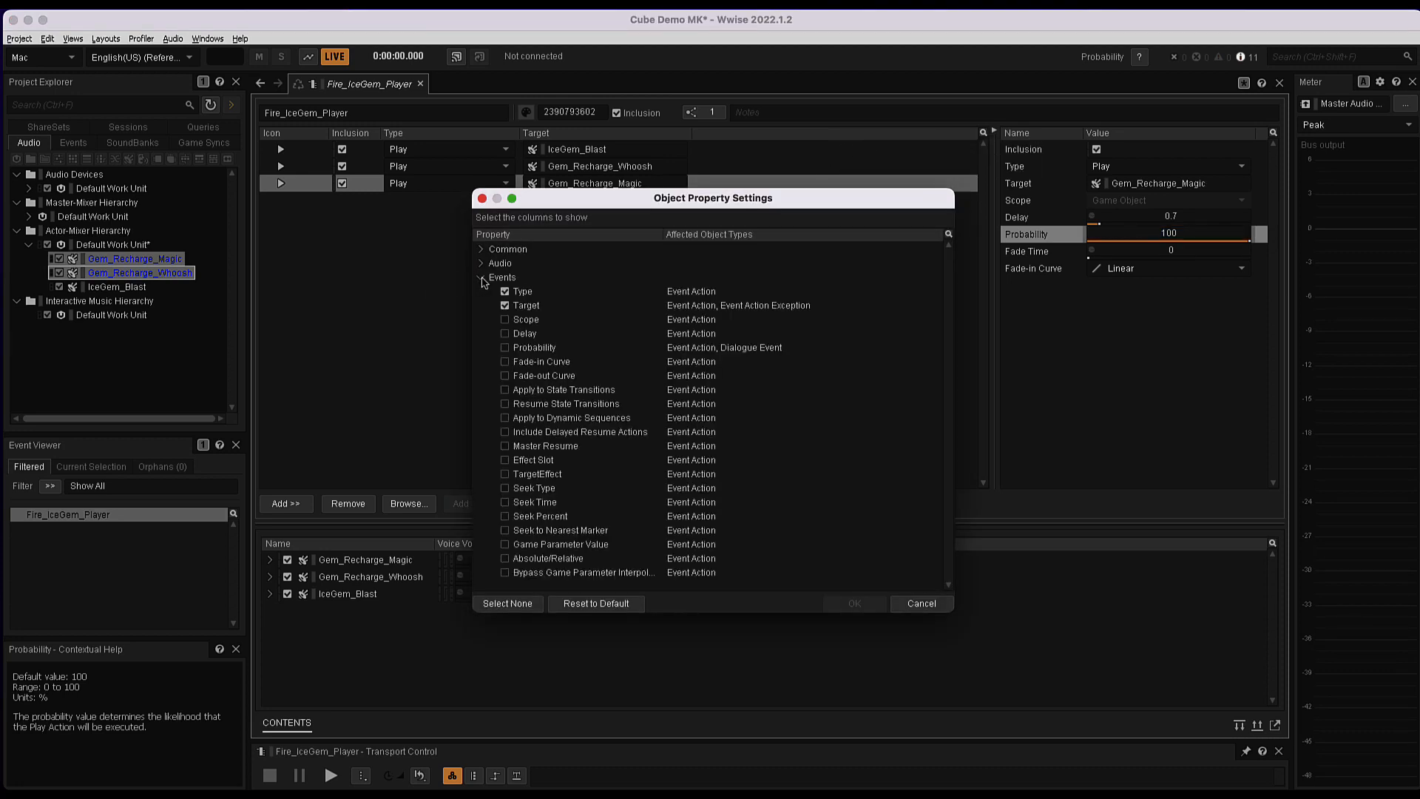
left_click(505, 333)
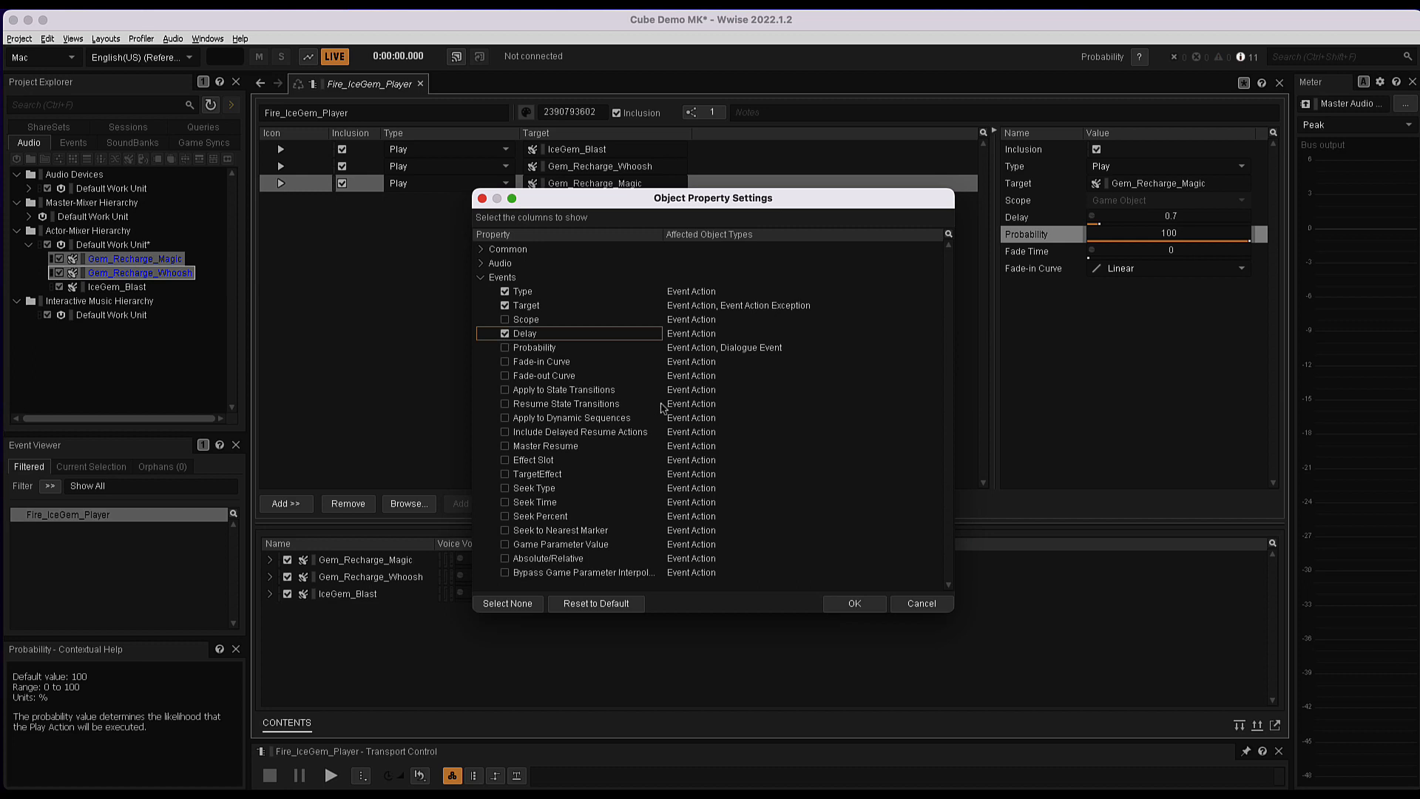
left_click(852, 609)
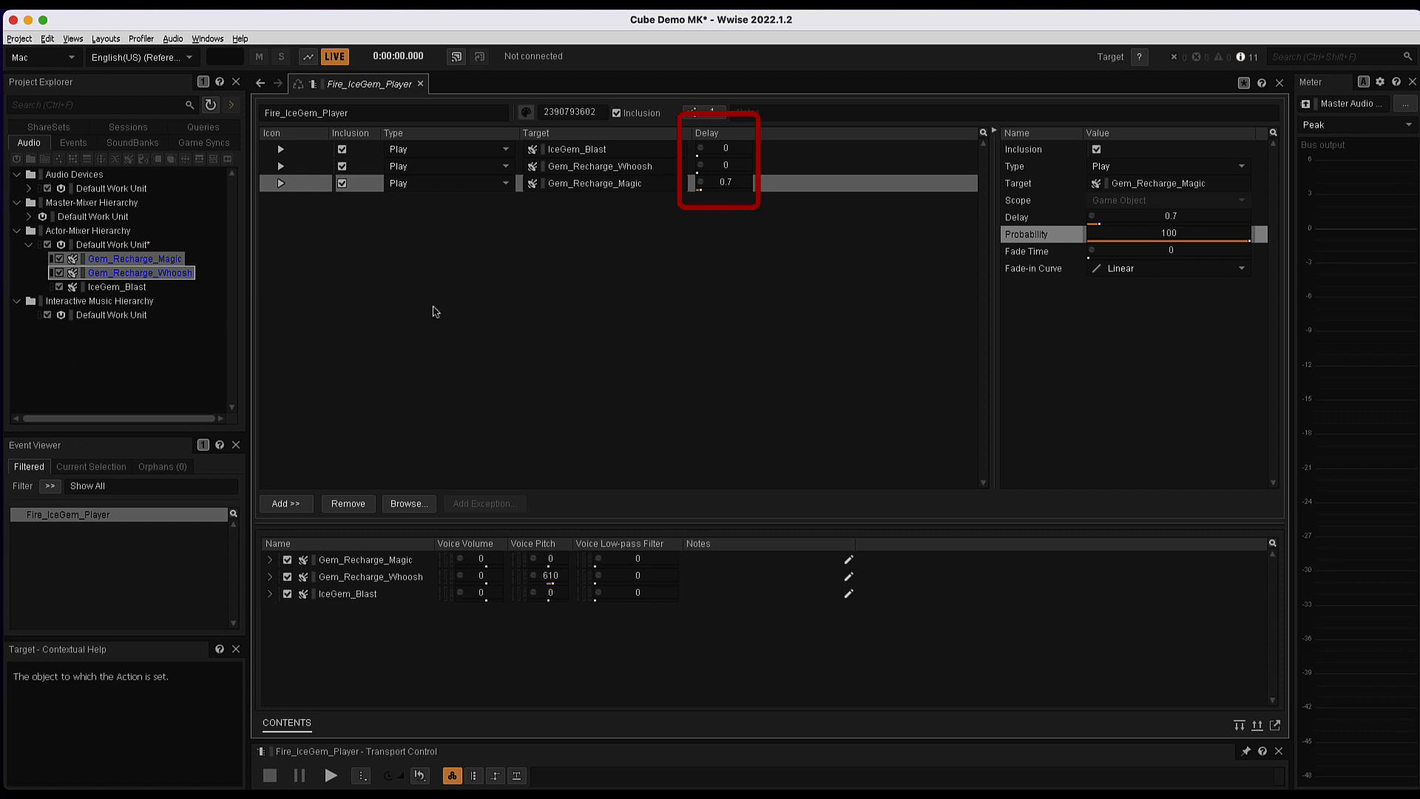
Set the Gem_Recharge_Whoosh action's delay to 0.5 seconds and play the Fire_IceGem_Player event to hear the timing.
left_click(715, 162)
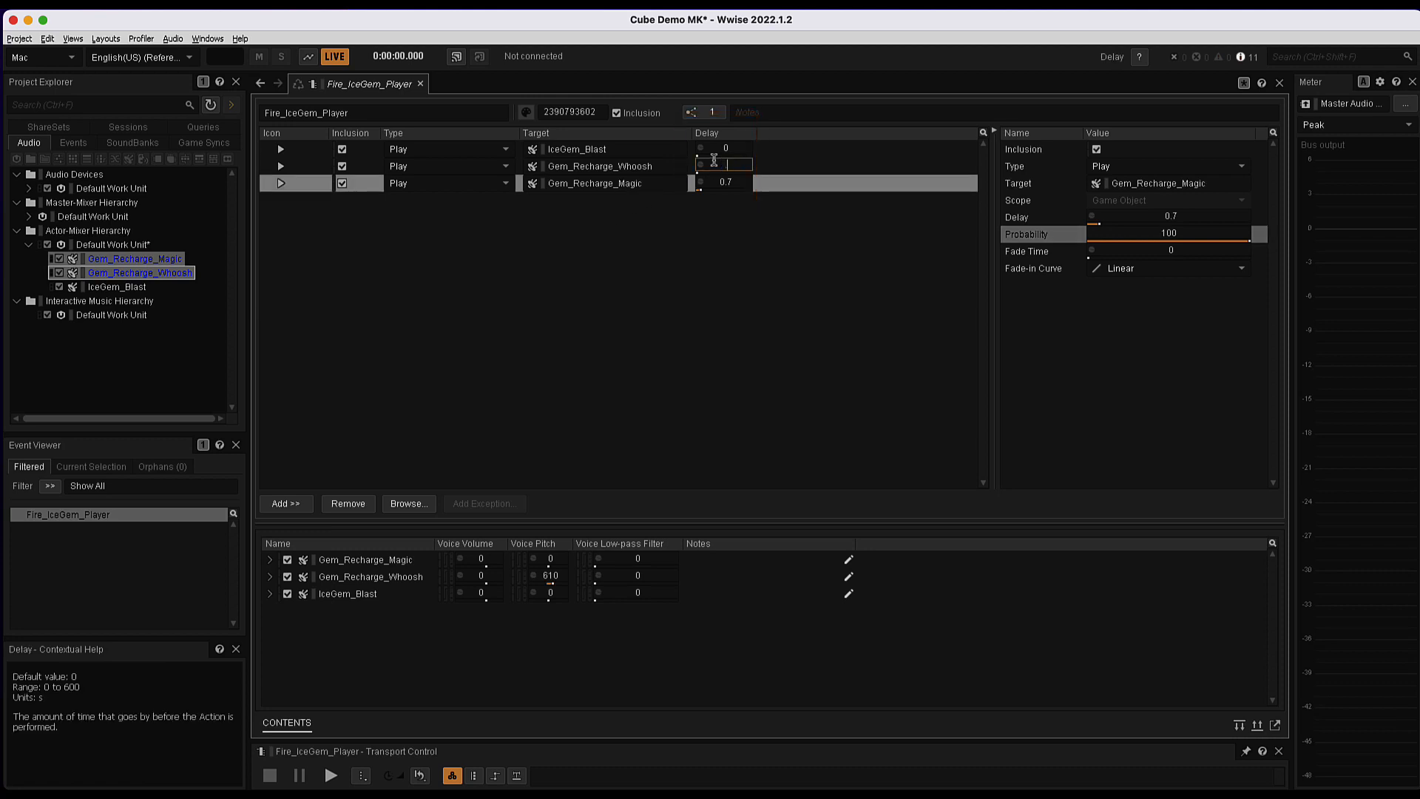
key("Return")
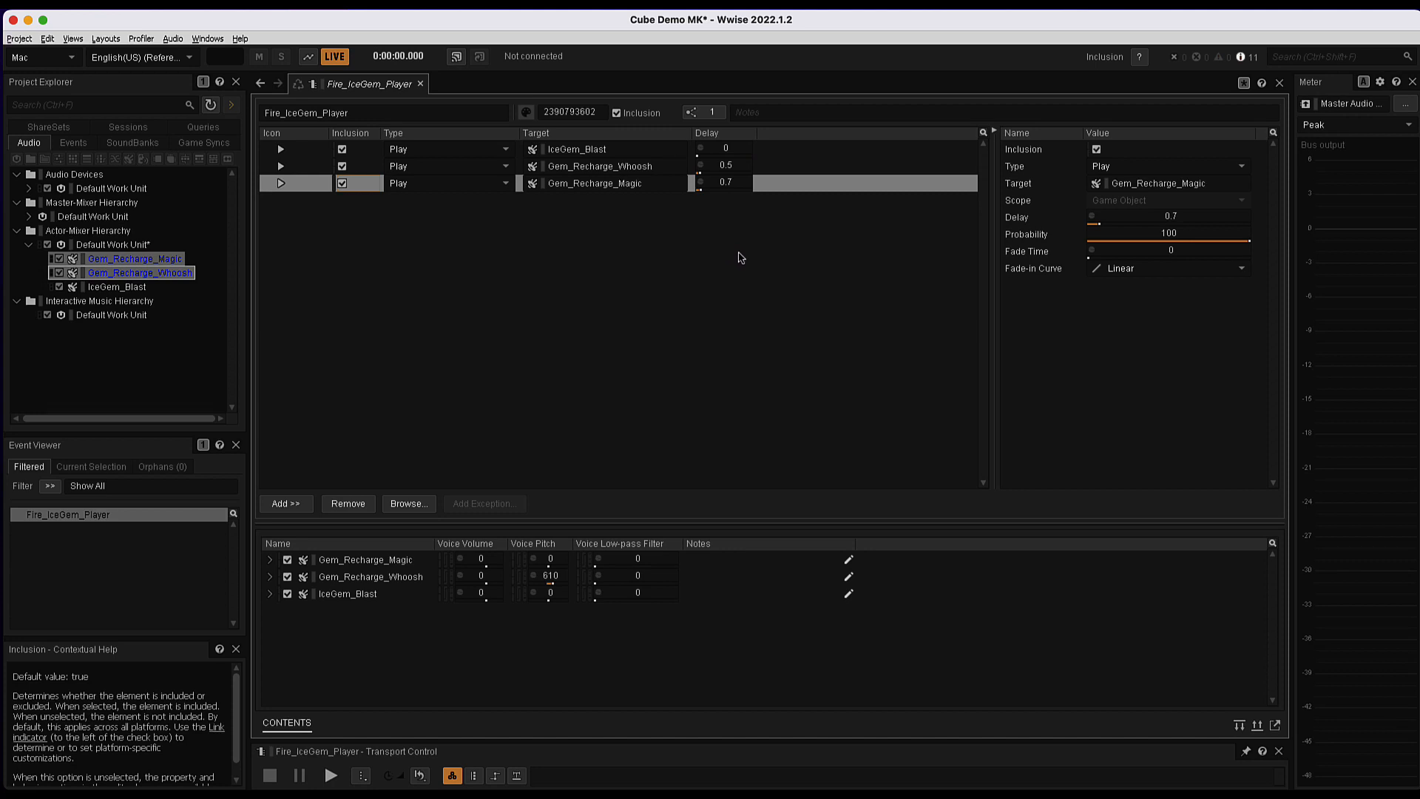
left_click(331, 775)
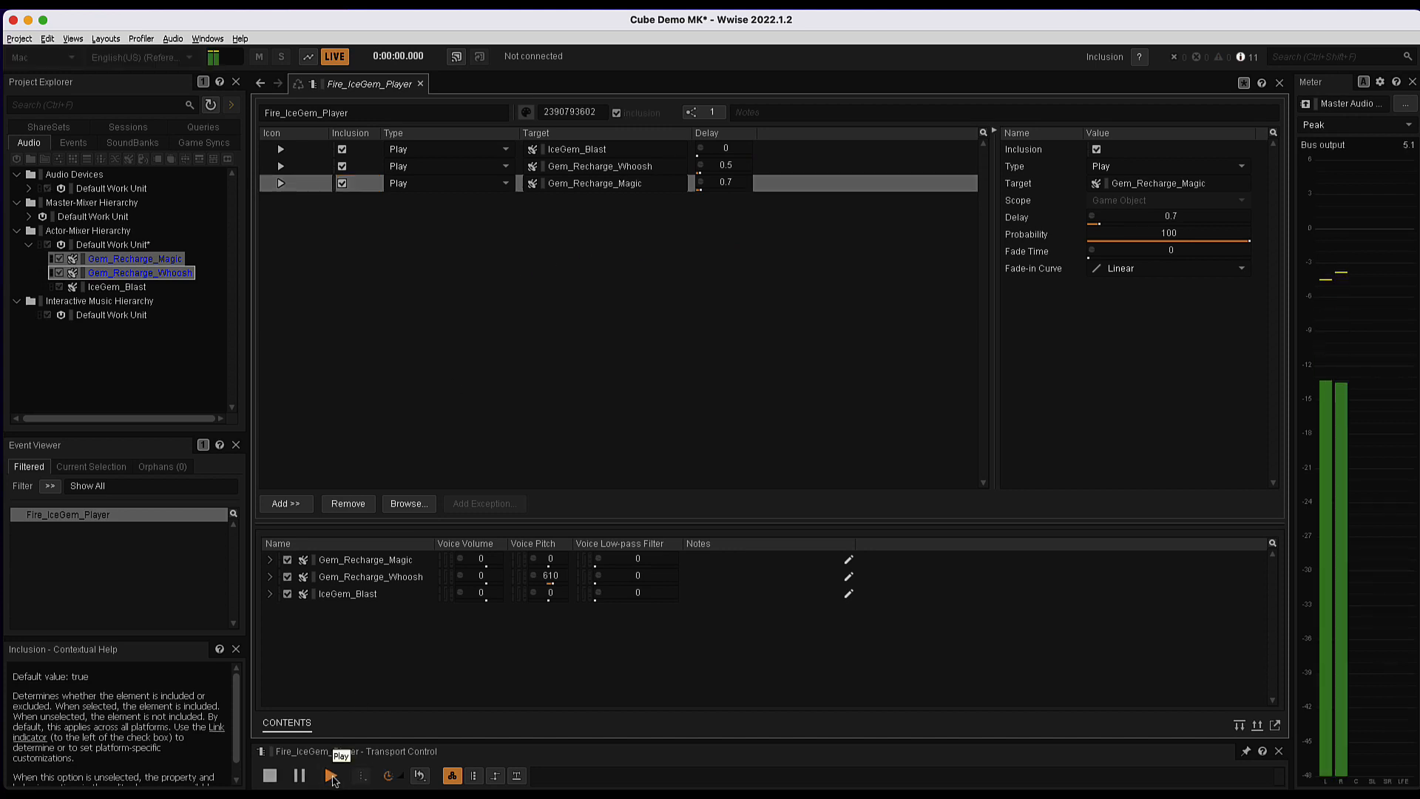
left_click(332, 779)
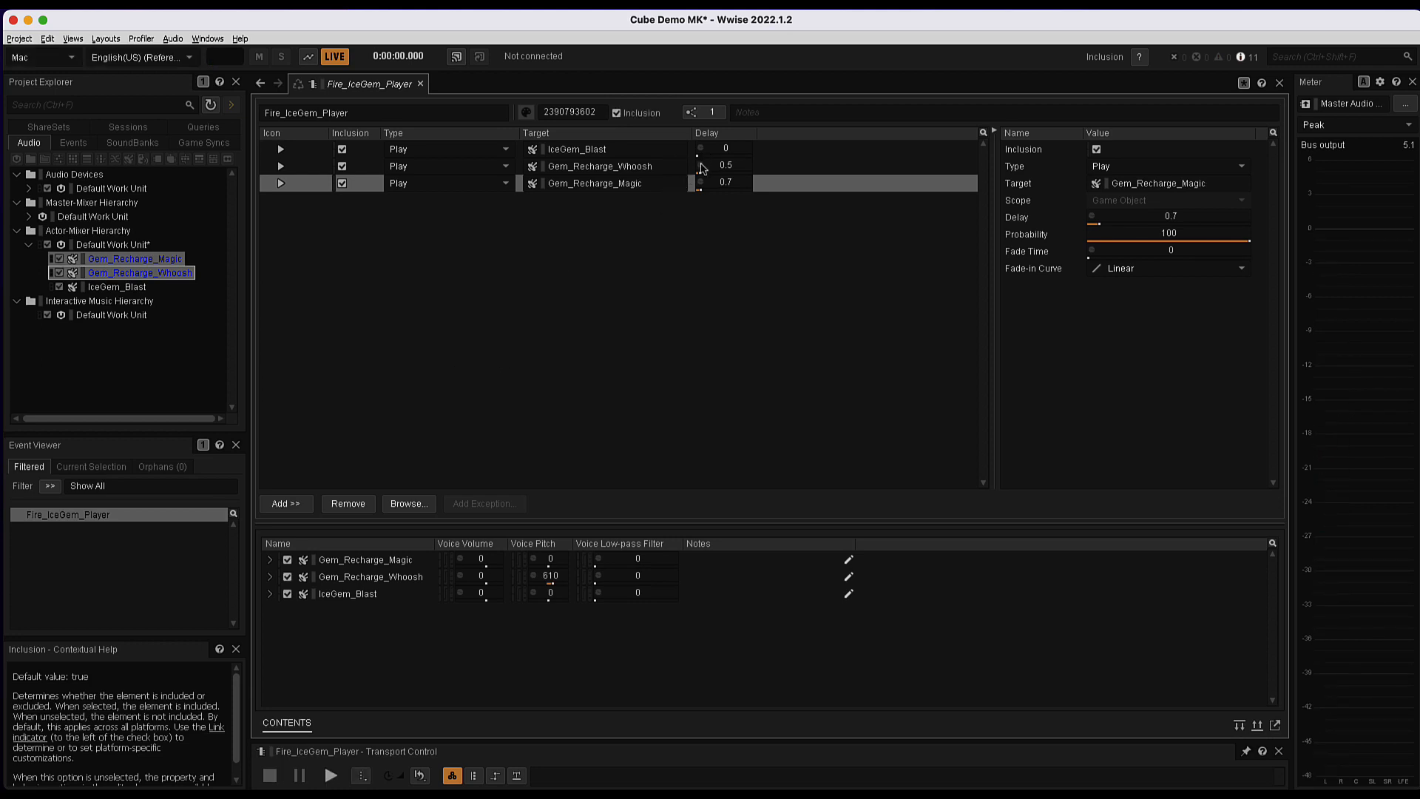
Check the randomizer options for the Gem_Recharge_Whoosh delay, and try sorting the event's actions by Delay.
left_click(700, 166)
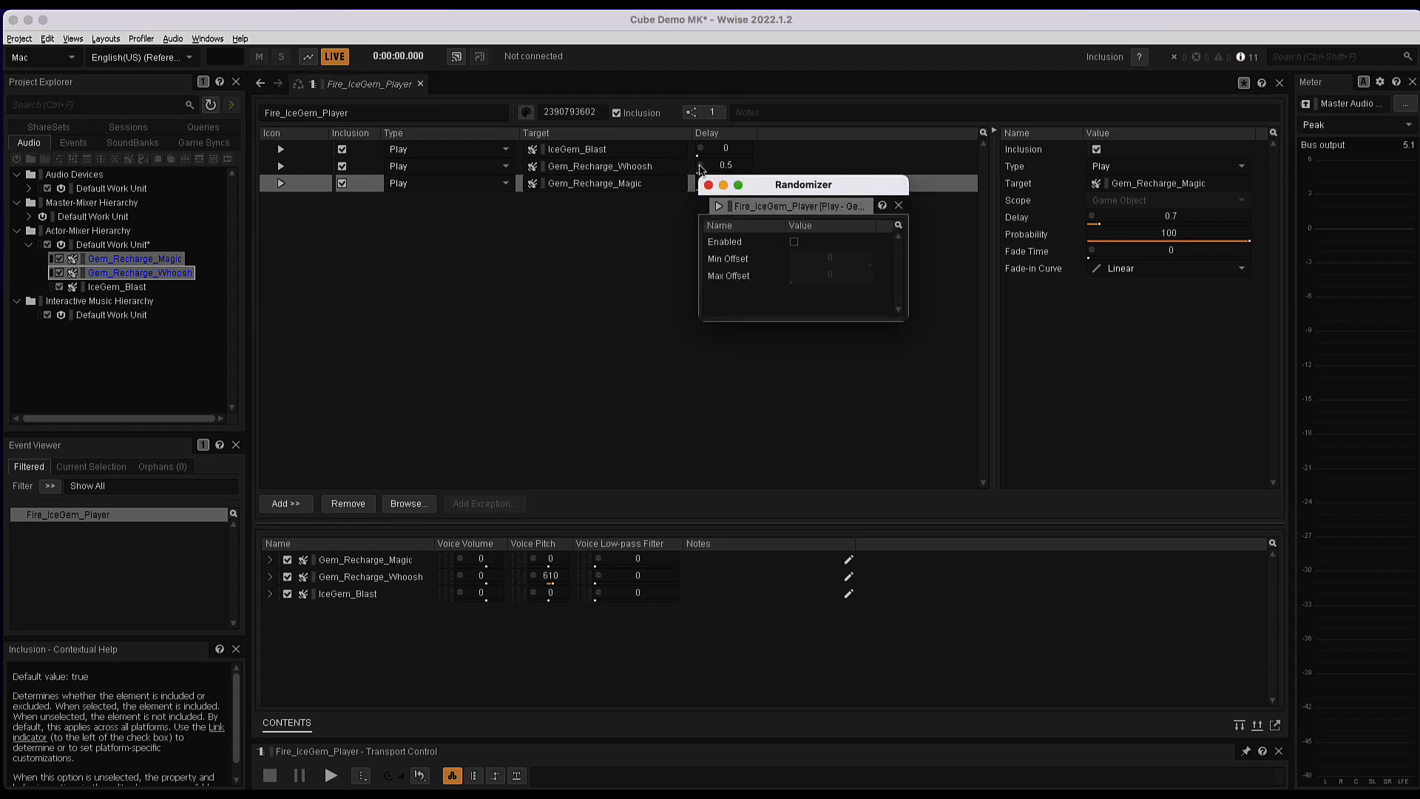
left_click(709, 185)
left_click(647, 272)
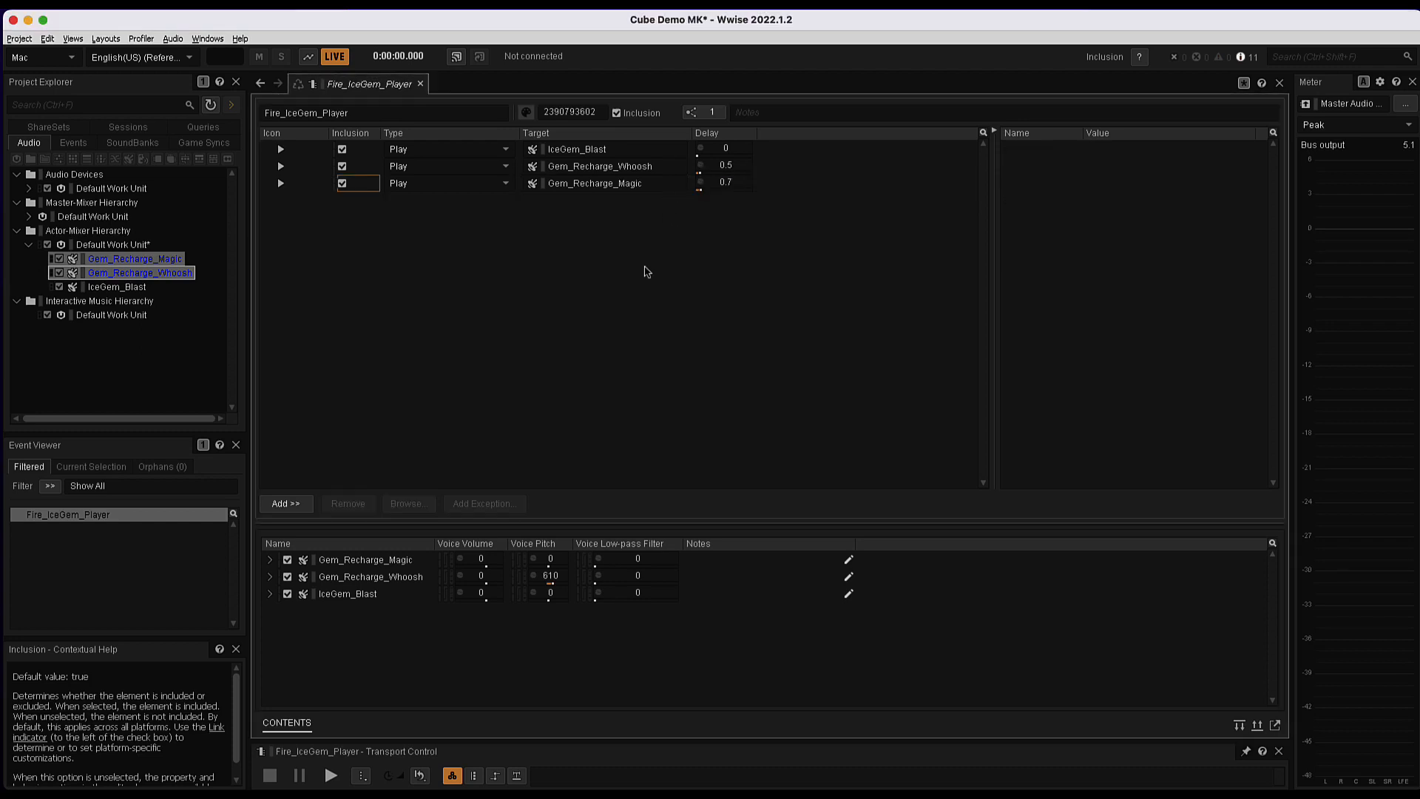
left_click(724, 135)
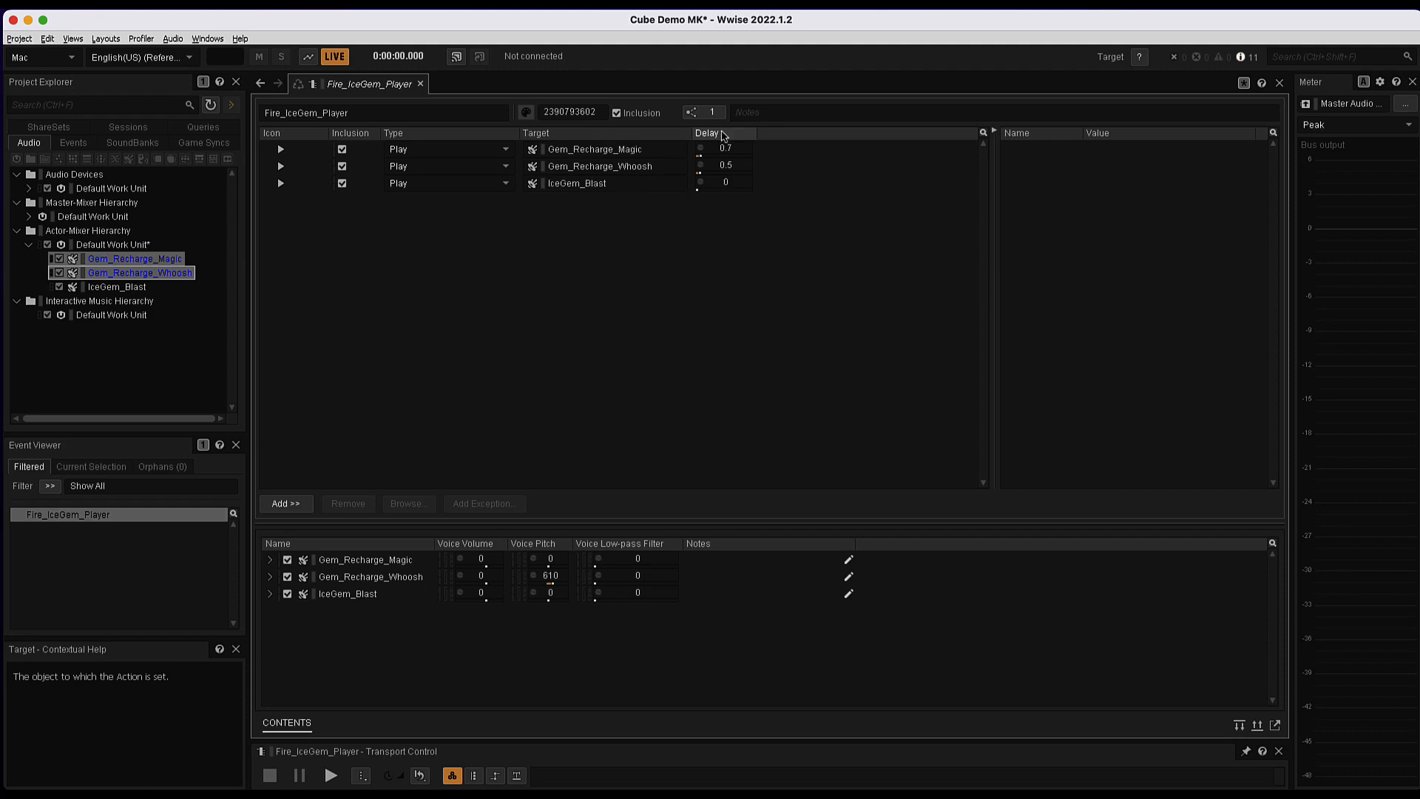
left_click(724, 136)
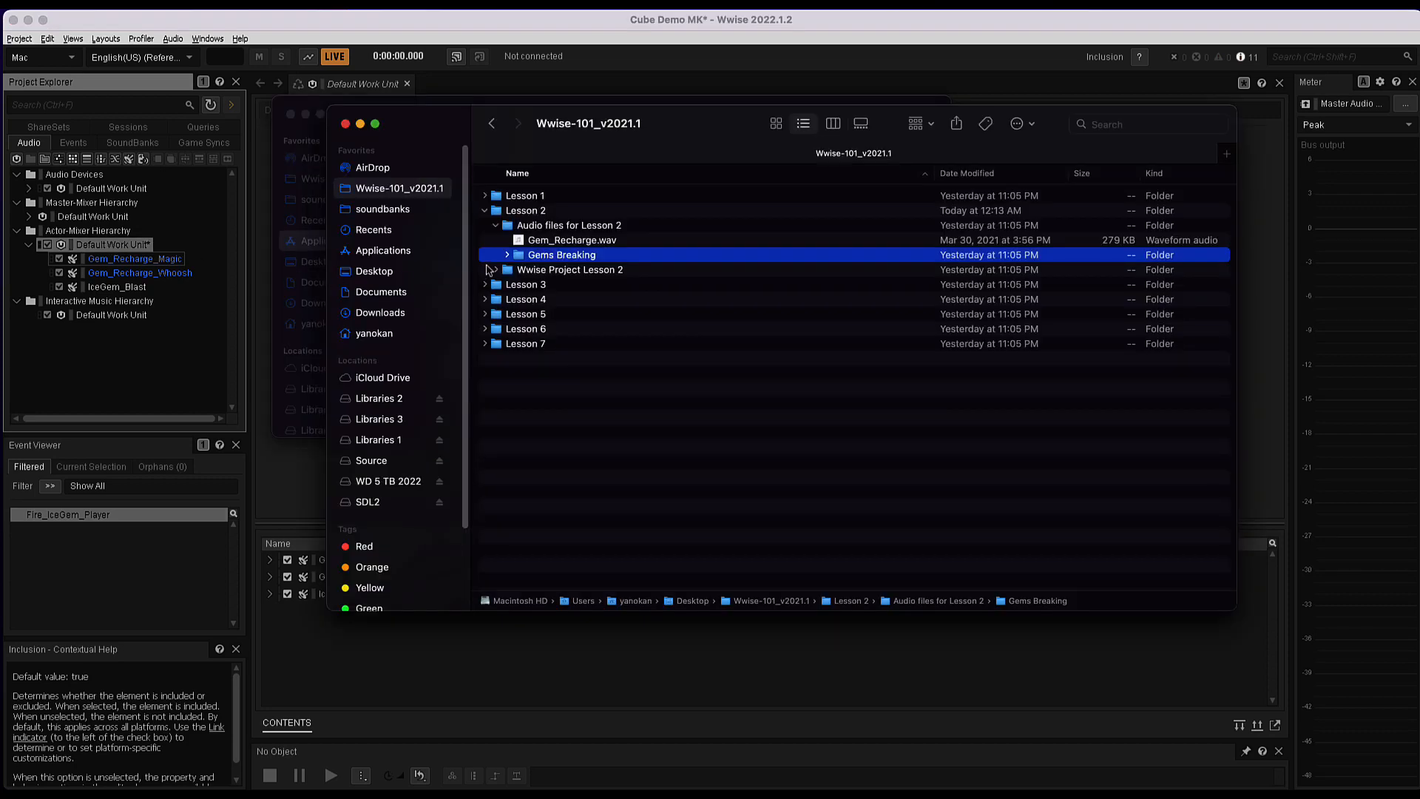
Import the Gems Breaking folder into the Actor-Mixer Default Work Unit as a Random Container, with its files as Sound SFX objects.
left_click_drag(516, 258, 126, 248)
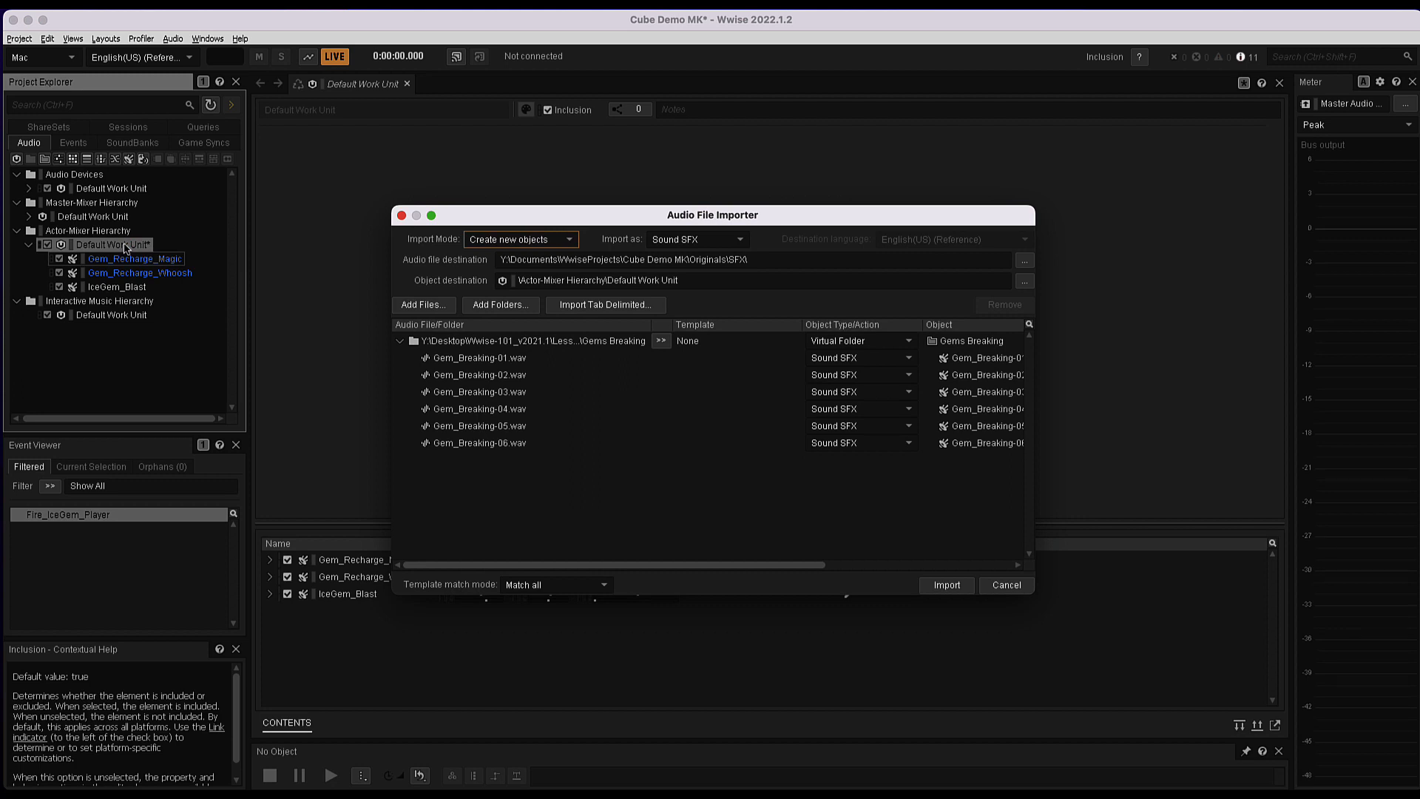
left_click(910, 341)
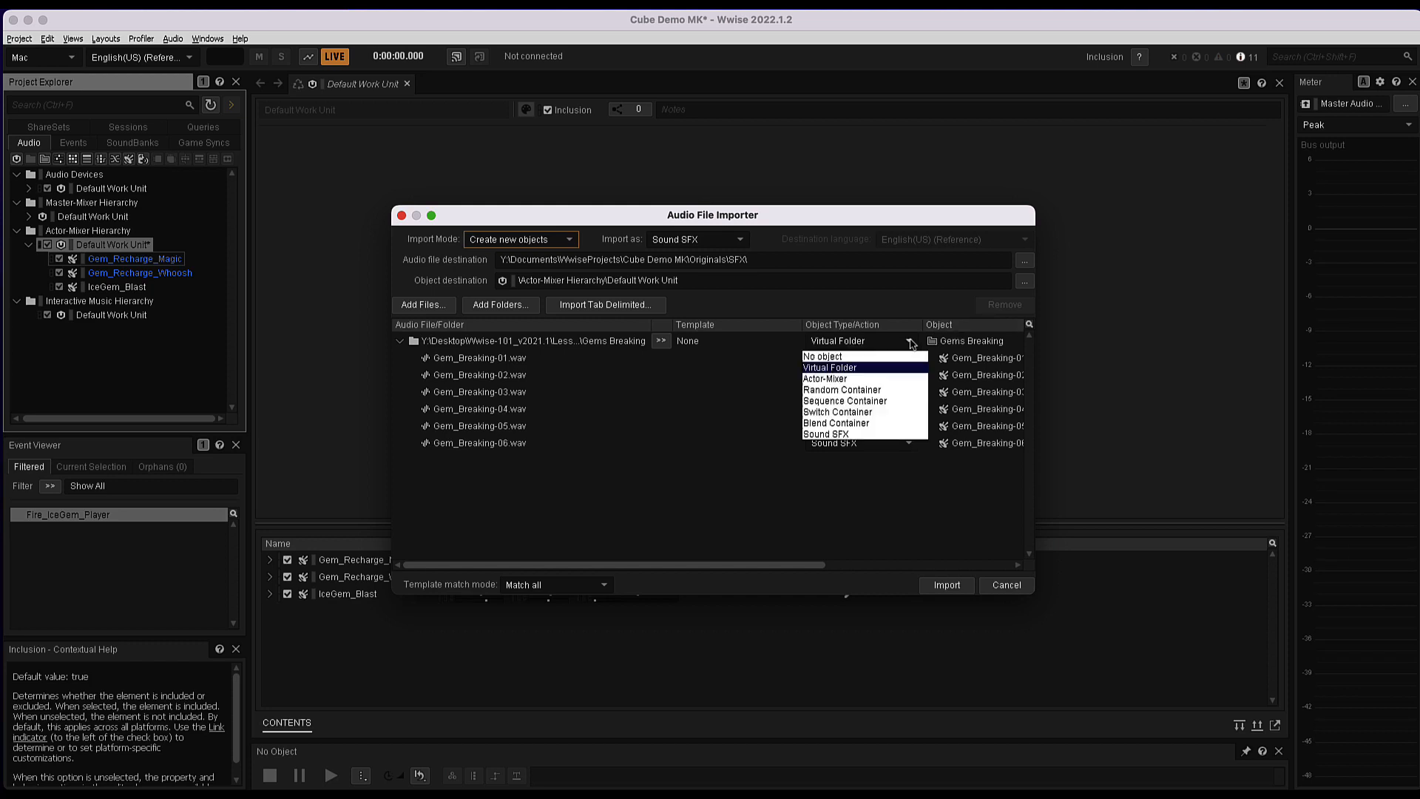
left_click(884, 390)
left_click(910, 360)
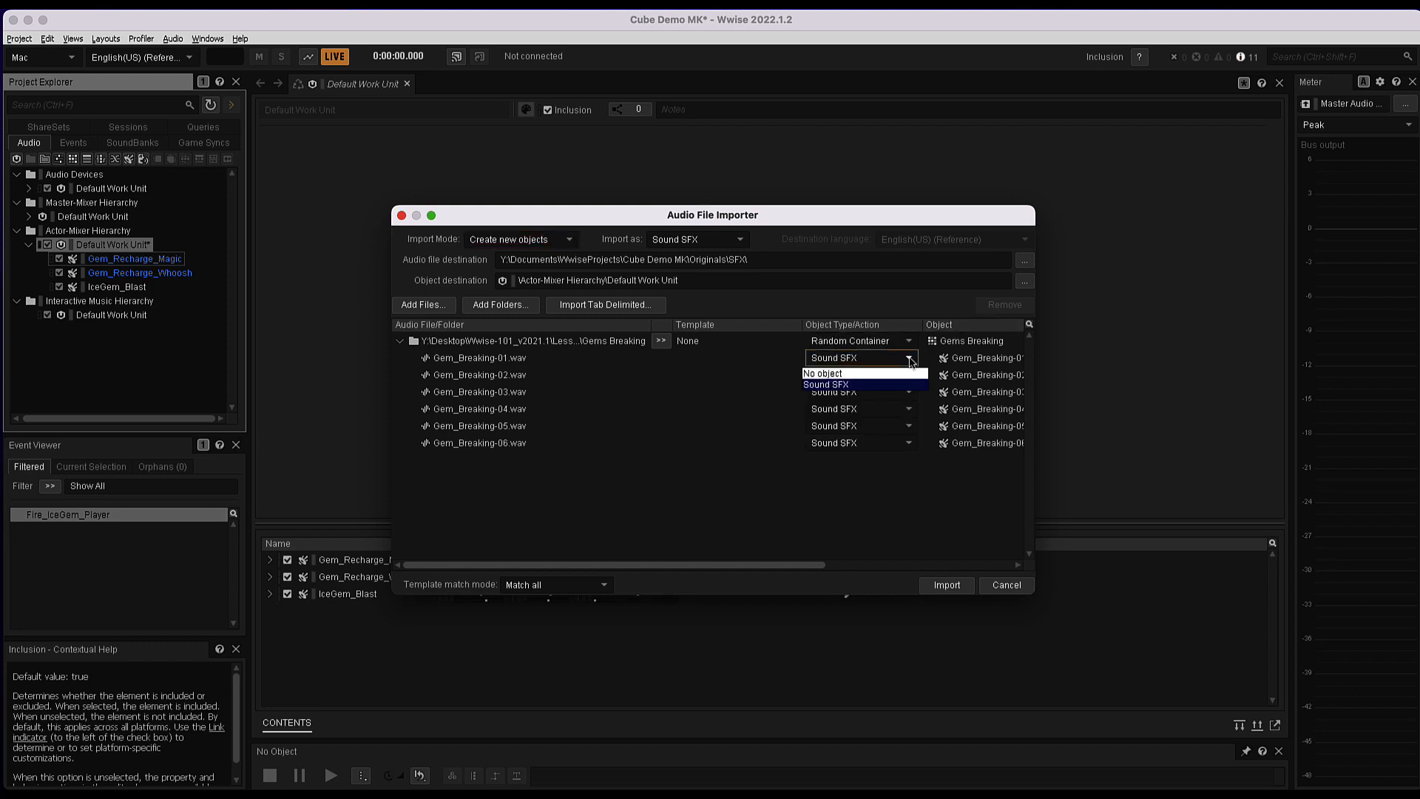
left_click(846, 385)
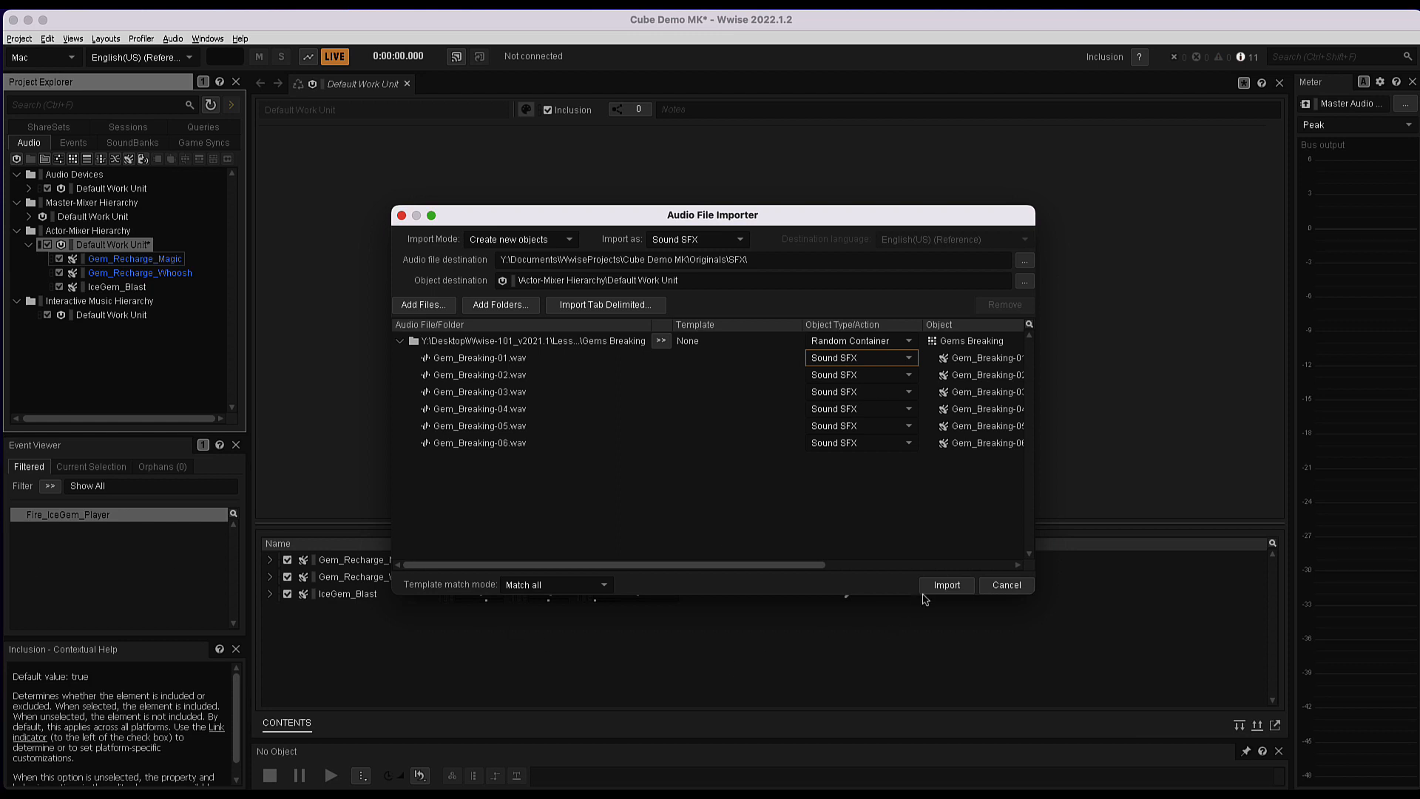
left_click(947, 585)
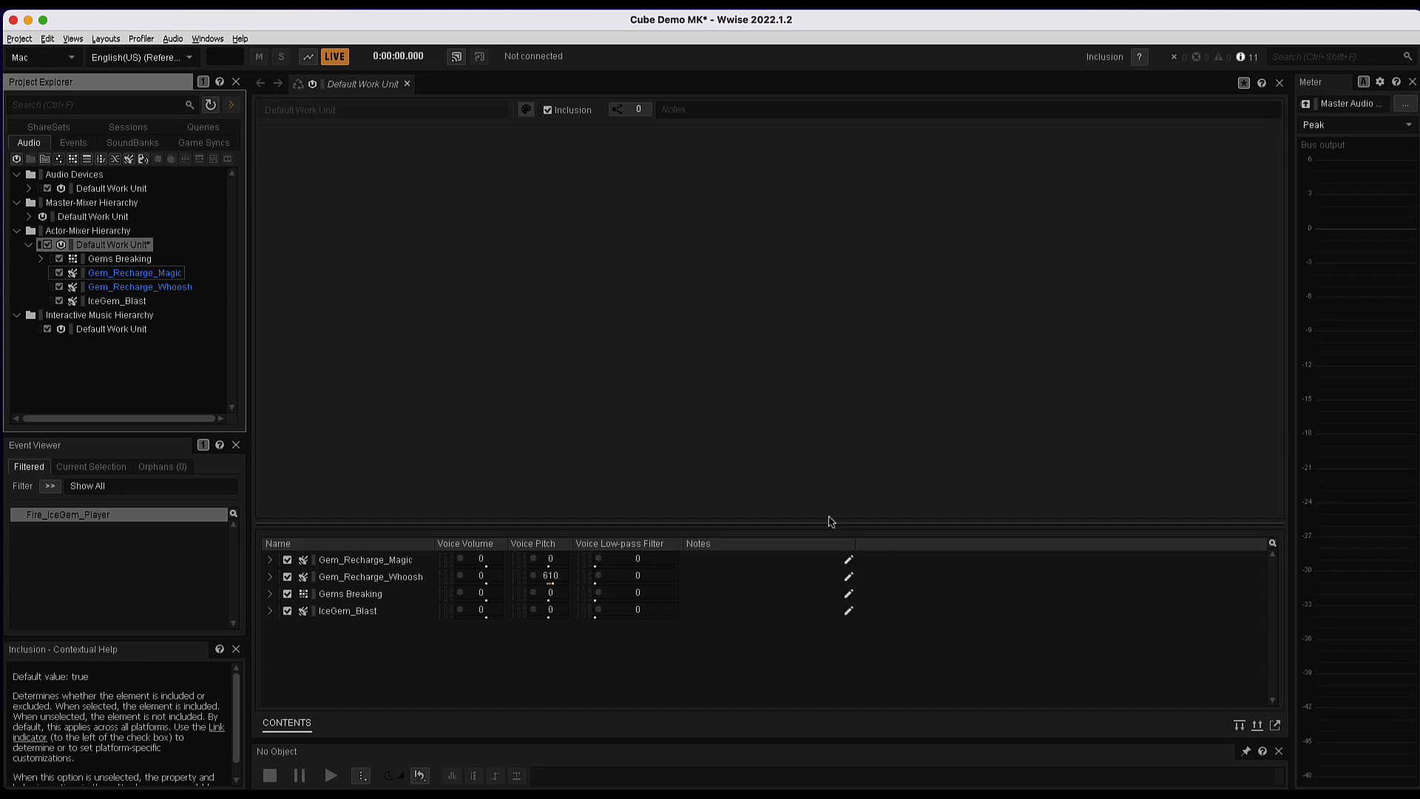
Examine the Gems Breaking container's settings and contents, including the waveforms of its first few Gem_Breaking sounds.
left_click(109, 260)
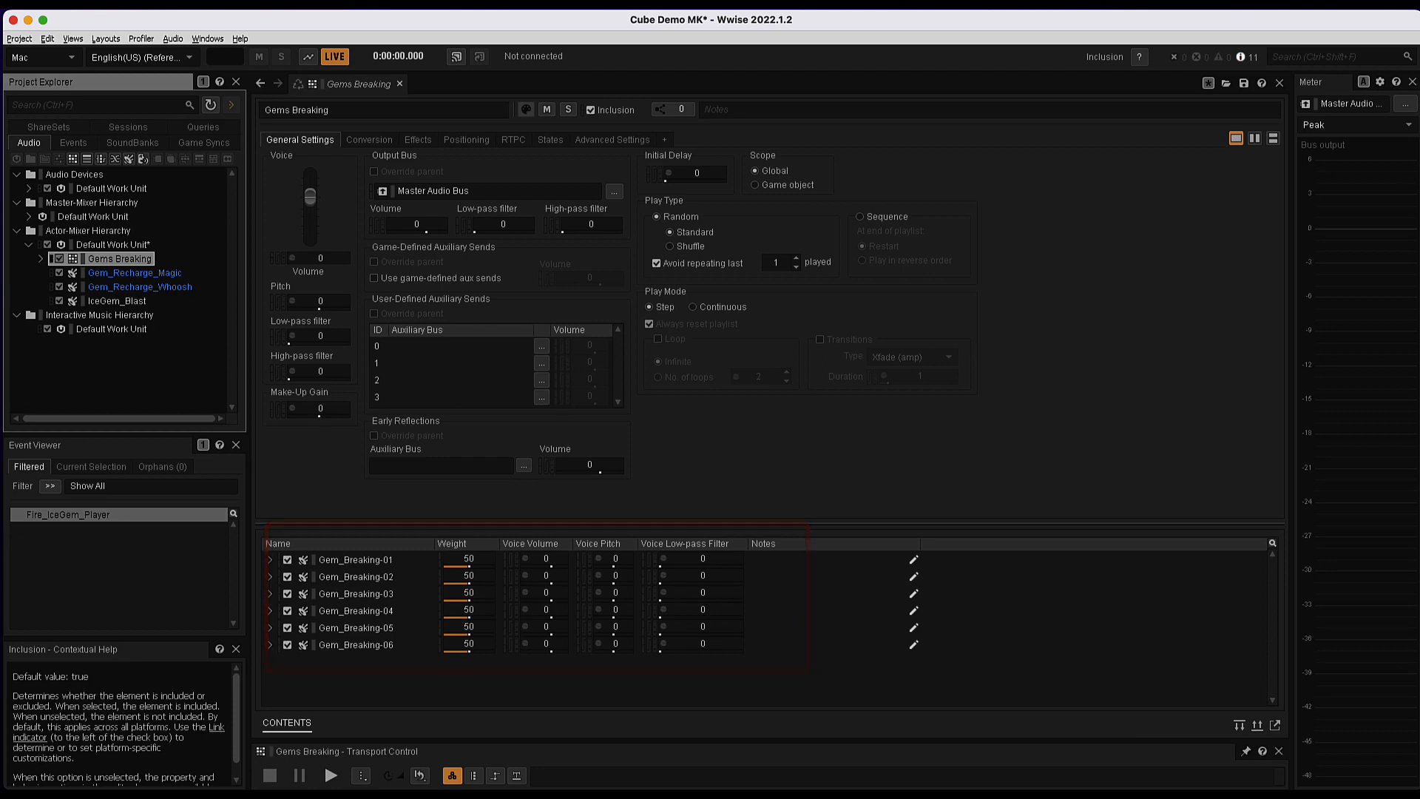
left_click(41, 259)
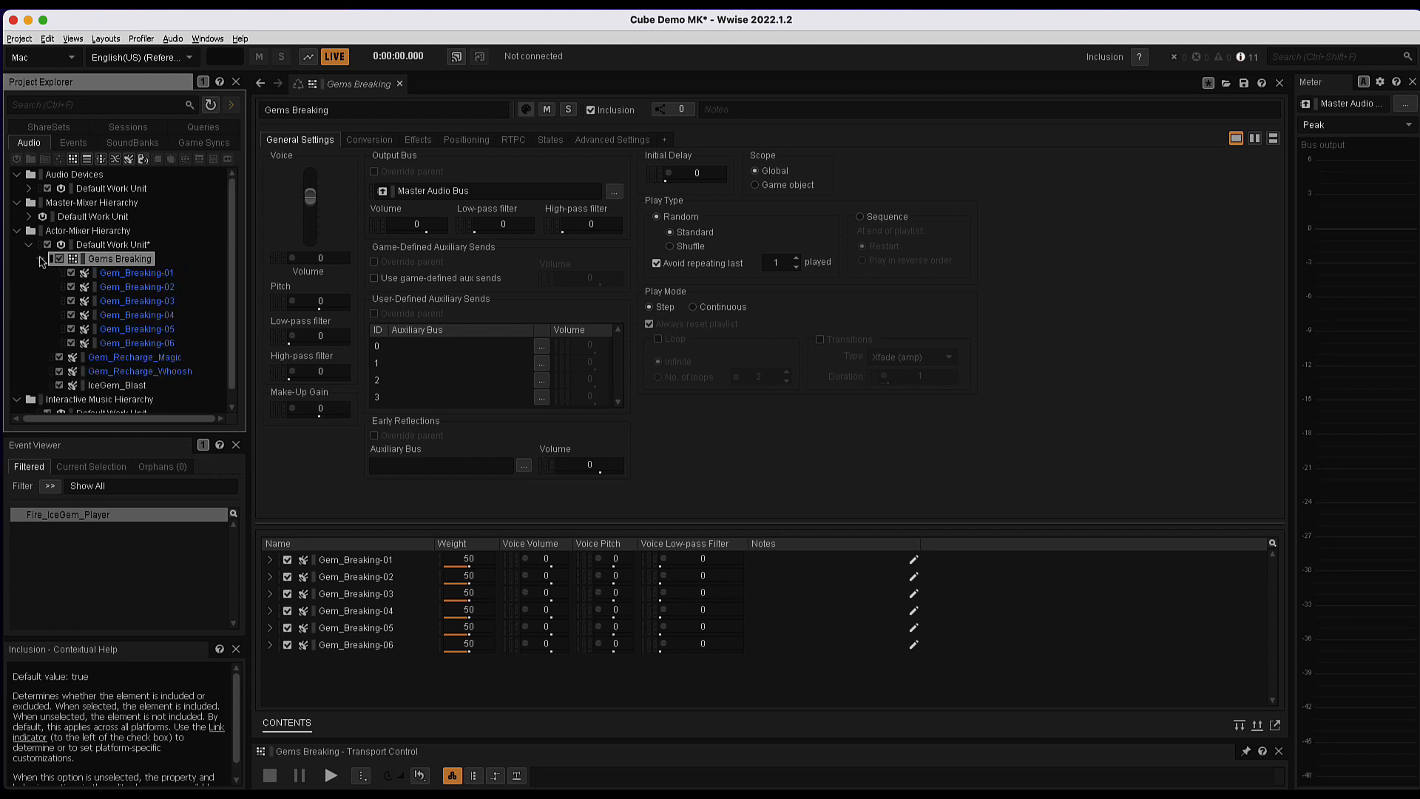
left_click(111, 273)
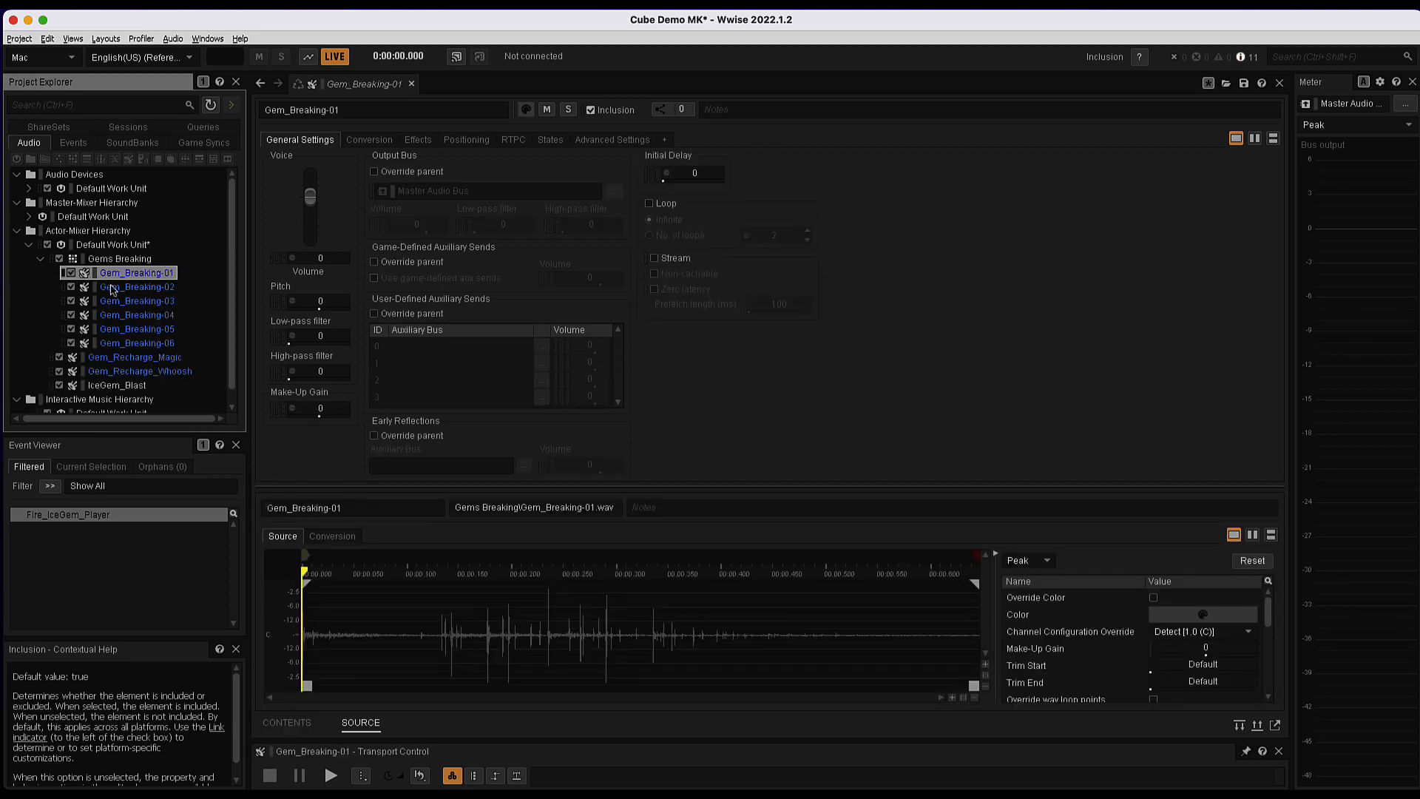
left_click(112, 288)
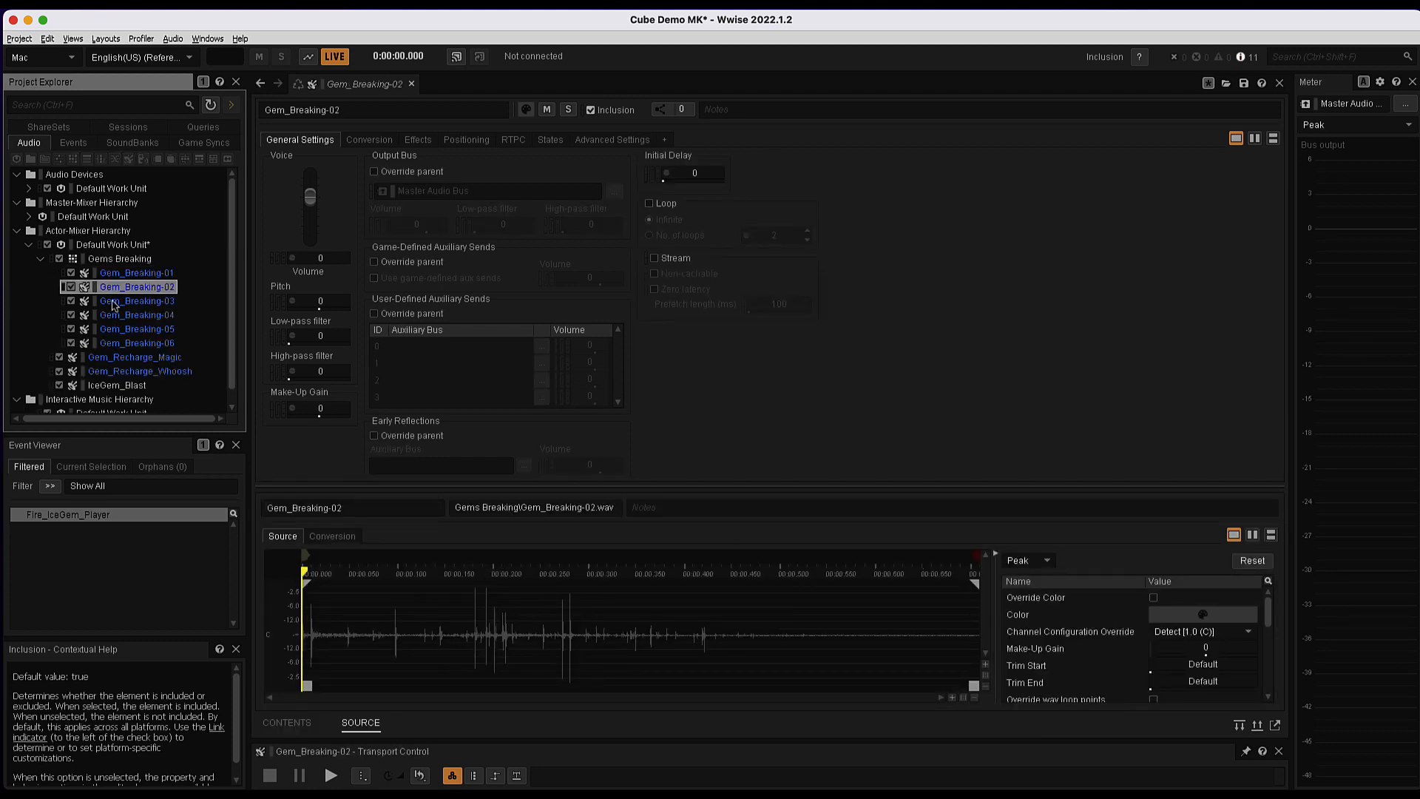
left_click(112, 303)
left_click(111, 273)
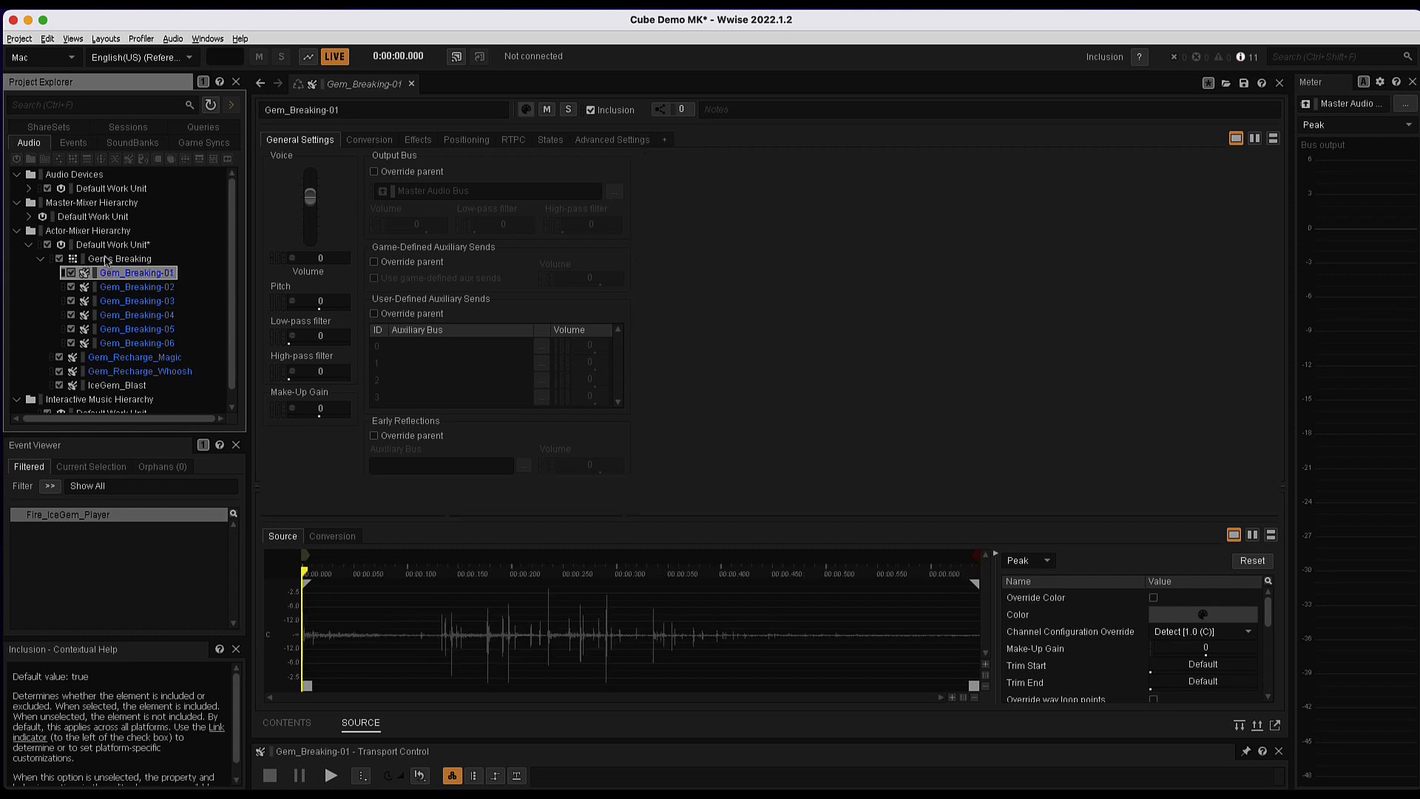
left_click(107, 260)
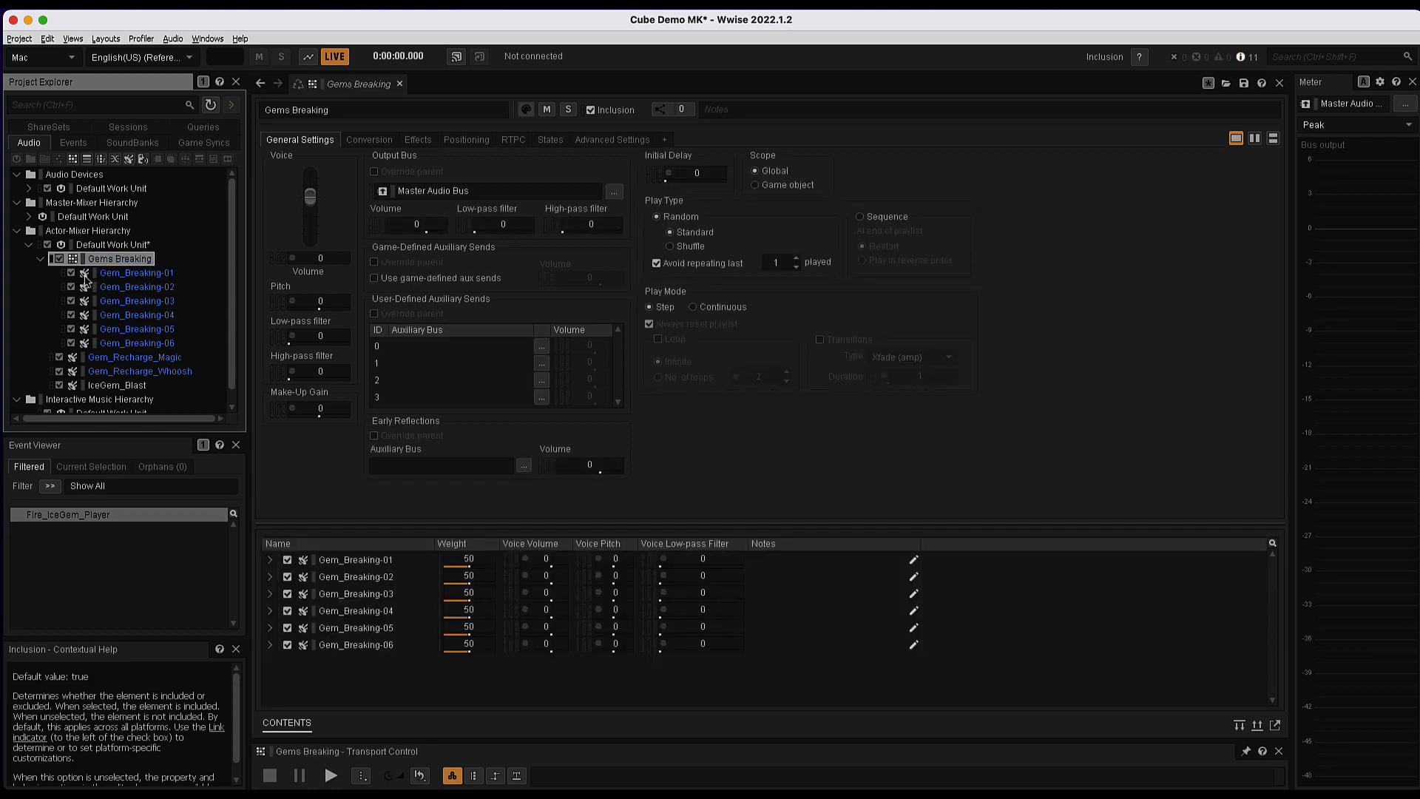
left_click(39, 260)
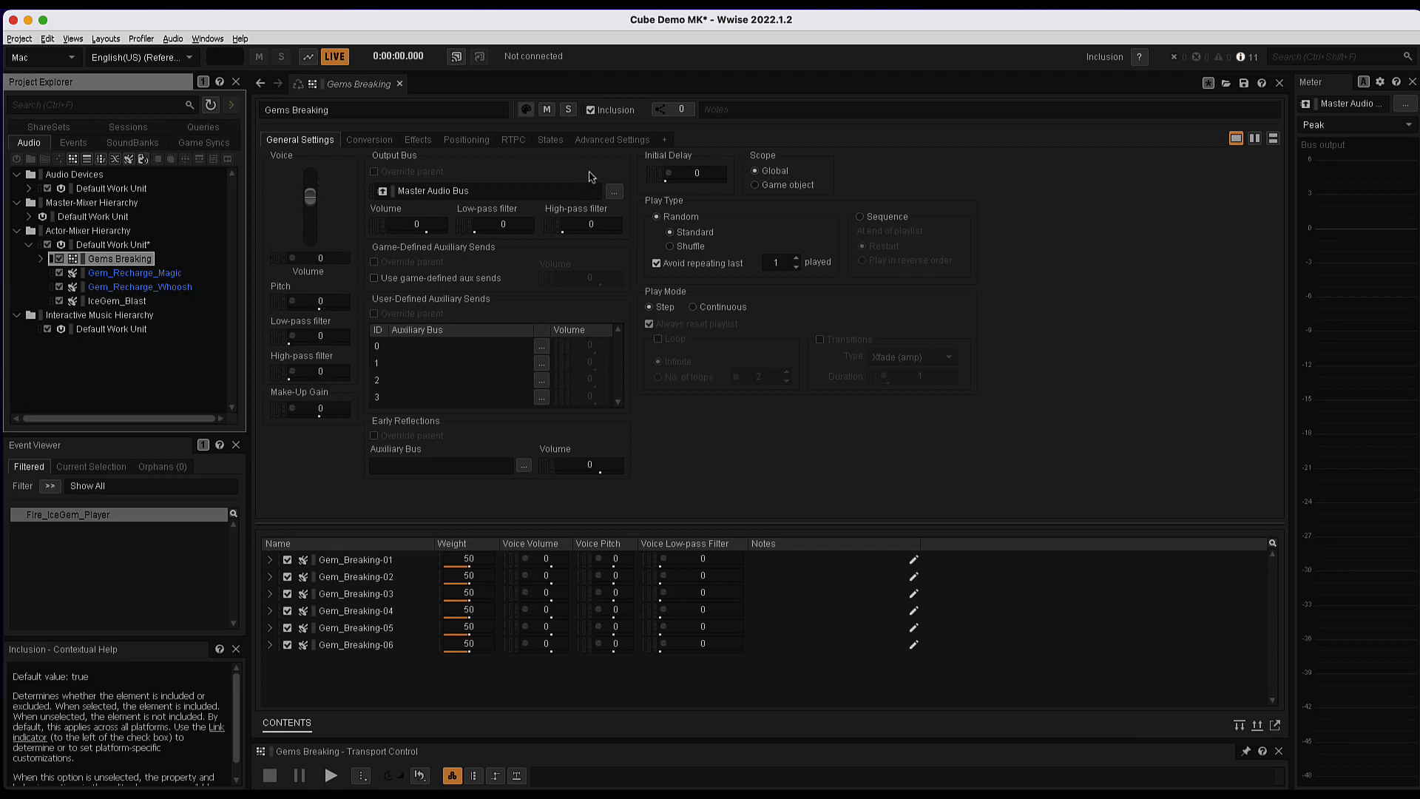
Limit the Gems Breaking container to 50 sound instances per game object, and audition it.
left_click(598, 140)
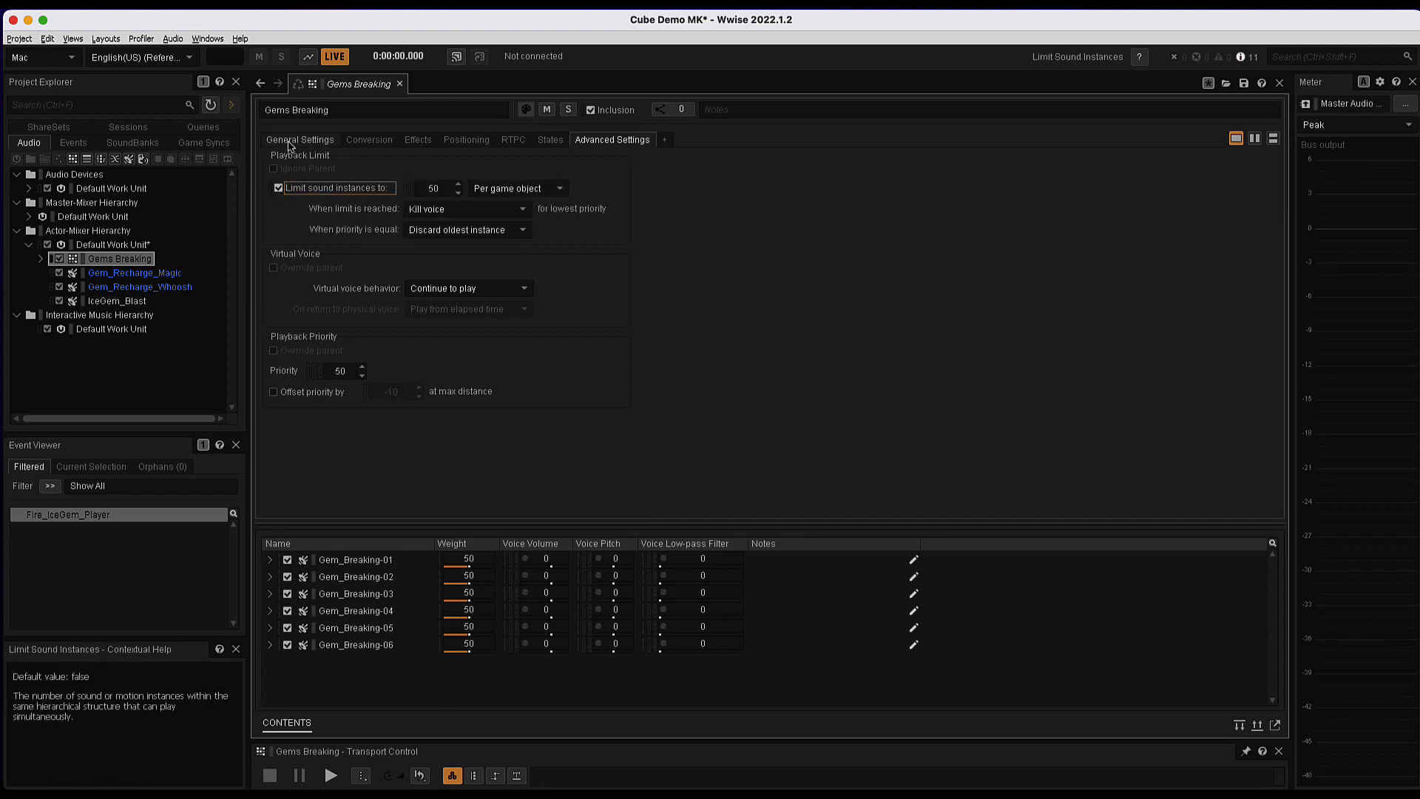
left_click(318, 141)
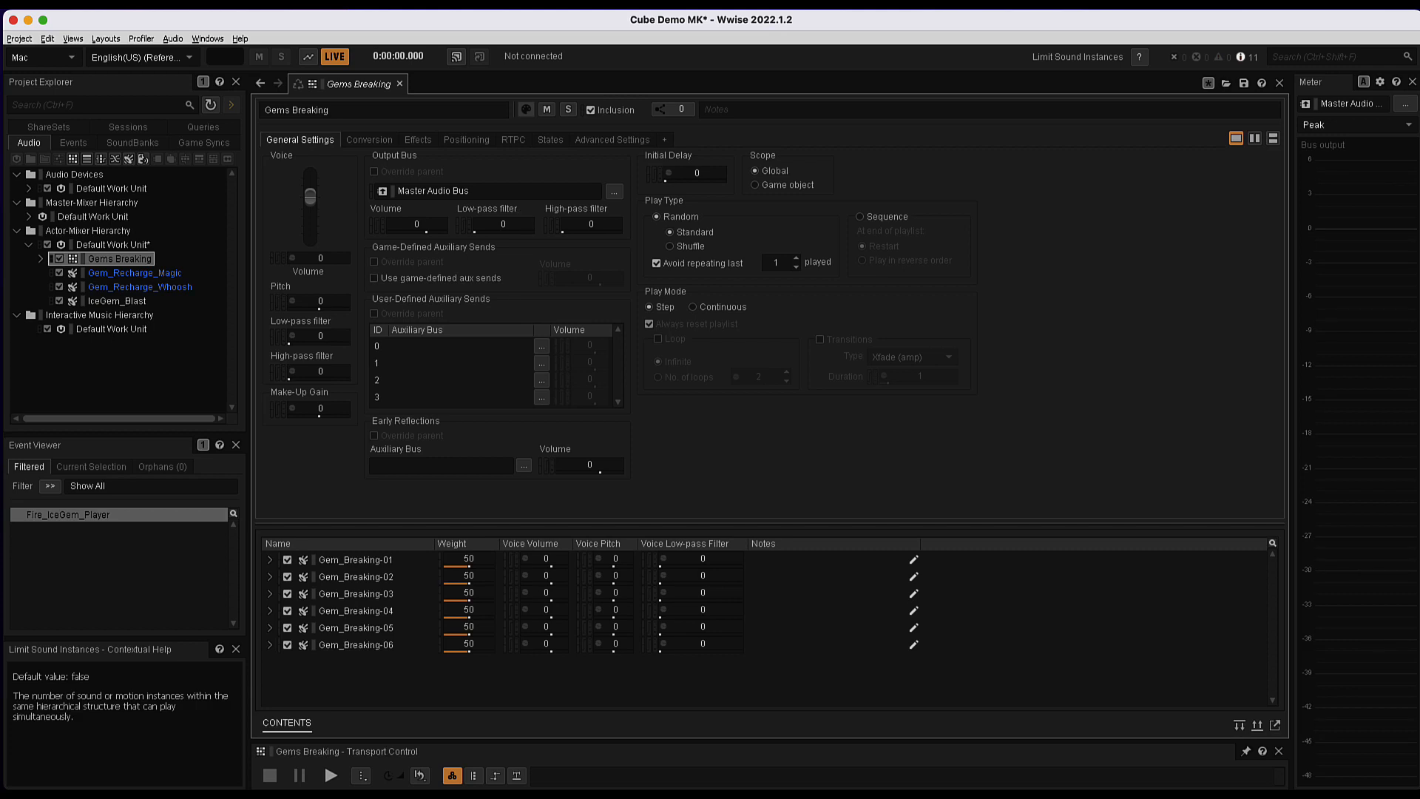
left_click(330, 775)
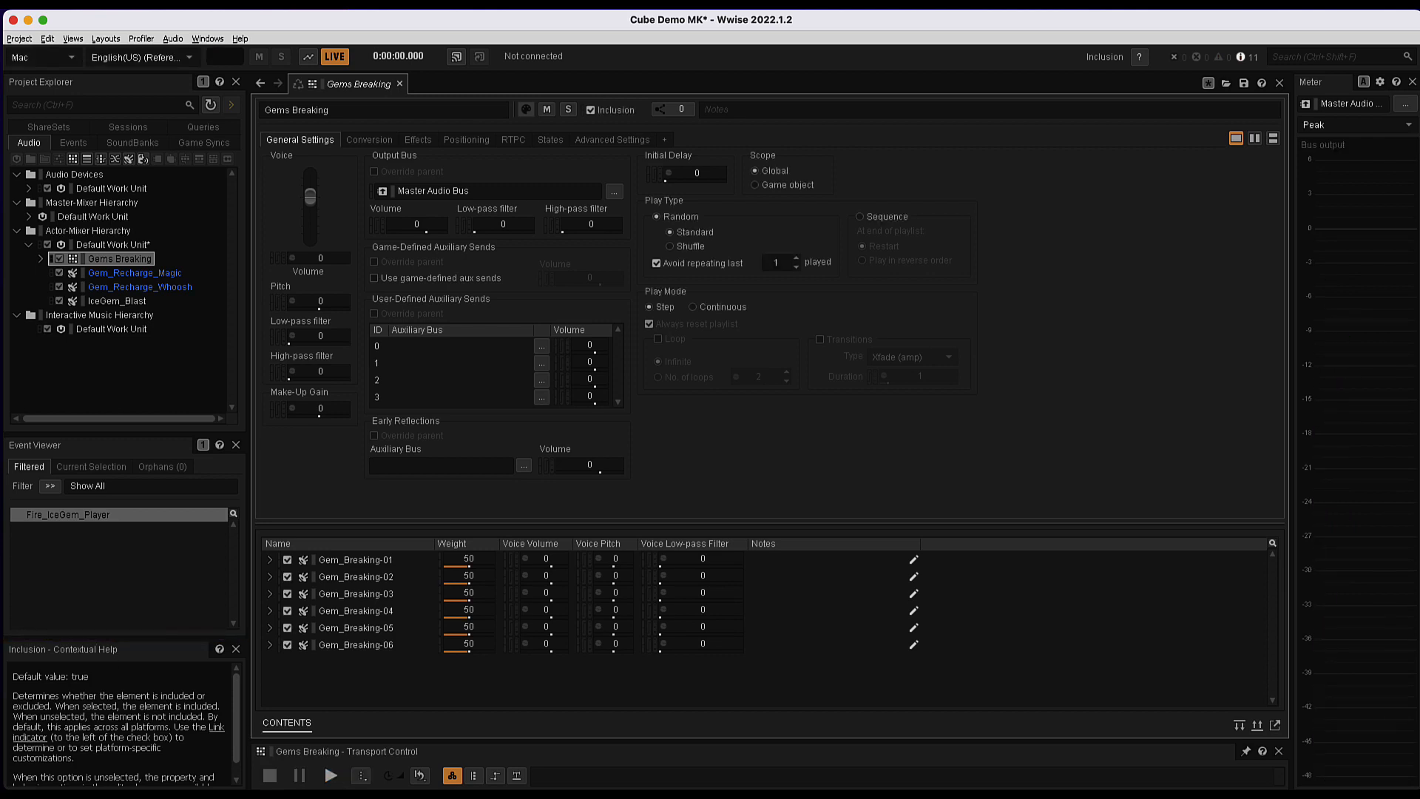
Exclude Gem_Breaking-01, Gem_Breaking-03 and Gem_Breaking-04 from the Gems Breaking container, and audition it several times.
left_click(288, 560)
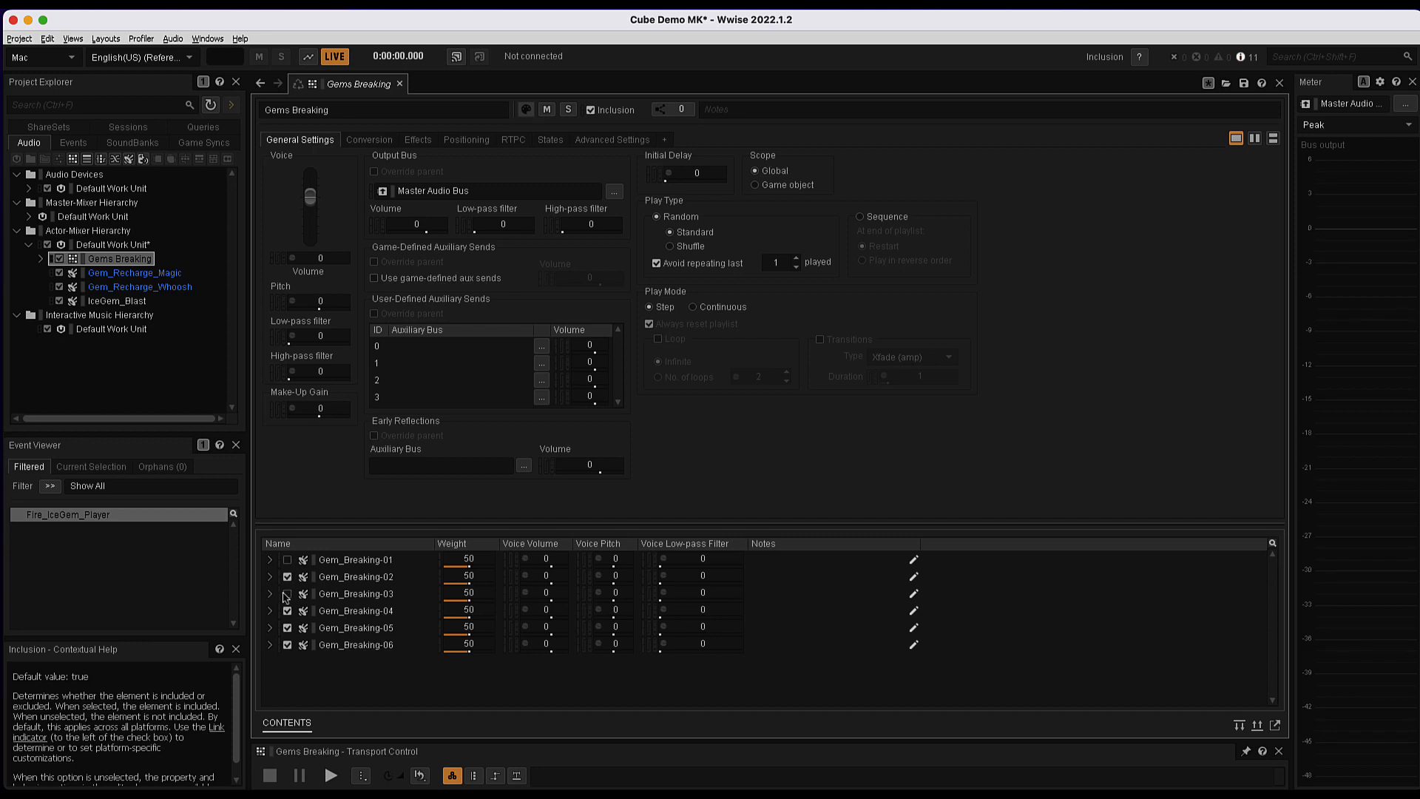
left_click(287, 594)
left_click(271, 612)
left_click(271, 612)
left_click(332, 776)
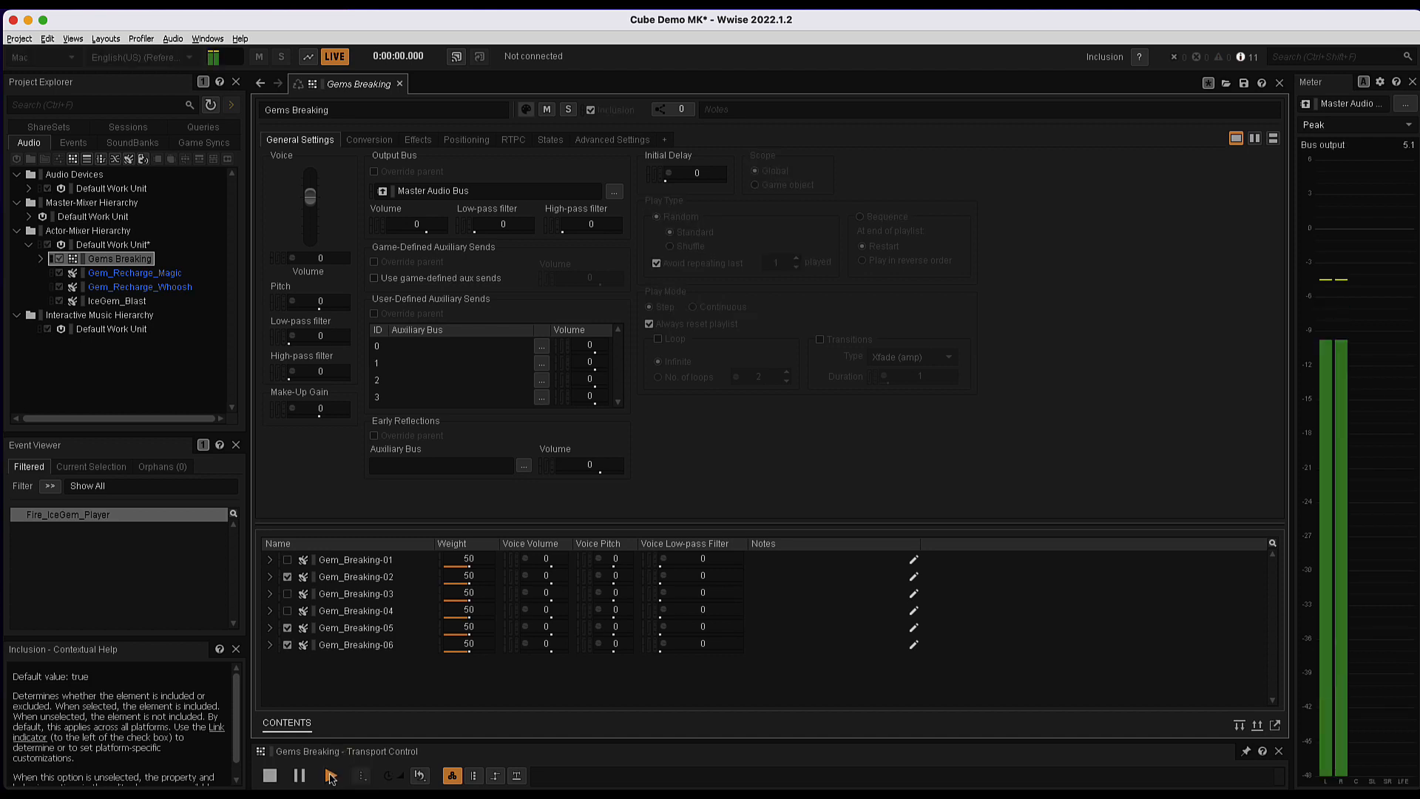
left_click(332, 778)
left_click(332, 777)
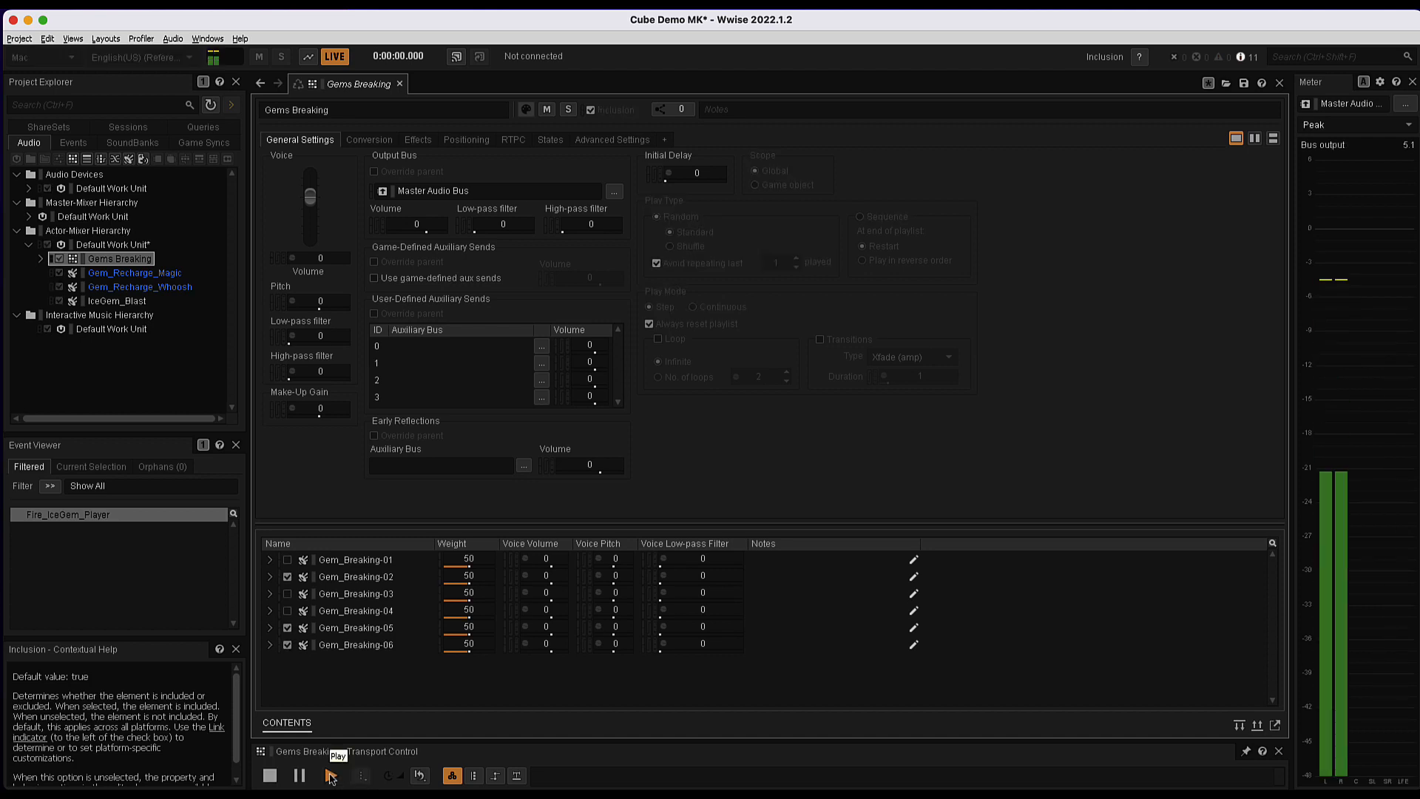
left_click(332, 778)
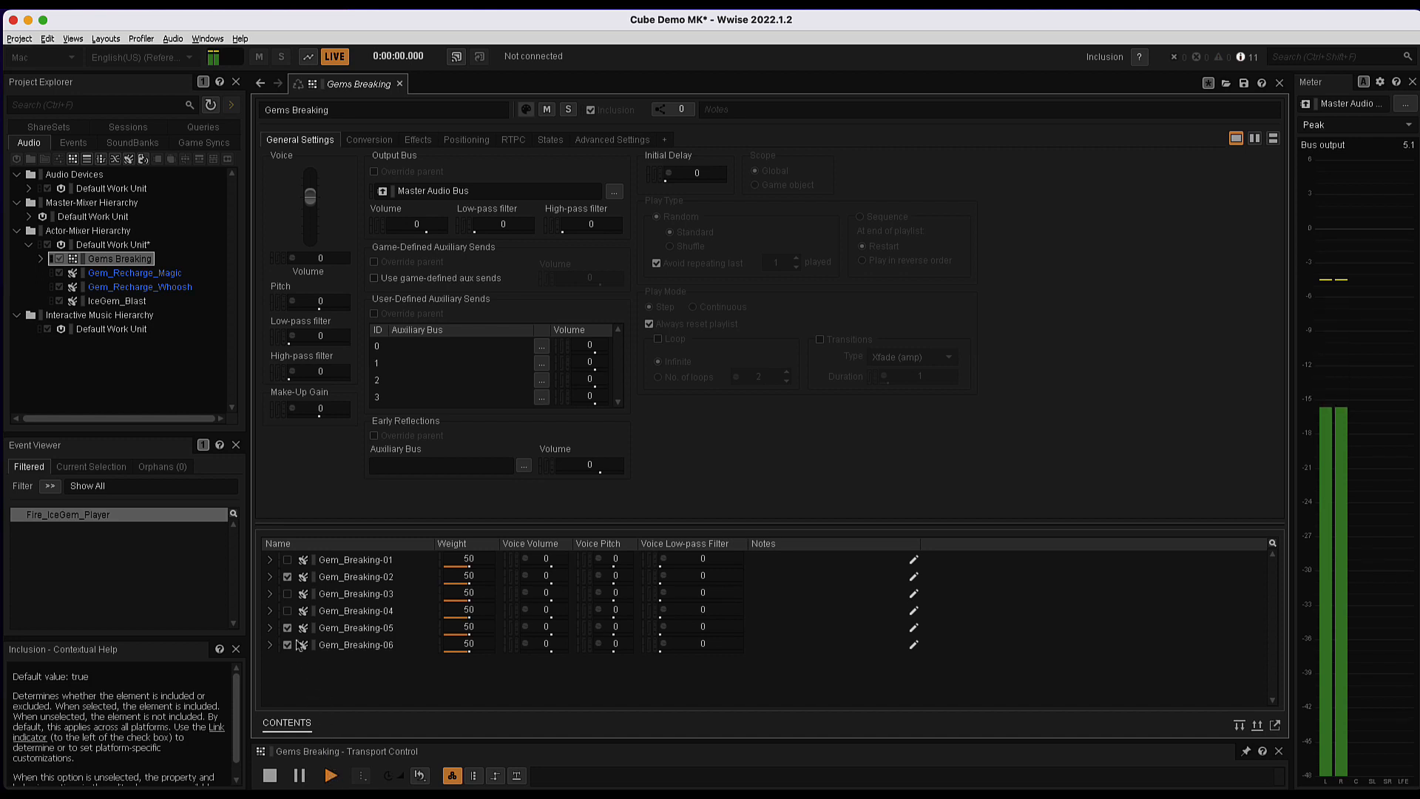
Exclude Gem_Breaking-02 and Gem_Breaking-05 from the Gems Breaking container as well.
left_click(288, 577)
left_click(288, 628)
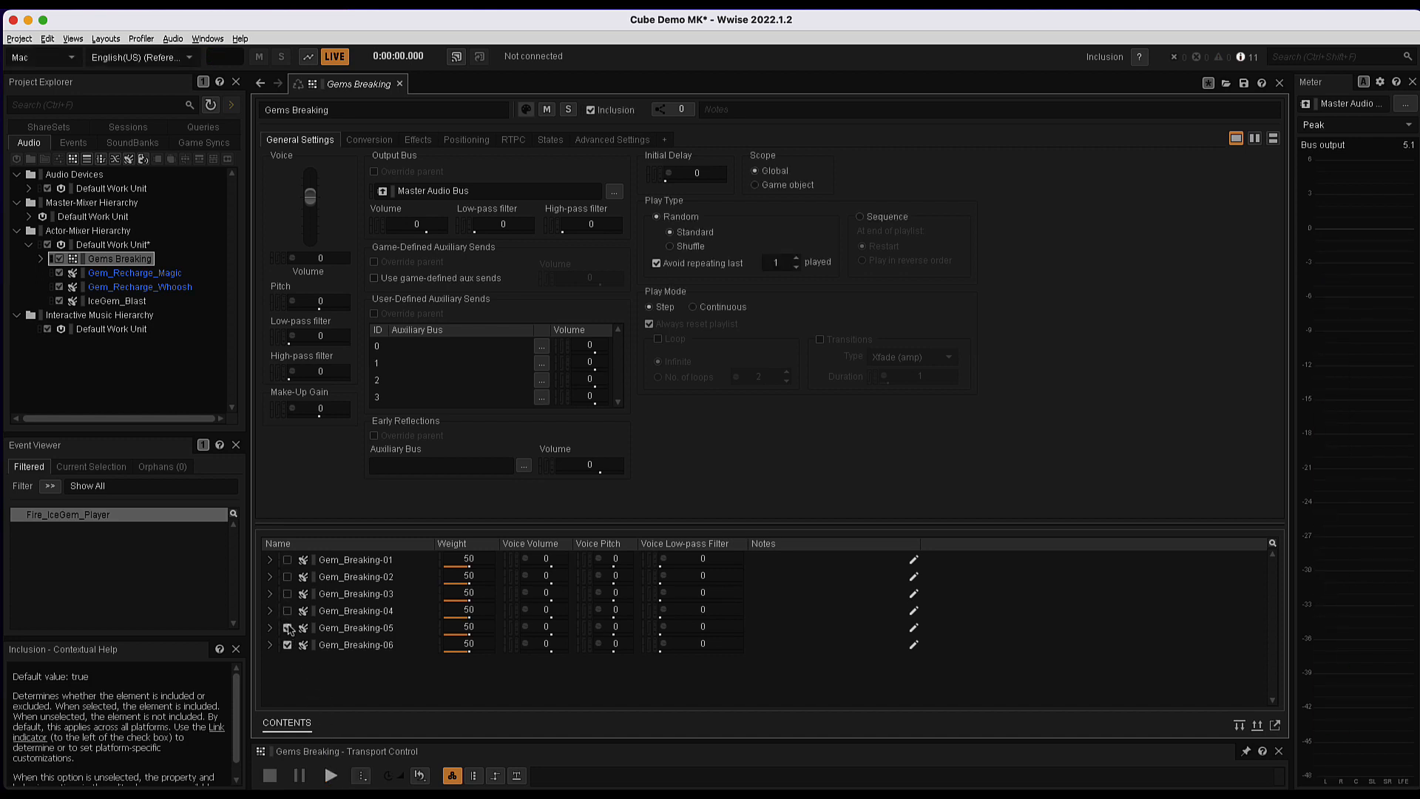
Audition the Gems Breaking container several times with only Gem_Breaking-06 included.
left_click(332, 776)
left_click(332, 776)
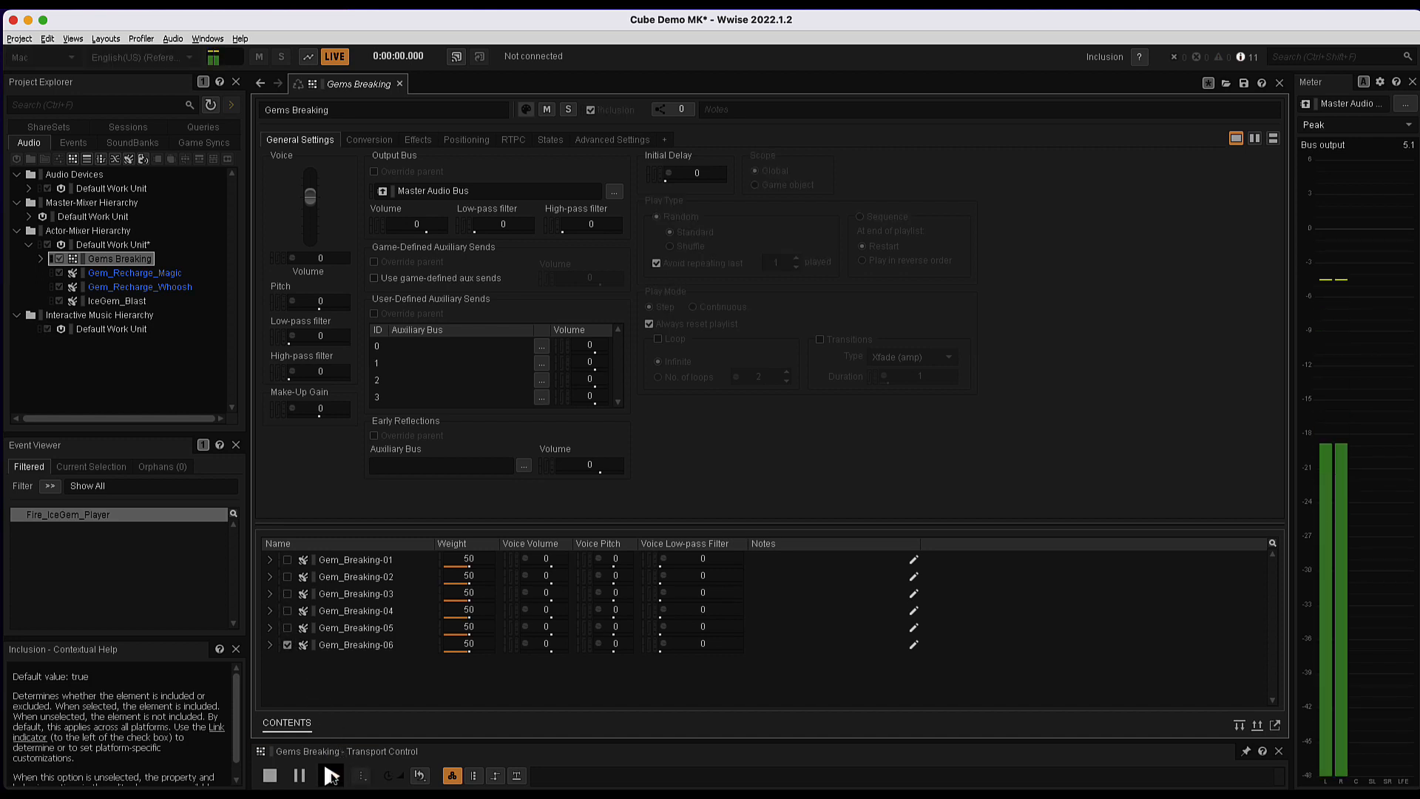
left_click(332, 777)
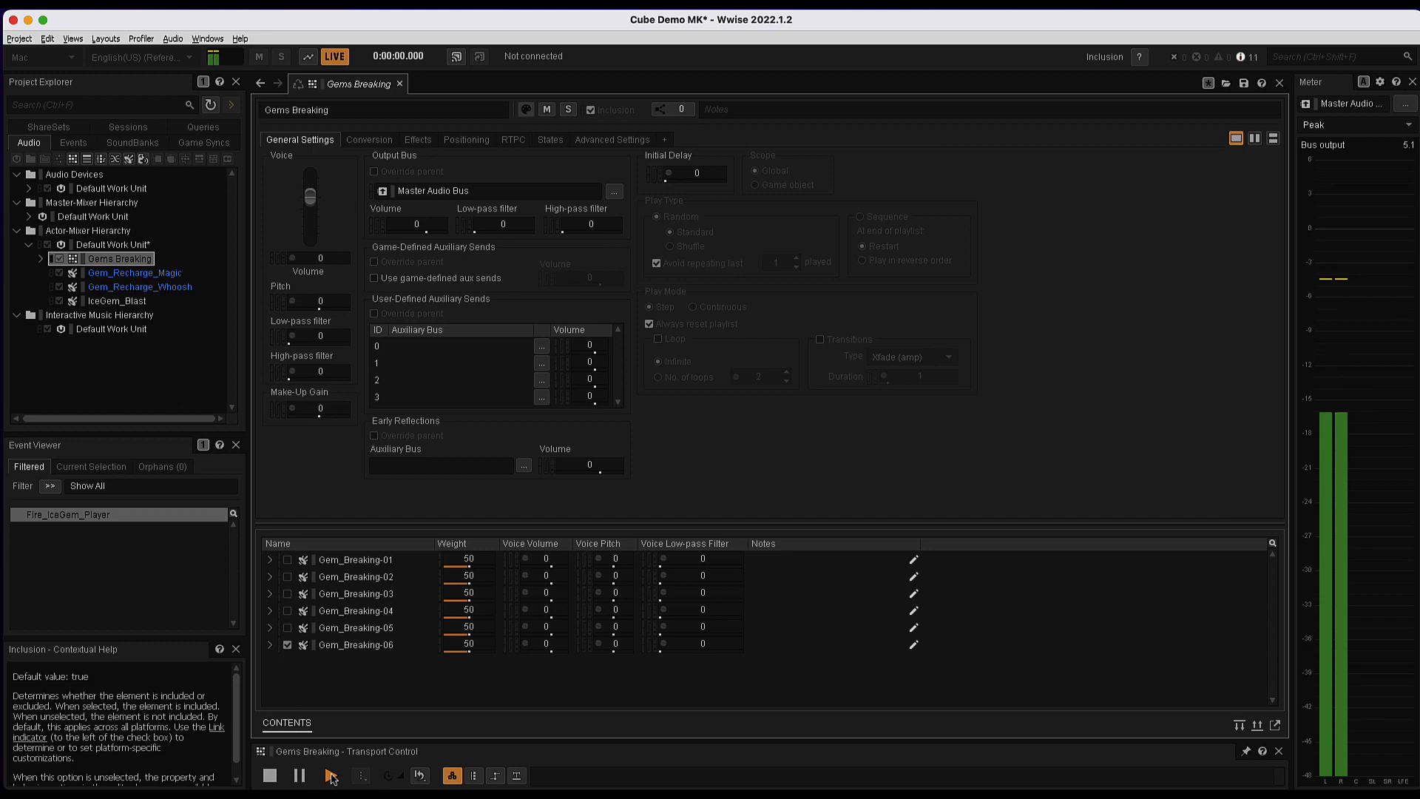
Include Gem_Breaking-01 through Gem_Breaking-05 in the Gems Breaking container again.
left_click(288, 628)
left_click(287, 611)
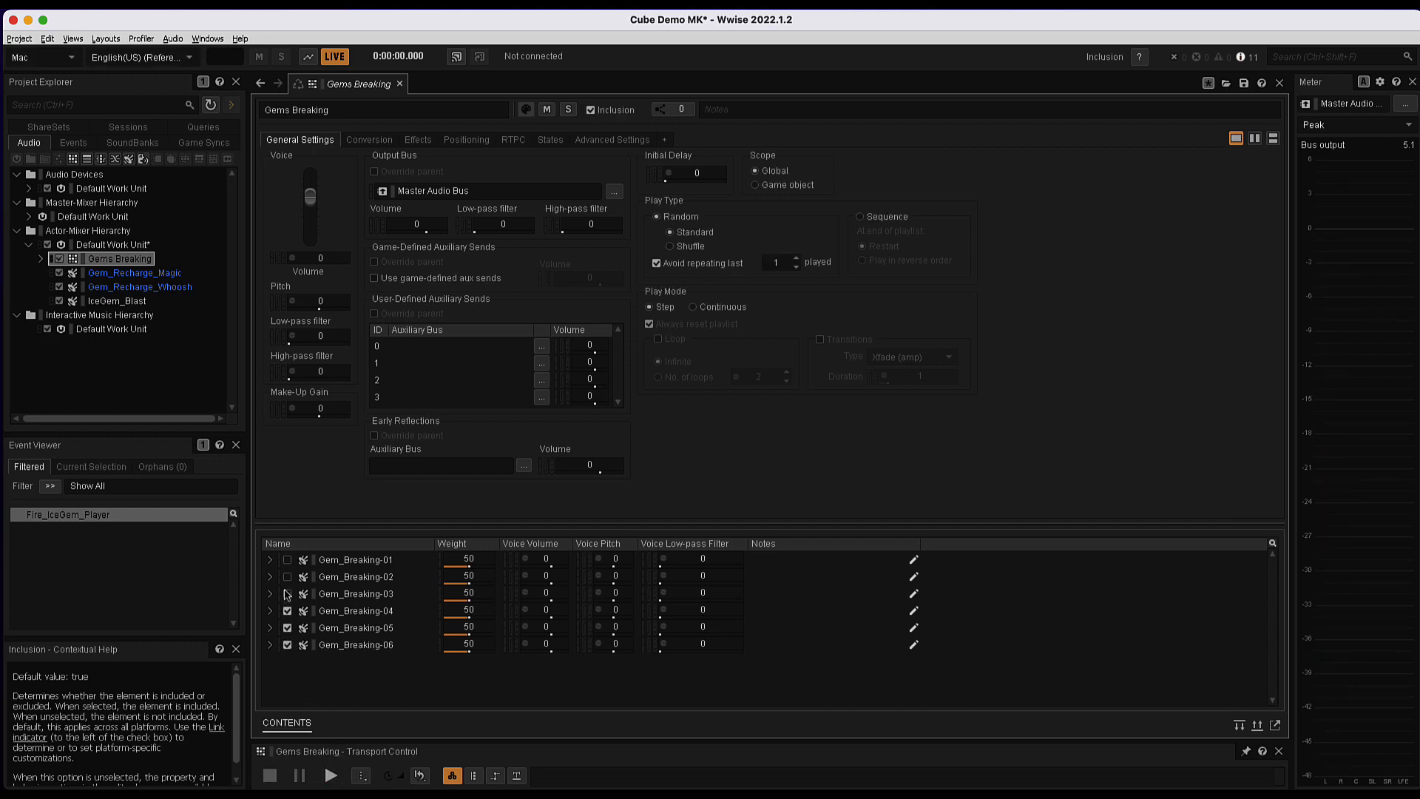
left_click(288, 594)
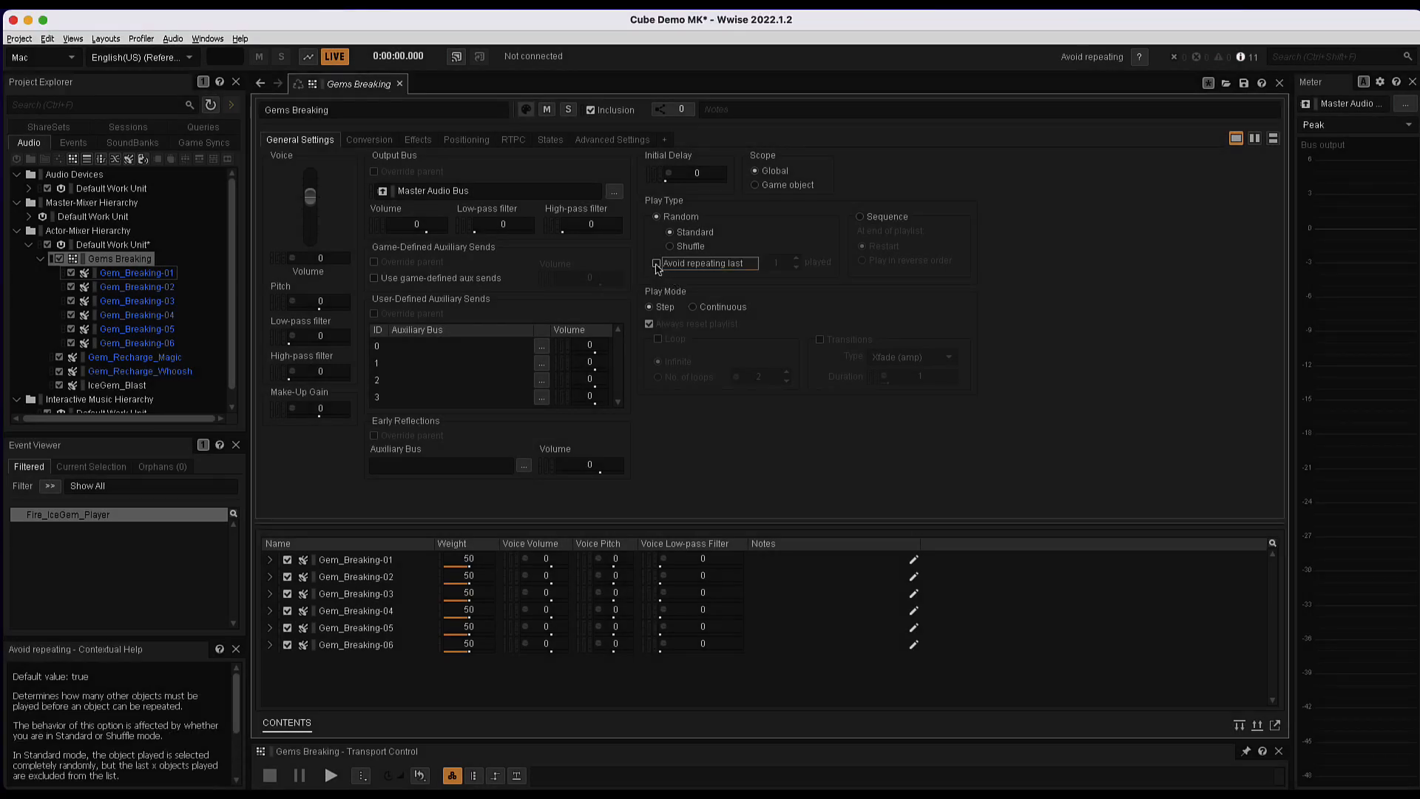
Set the Gems Breaking container to avoid repeating the last 3 played sounds, and audition it.
left_click(657, 265)
left_click(657, 265)
double_click(796, 259)
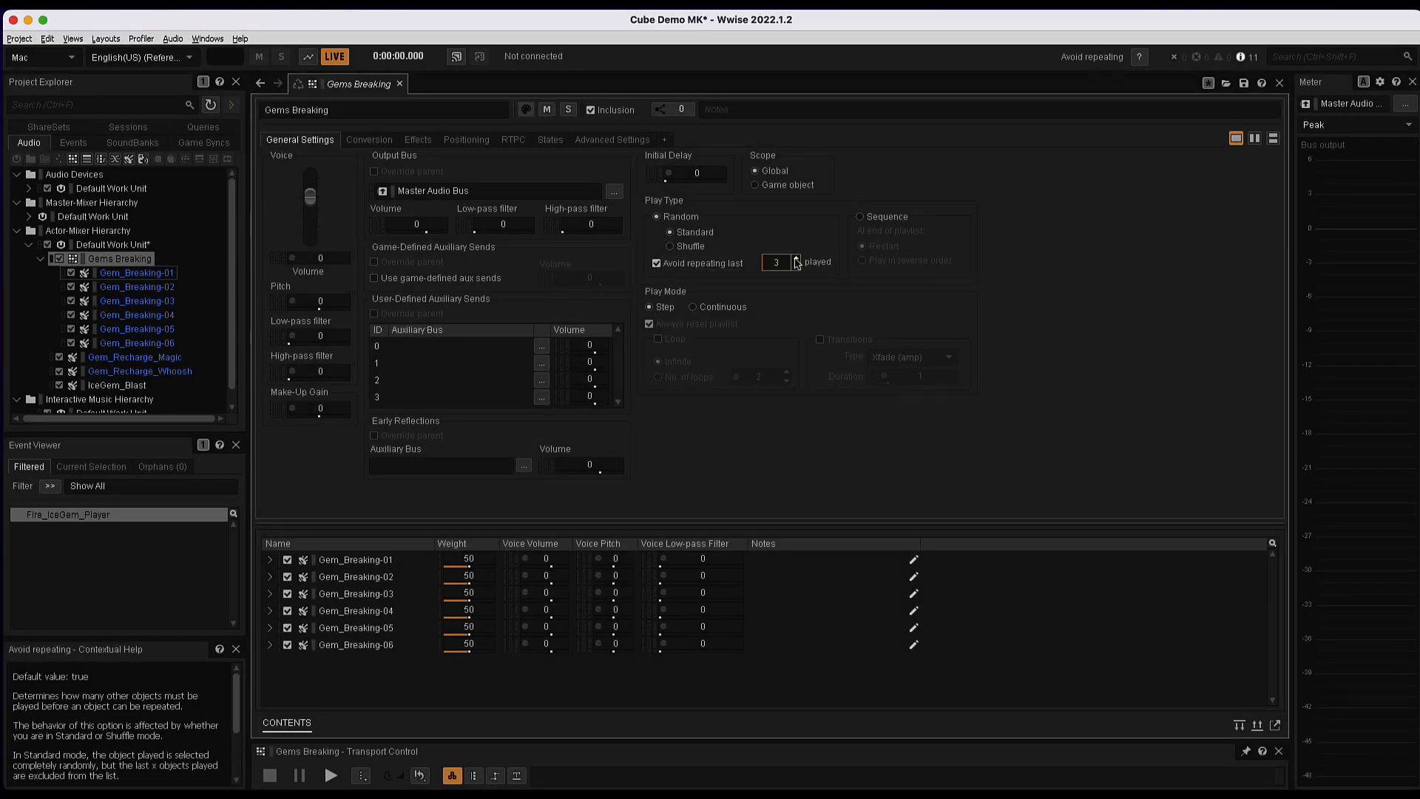
left_click(331, 775)
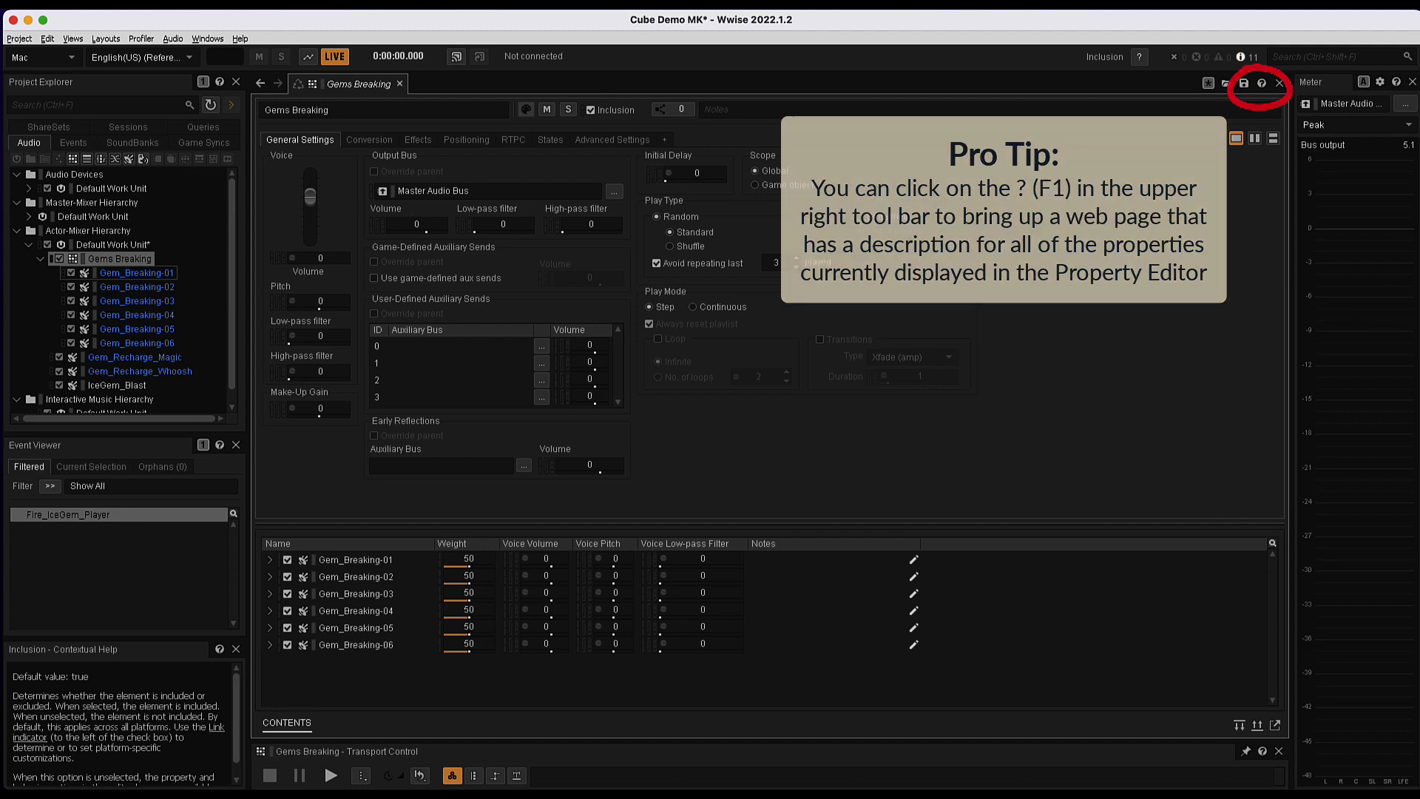
Try the Standard and Sequence play types on Gems Breaking with the Contextual Help enlarged, and set the container to Random with Shuffle.
left_click(670, 248)
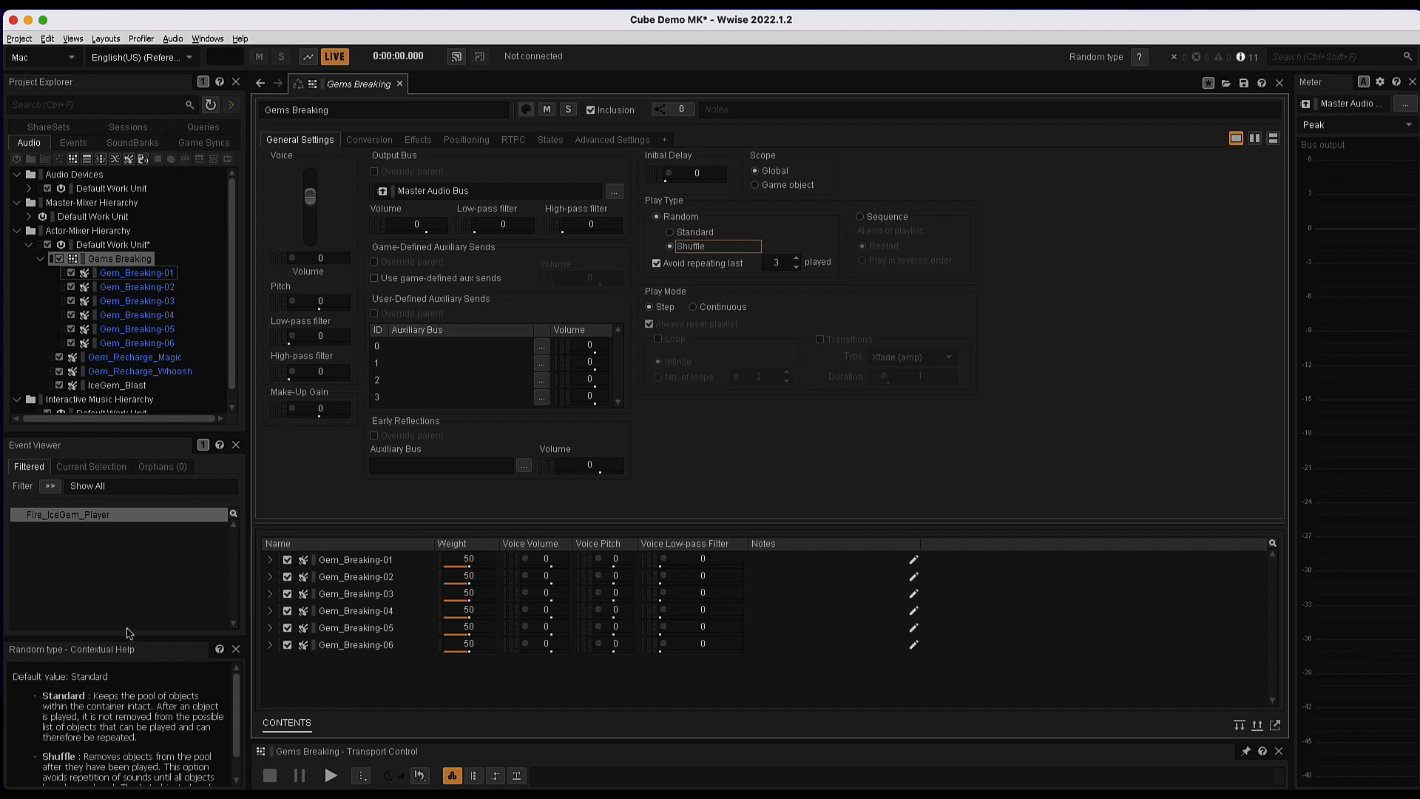
left_click_drag(131, 638, 130, 567)
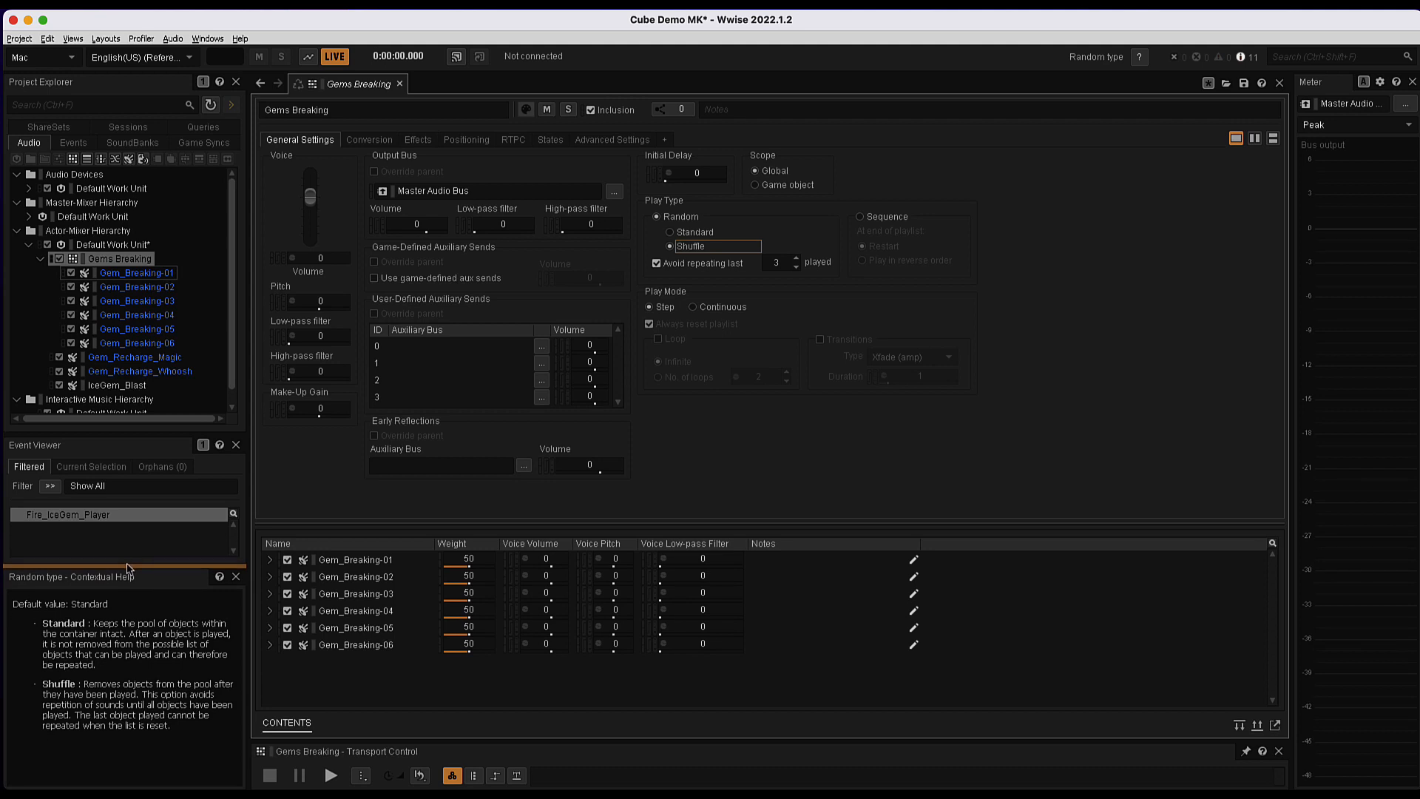
left_click(671, 233)
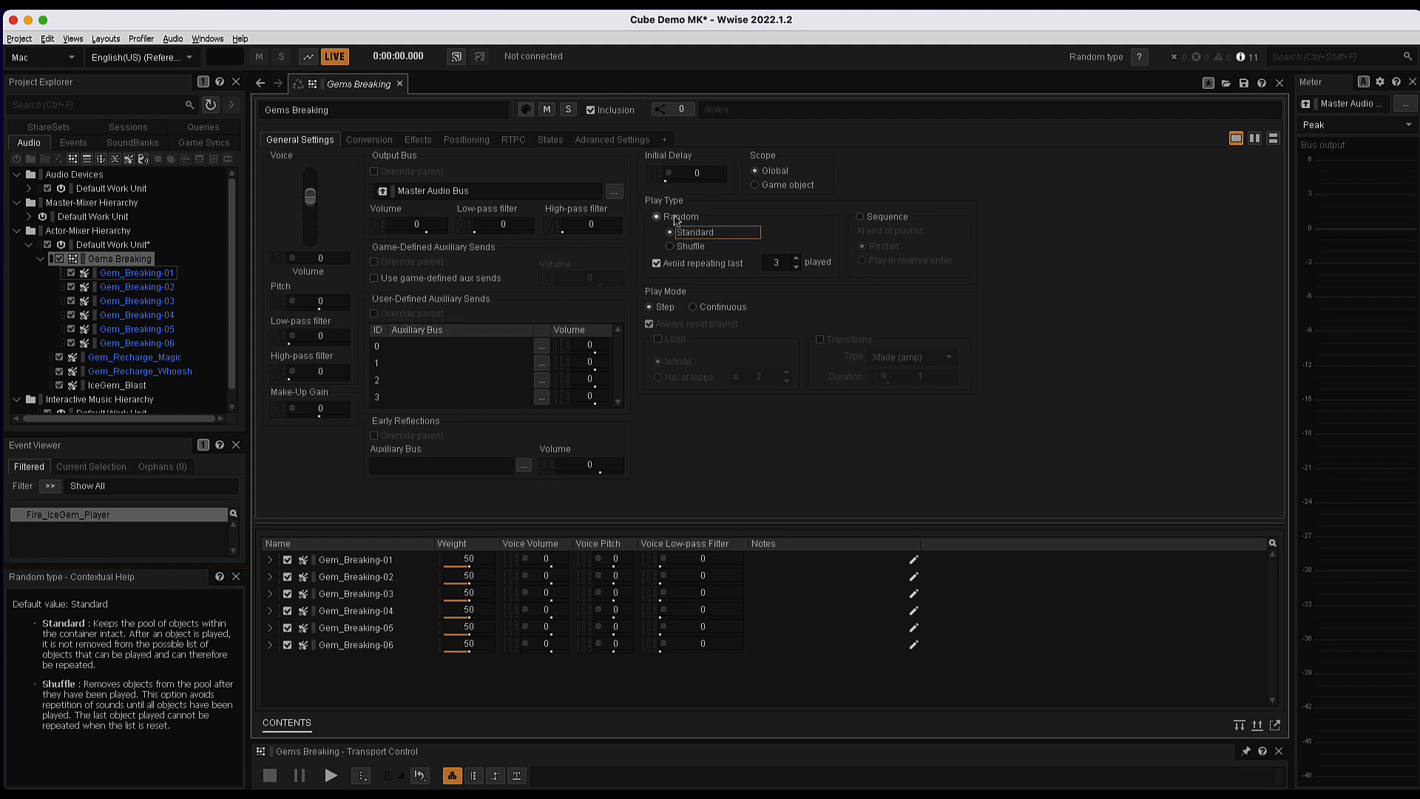
left_click(675, 217)
left_click(887, 217)
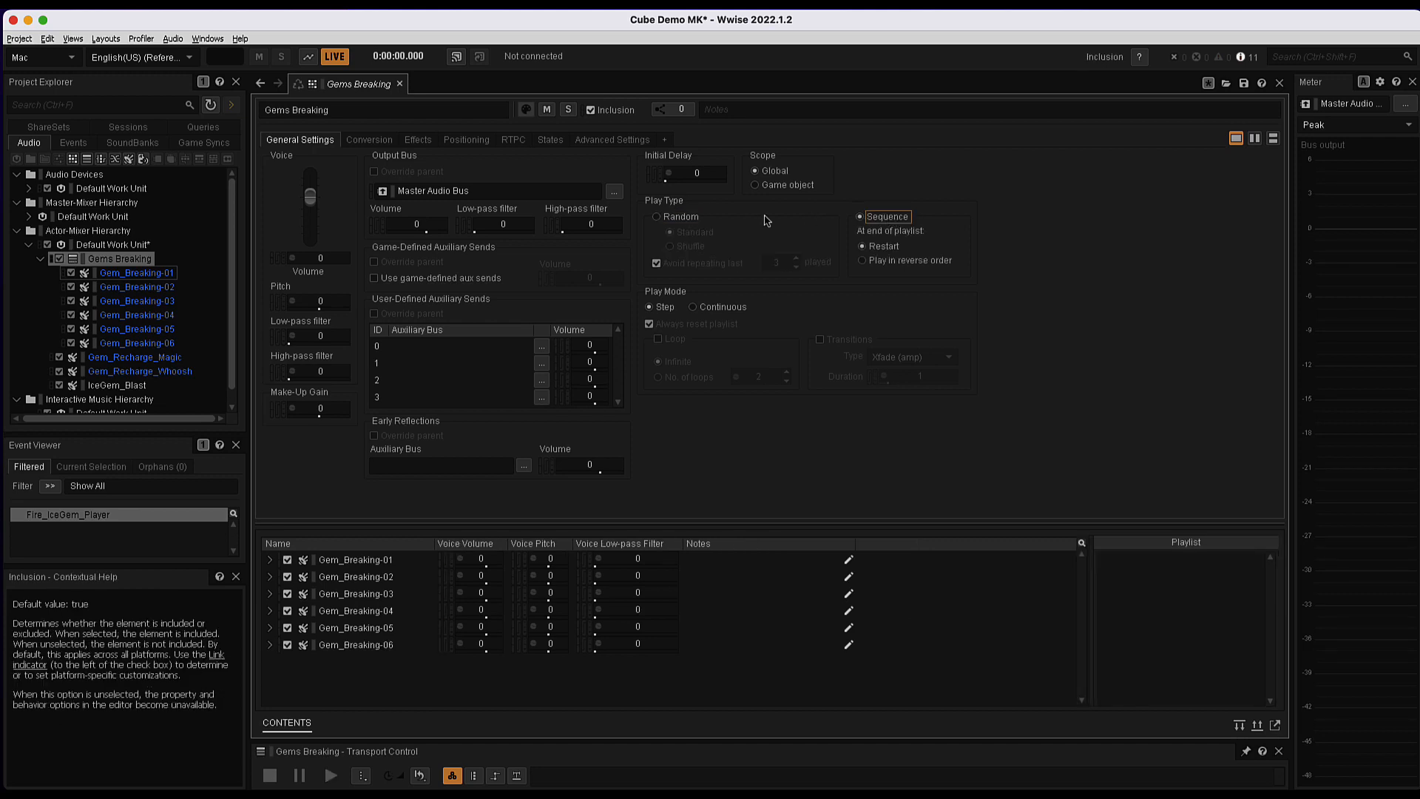
left_click(687, 218)
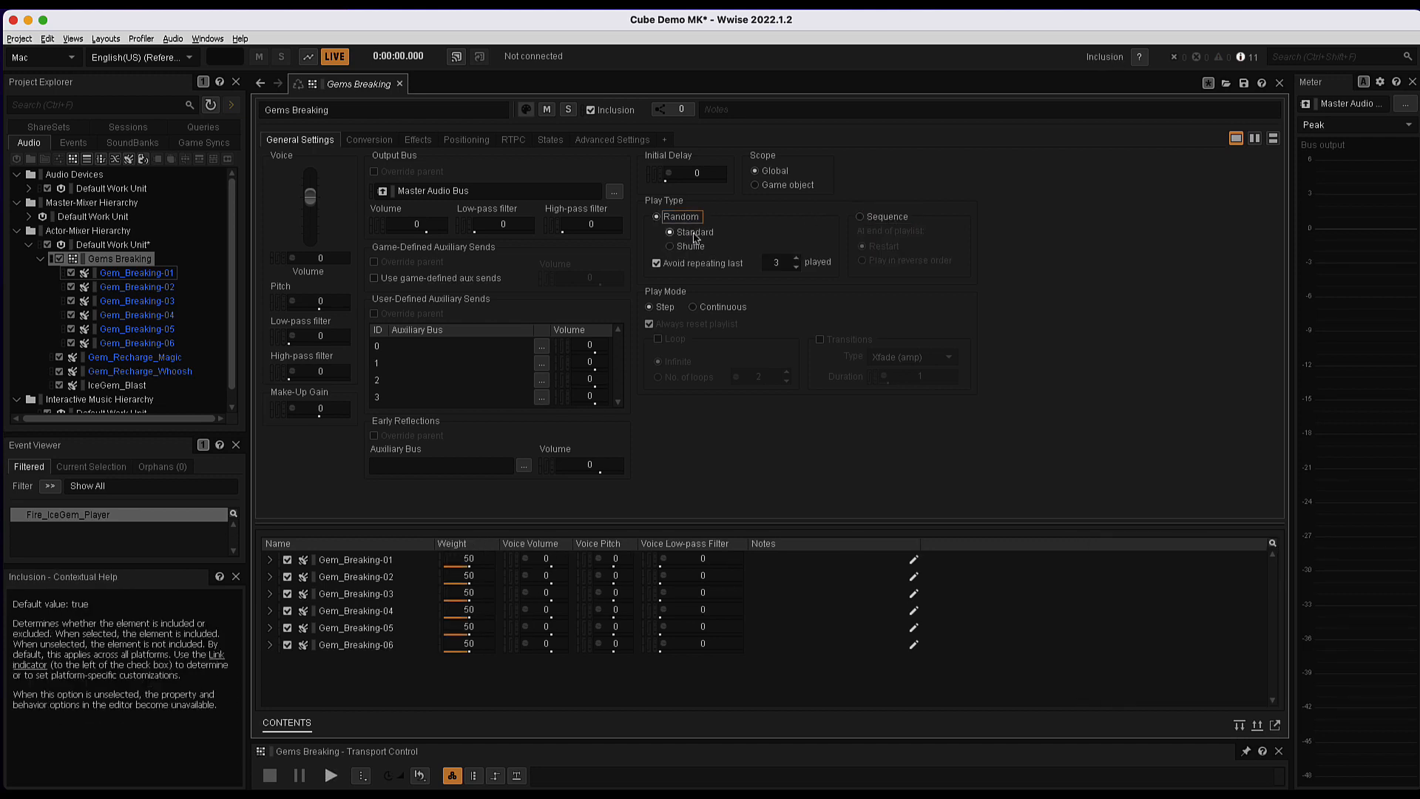
left_click(695, 233)
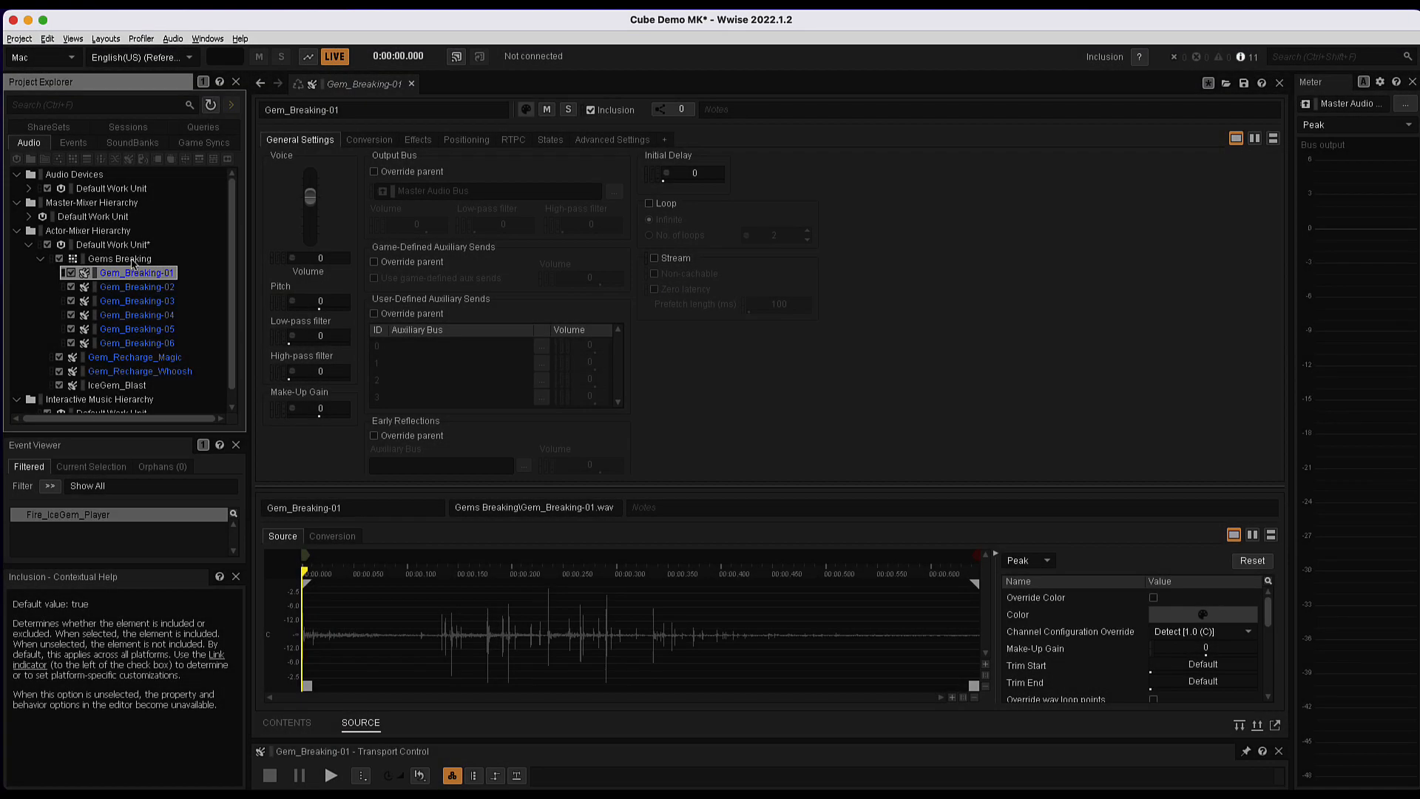
Enable pitch randomization on the Gems Breaking container with a Min Offset of -150 and a Max Offset of 150, and audition it.
left_click(133, 260)
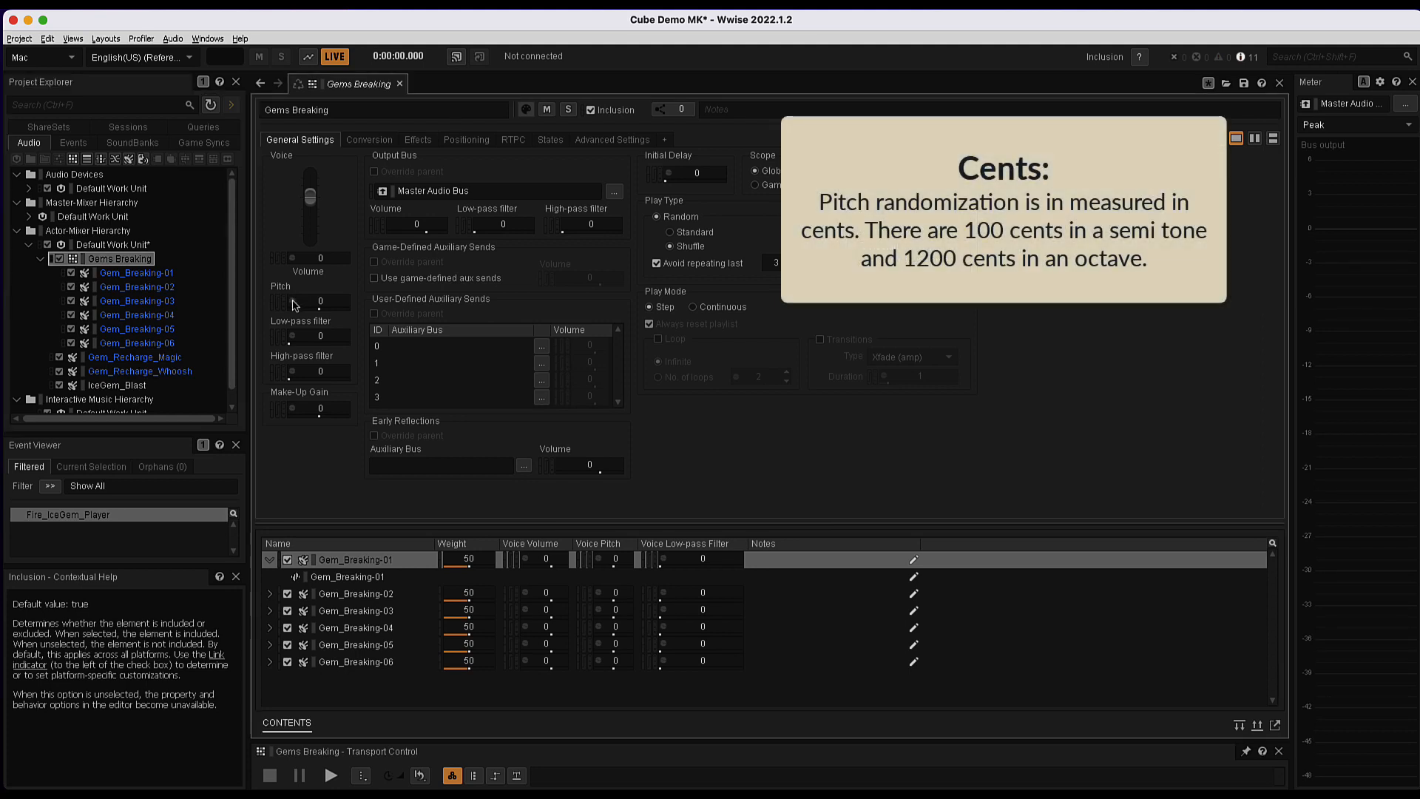
left_click(294, 302)
left_click(369, 378)
left_click(444, 401)
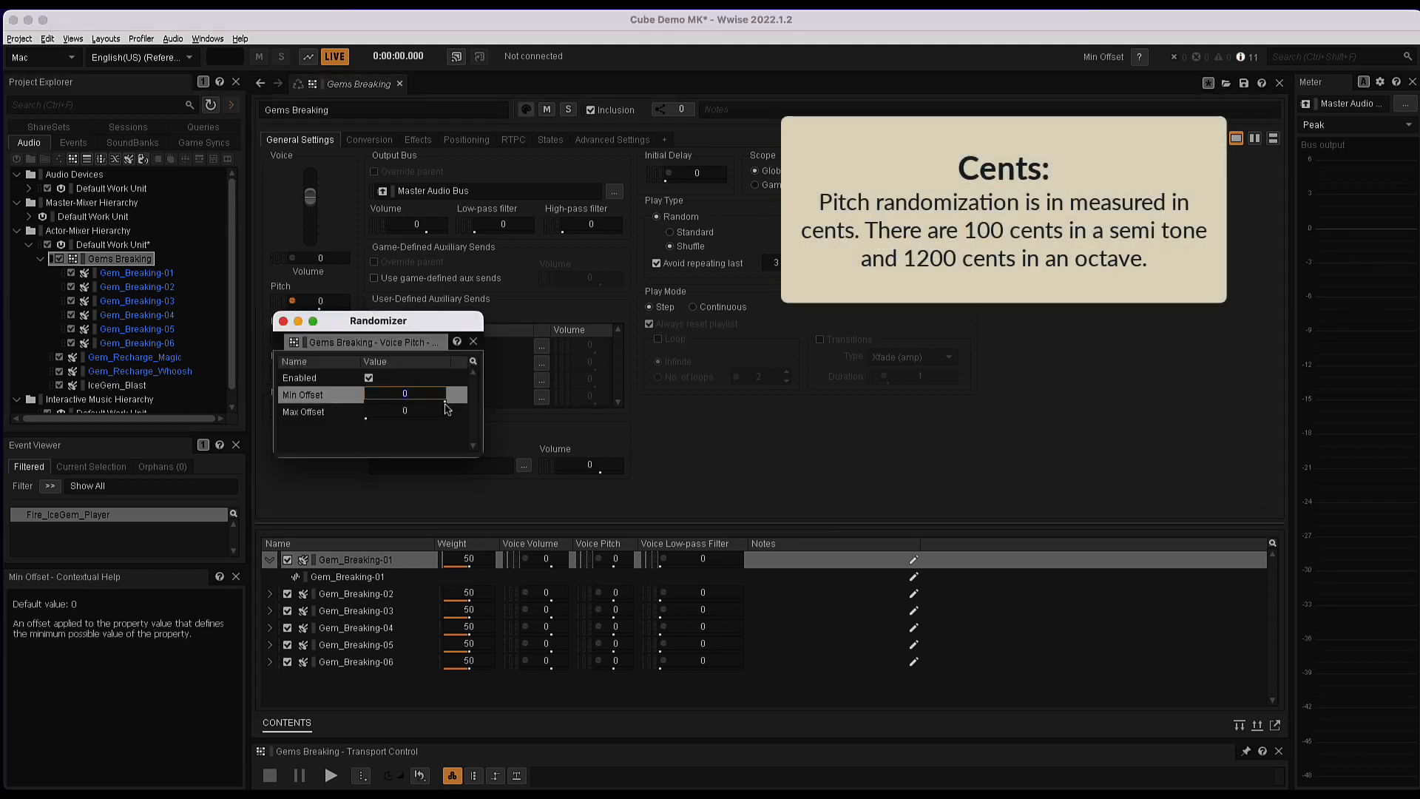
left_click_drag(445, 403, 399, 394)
key("BackSpace")
type("150")
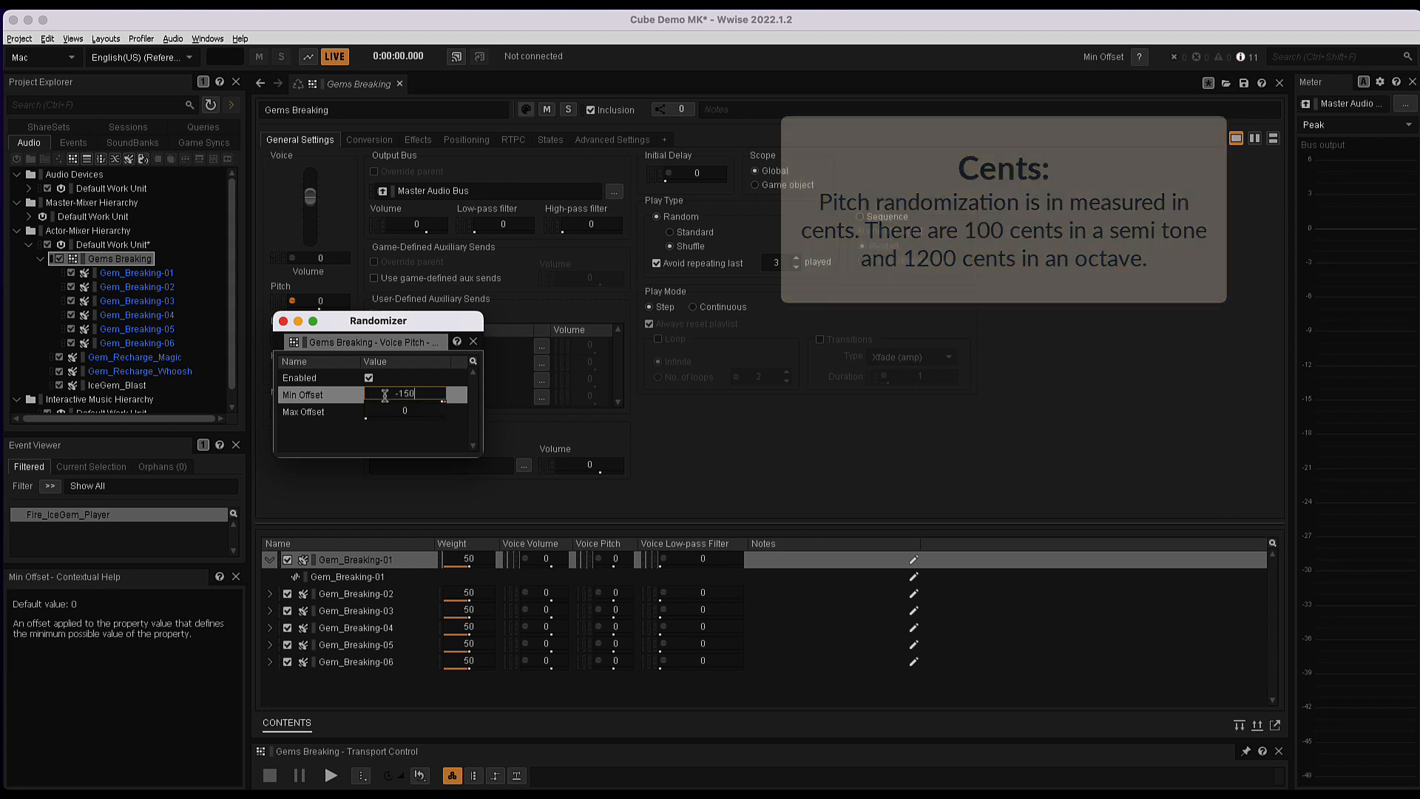
key("Tab")
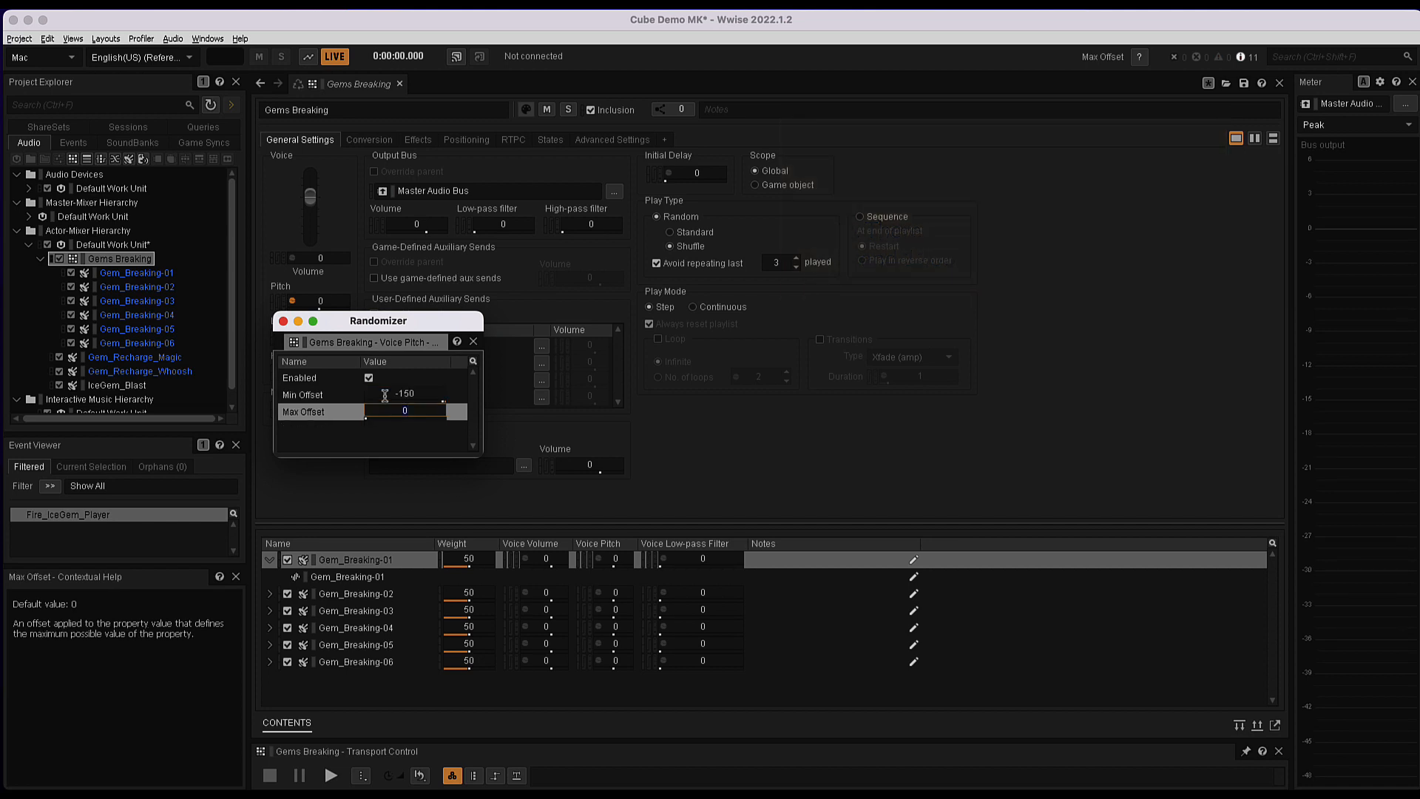
type("150")
left_click(388, 444)
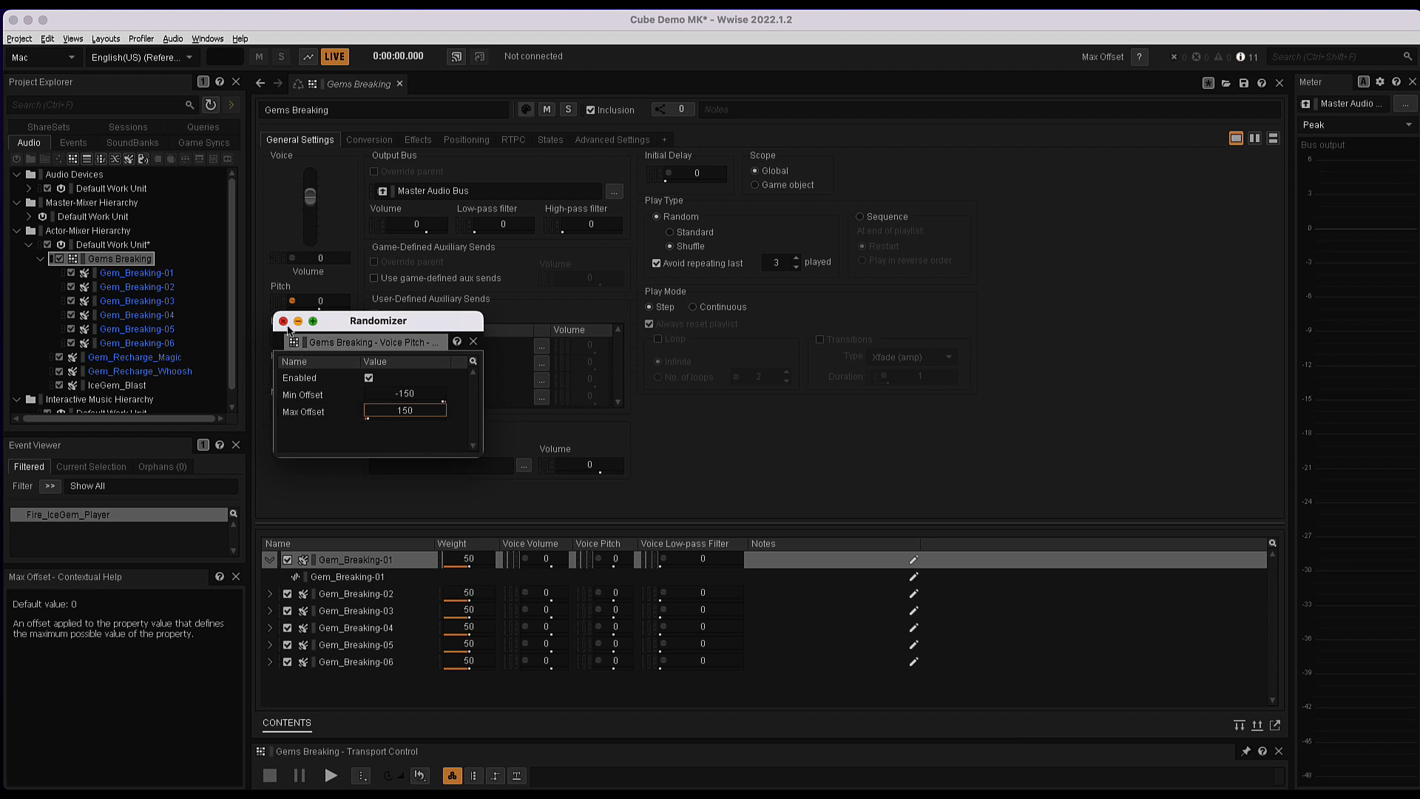
left_click(283, 321)
left_click(331, 776)
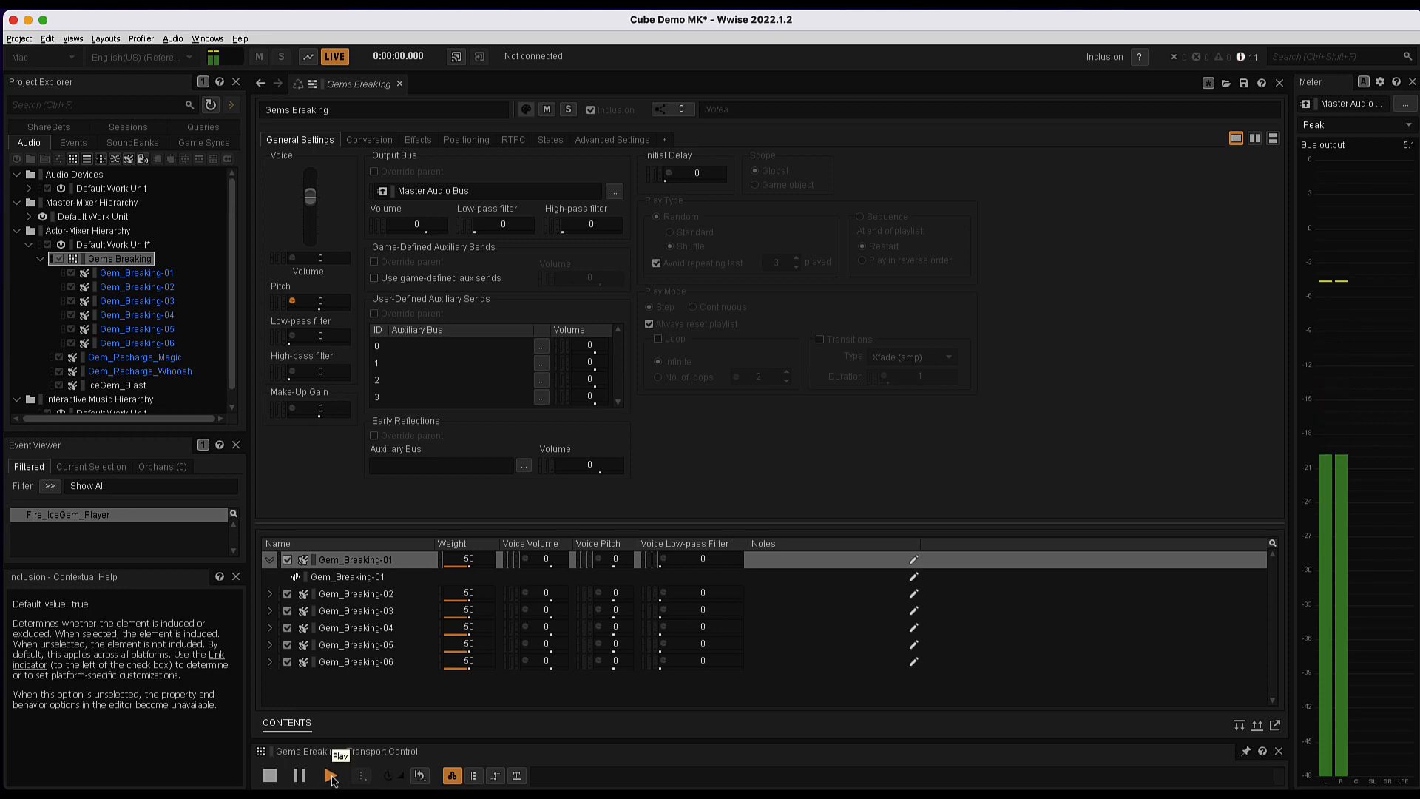
Widen the Gems Breaking pitch randomization to a Min Offset of -4800 and a Max Offset of 4800, and audition it repeatedly.
left_click(293, 302)
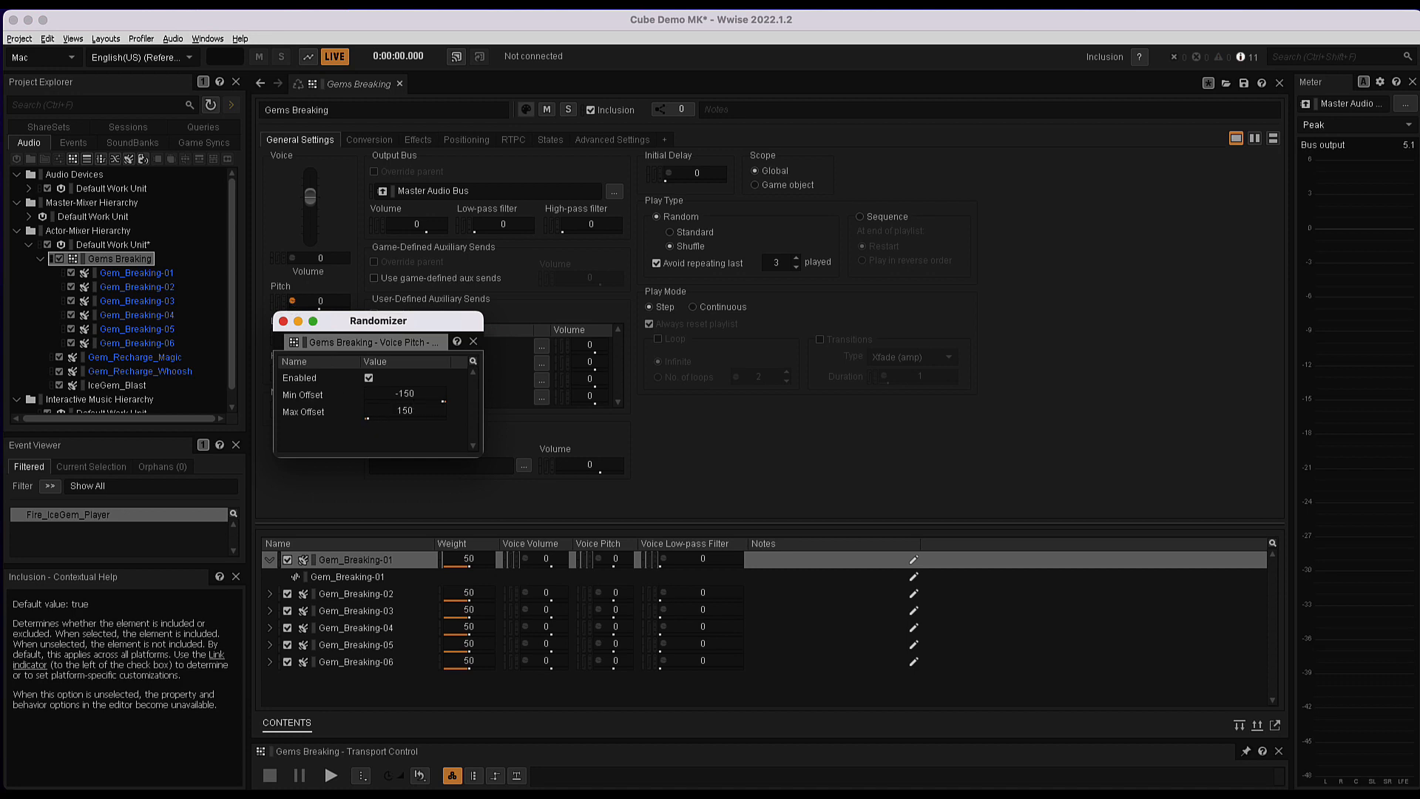
left_click_drag(444, 401, 475, 427)
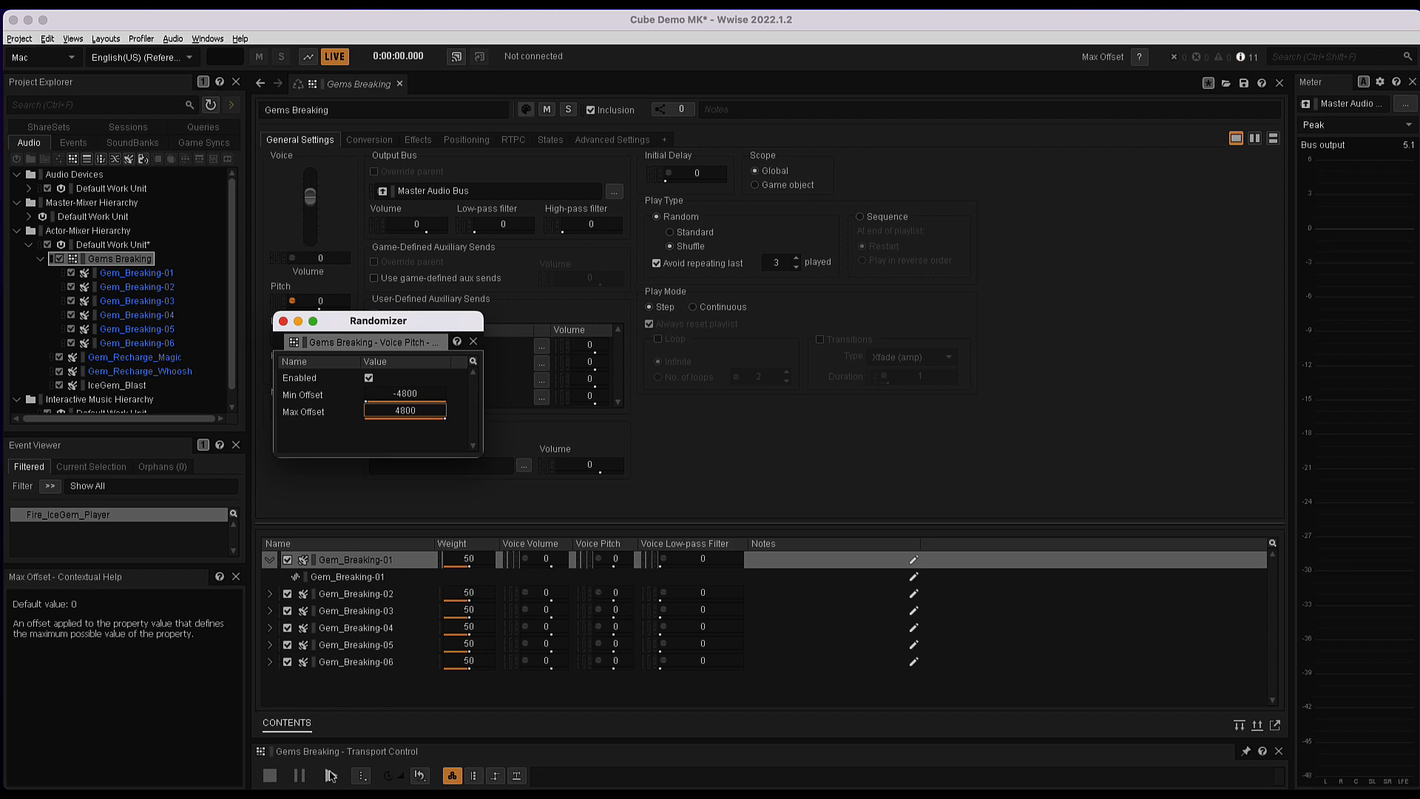
left_click(331, 775)
left_click(331, 776)
left_click(331, 775)
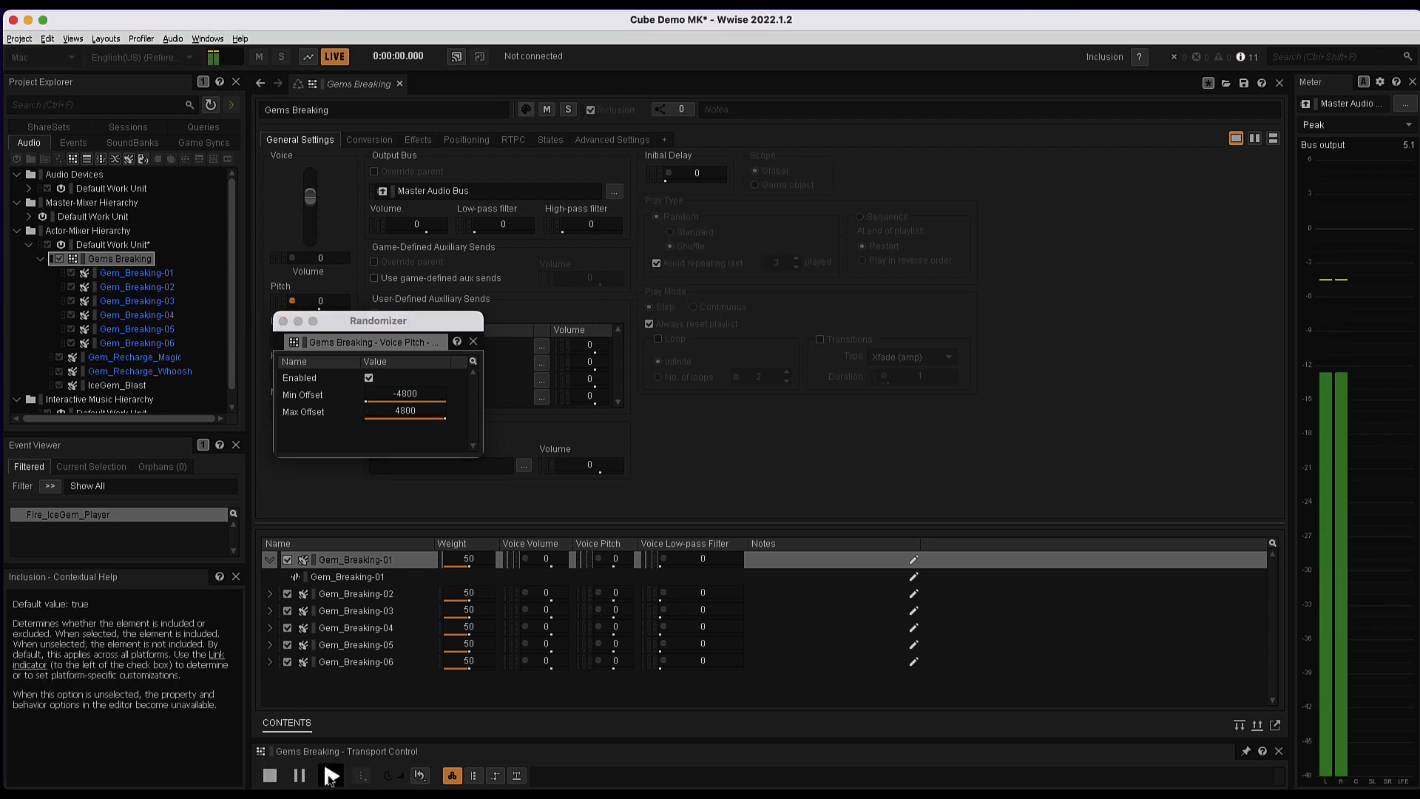
left_click(331, 776)
left_click(330, 775)
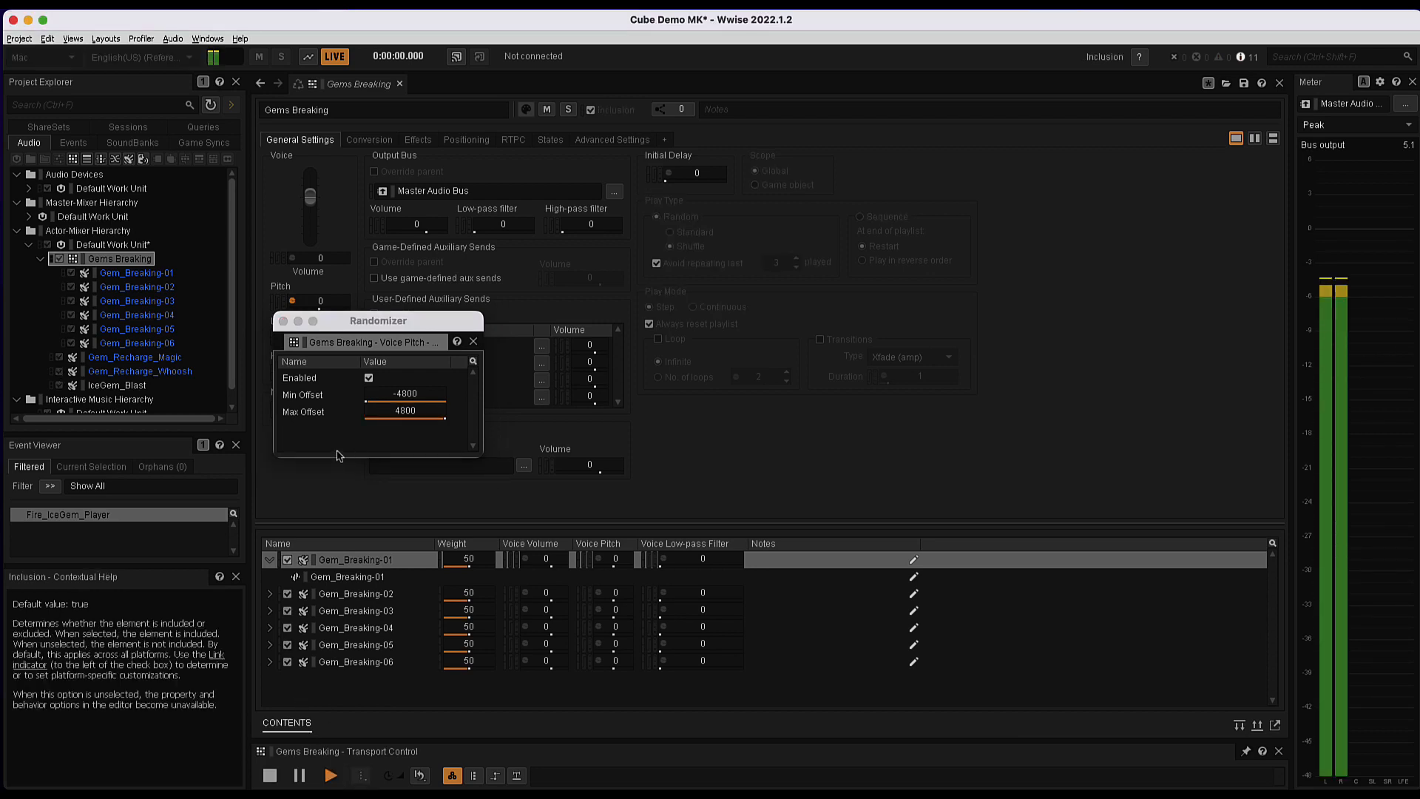
Set the Gems Breaking pitch randomization back to a Min Offset of -150 and a Max Offset of 150, and audition it.
left_click(406, 393)
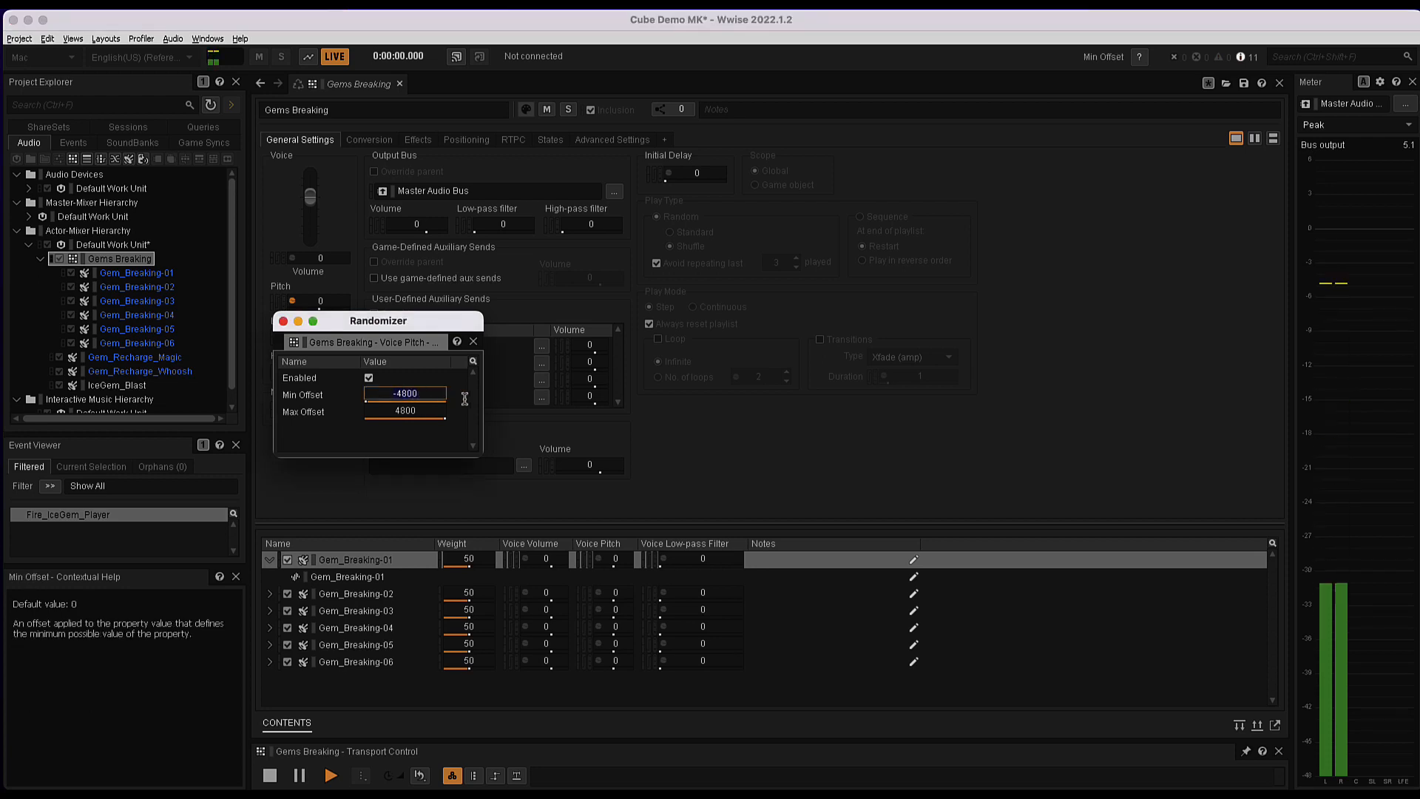
key("BackSpace")
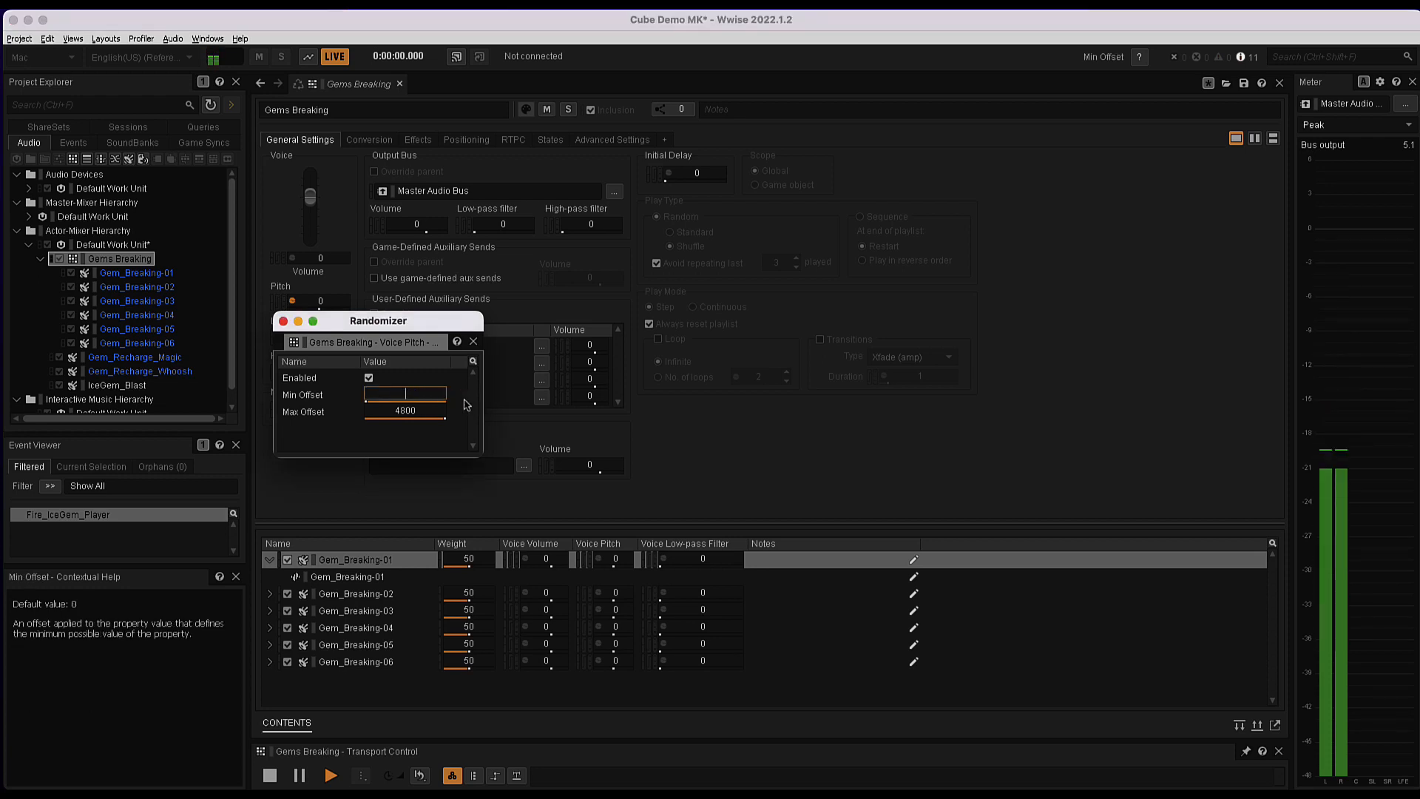
type("-150")
key("Tab")
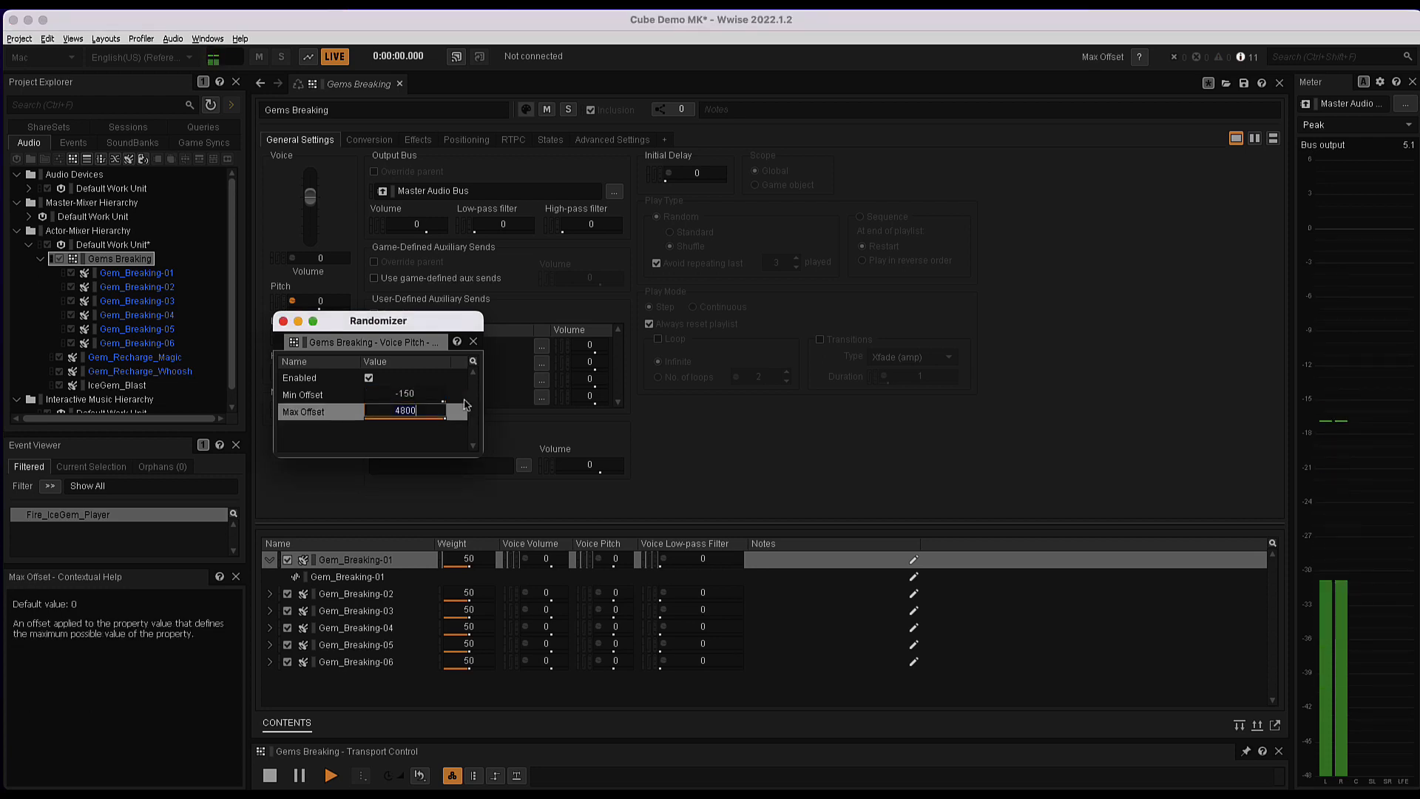
key("BackSpace")
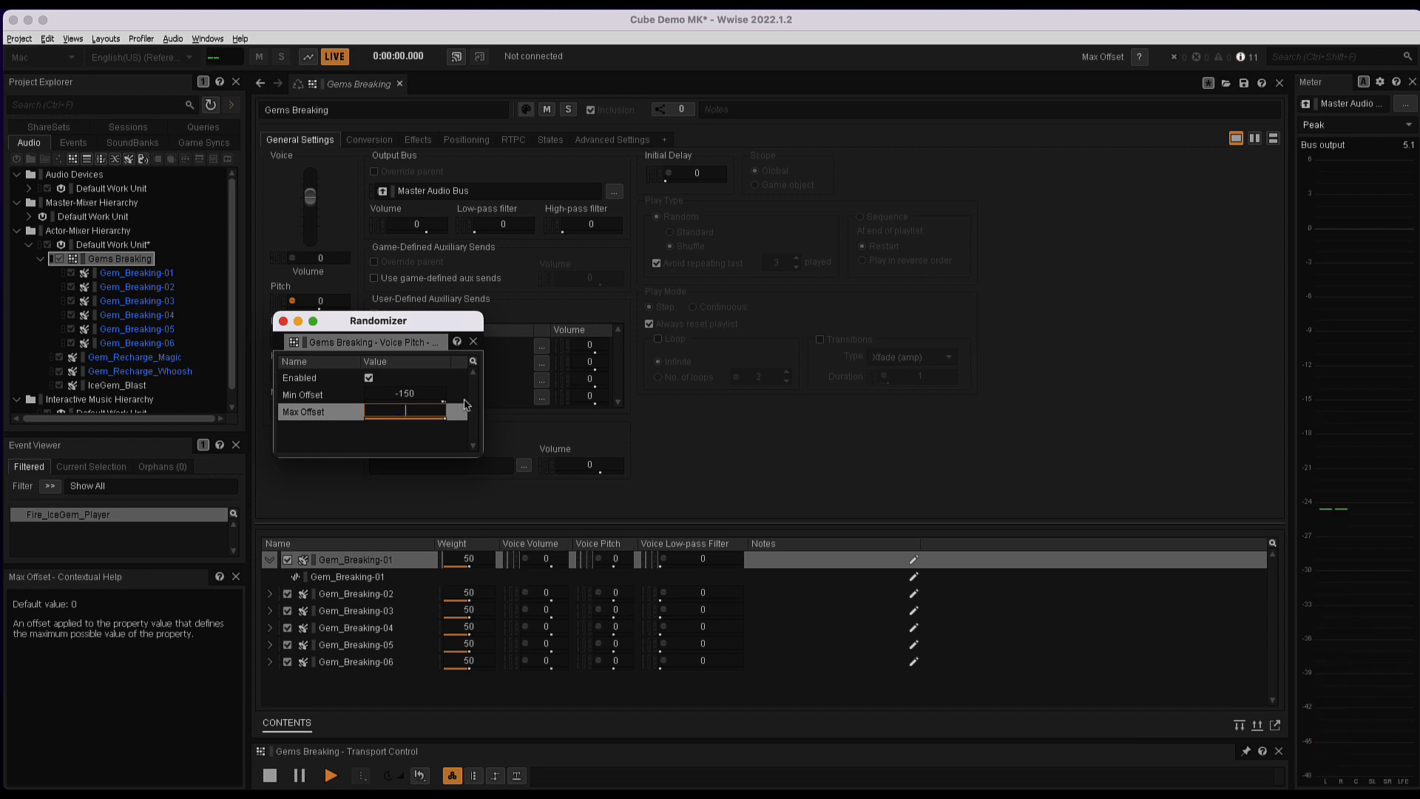
type("150")
key("Return")
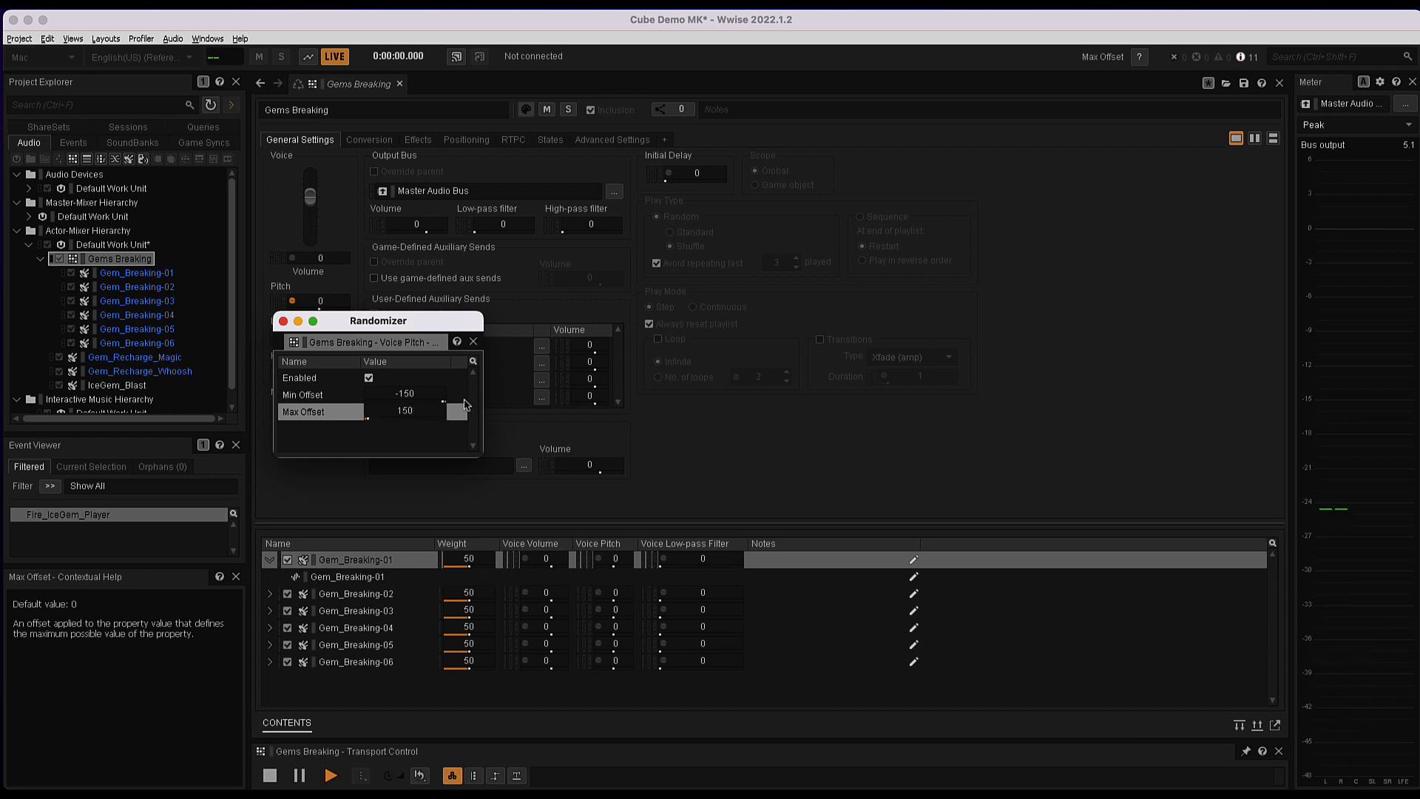
left_click(282, 321)
left_click(330, 775)
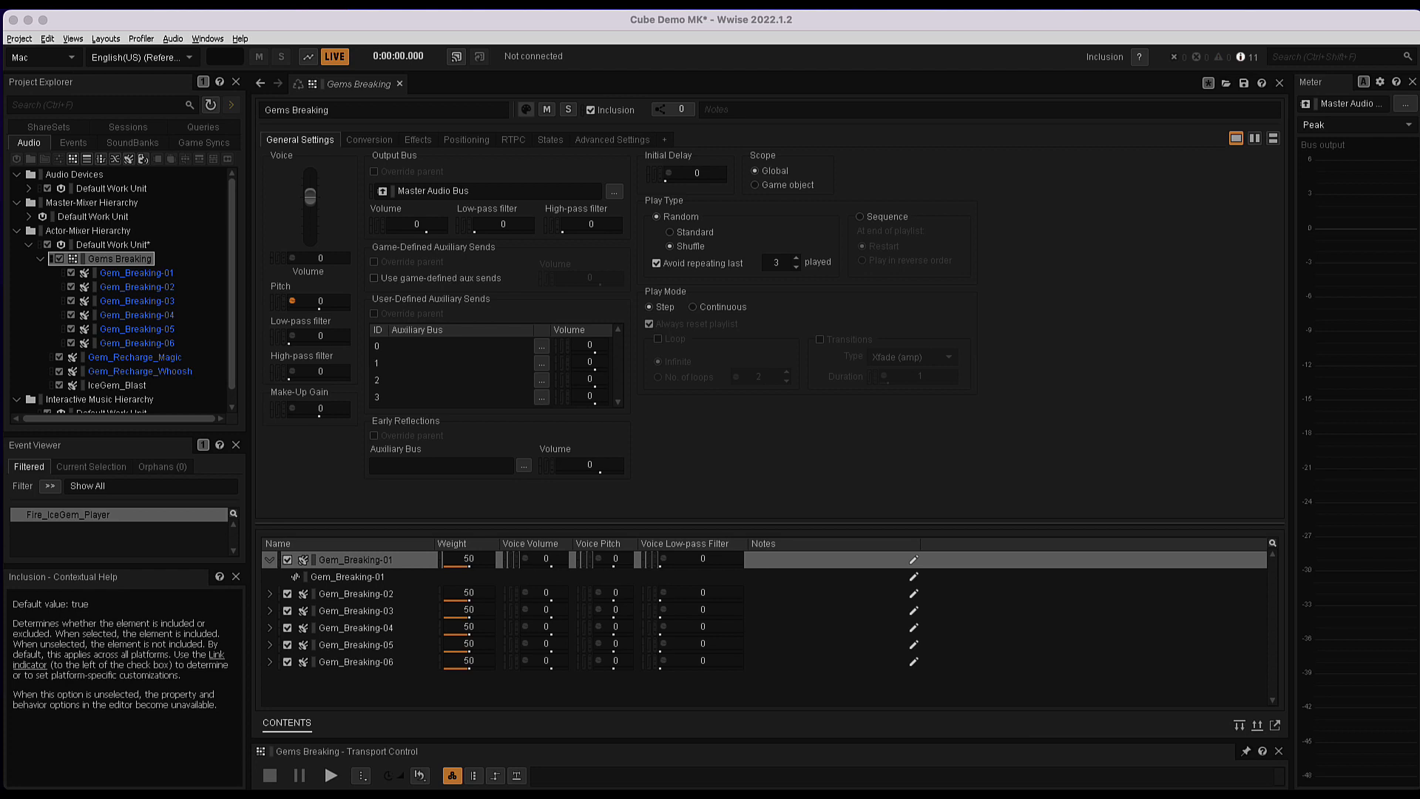
Duplicate the Gems Breaking container within the Actor-Mixer Default Work Unit, and expand the copy to show its sounds.
right_click(106, 261)
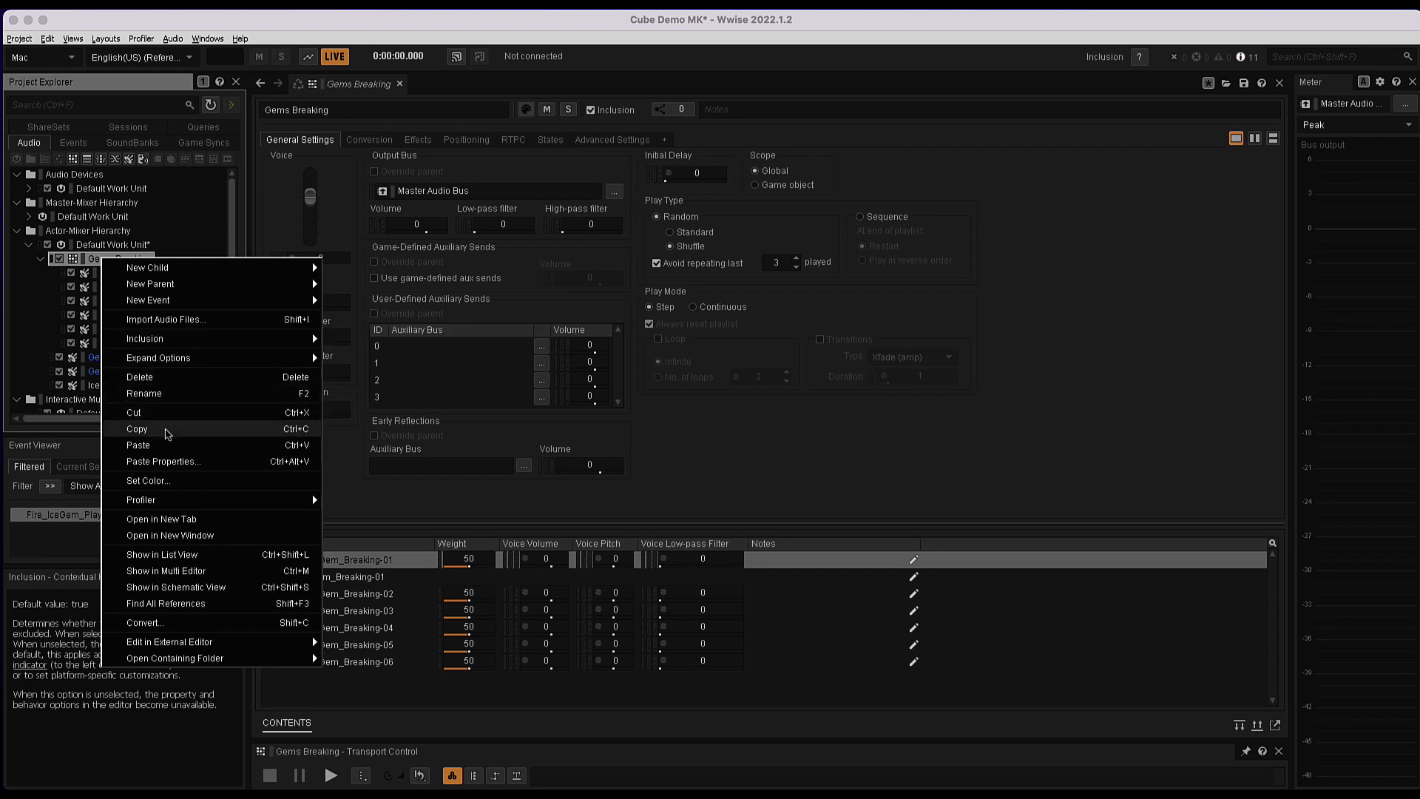
left_click(168, 434)
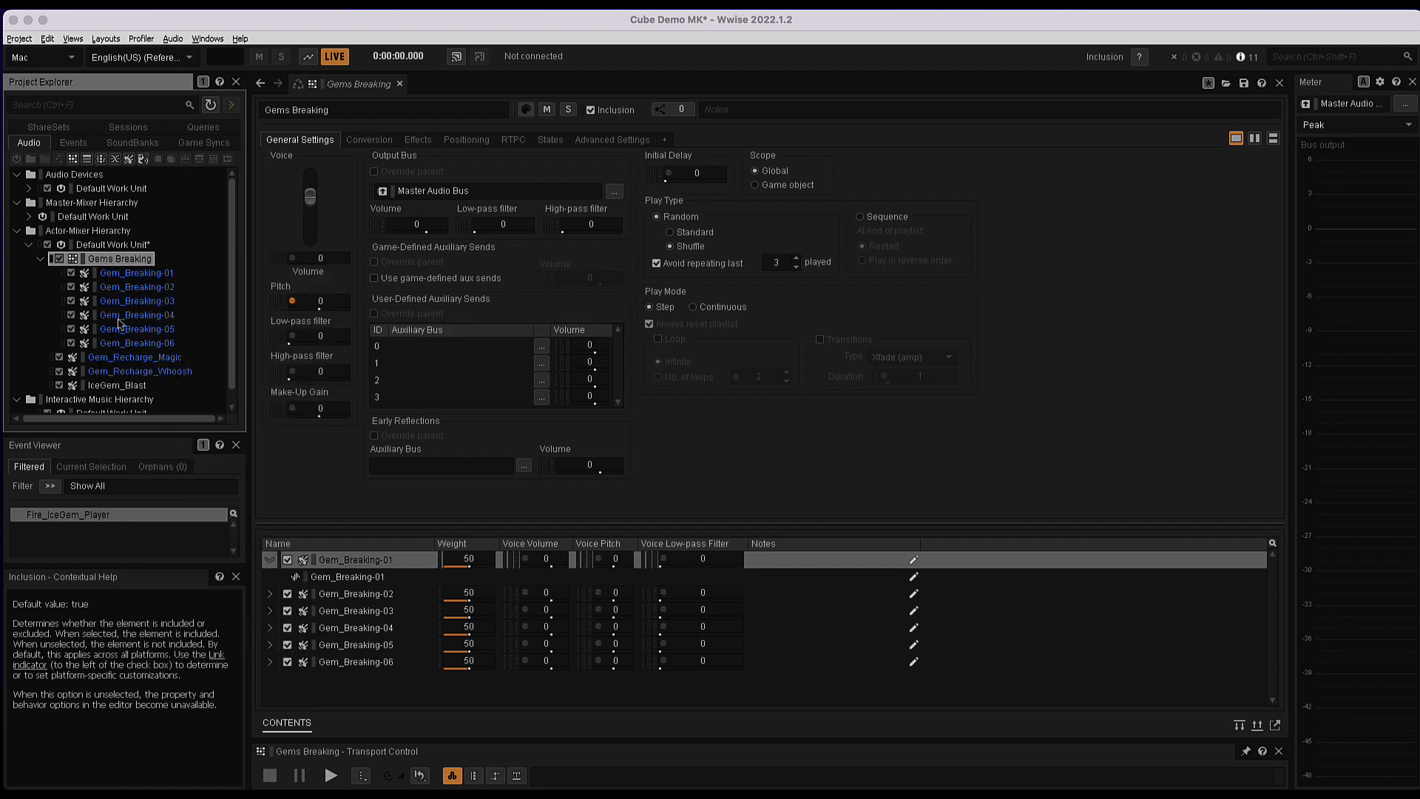
left_click(111, 245)
right_click(111, 245)
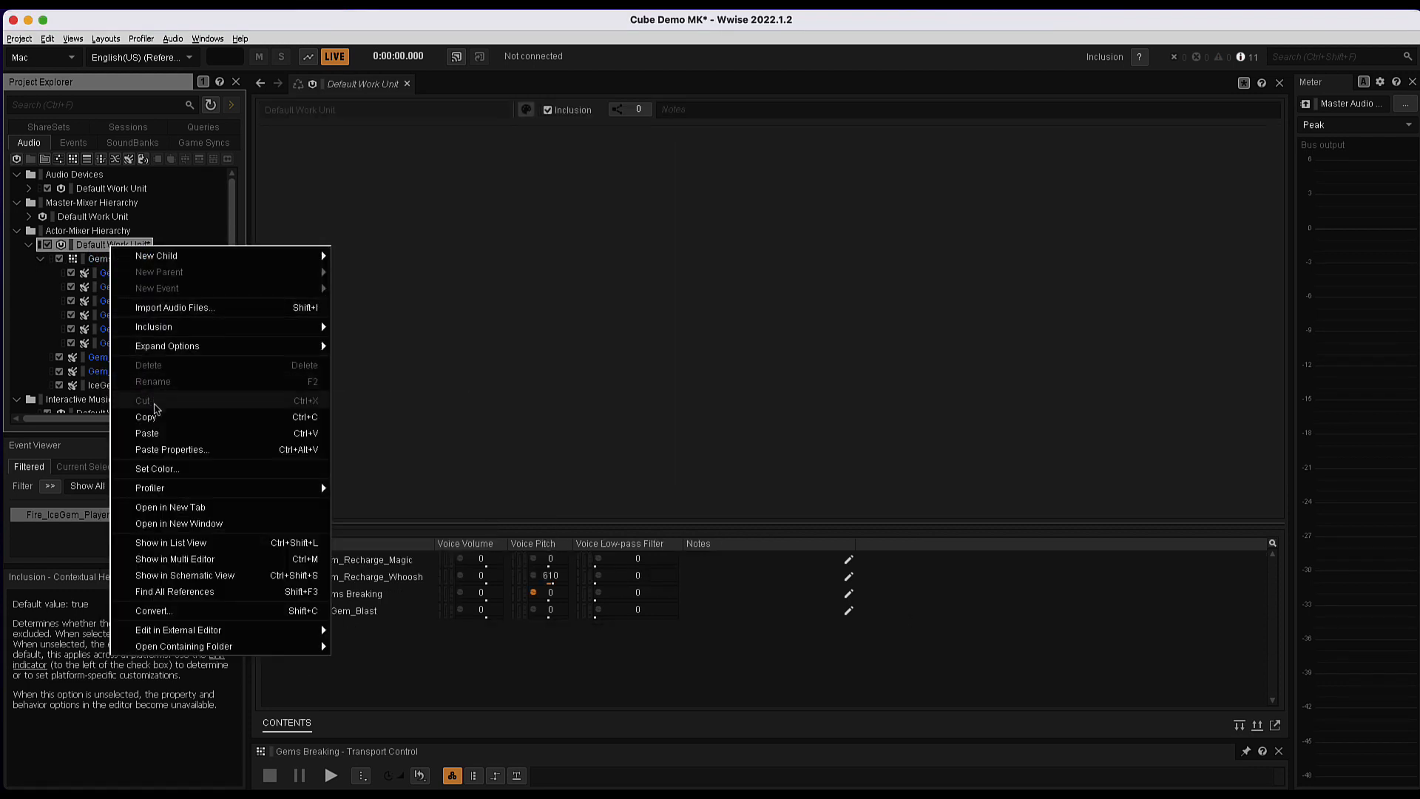
left_click(151, 434)
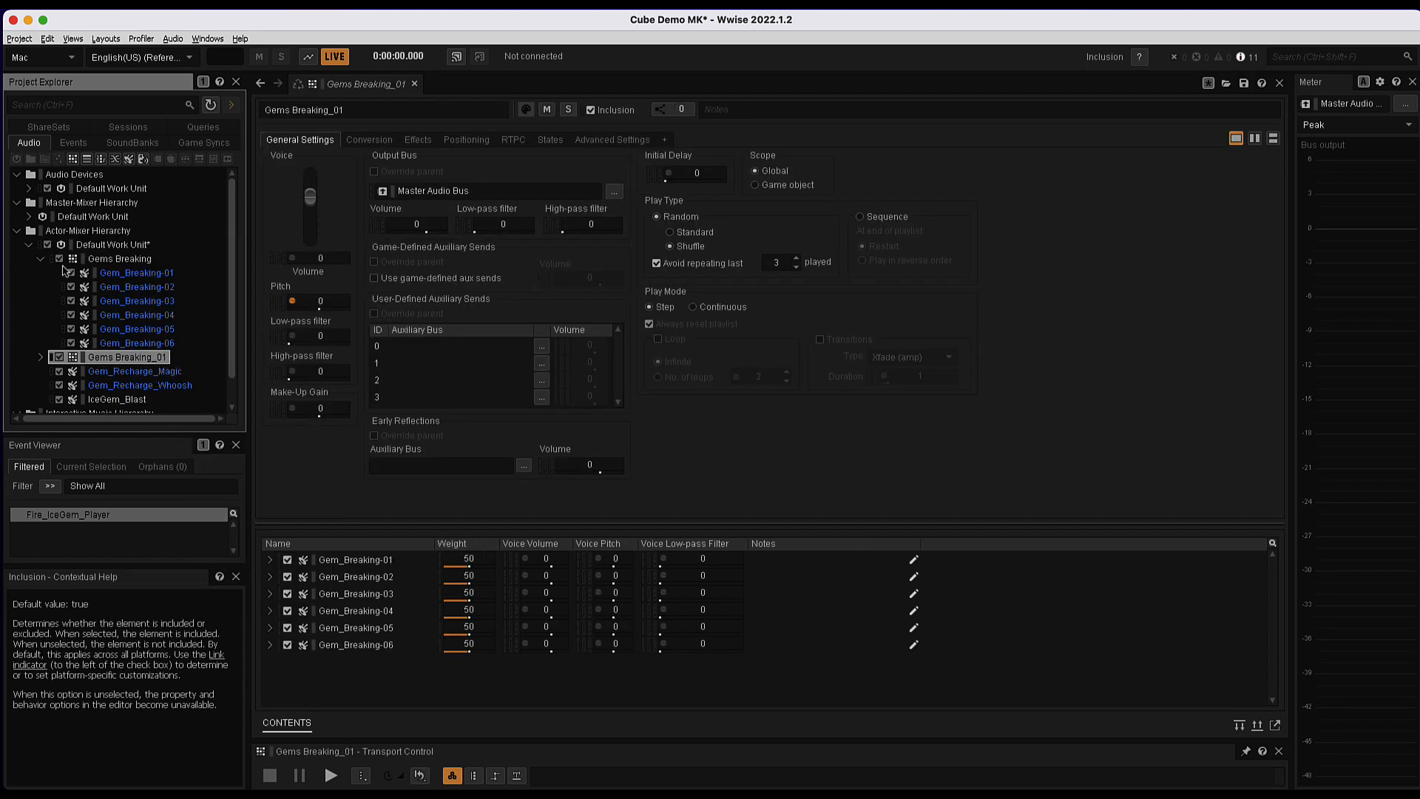
left_click(41, 357)
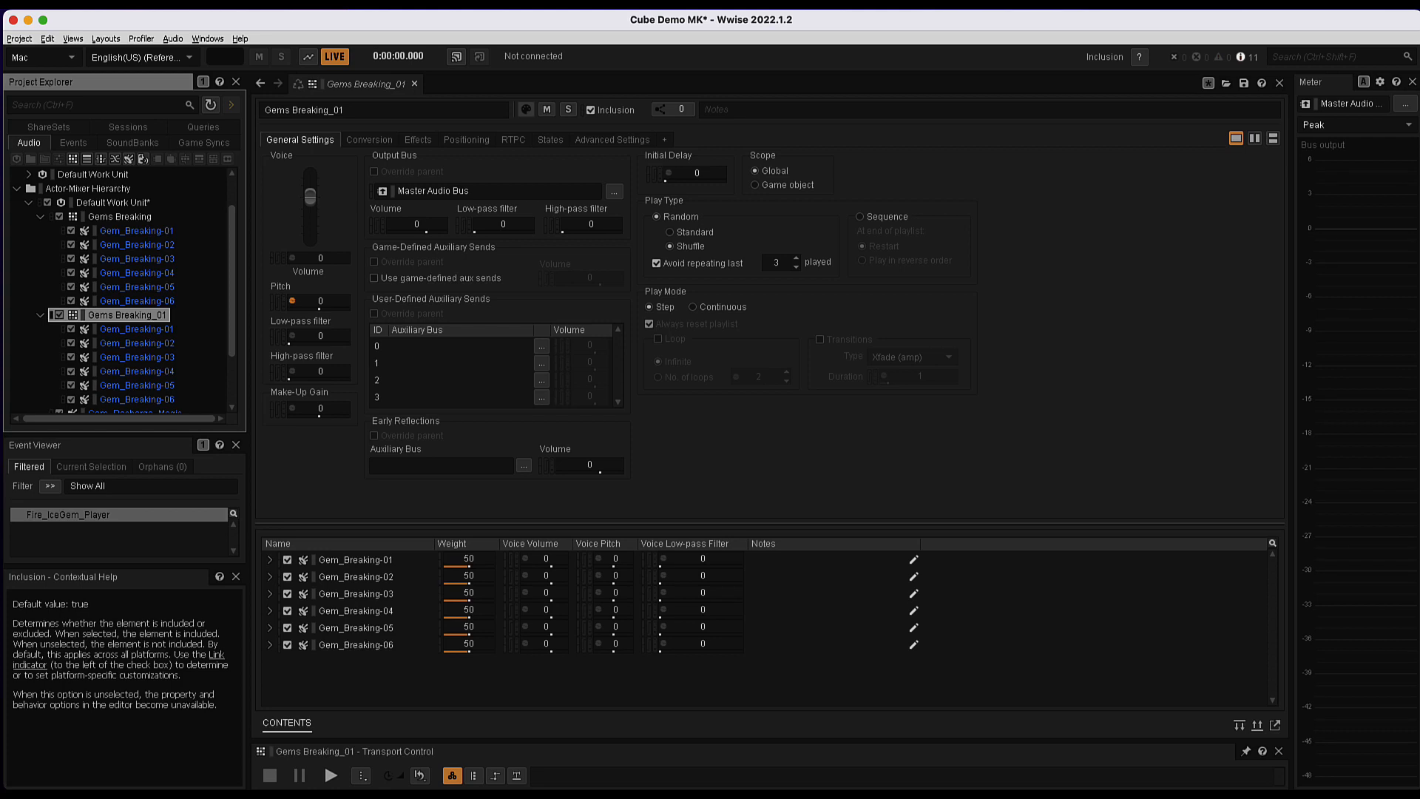
Rename the original Gems Breaking container as Gems Breaking Head.
left_click(125, 217)
left_click(125, 218)
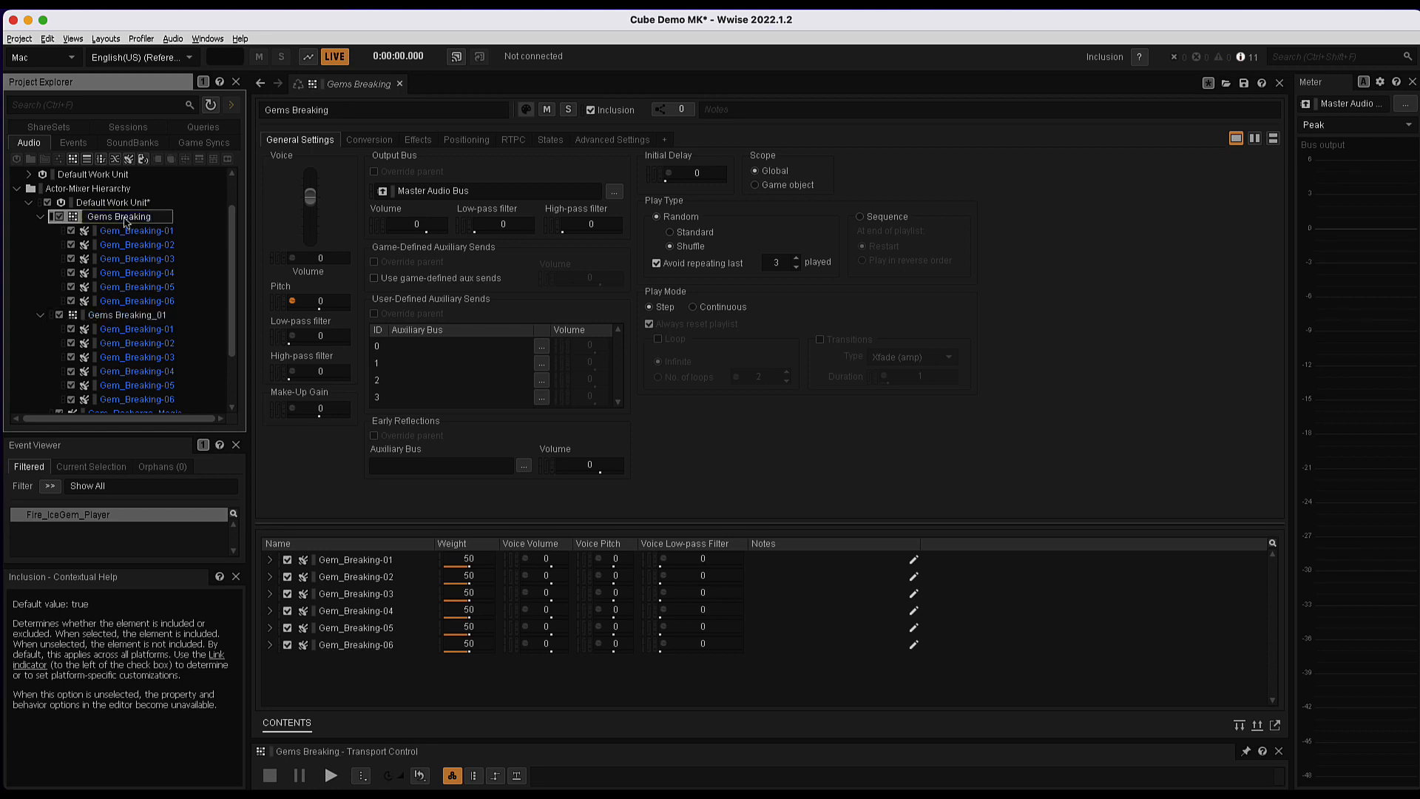
type("Head")
key("Return")
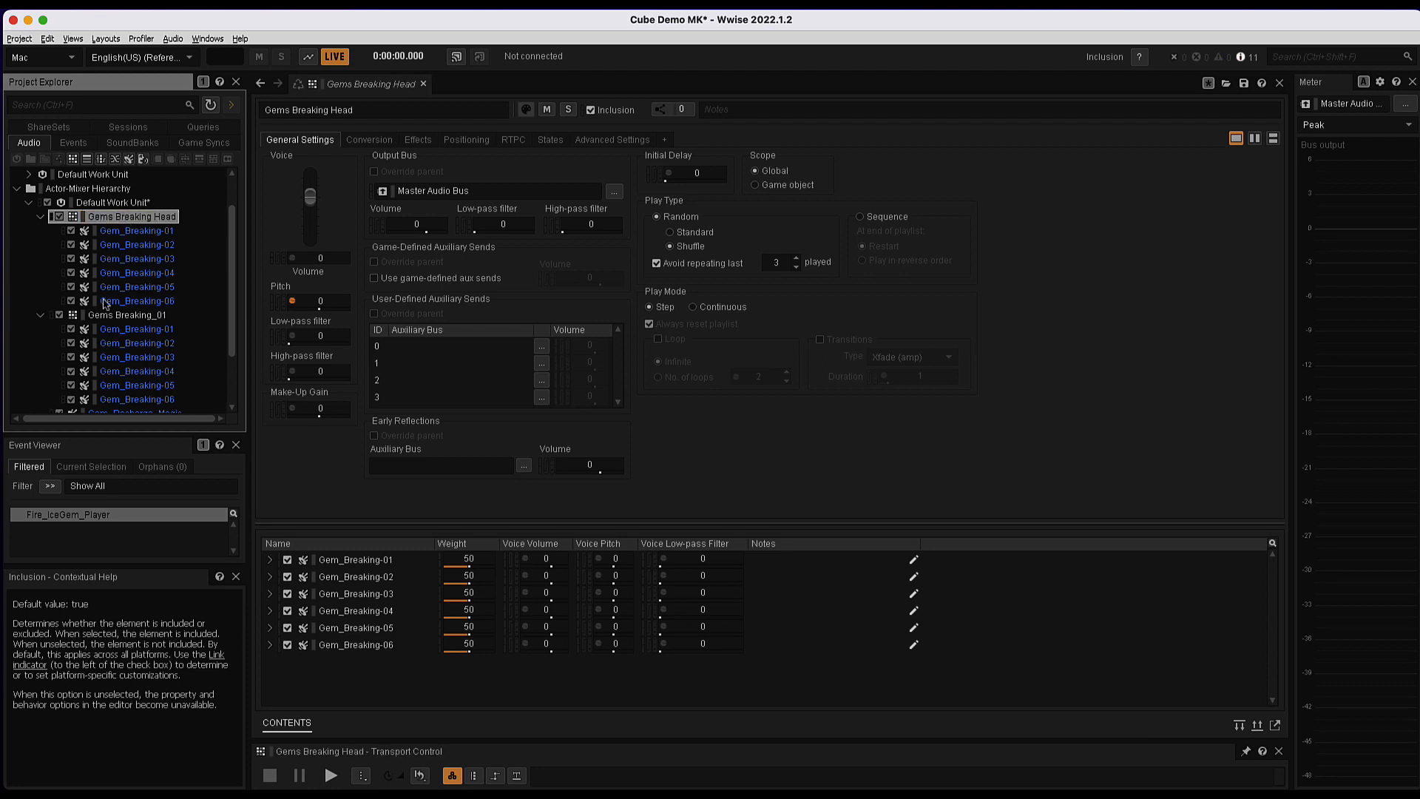
Rename the duplicated container Gems Breaking_01 as Gems Breaking Tail.
left_click(115, 316)
left_click(108, 317)
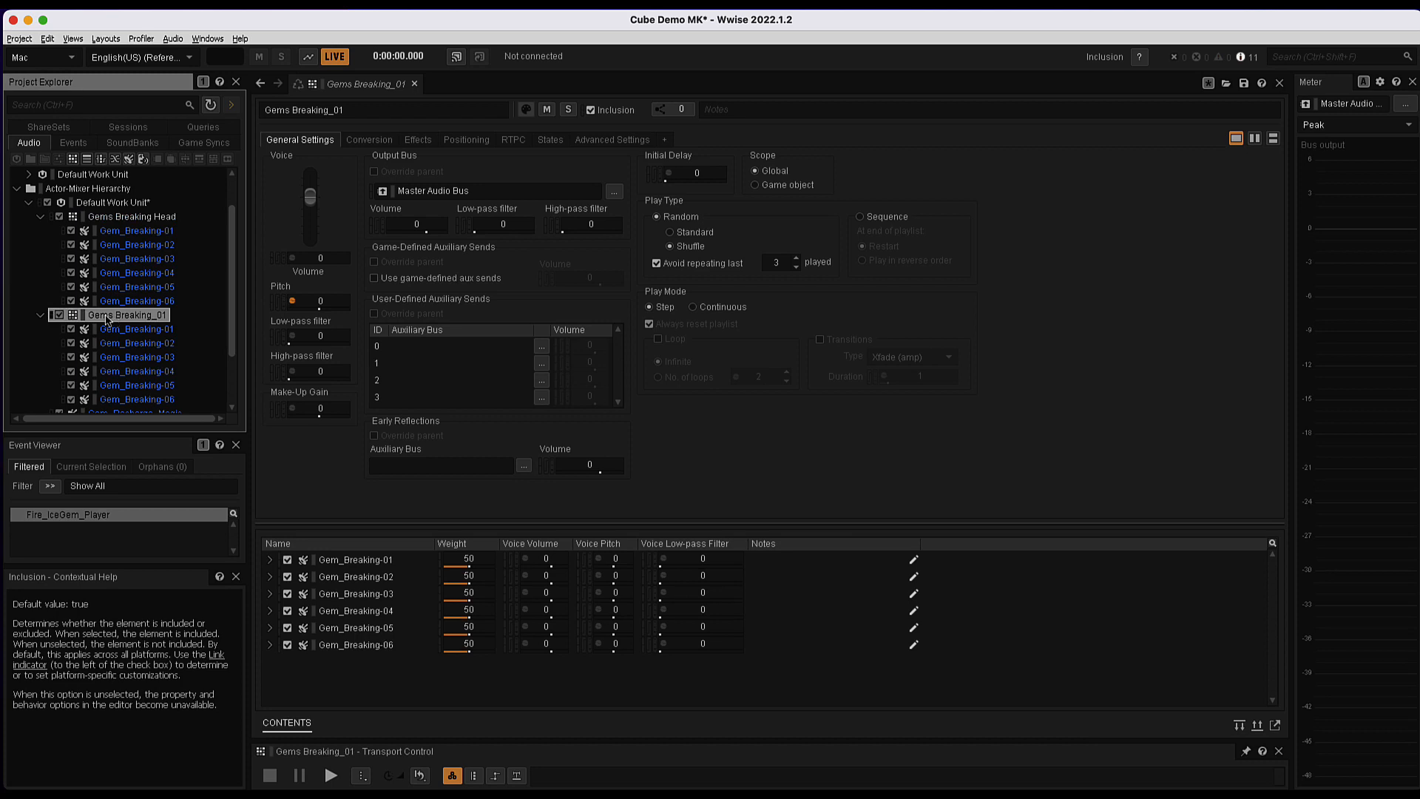
key("BackSpace")
key("BackSpace")
key("BackSpace")
type("Tail")
key("Return")
In Gems Breaking Head, trim the end of Gem_Breaking-01 to 0.12922, add a fade-out, and audition it.
left_click(133, 231)
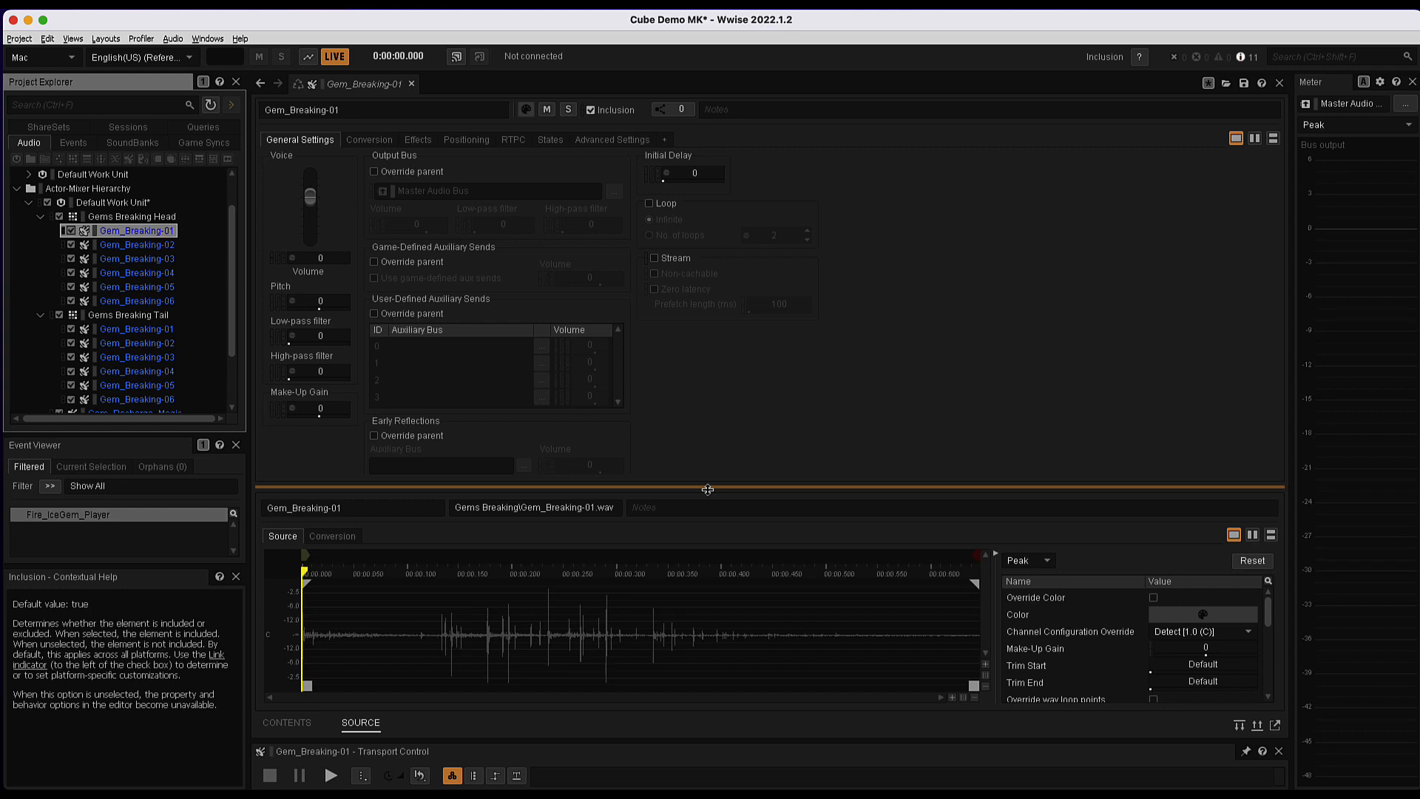
left_click(1272, 537)
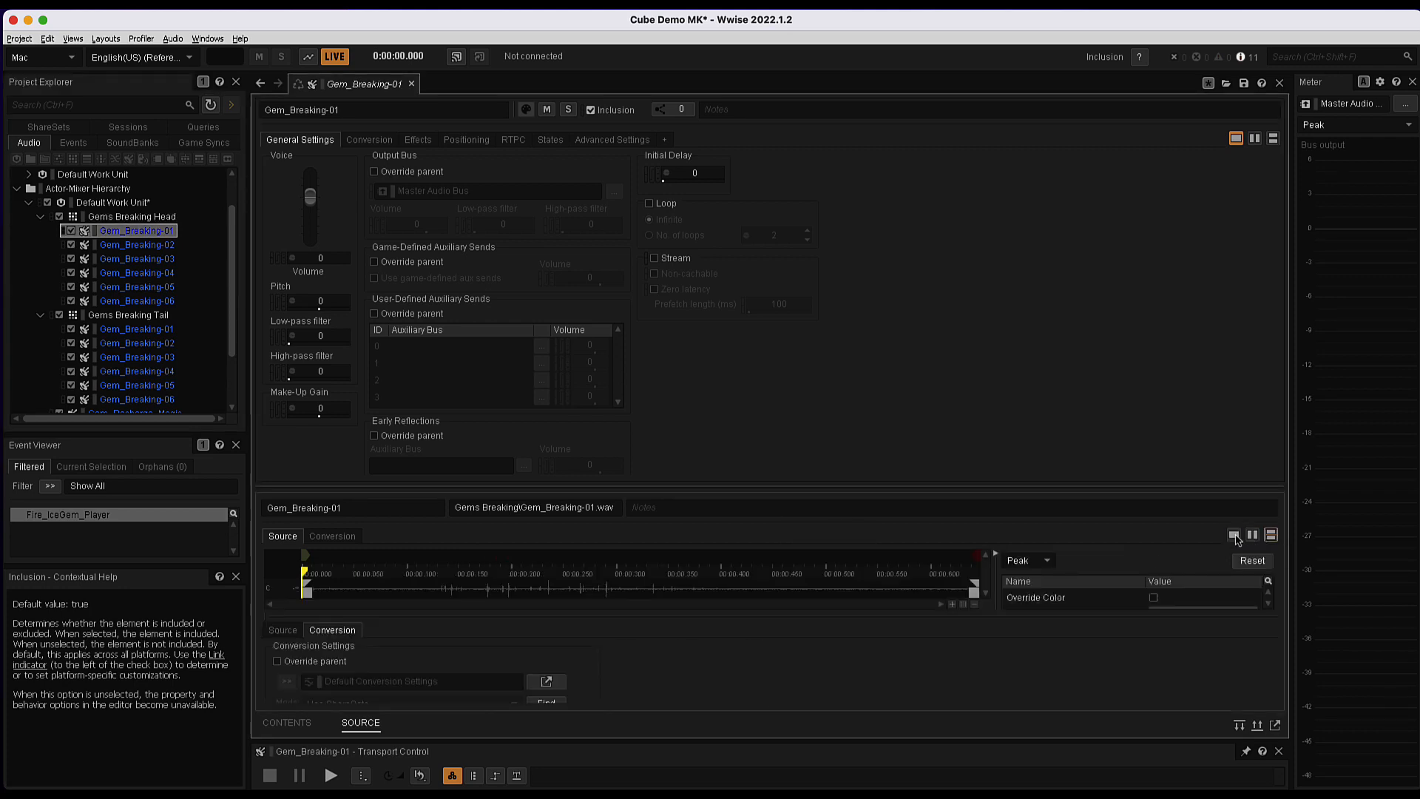
left_click(1234, 537)
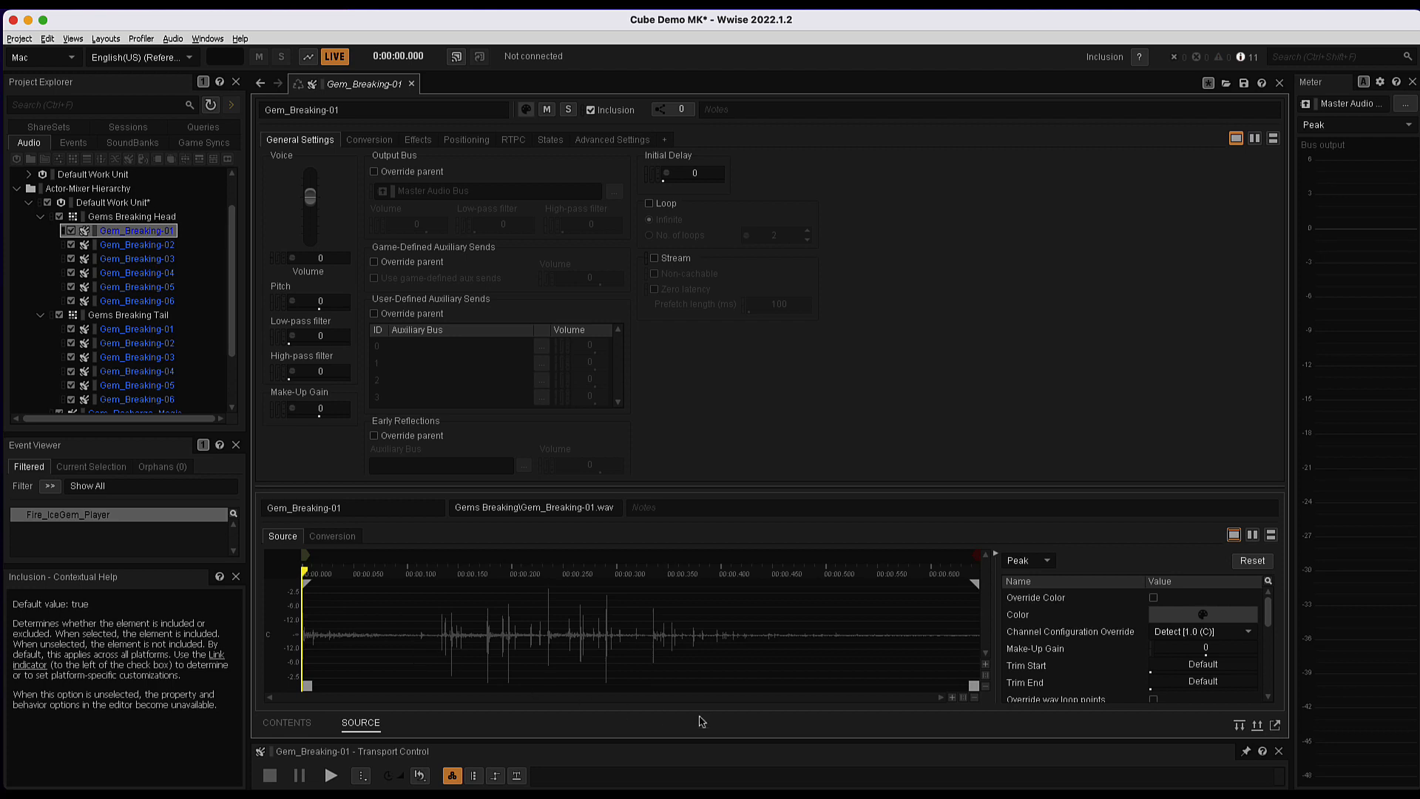
left_click_drag(973, 685, 430, 685)
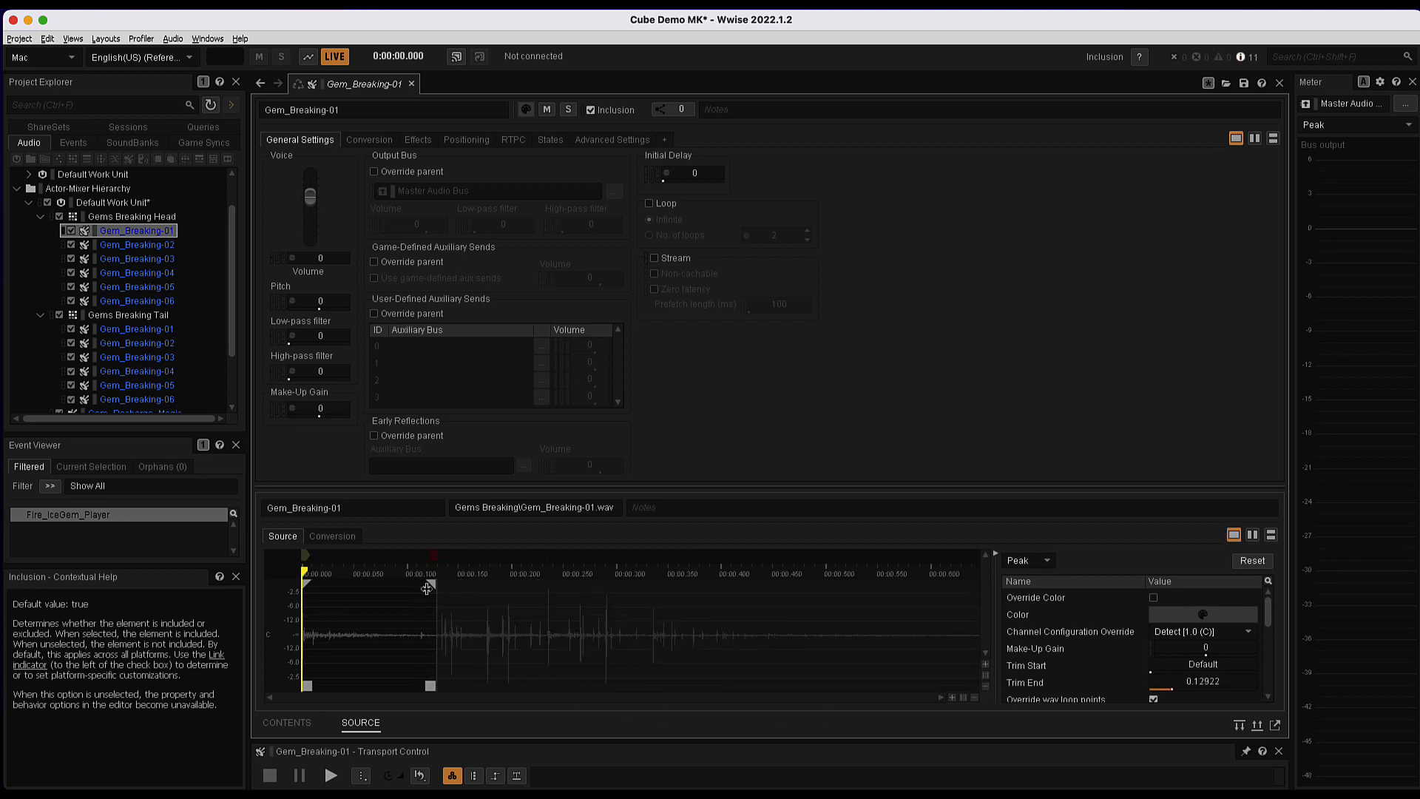
left_click_drag(432, 584, 367, 576)
left_click(329, 778)
left_click(330, 777)
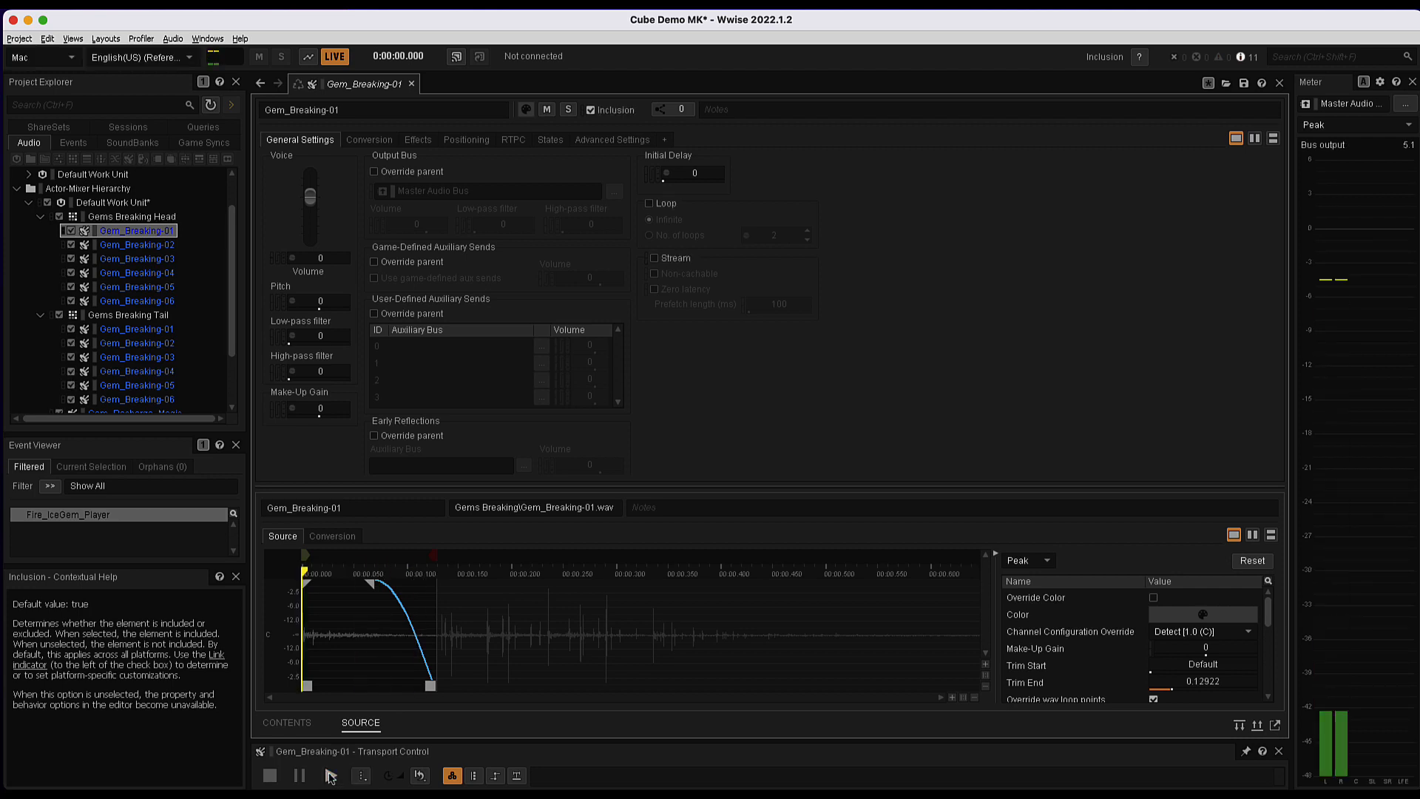
left_click(330, 777)
Remove the Gem_Breaking-01 fade-out in Gems Breaking Head to audition the hard cut, and restore the fade-out.
left_click_drag(371, 584, 501, 581)
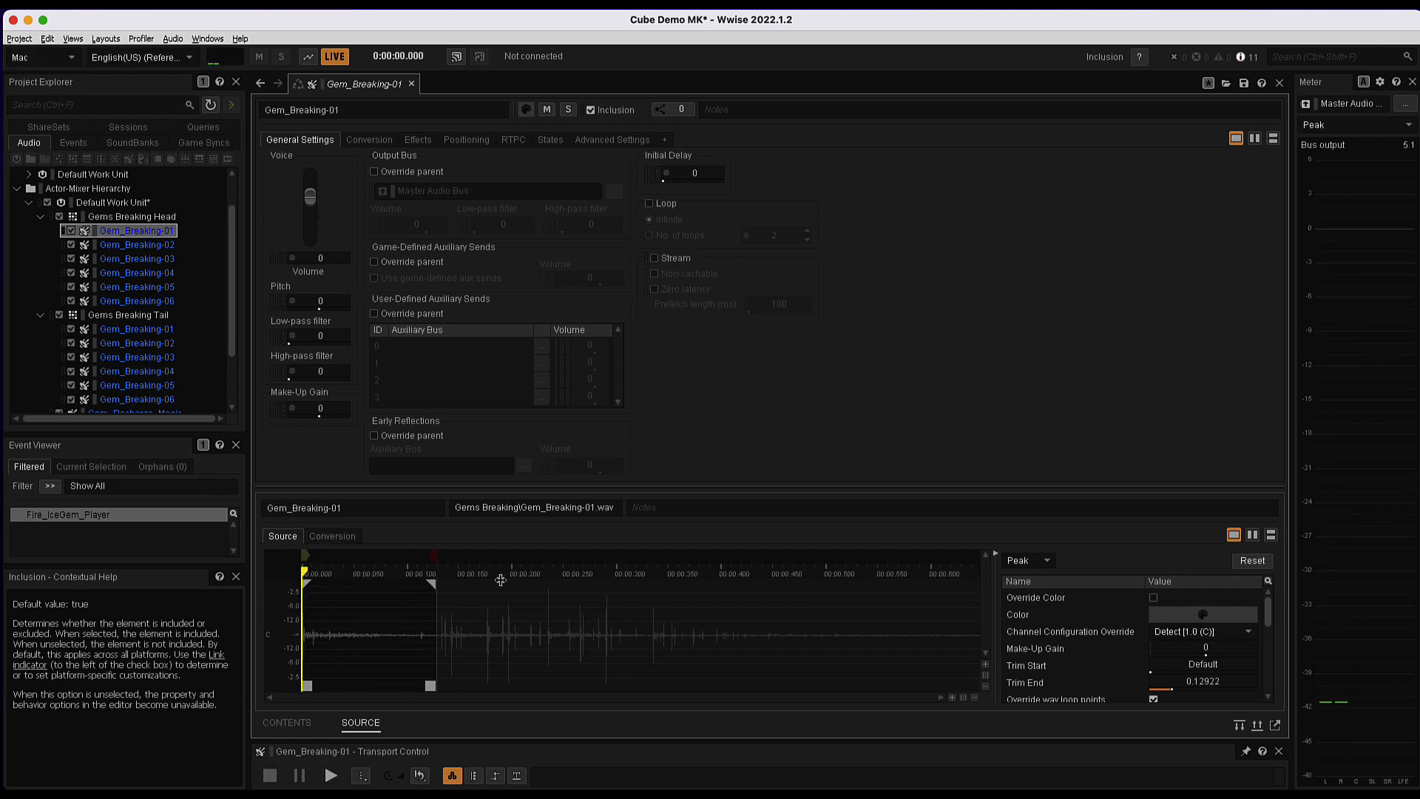
left_click(331, 776)
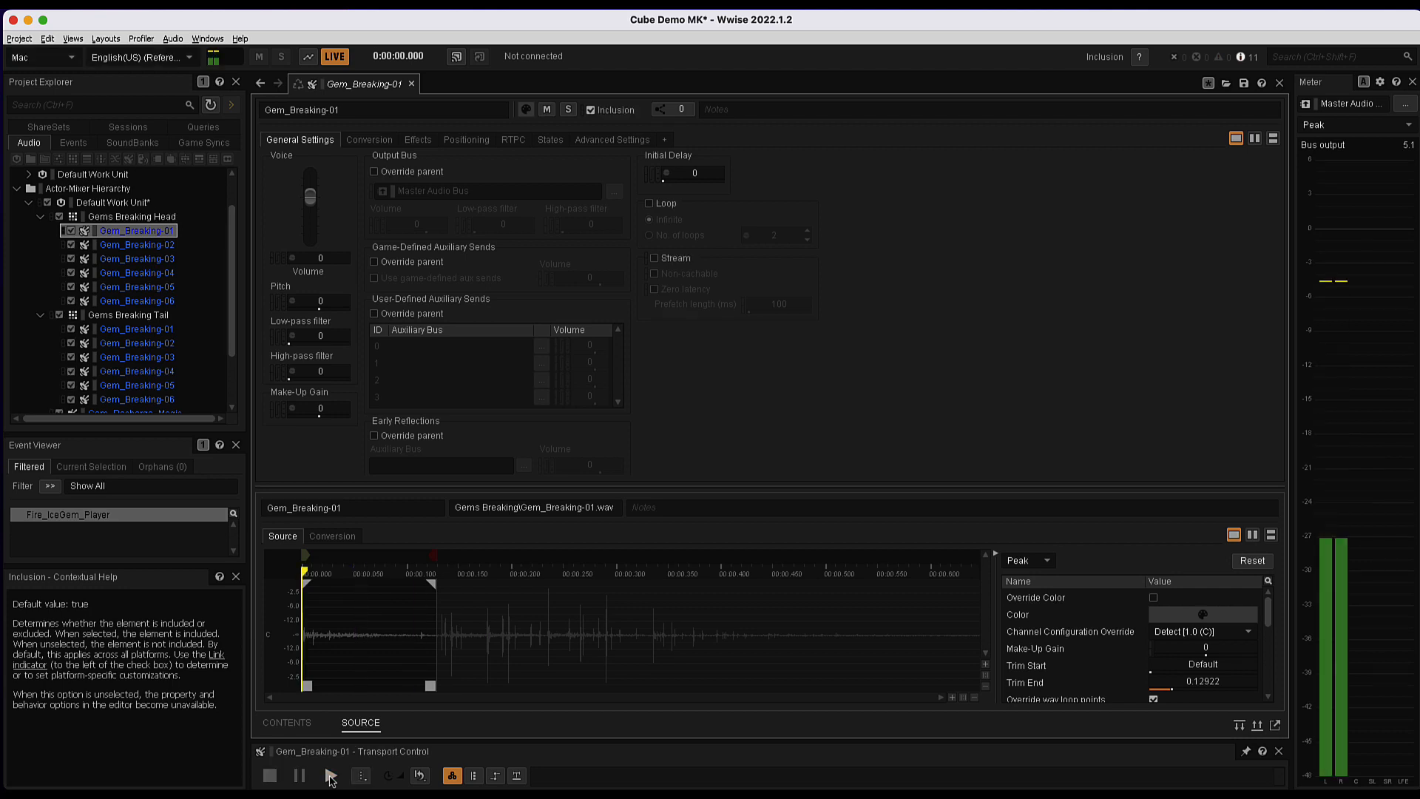
left_click(330, 776)
left_click_drag(428, 579, 374, 583)
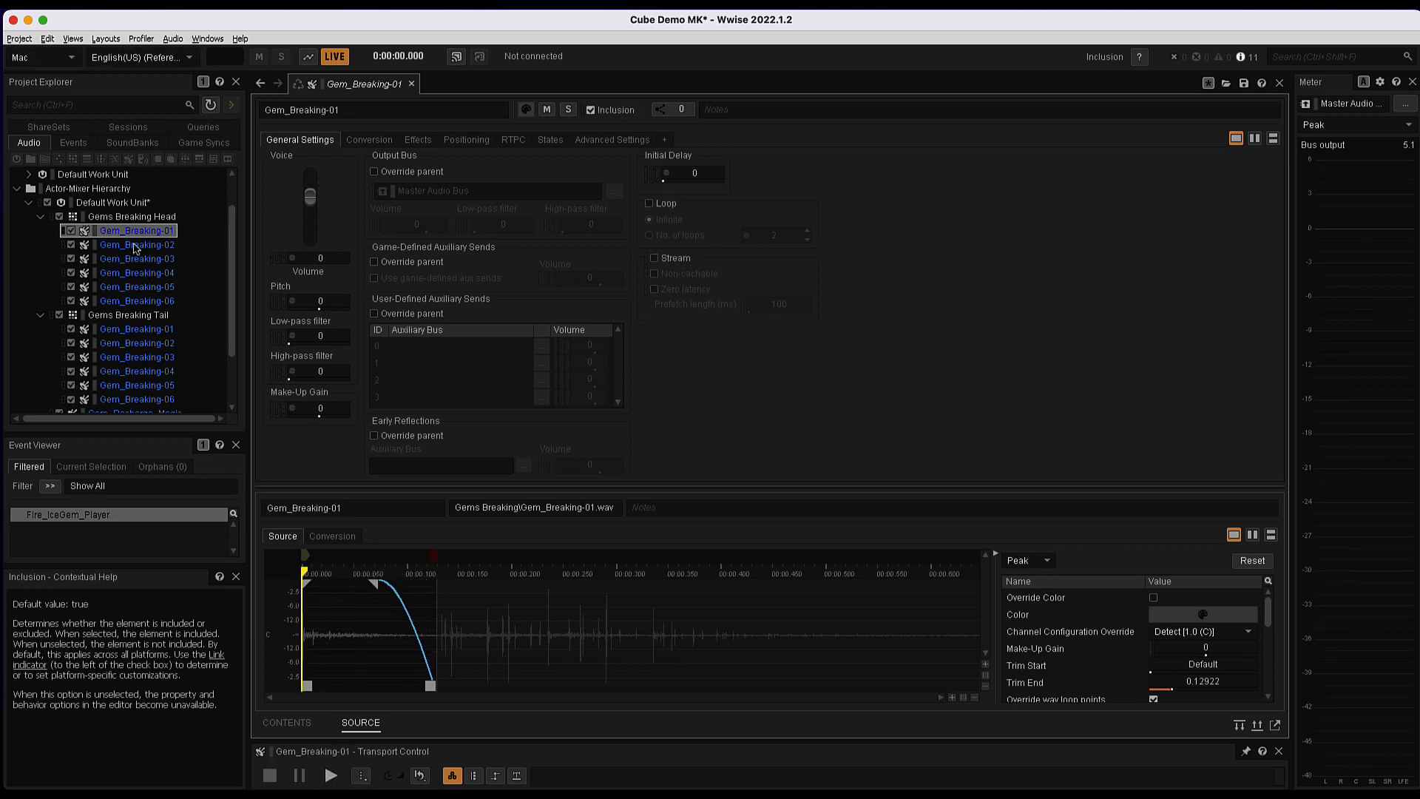
In Gems Breaking Head, trim the ends of Gem_Breaking-02 to 0.17812 and Gem_Breaking-03 to about 0.119, giving each a fade-out.
left_click(137, 245)
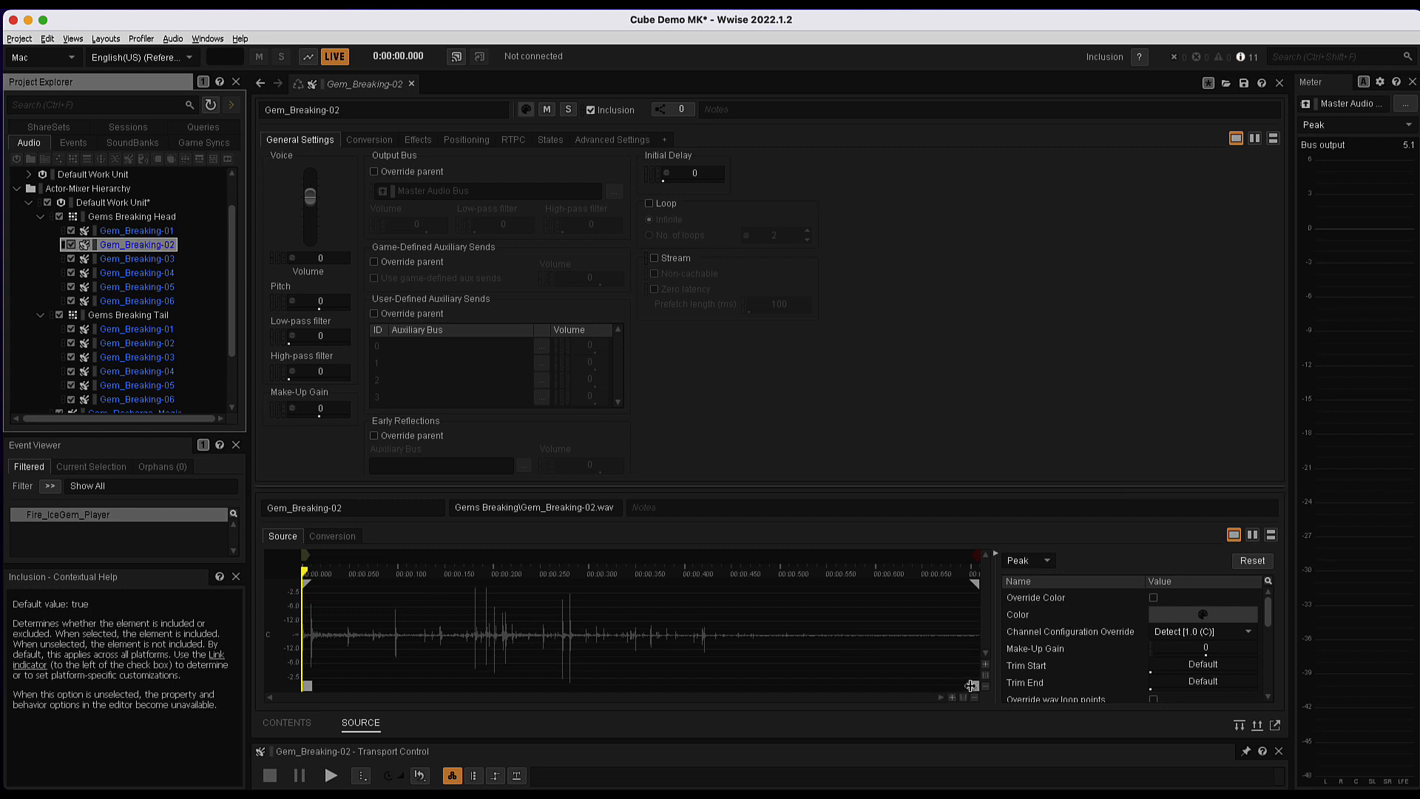
left_click_drag(971, 686, 465, 686)
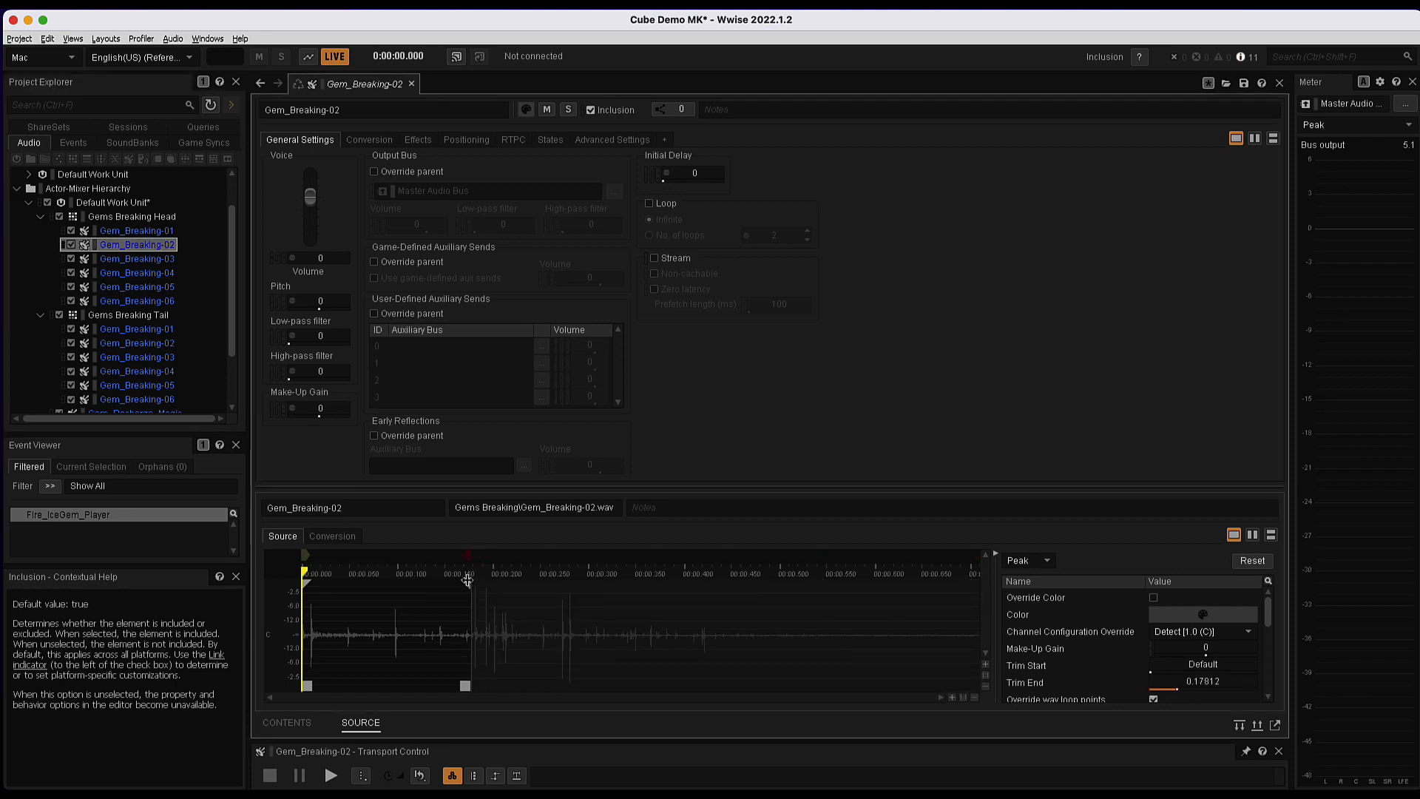
left_click_drag(467, 581, 383, 584)
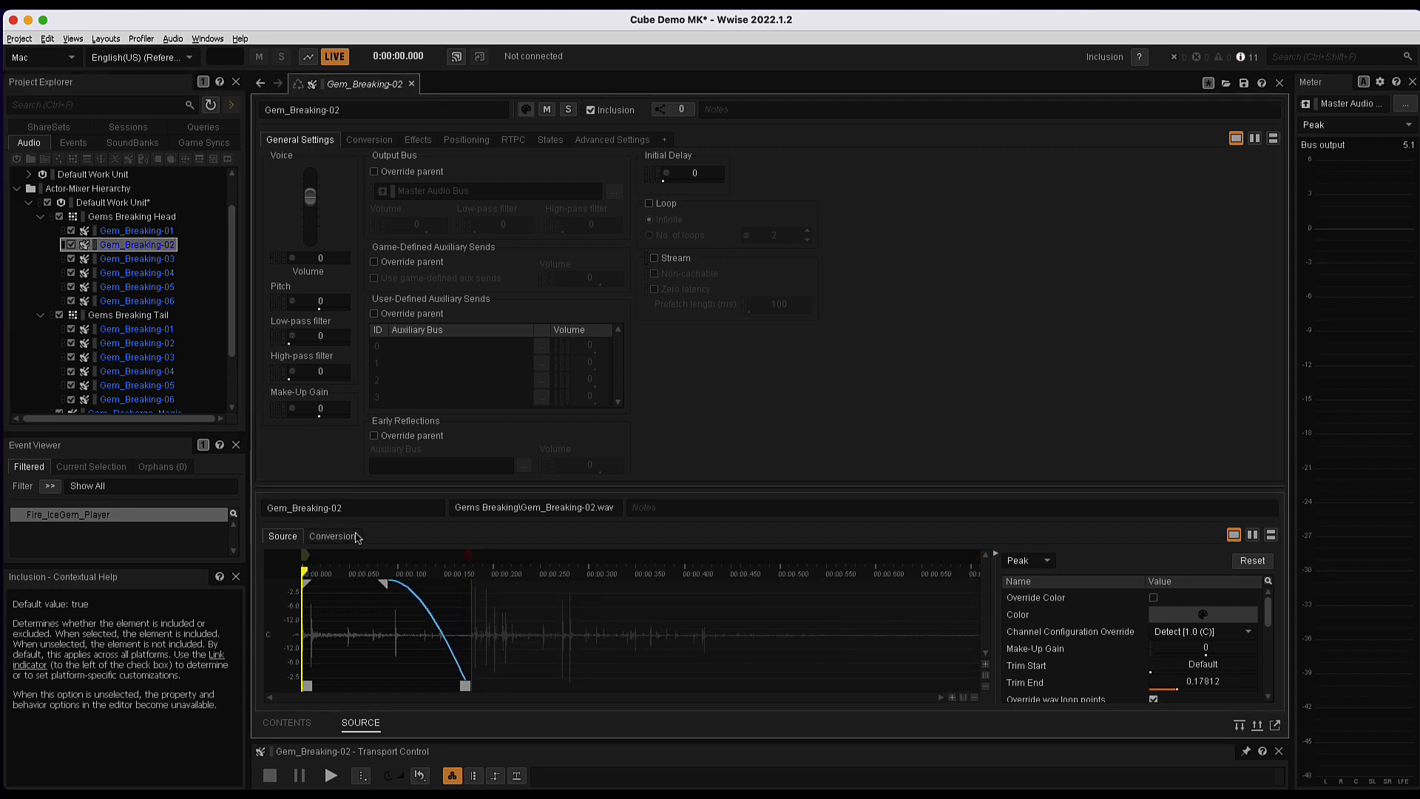
left_click(137, 259)
left_click_drag(971, 666, 384, 647)
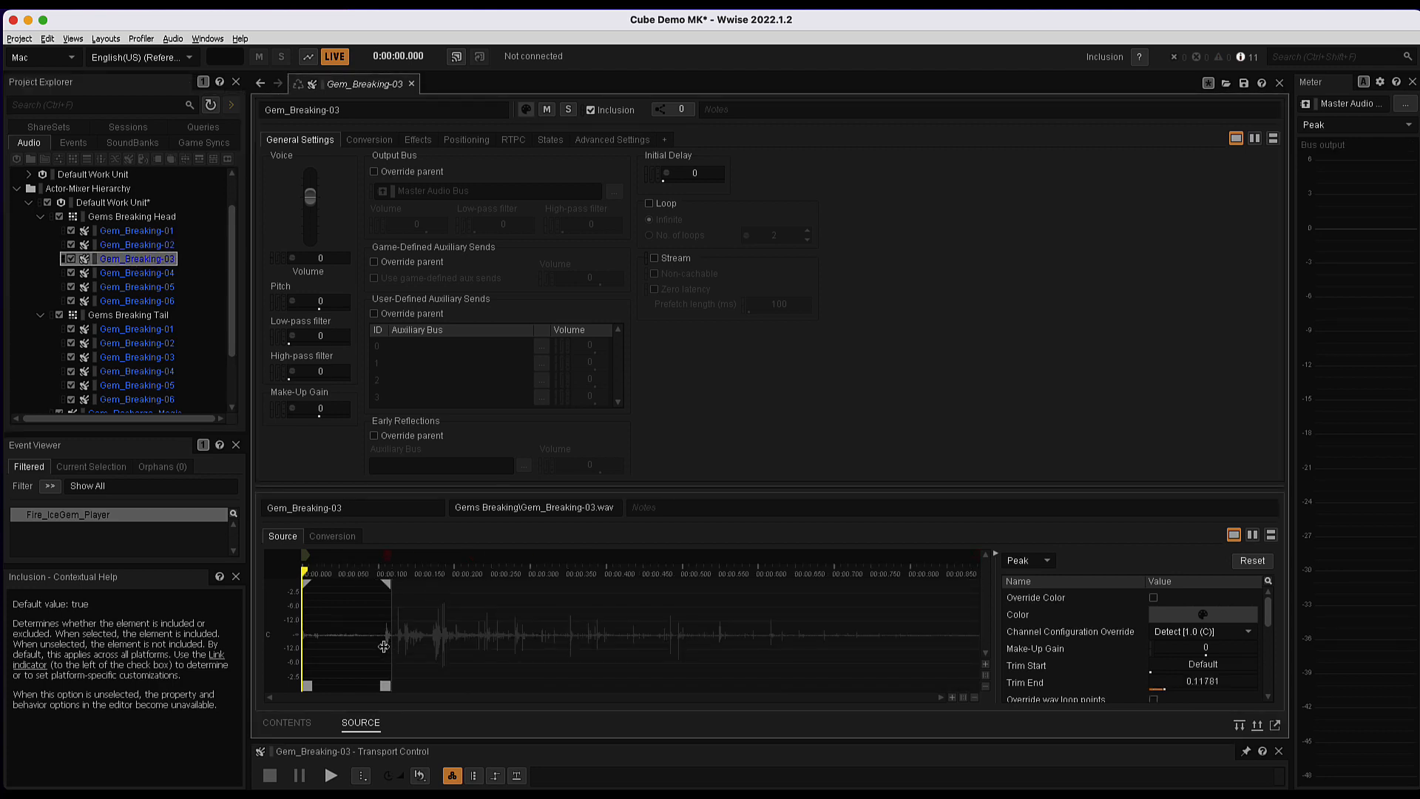
left_click_drag(385, 584, 335, 583)
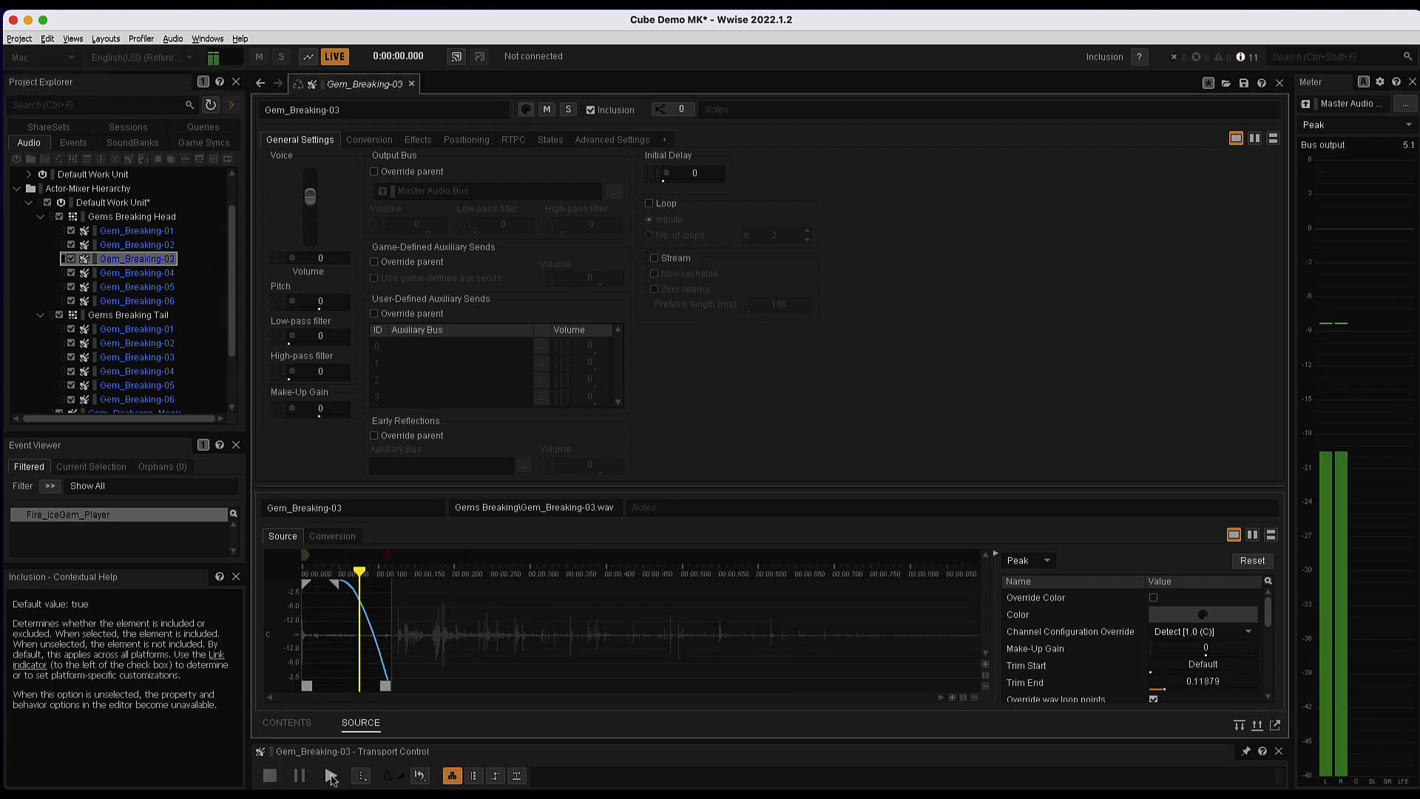
In Gems Breaking Head, trim the ends of Gem_Breaking-04 to about 0.12 and Gem_Breaking-05 to about 0.22, add fade-outs, and audition both.
left_click(137, 273)
left_click_drag(975, 666, 390, 651)
left_click_drag(390, 584, 352, 584)
key("space")
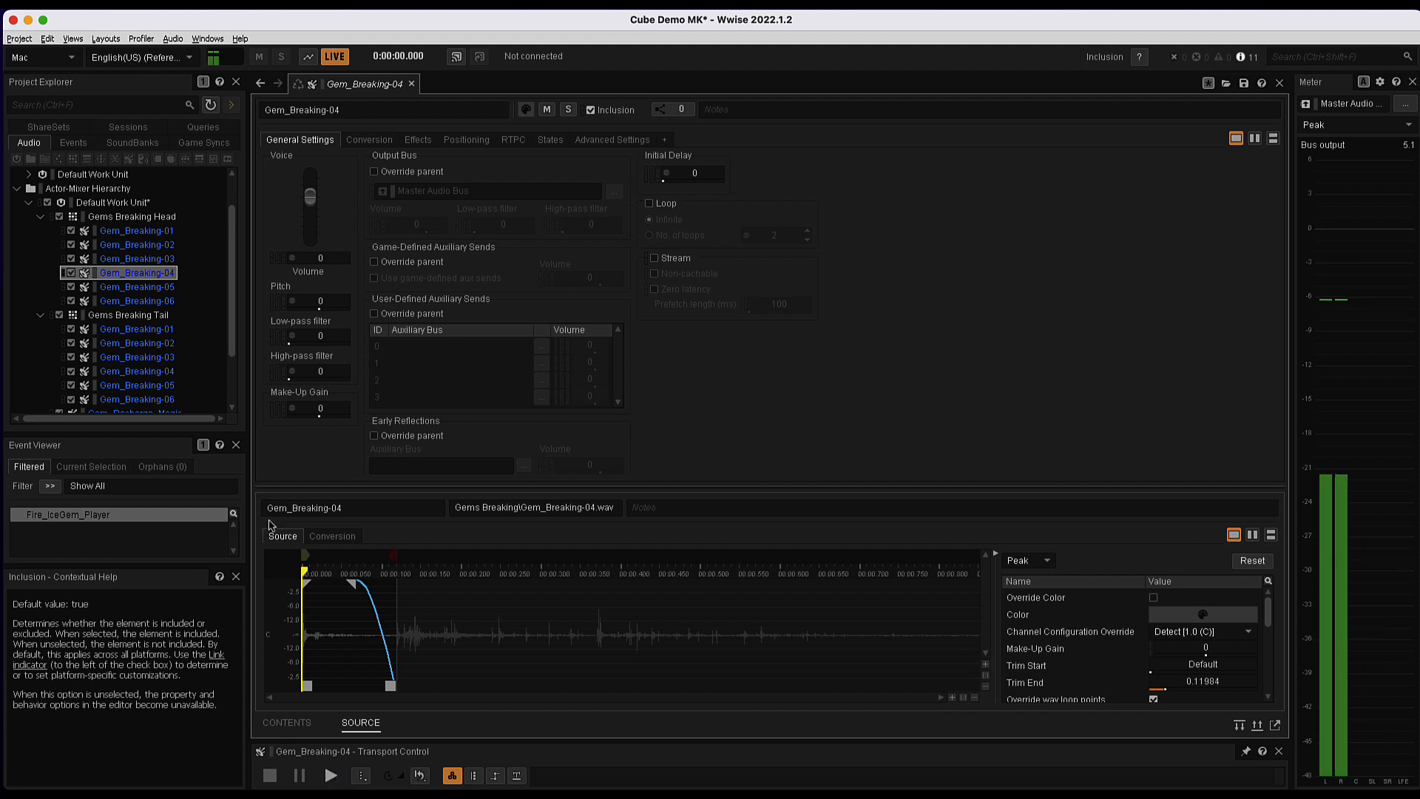
left_click(137, 287)
left_click_drag(975, 666, 469, 666)
left_click_drag(469, 584, 375, 583)
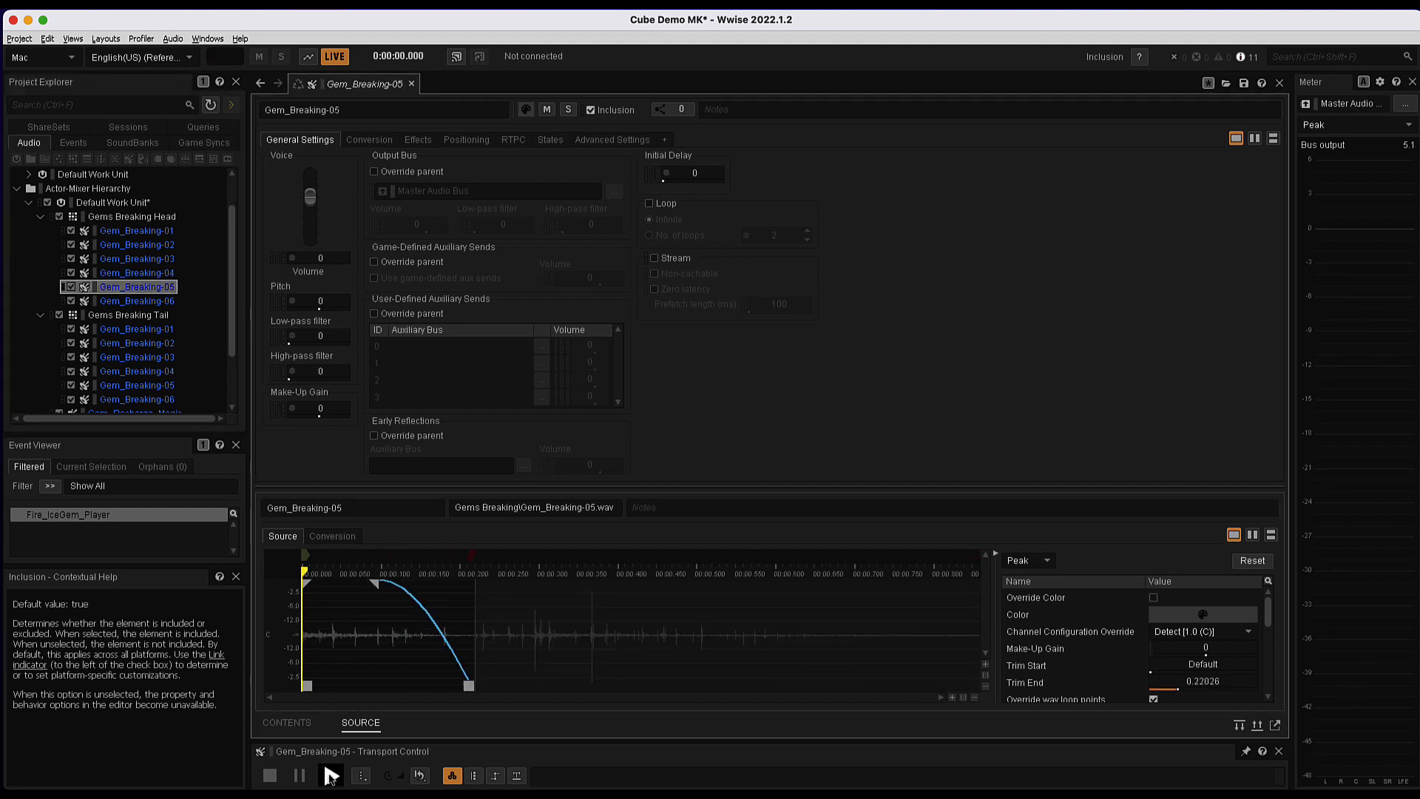
left_click(330, 776)
In Gems Breaking Head, trim the end of Gem_Breaking-06 to 0.2302, add a fade-out, and audition it.
left_click(136, 301)
left_click_drag(975, 666, 476, 665)
left_click_drag(476, 584, 396, 587)
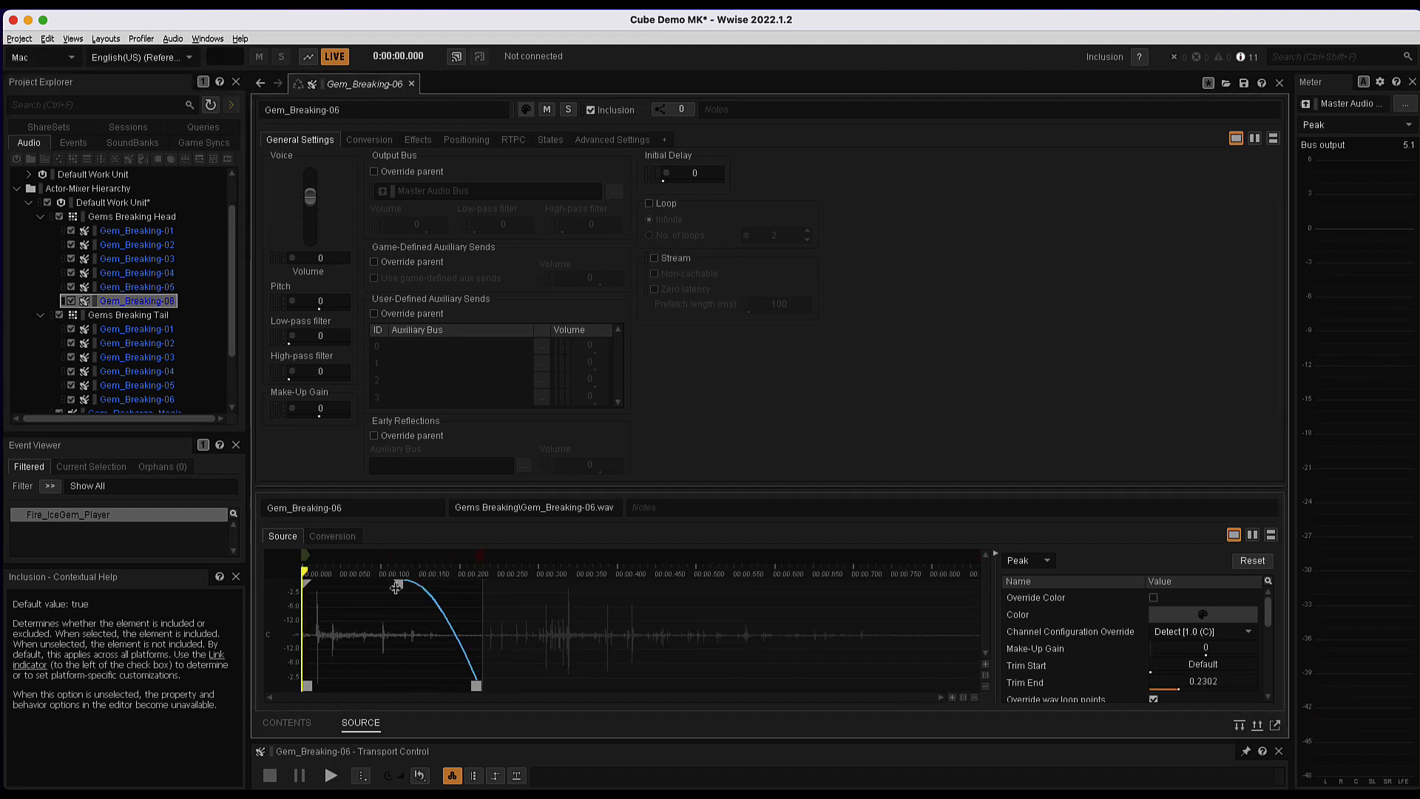
key("space")
In Gems Breaking Tail, trim the start of Gem_Breaking-01 to 0.13063, add a short fade-in, and audition it.
left_click(137, 330)
left_click_drag(307, 686, 444, 686)
left_click_drag(443, 583, 465, 589)
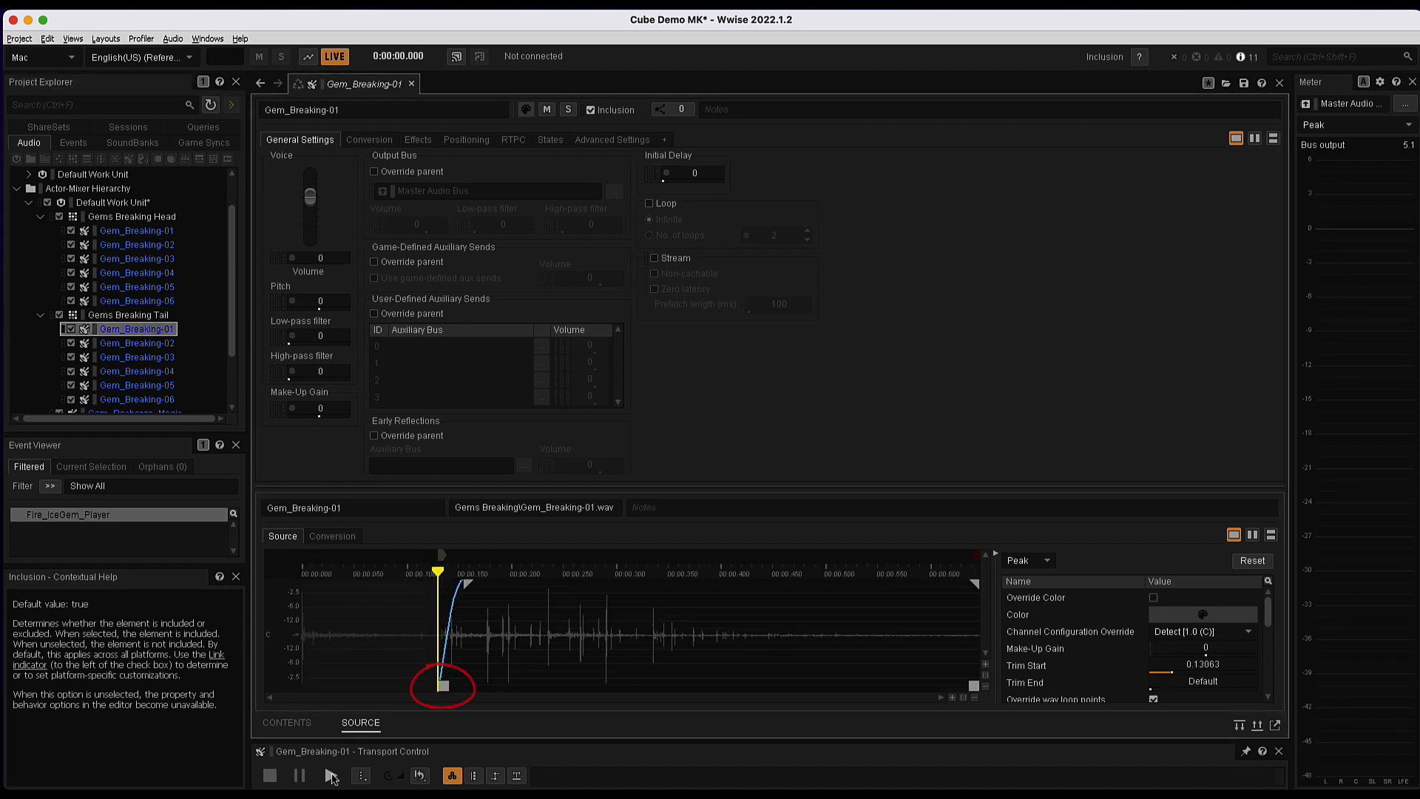
left_click(331, 775)
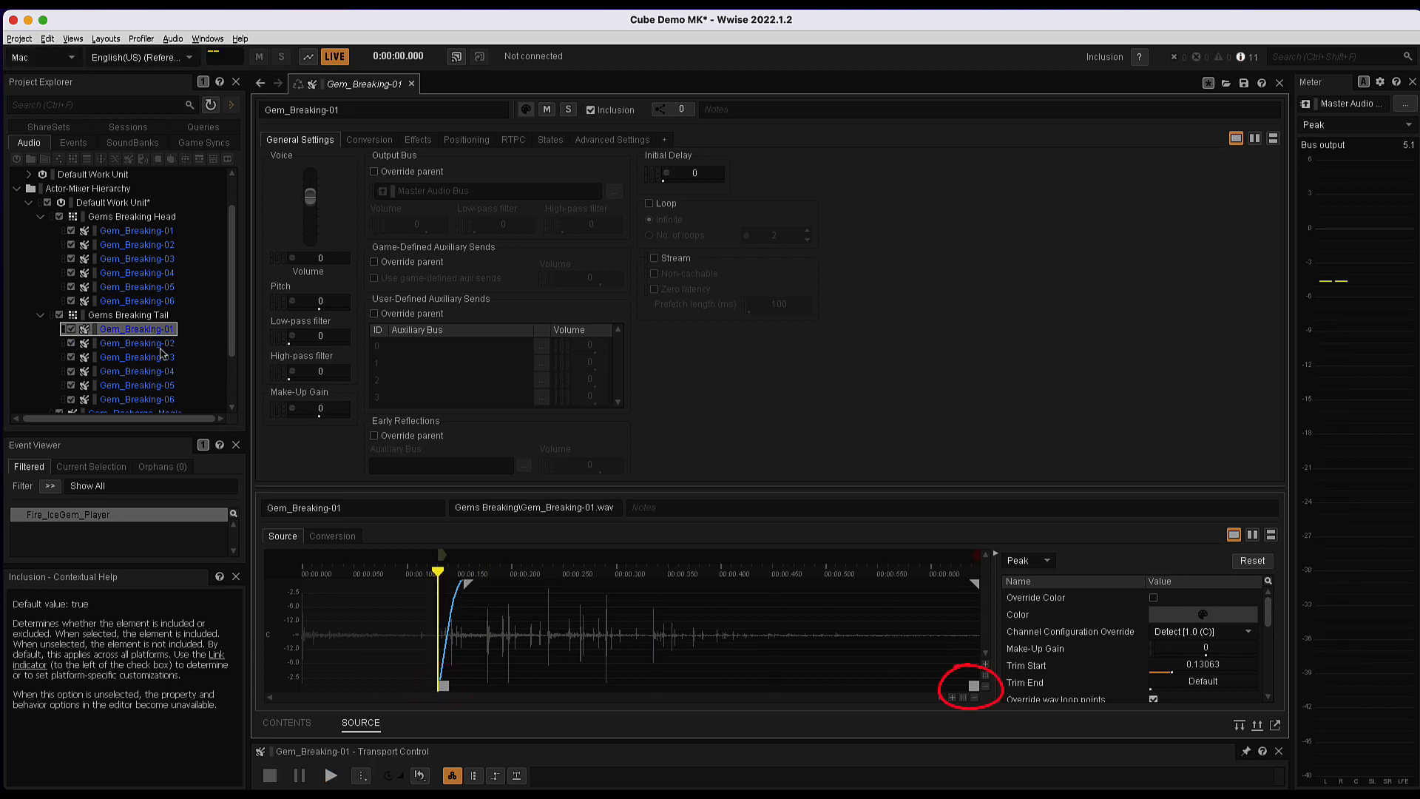
In Gems Breaking Tail, trim the start of Gem_Breaking-02 to 0.15411, add a short fade-in, and audition it.
left_click(137, 343)
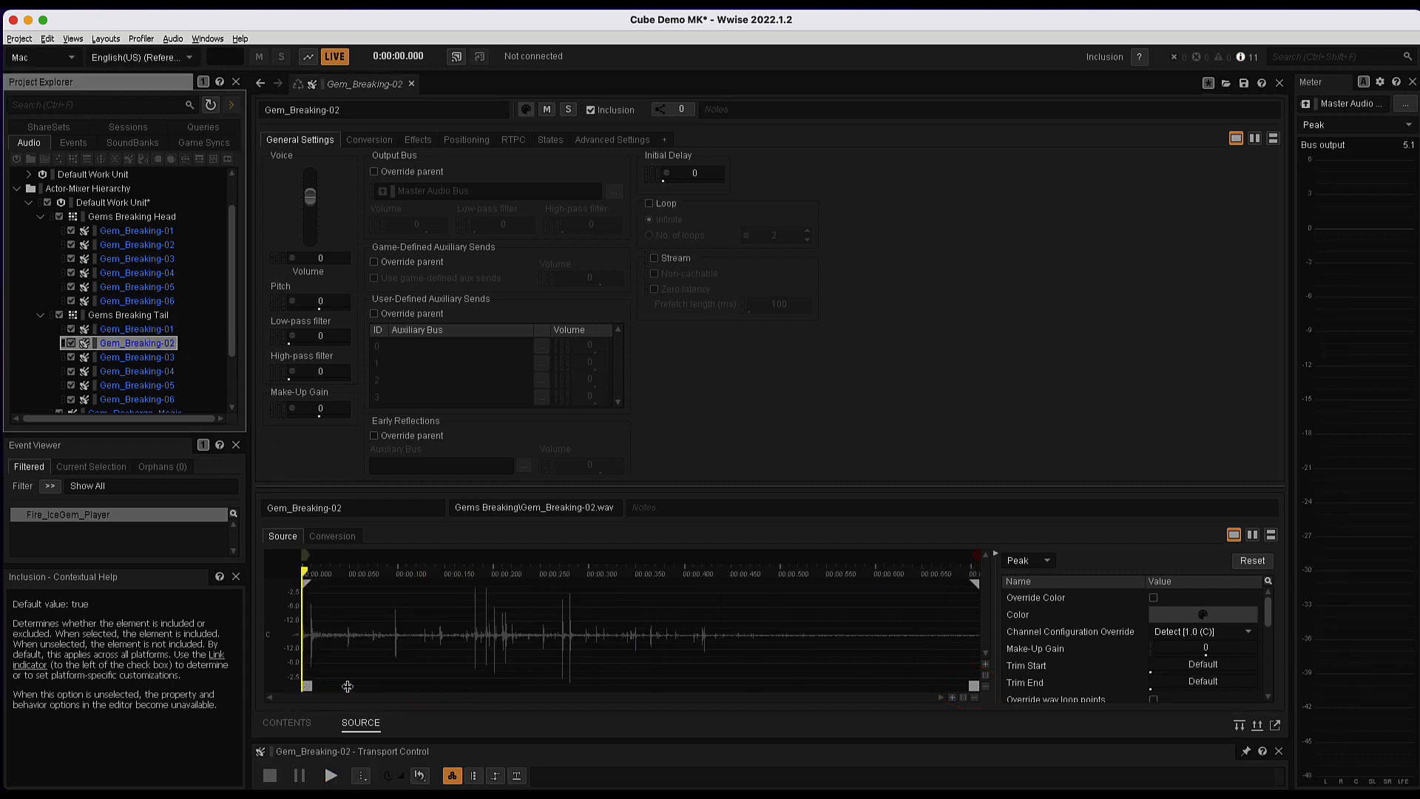
mouse_move(306, 685)
left_mouse_down()
mouse_move(493, 682)
mouse_move(452, 684)
left_mouse_up()
left_click_drag(452, 579, 481, 584)
left_click(331, 775)
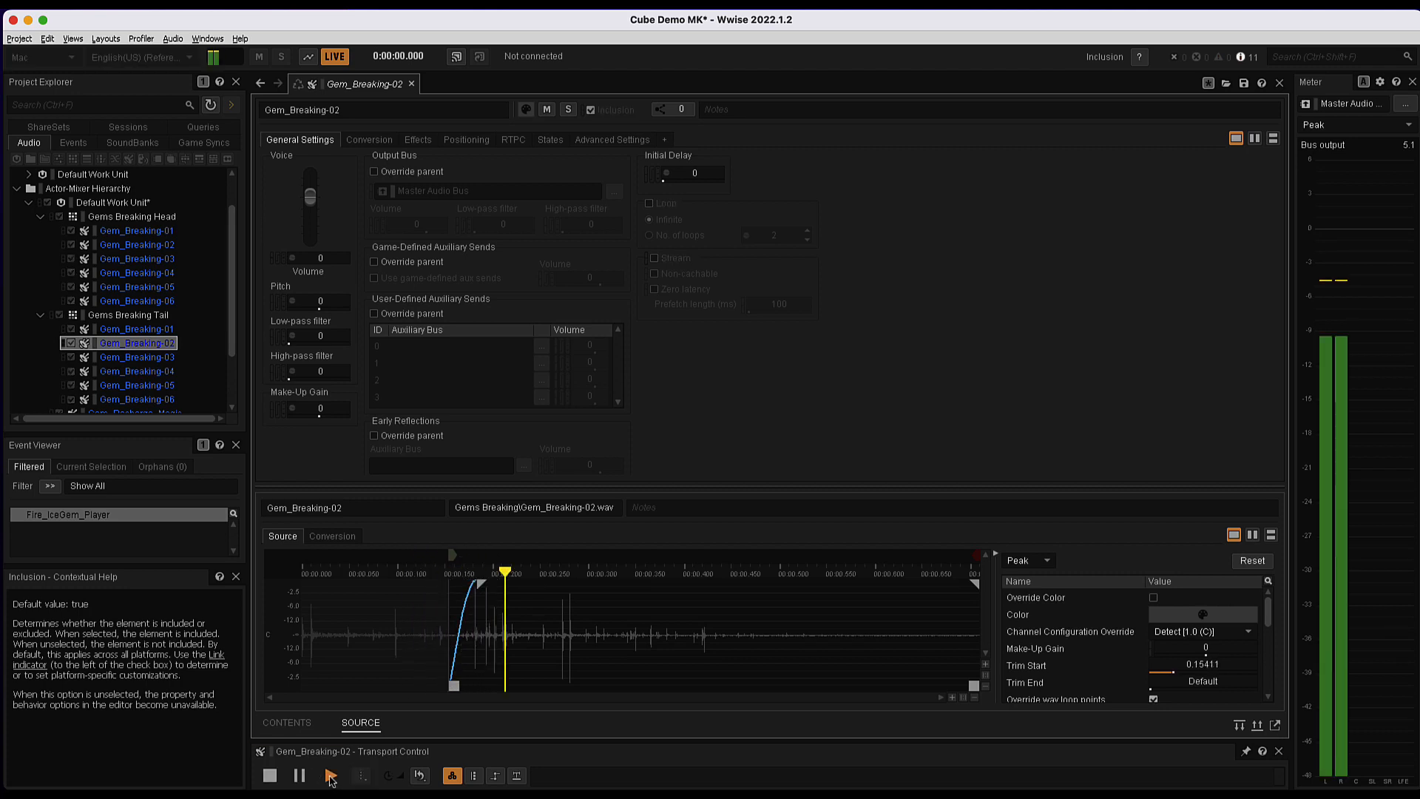
In Gems Breaking Tail, trim the start of Gem_Breaking-04 to about 0.113 and add a short fade-in.
left_click(137, 356)
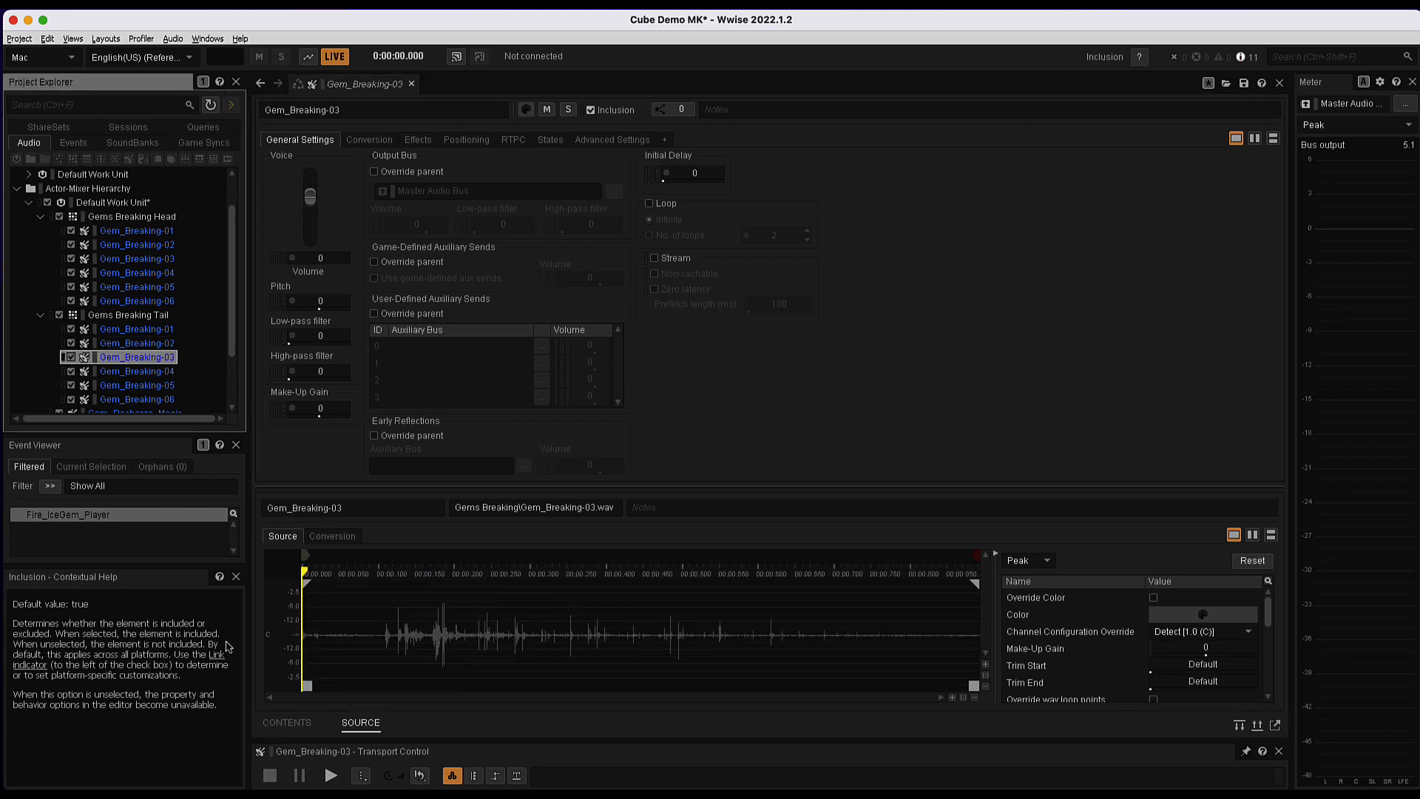
key("Down")
left_click_drag(307, 685, 399, 670)
left_click_drag(398, 585, 423, 596)
In Gems Breaking Tail, trim the starts of Gem_Breaking-05 and Gem_Breaking-06 to their main break, add fade-ins, and audition.
left_click(127, 385)
left_click_drag(307, 685, 445, 685)
left_click_drag(445, 585, 488, 590)
left_click(137, 399)
left_click_drag(307, 685, 483, 685)
left_click_drag(484, 584, 527, 586)
key("space")
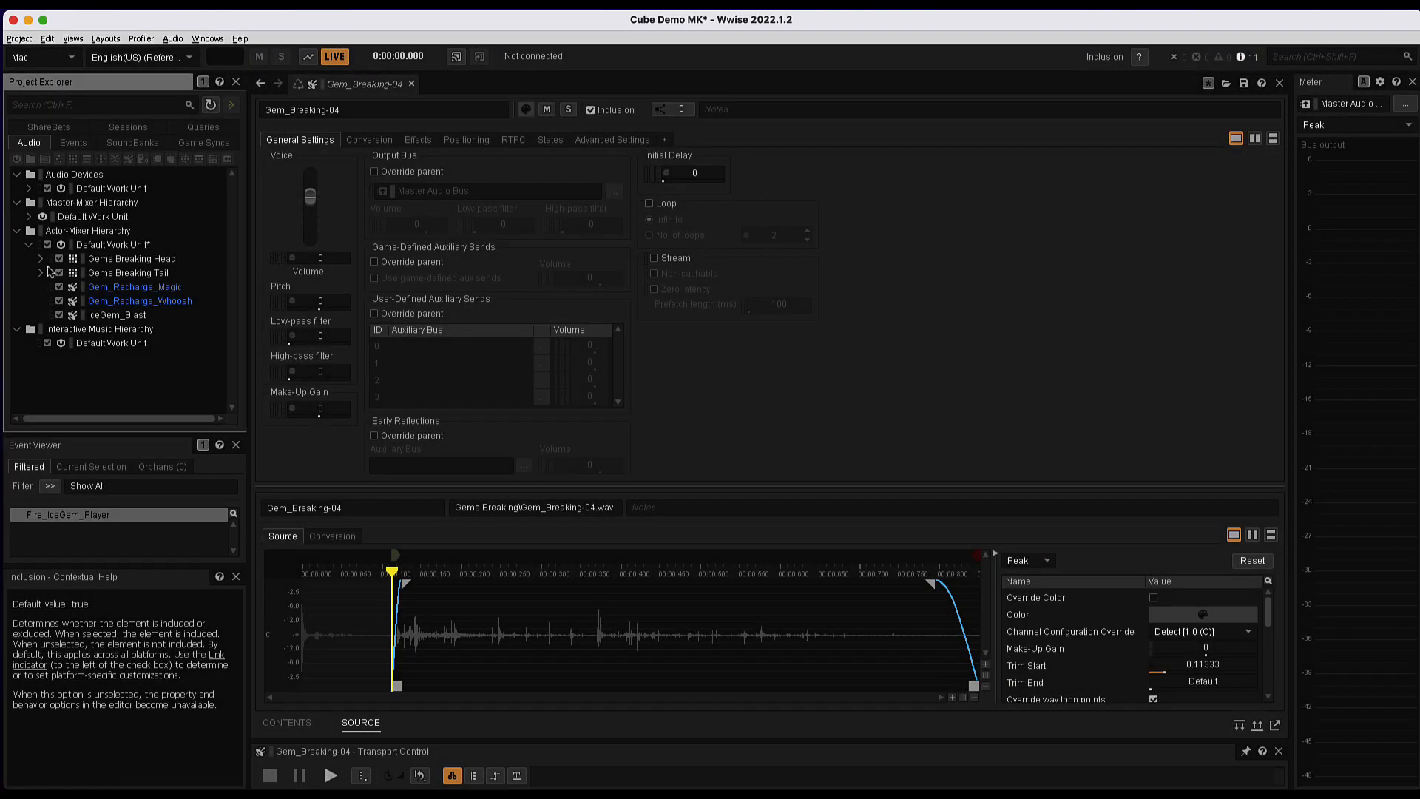
Group Gems Breaking Head and Gems Breaking Tail under a new parent Sequence Container named Gem Drop, and expand it.
left_click(117, 261)
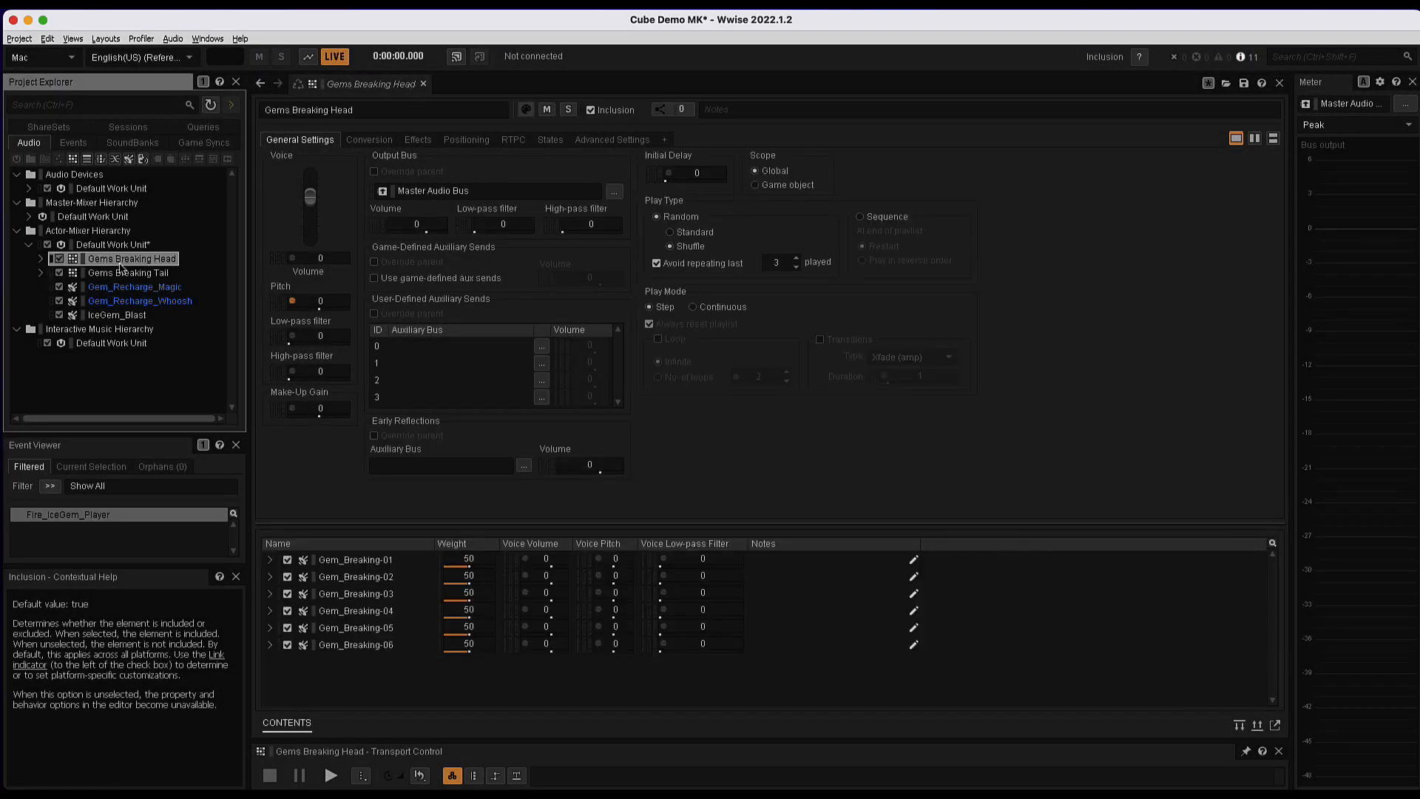
left_click(122, 275, "shift")
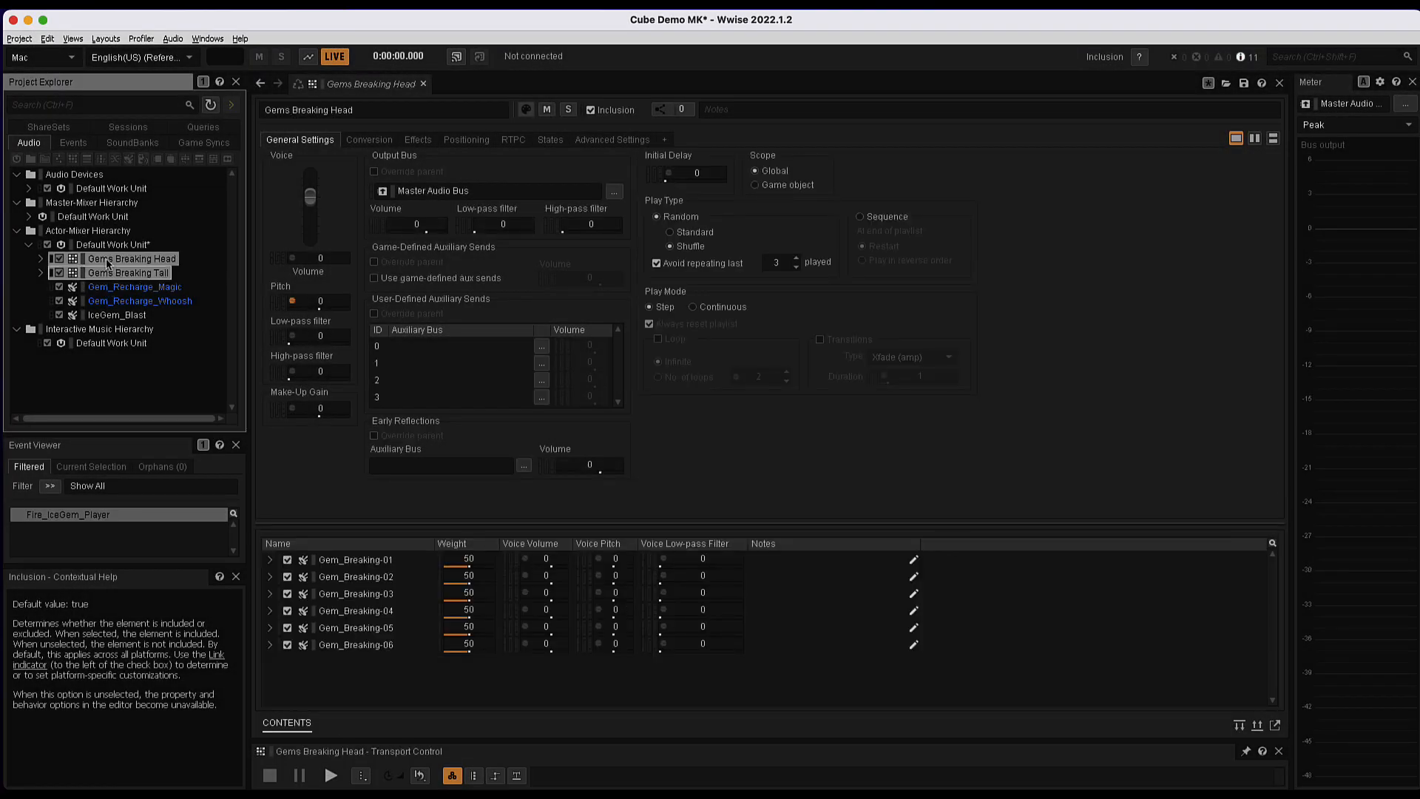
right_click(108, 263)
mouse_move(135, 289)
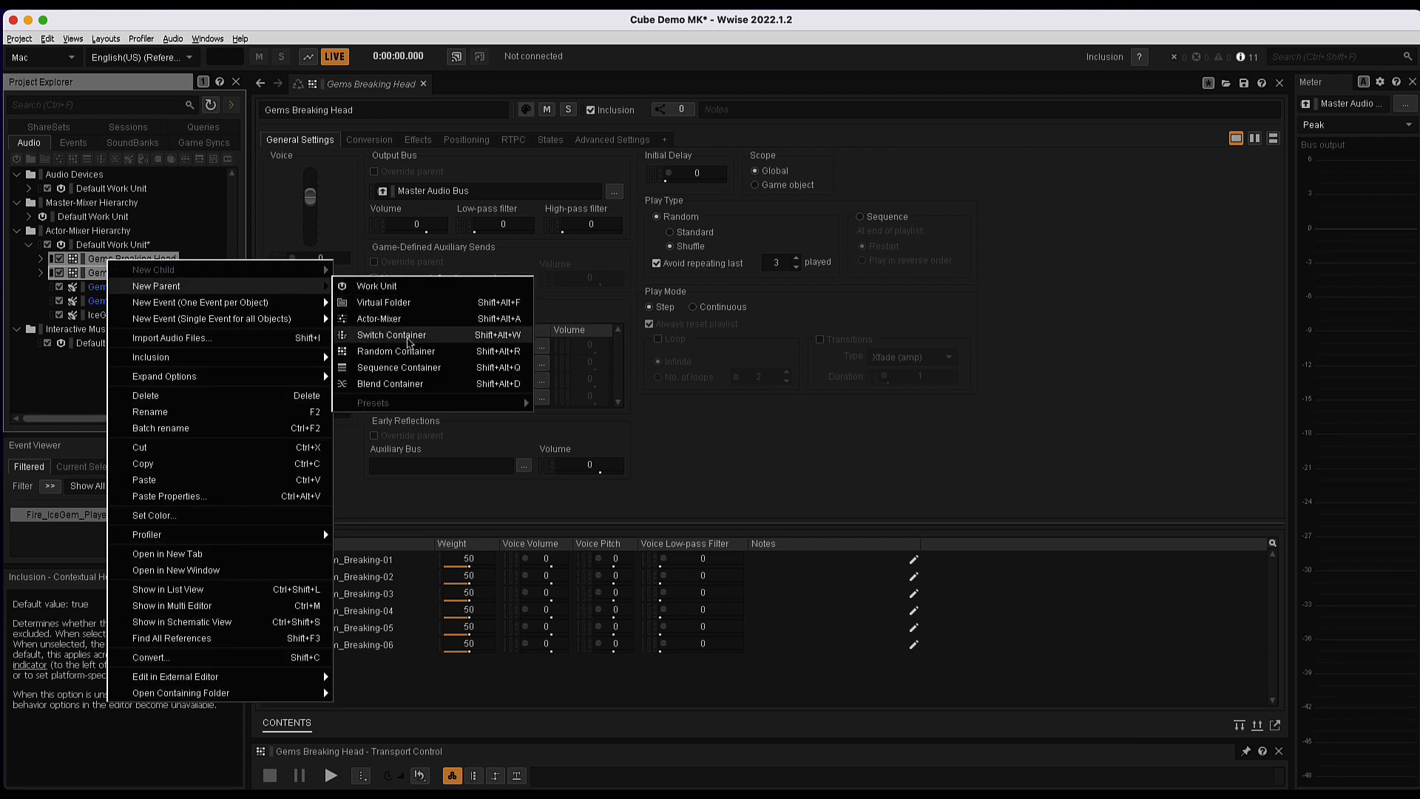
left_click(403, 368)
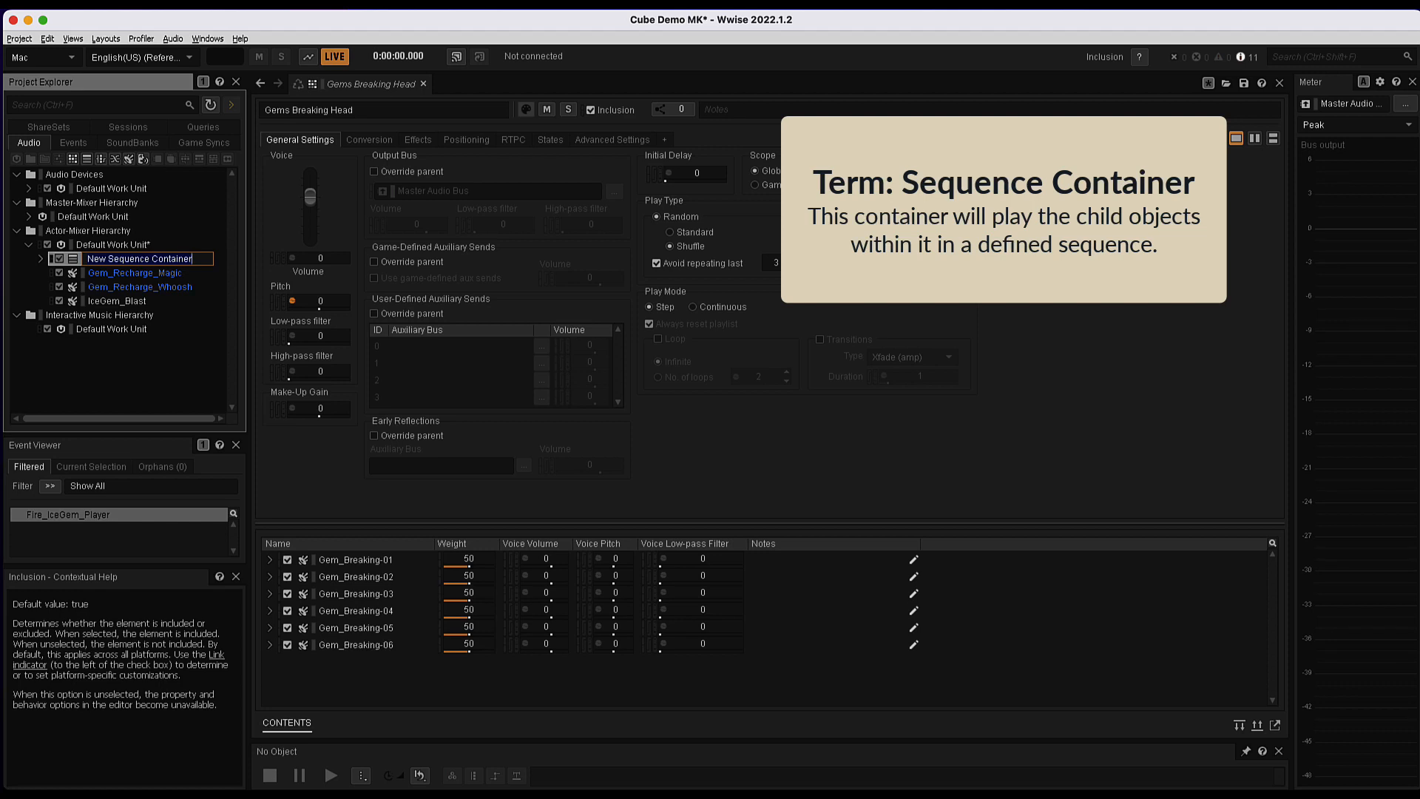
type("Gem")
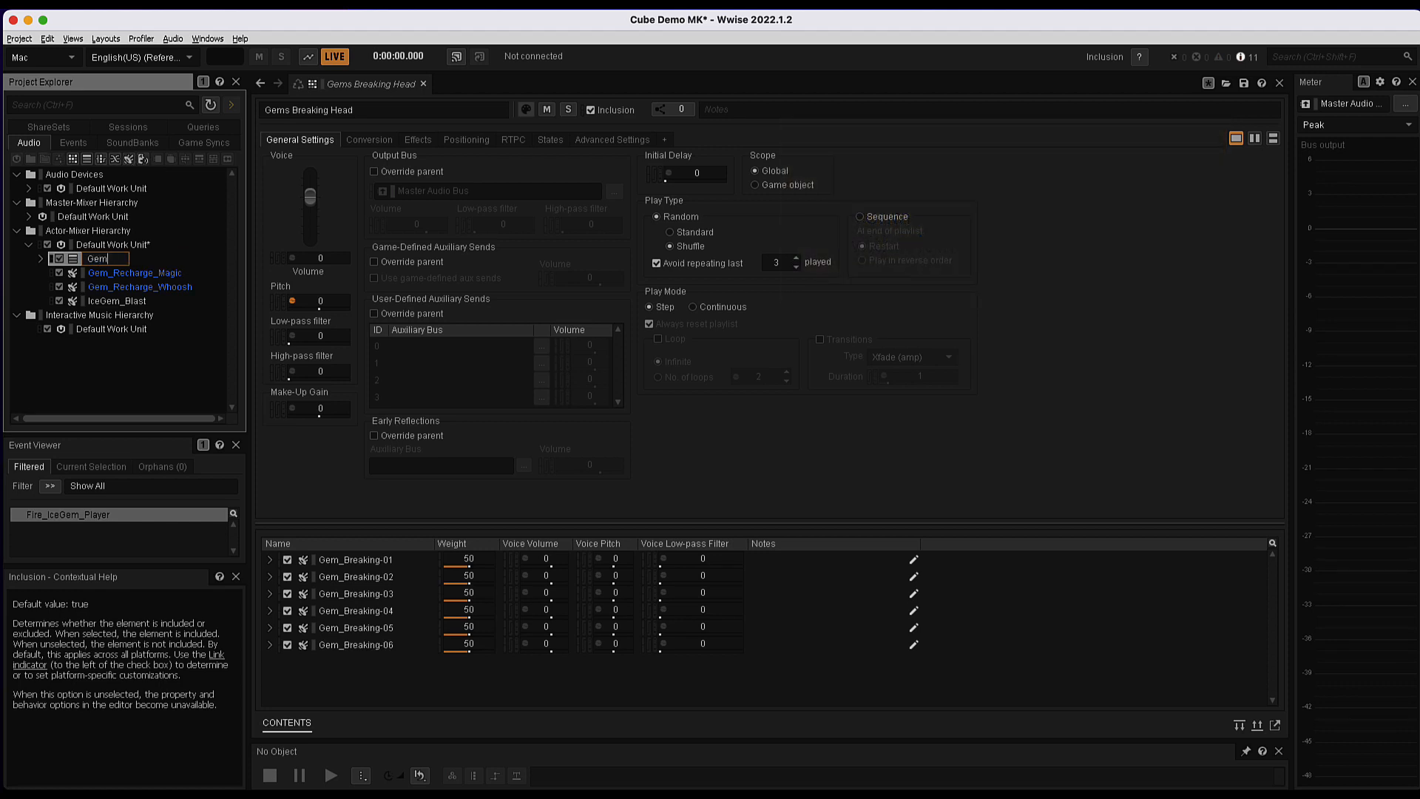
type(" Drop")
key("Return")
key("Right")
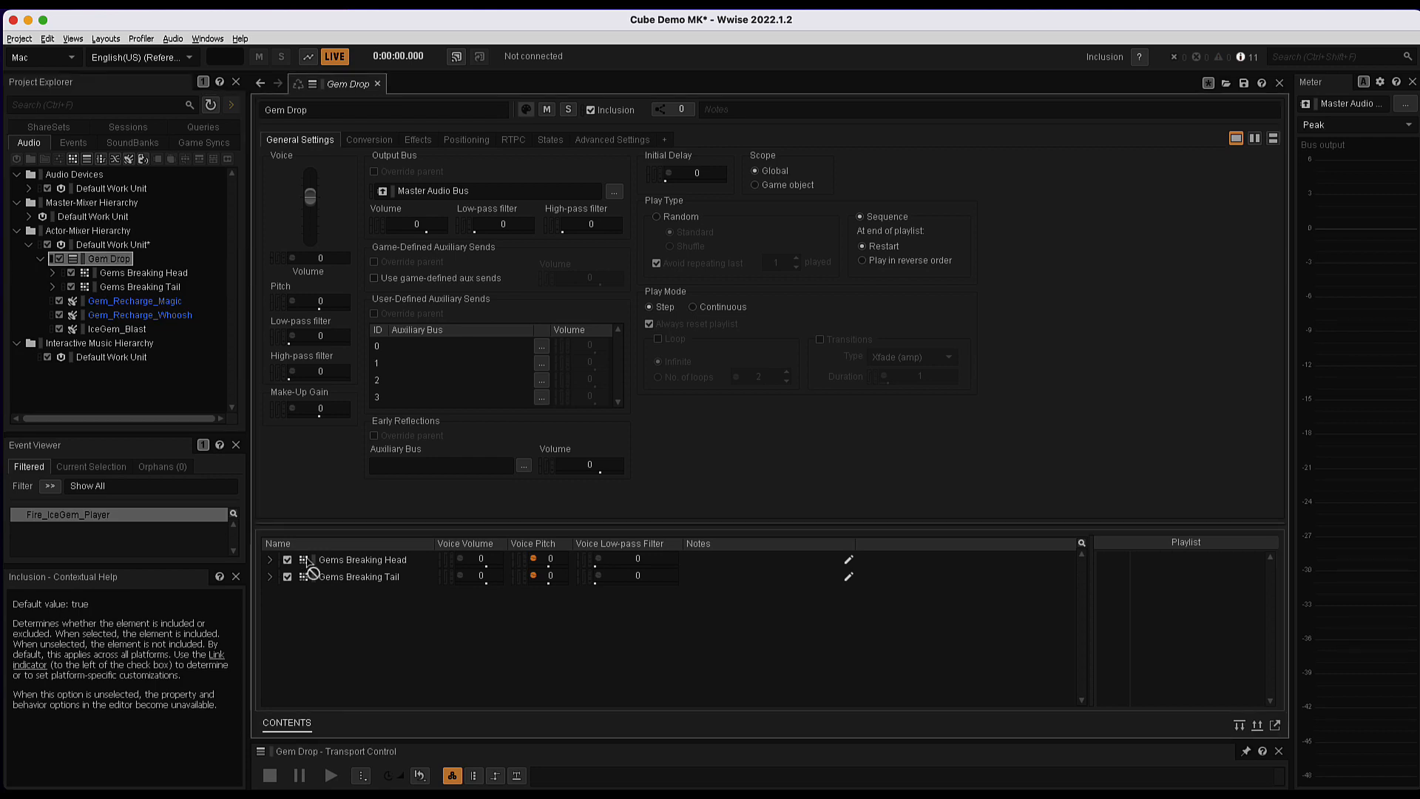
Add Gems Breaking Head followed by Gems Breaking Tail to the Gem Drop playlist, enlarge the playlist area, and audition Gem Drop.
left_click_drag(303, 563, 1160, 561)
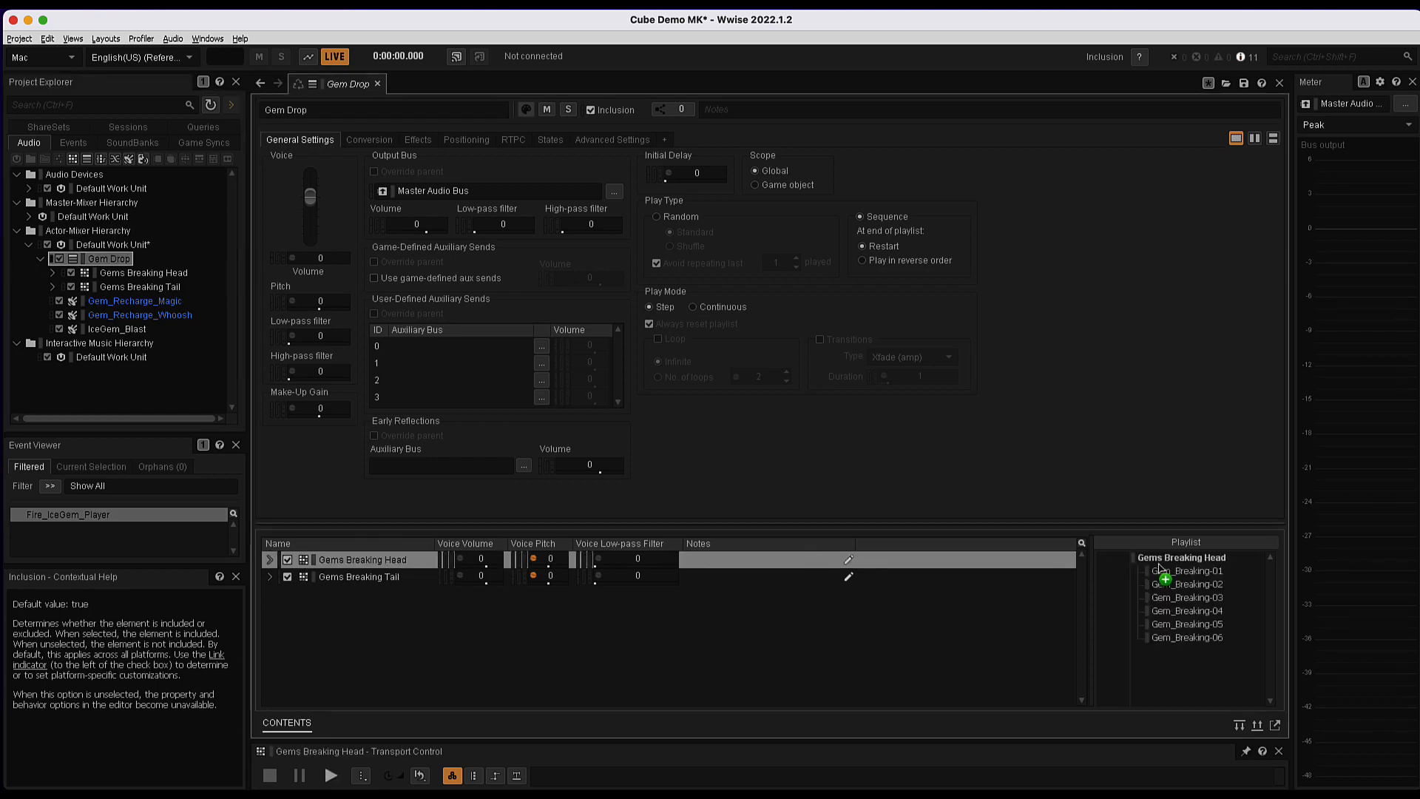
left_click(1123, 559)
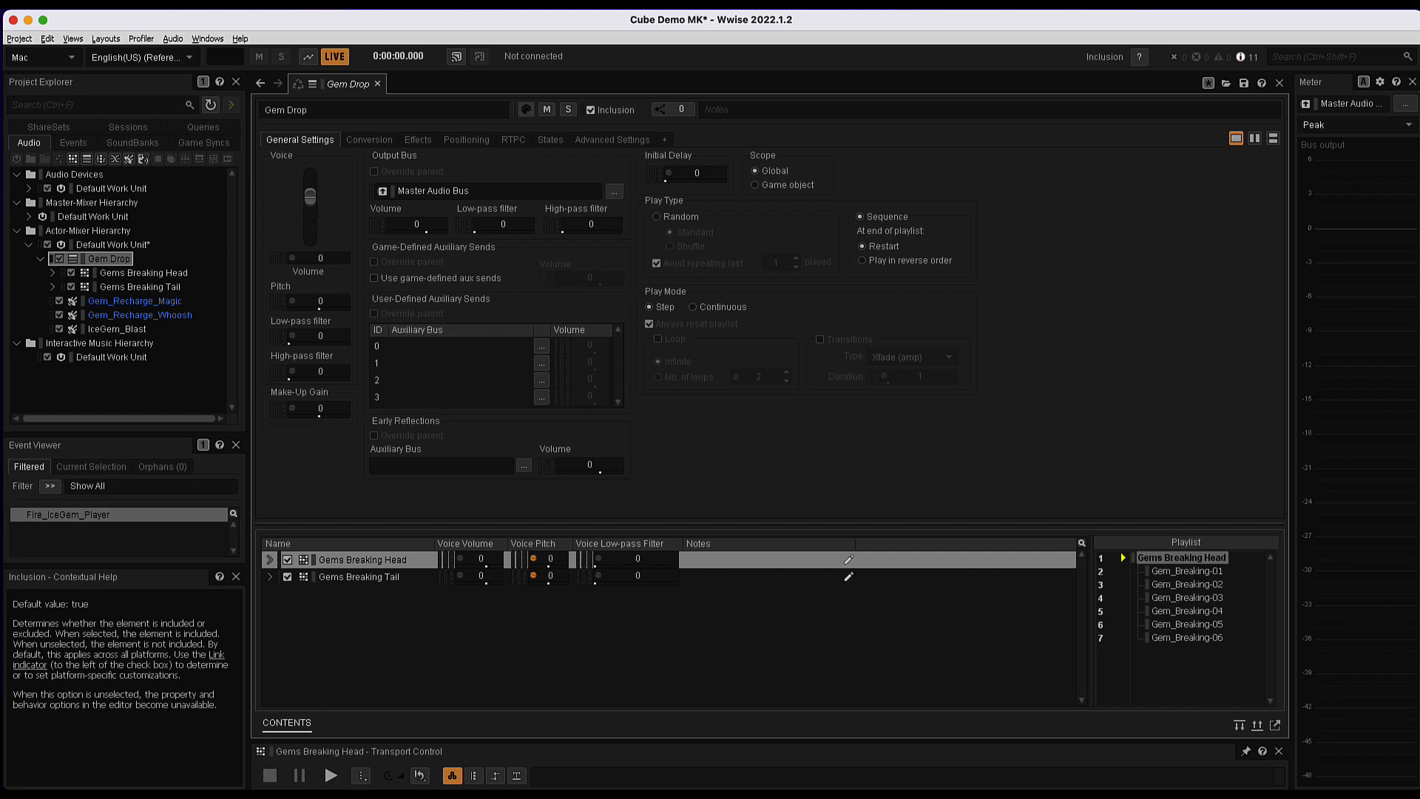
left_click_drag(303, 584, 1163, 673)
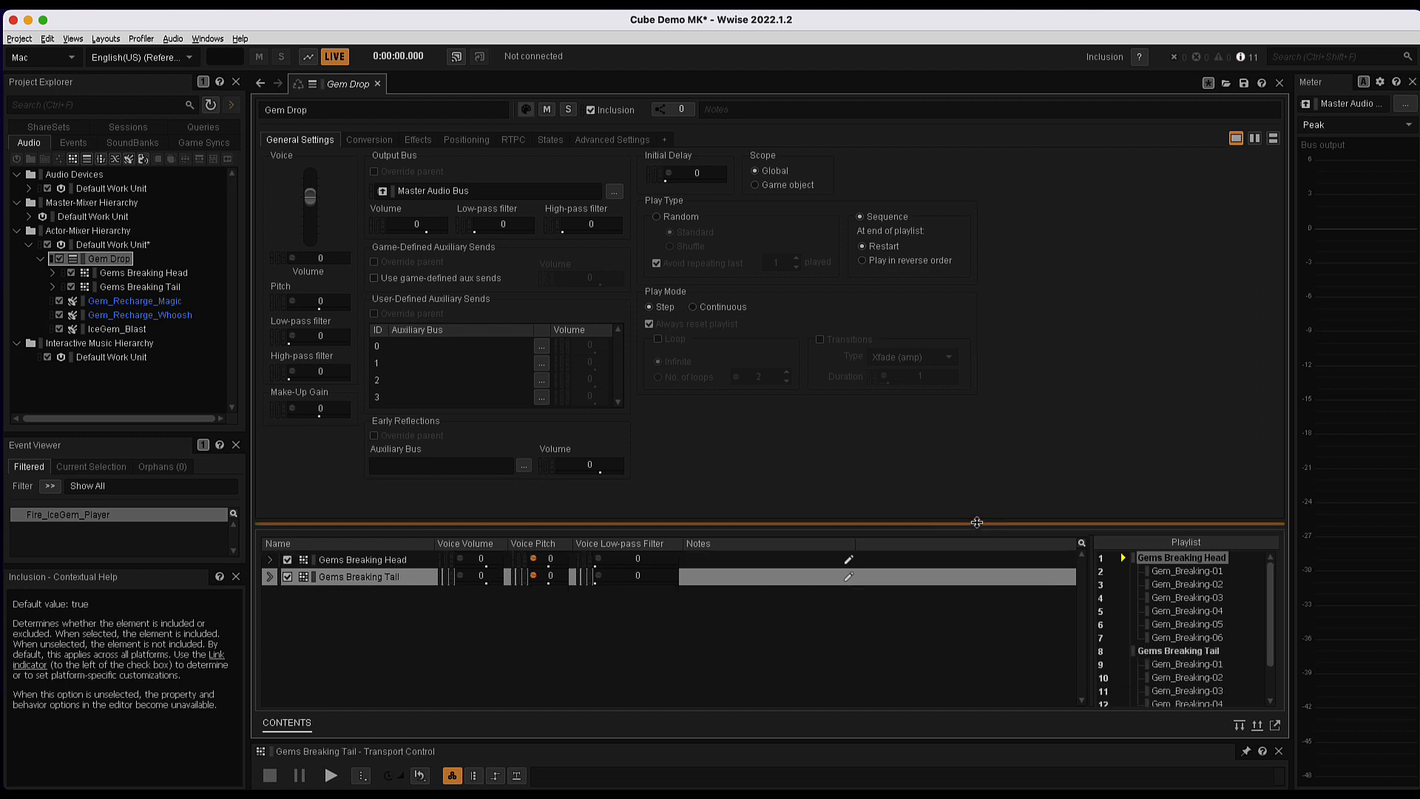
left_click_drag(973, 523, 954, 426)
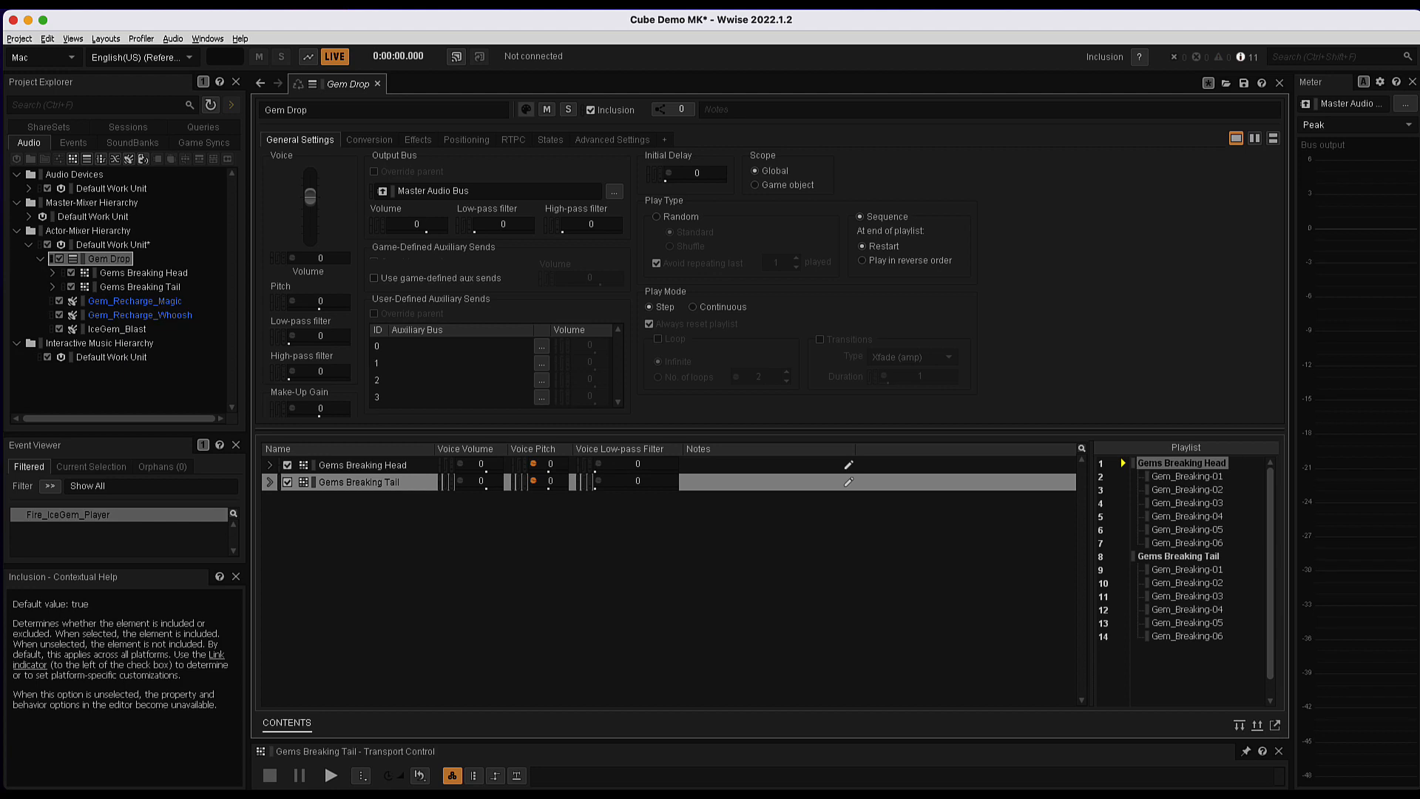
left_click(102, 260)
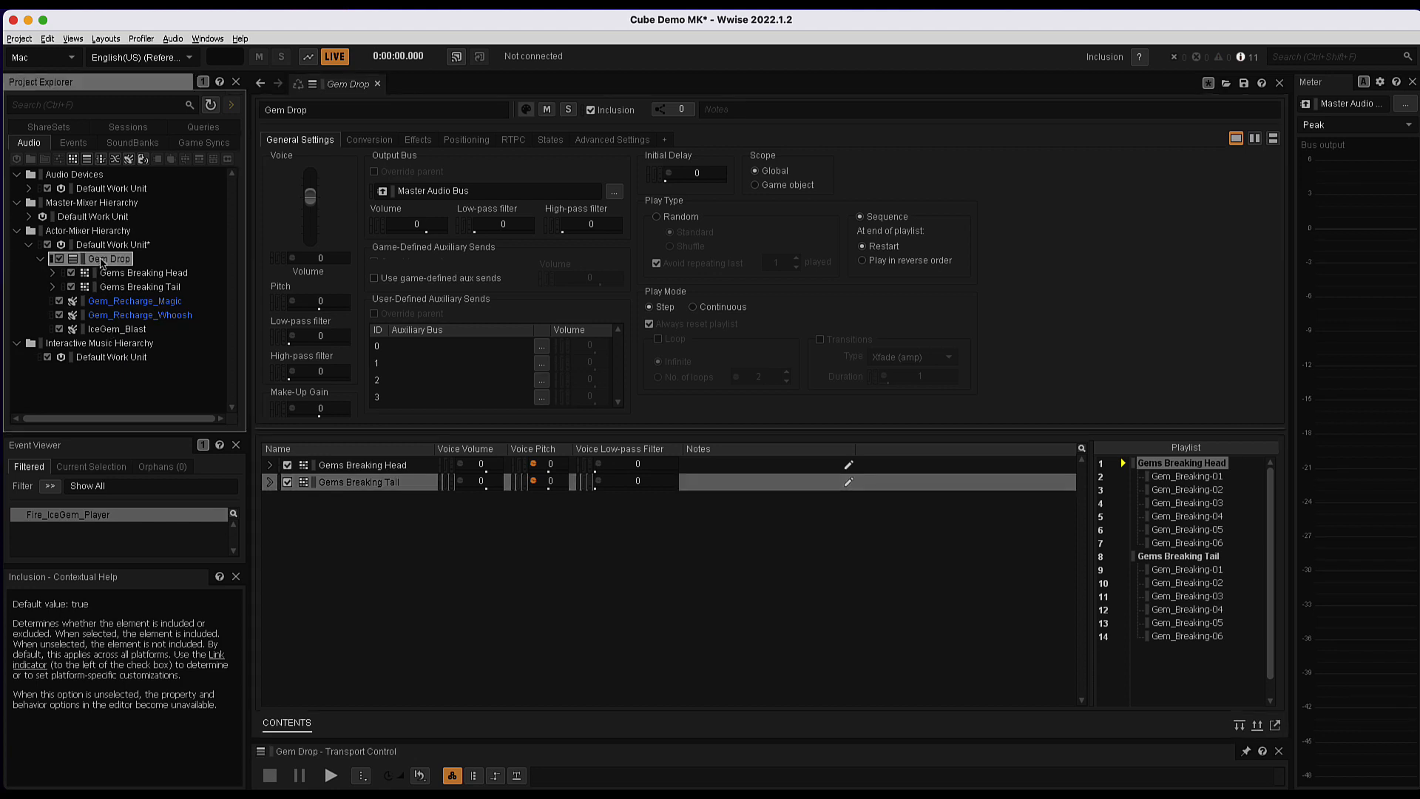
left_click(331, 775)
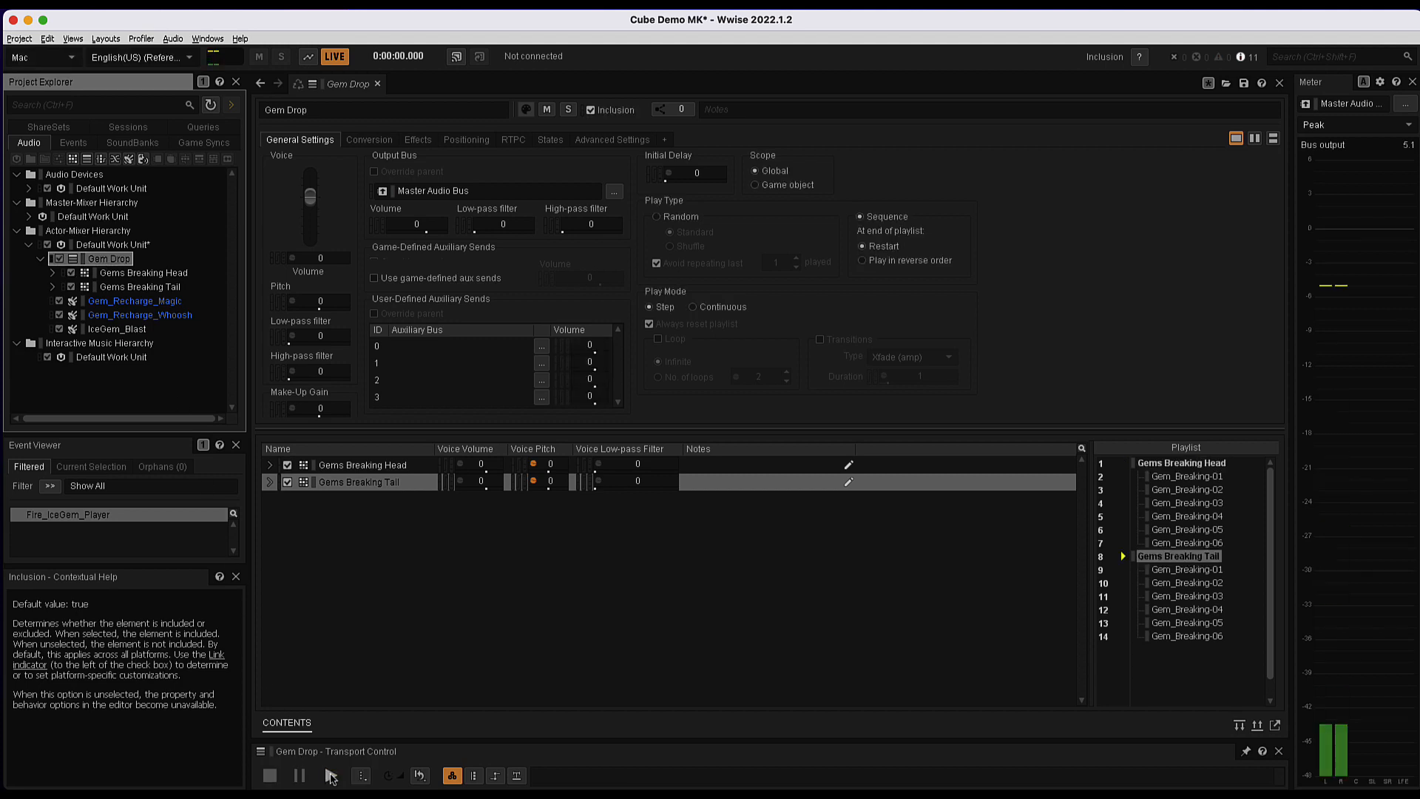
Audition the Gem Drop sequence several times in Step play mode.
left_click(330, 776)
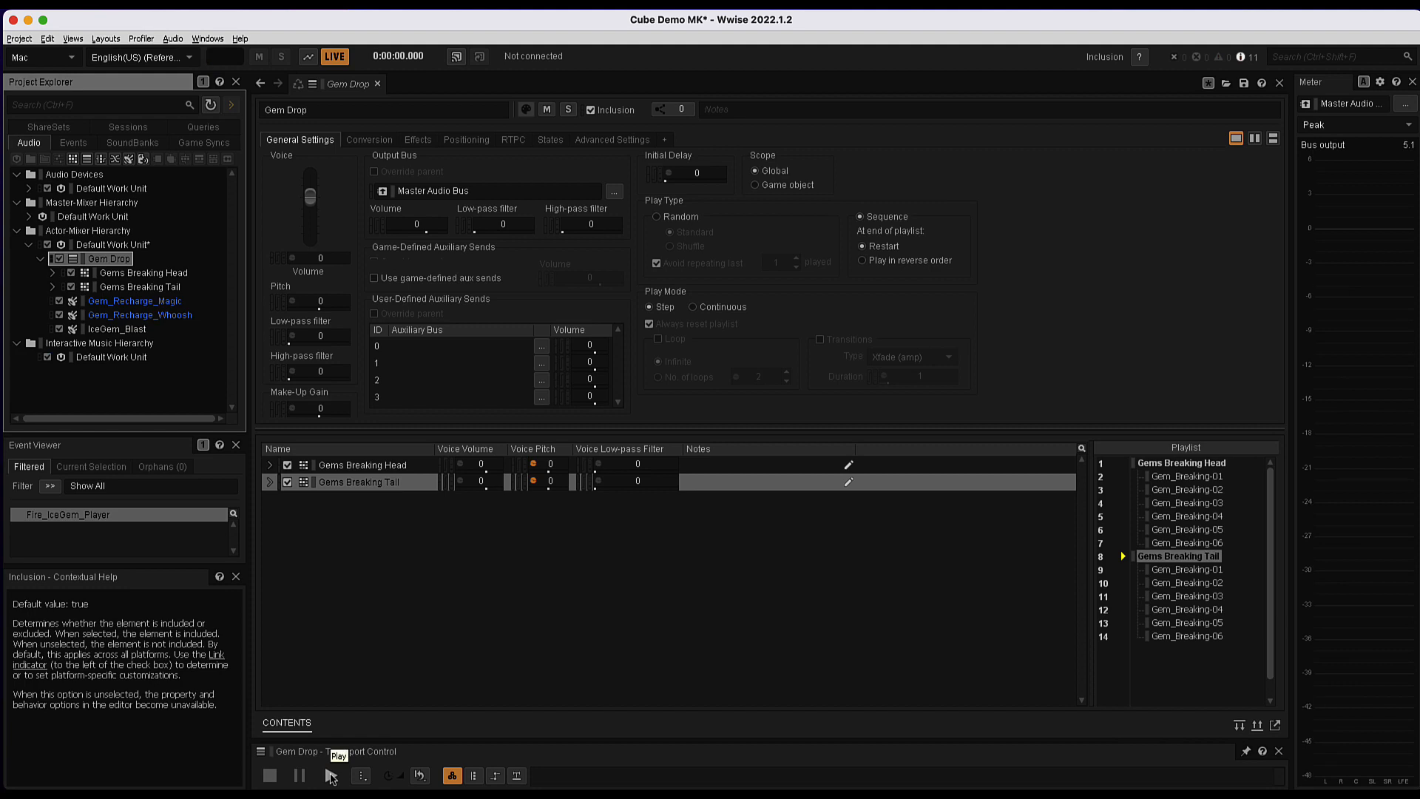
left_click(330, 775)
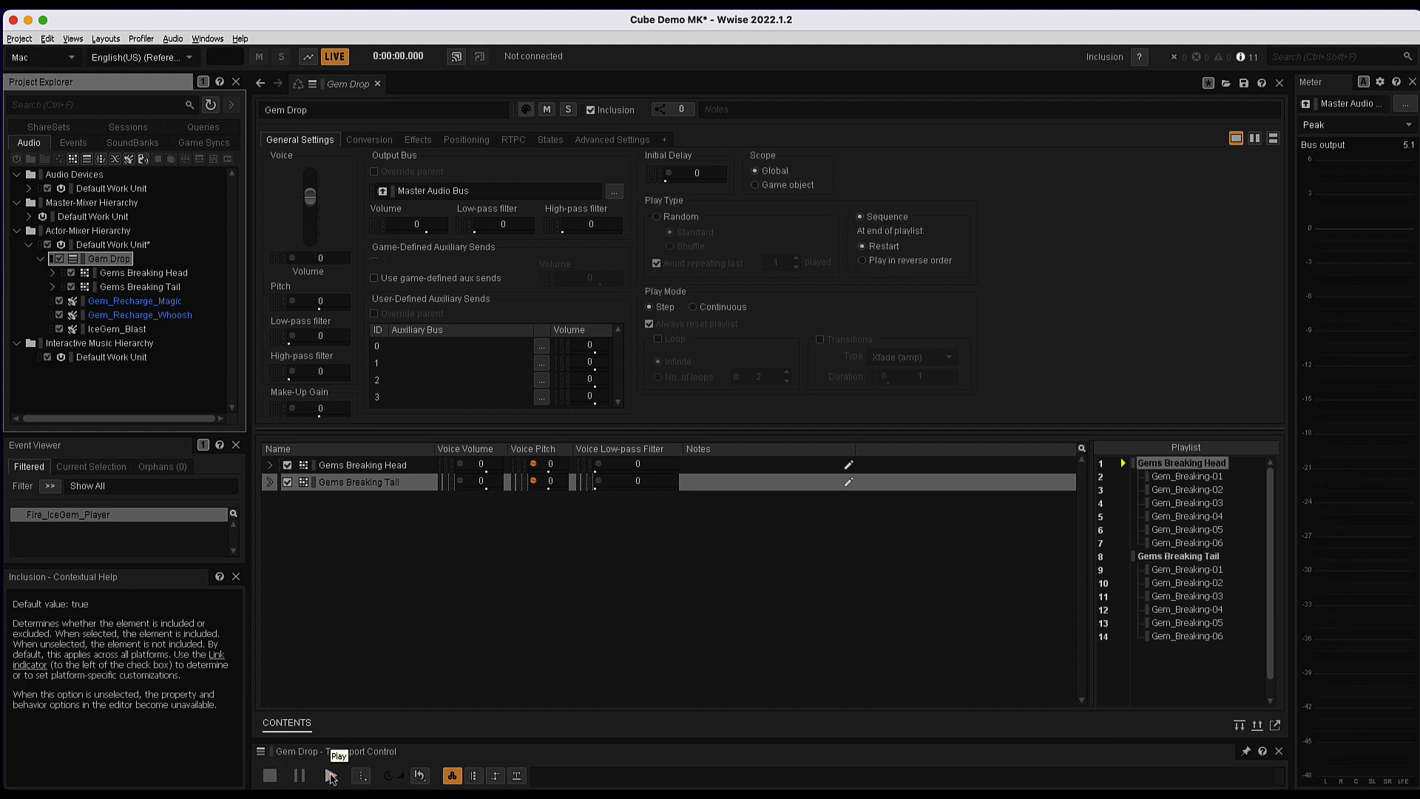
left_click(331, 775)
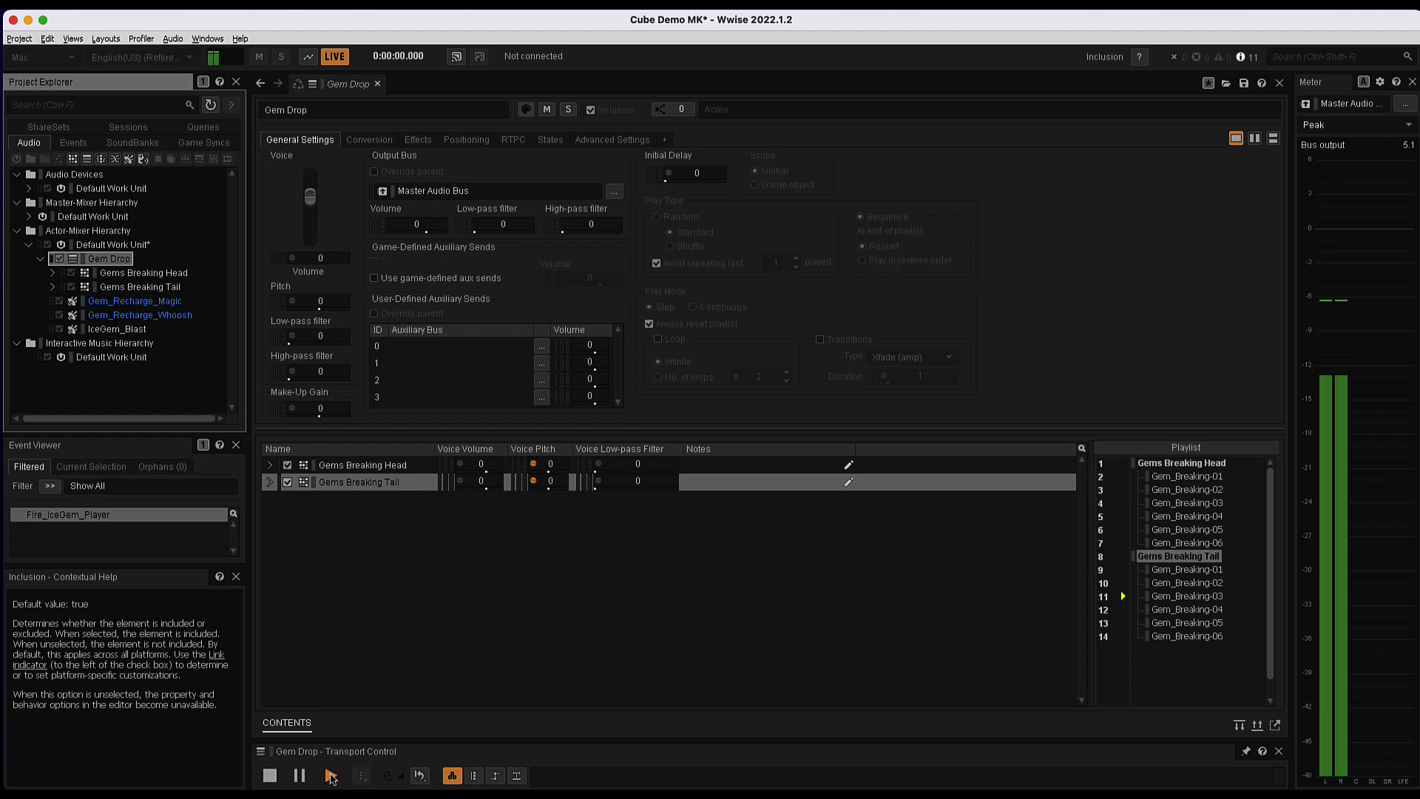
left_click(331, 776)
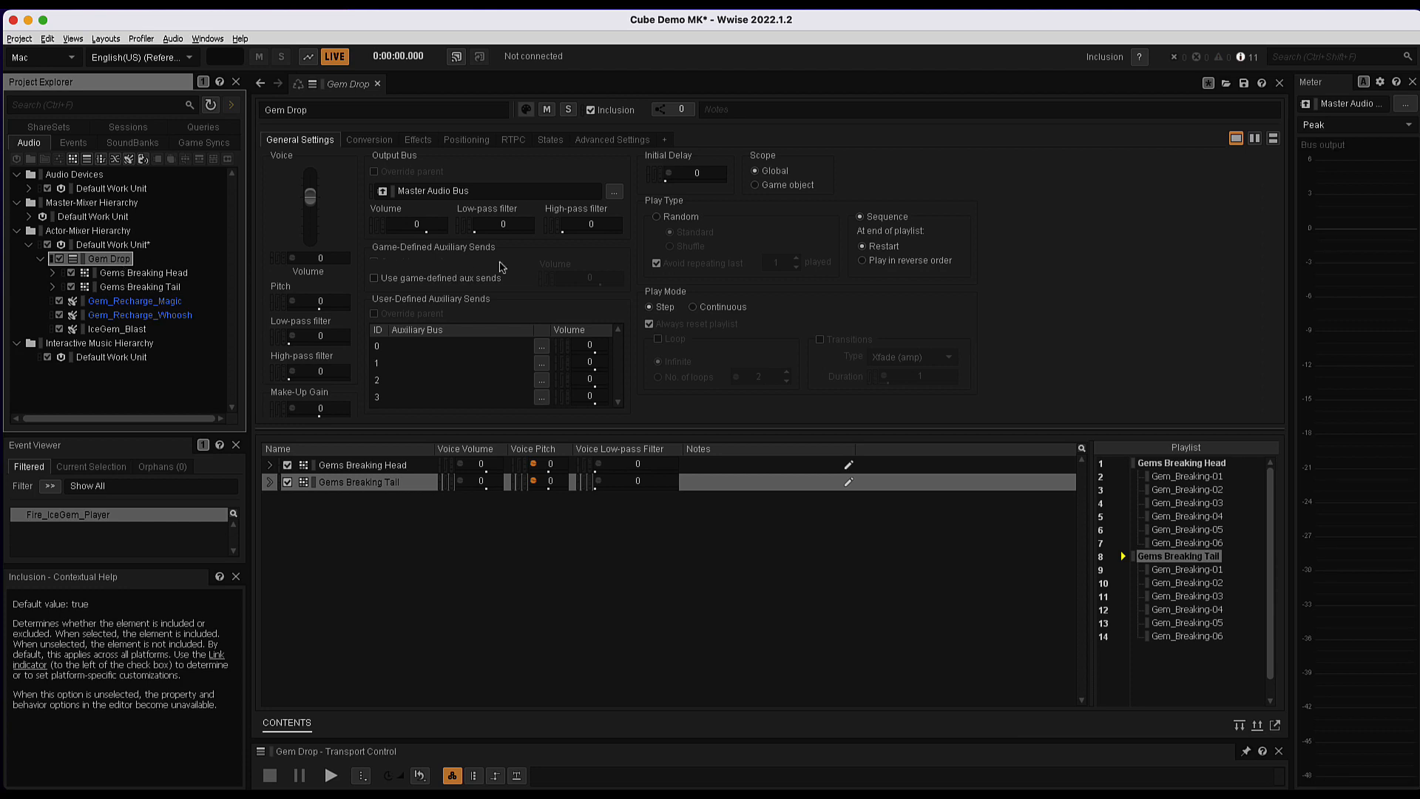
Set Gem Drop's play mode to Continuous and audition the container.
left_click(693, 307)
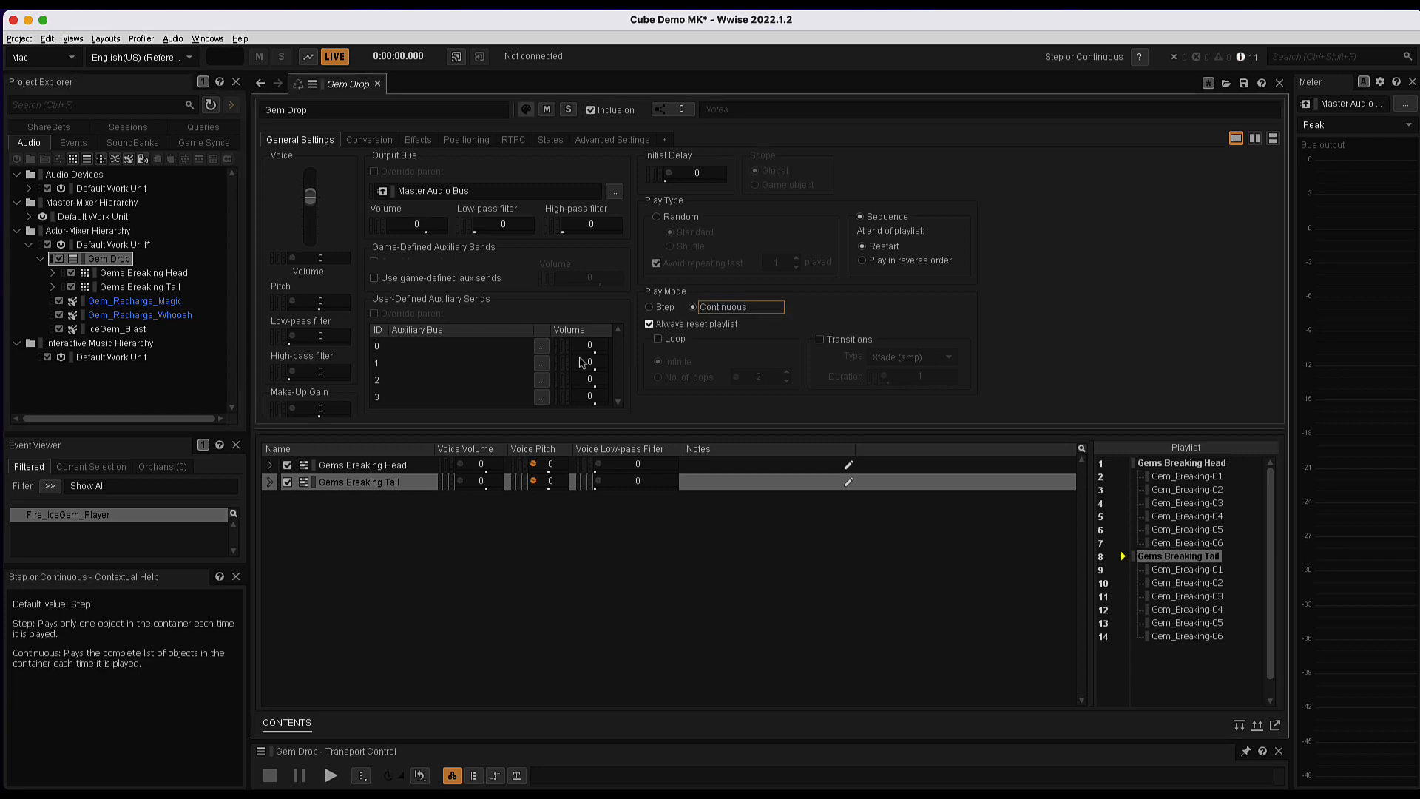
left_click(331, 776)
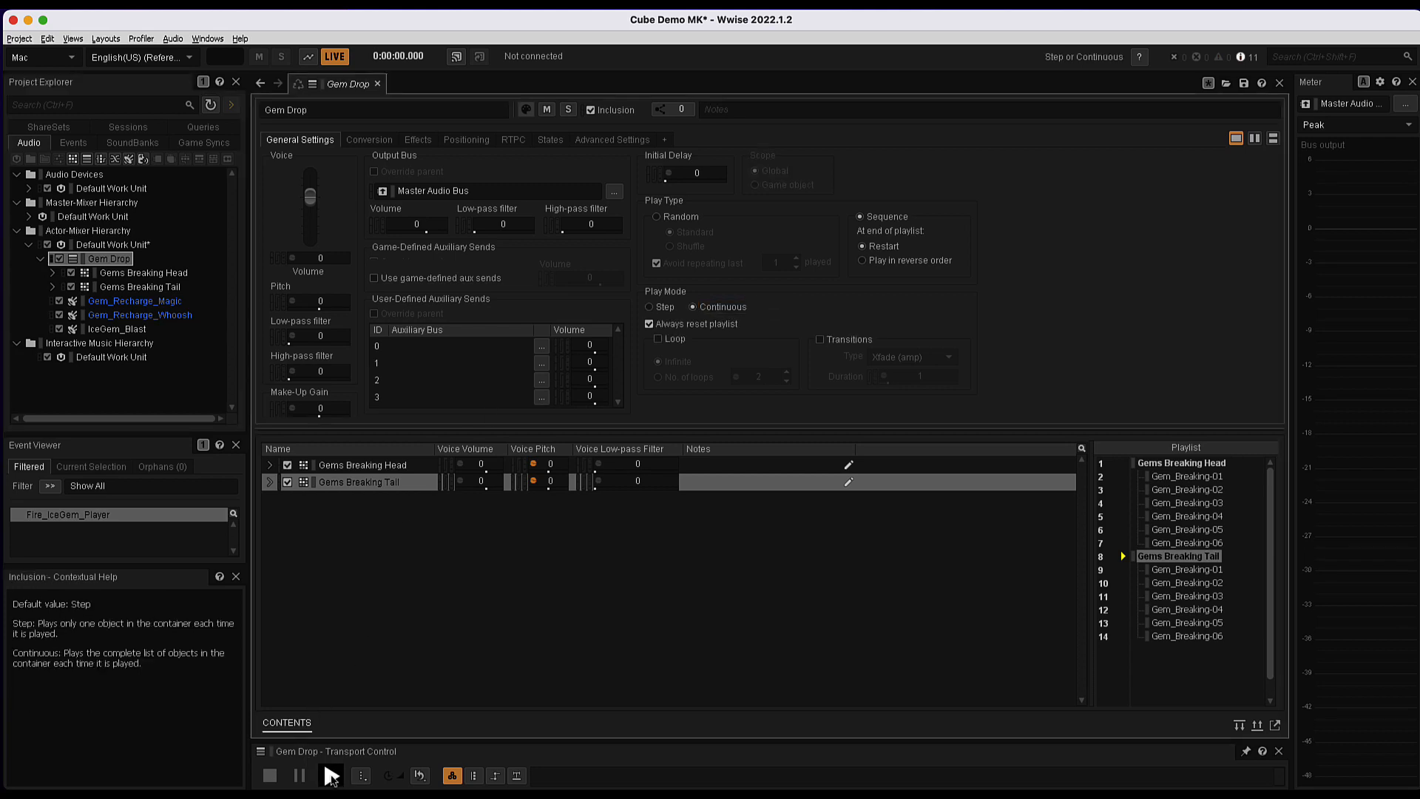
left_click(331, 776)
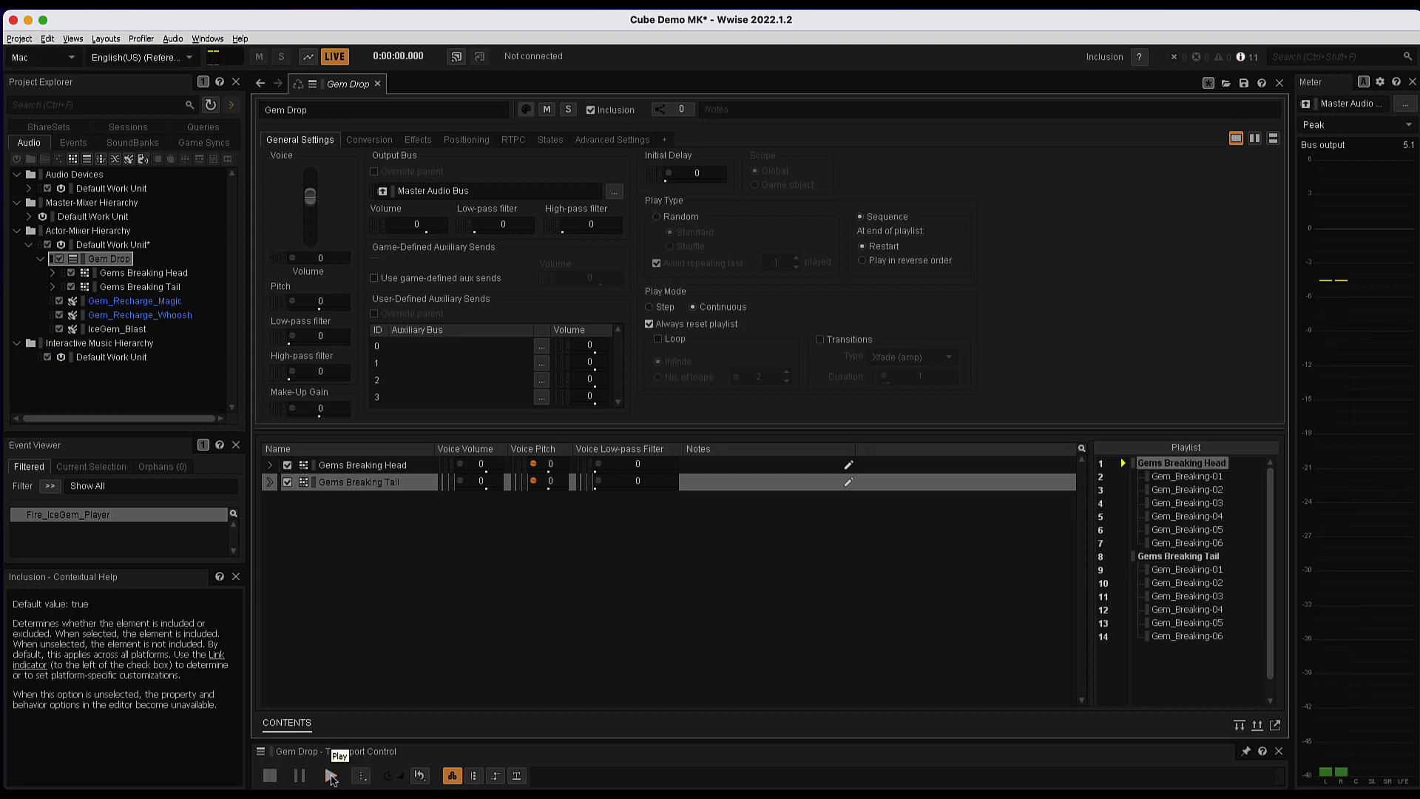
left_click(331, 776)
left_click(331, 776)
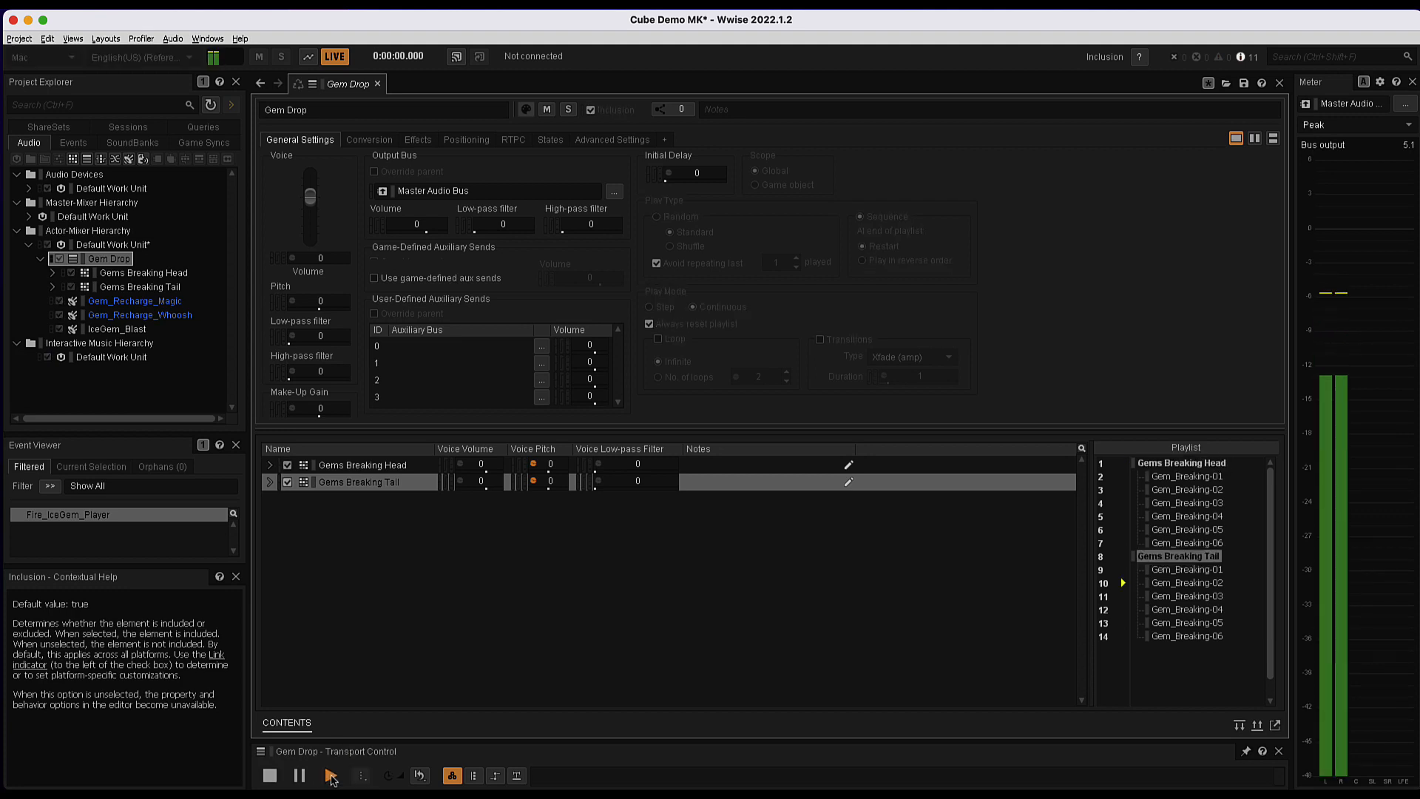
left_click(331, 776)
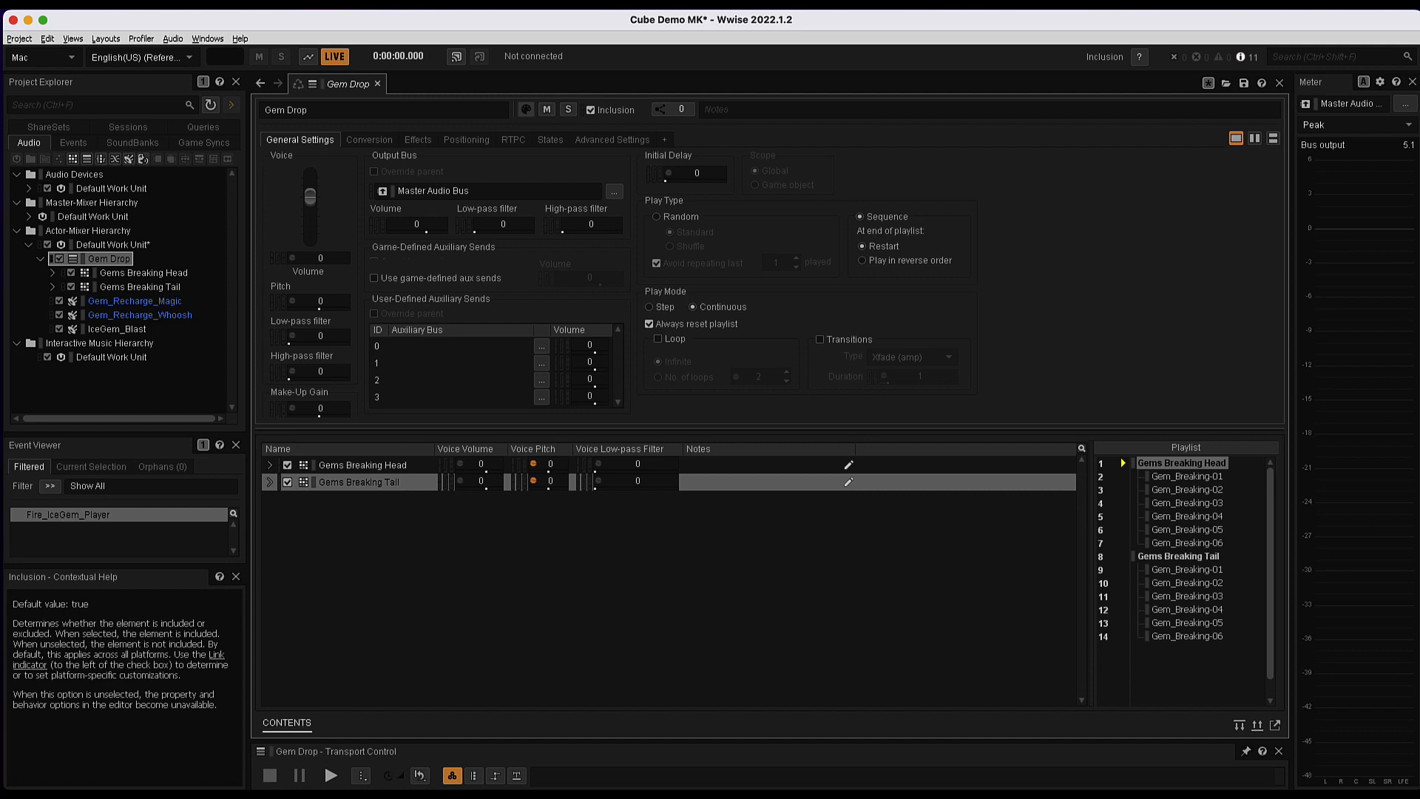
Replay Gem Drop repeatedly to judge the gap between the head and tail sounds.
key("super+Tab")
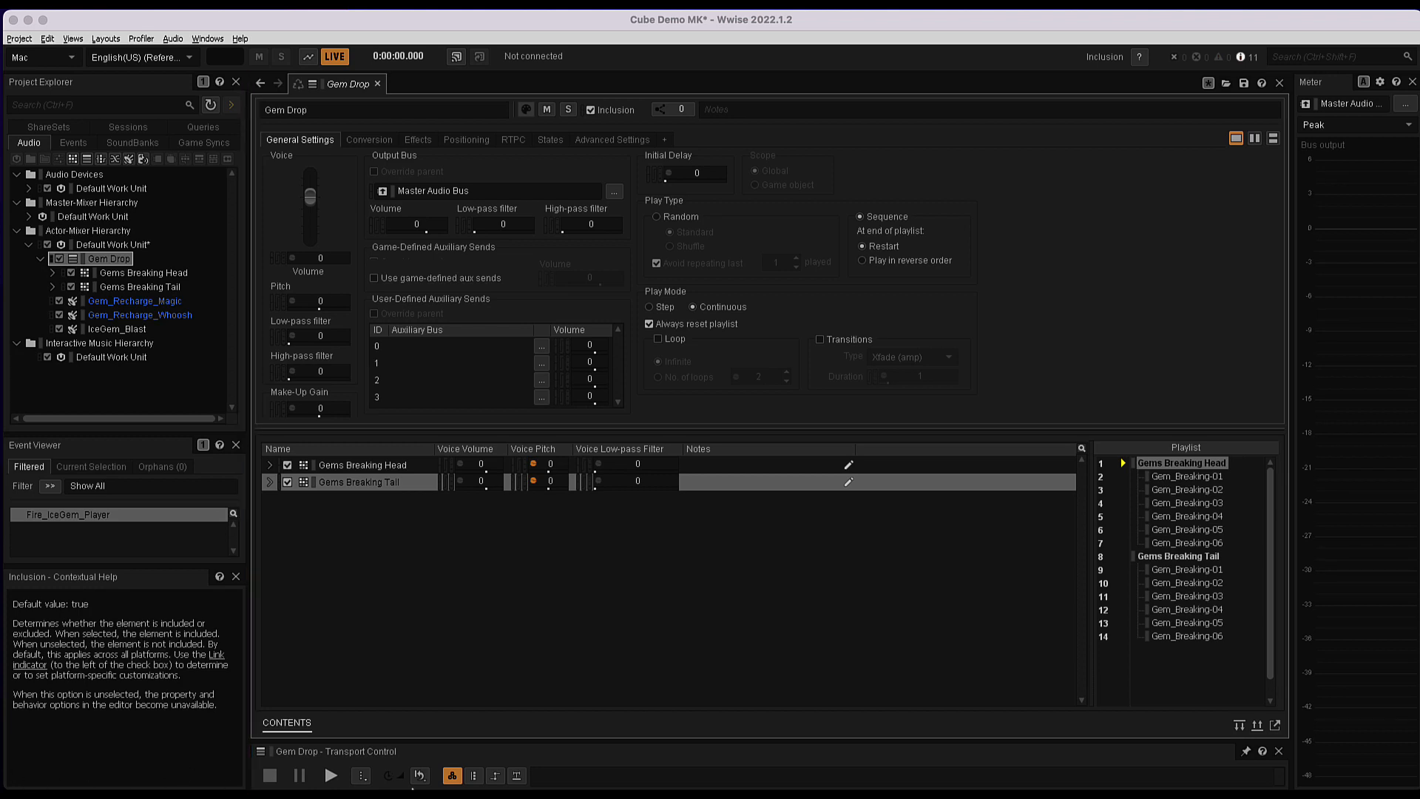
left_click(329, 777)
left_click(329, 776)
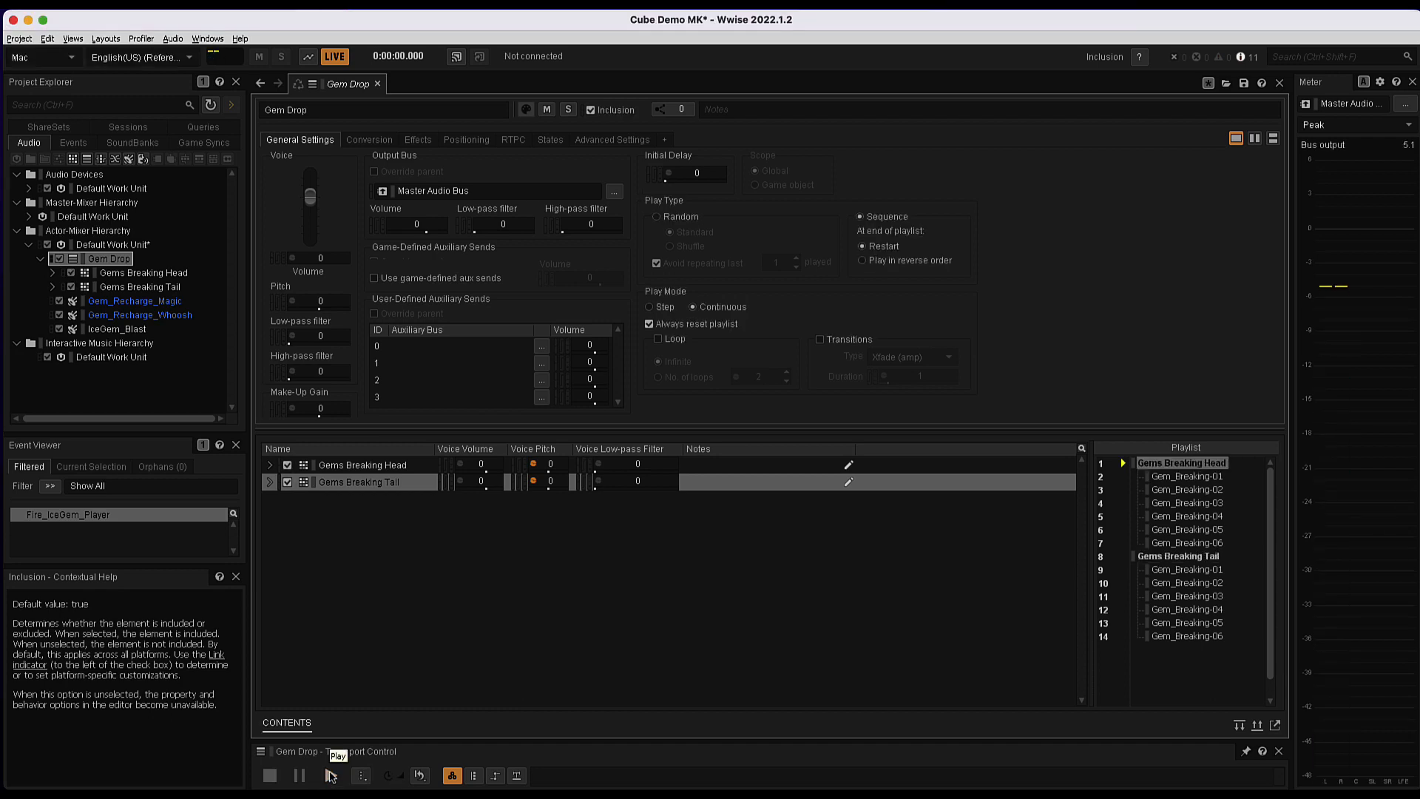
left_click(331, 777)
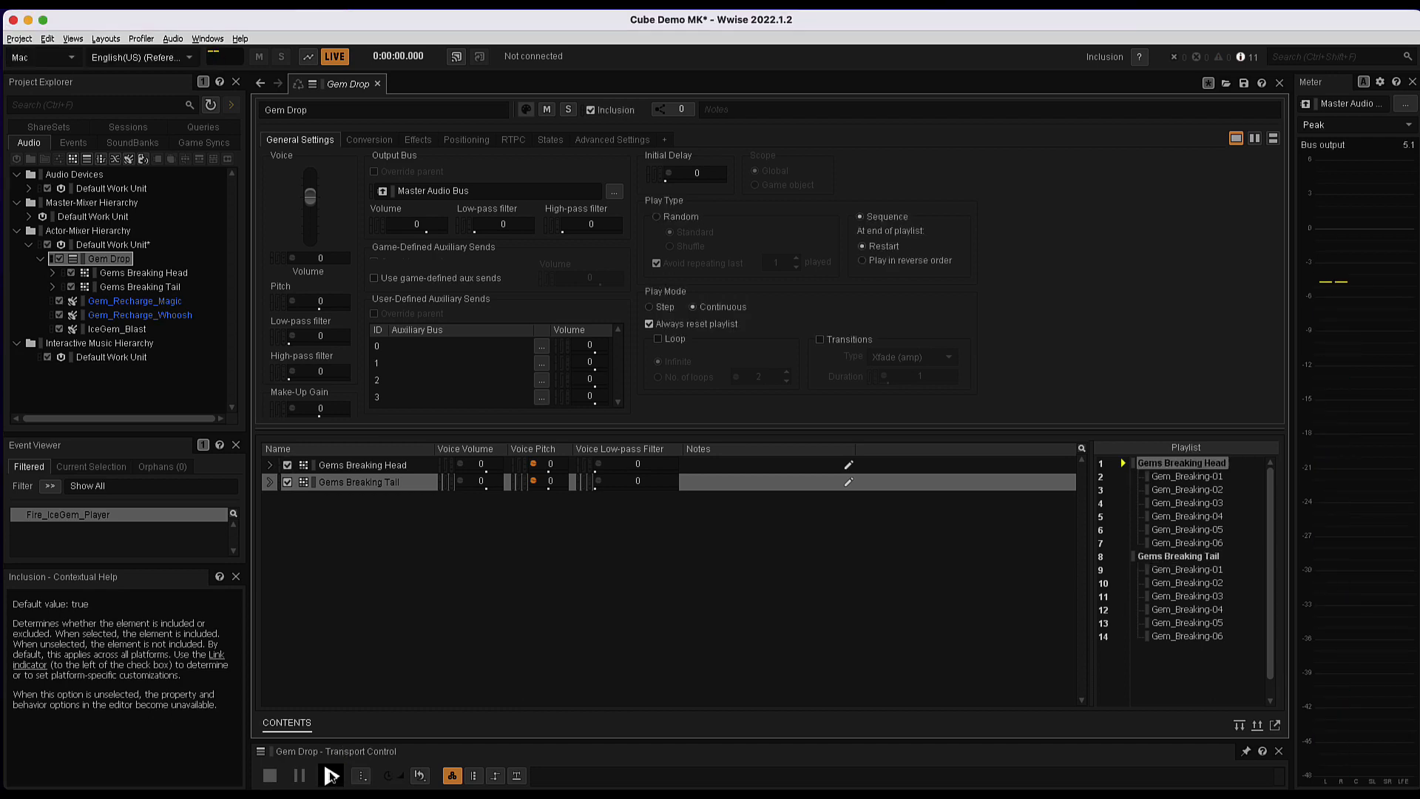
left_click(331, 776)
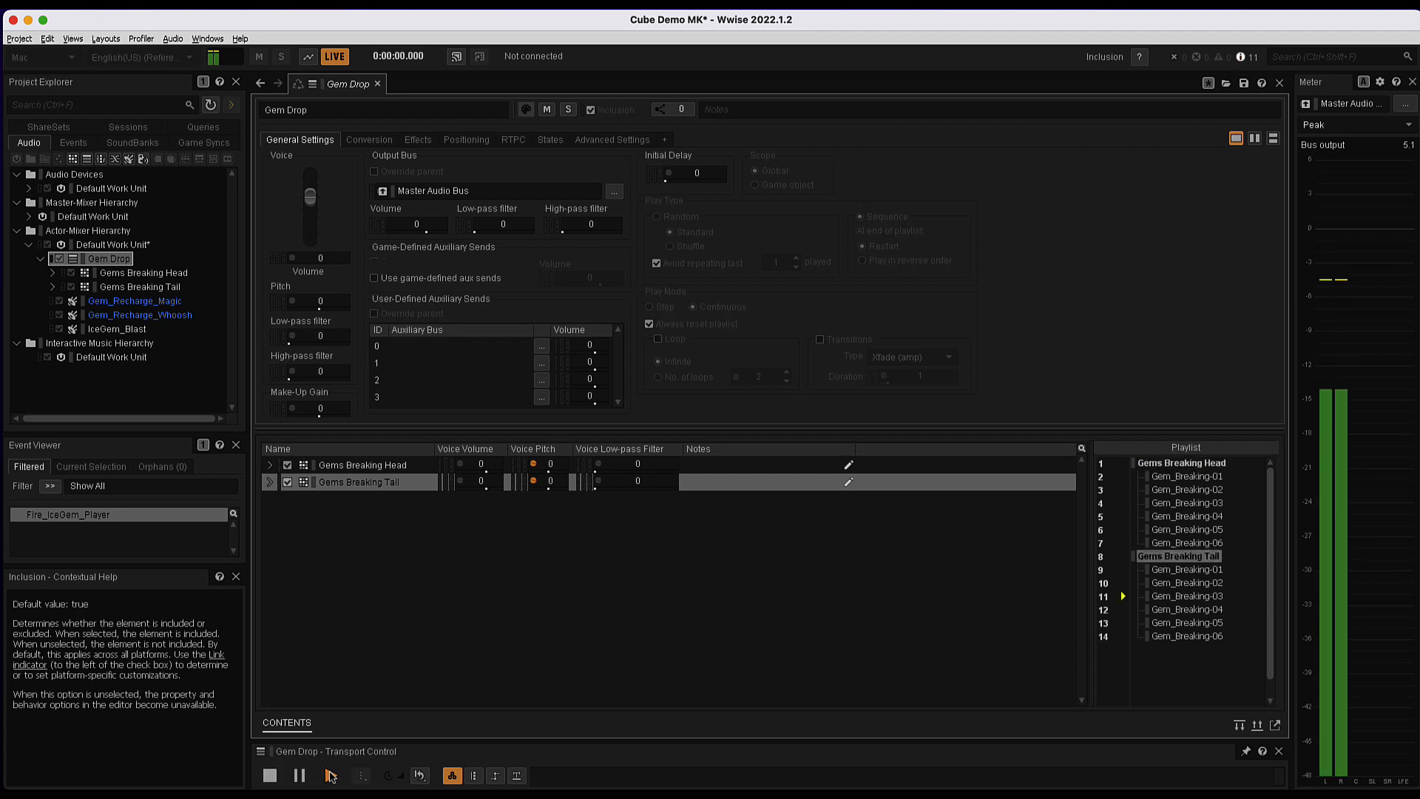
left_click(331, 775)
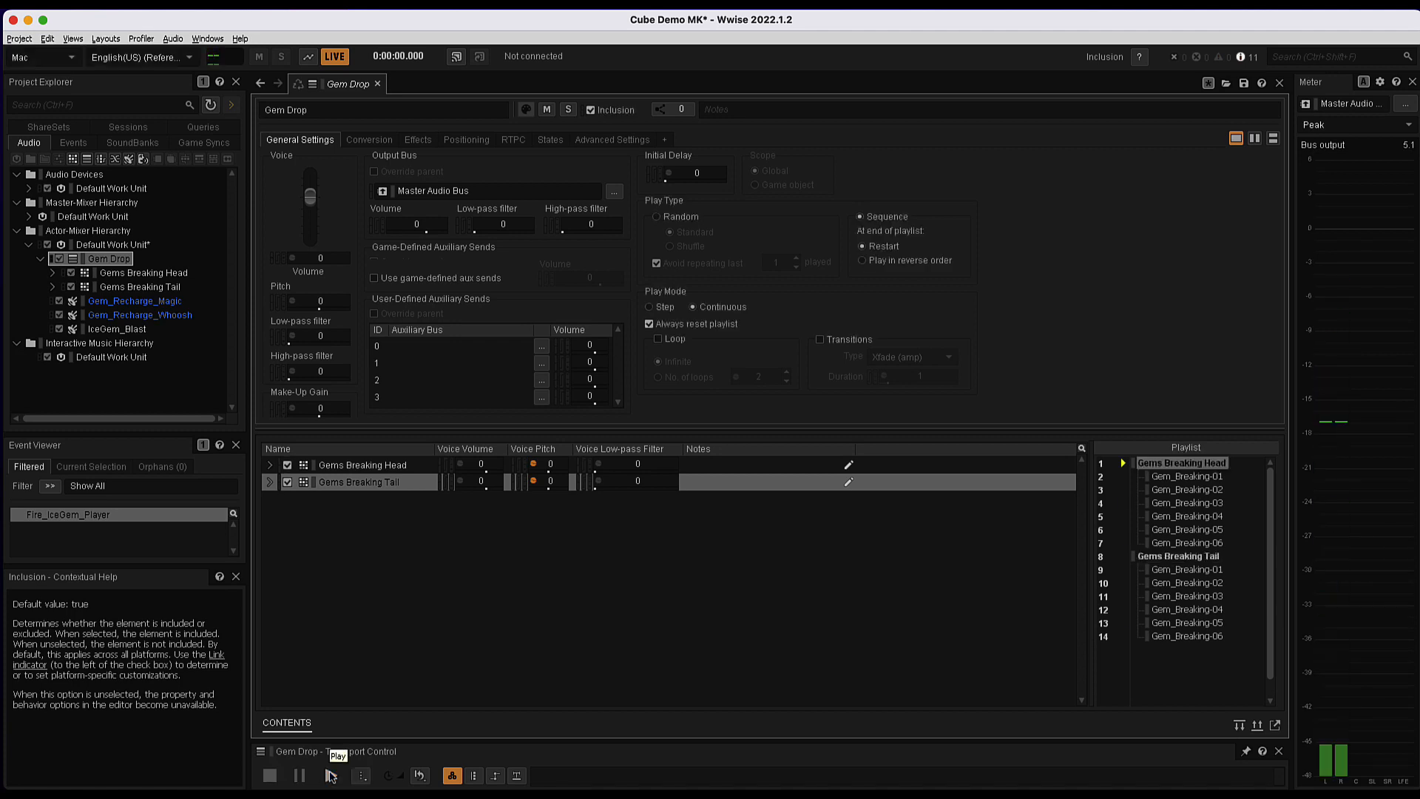
left_click(330, 776)
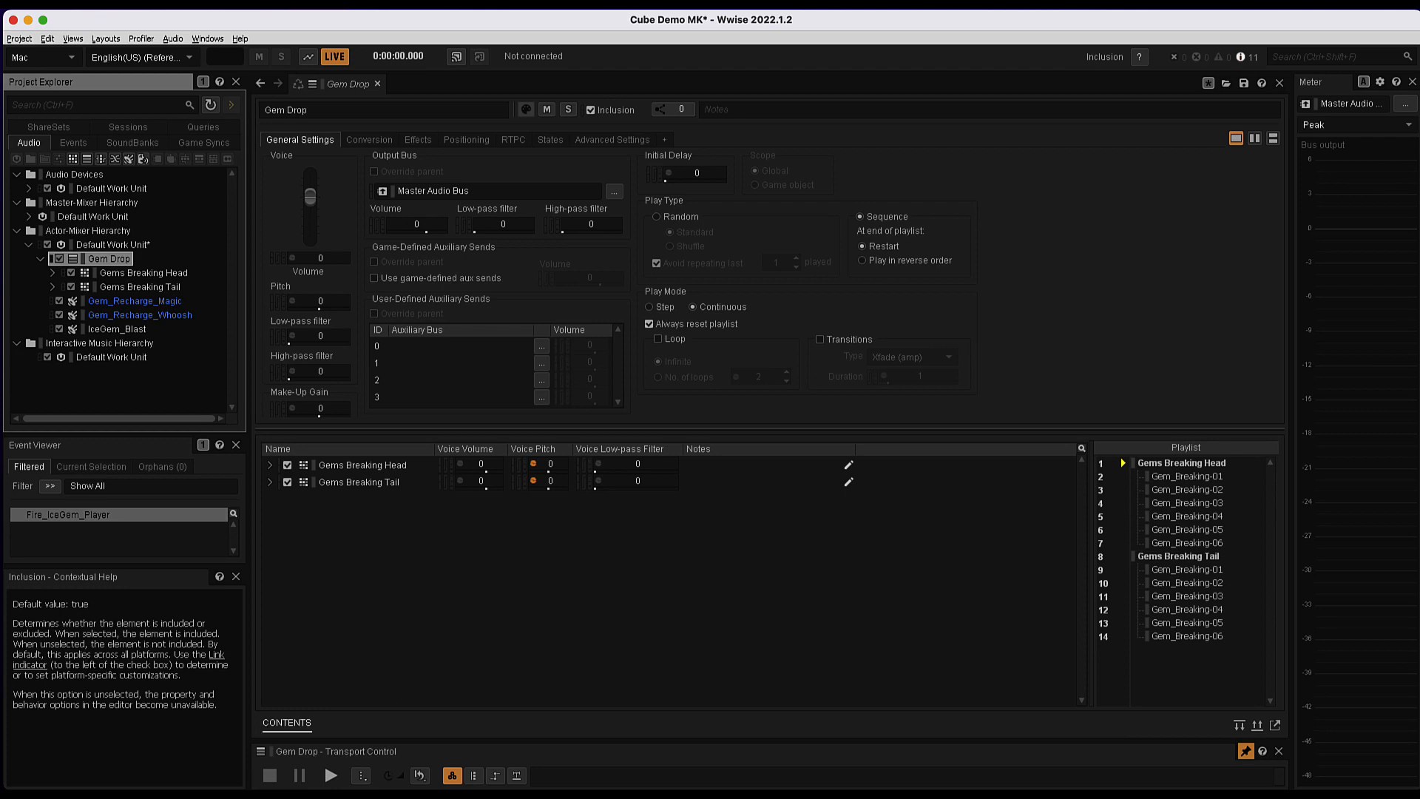
Create a child Sound SFX named Silence inside Gem Drop.
right_click(102, 260)
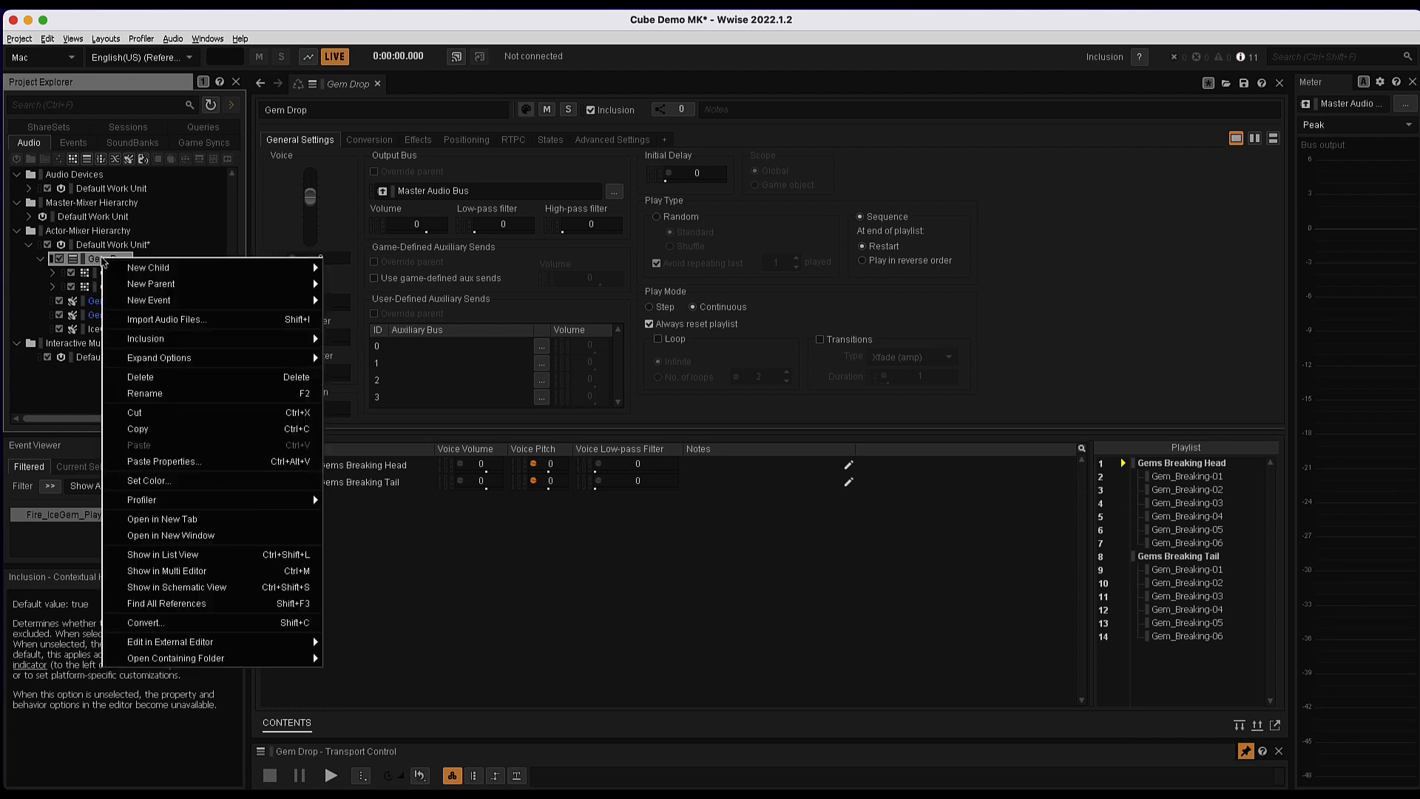
mouse_move(148, 267)
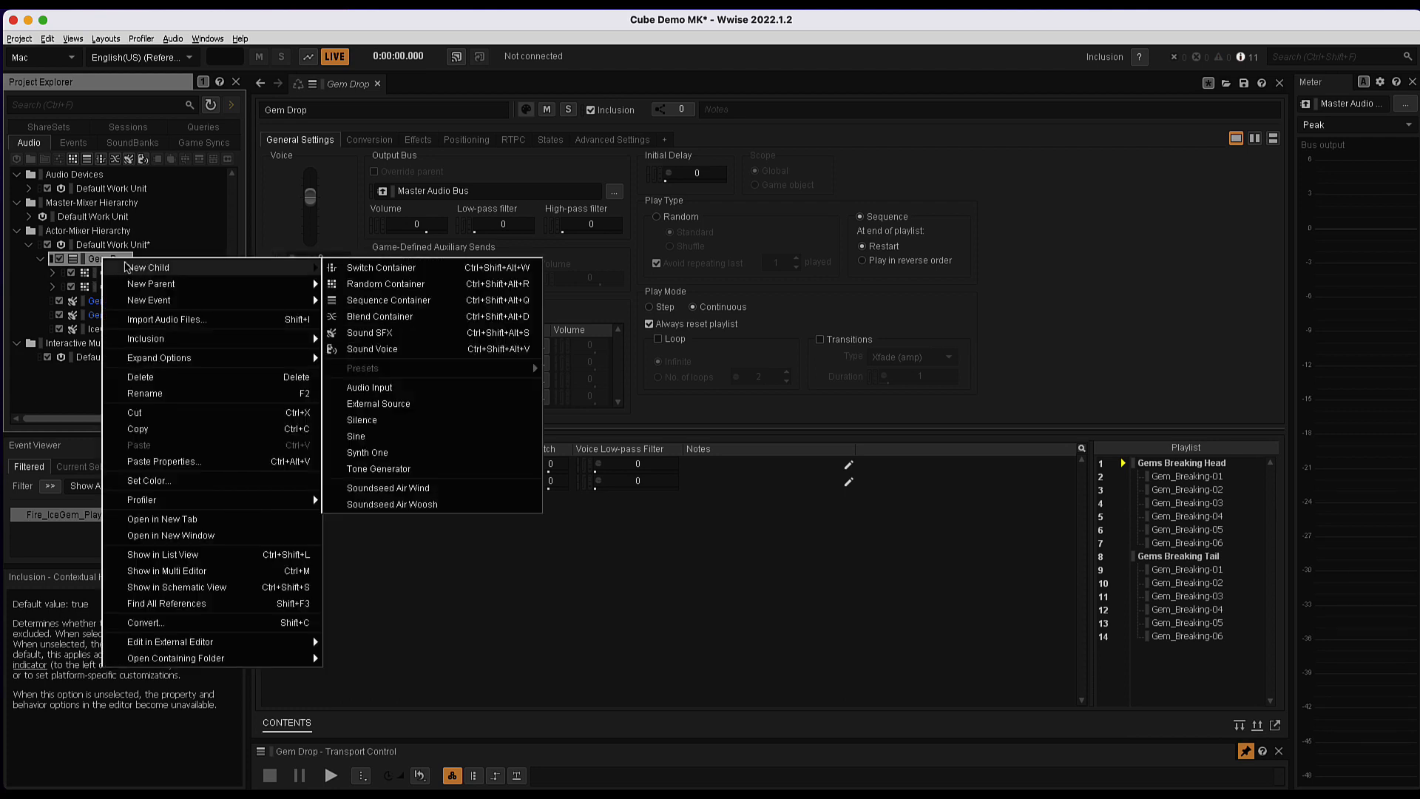
left_click(370, 333)
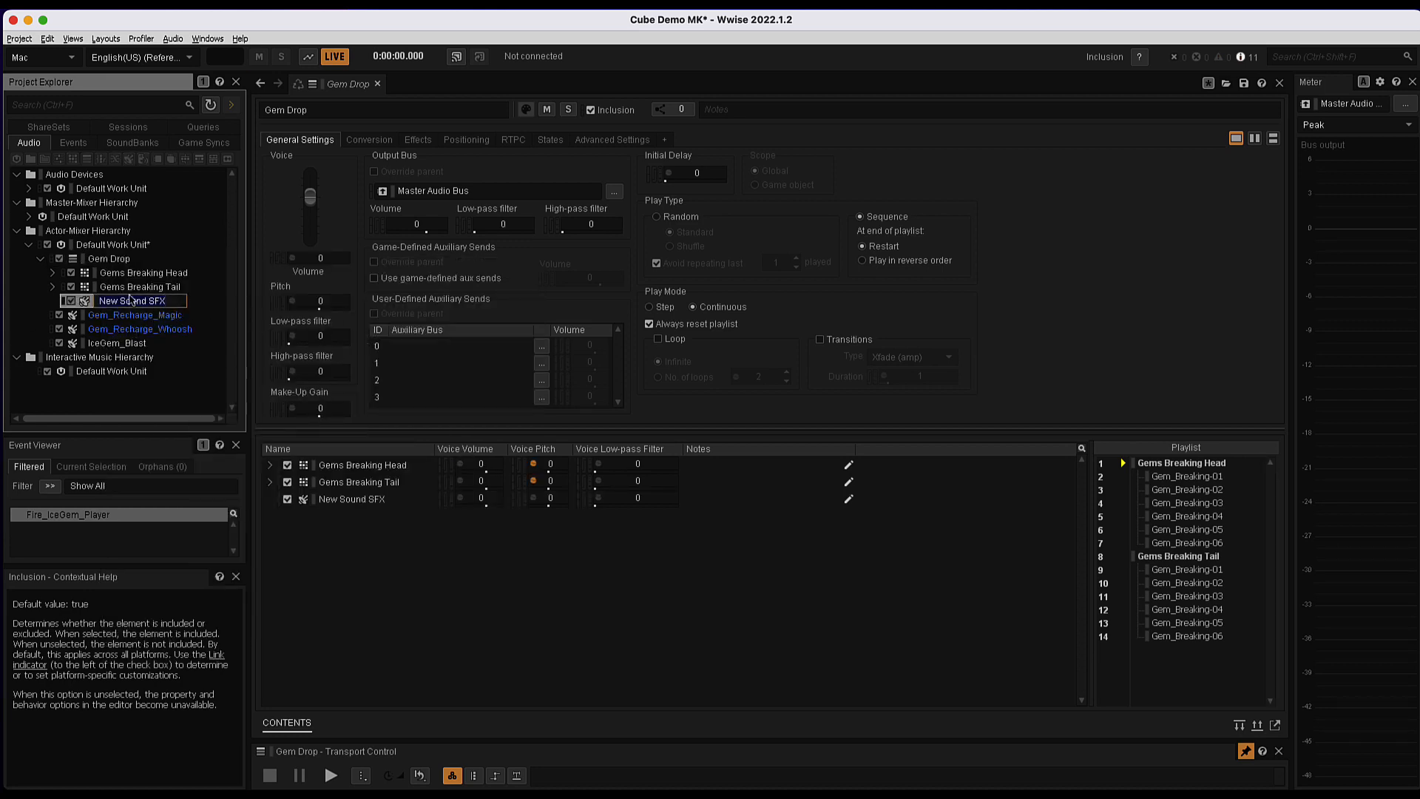
type("Silence")
key("Return")
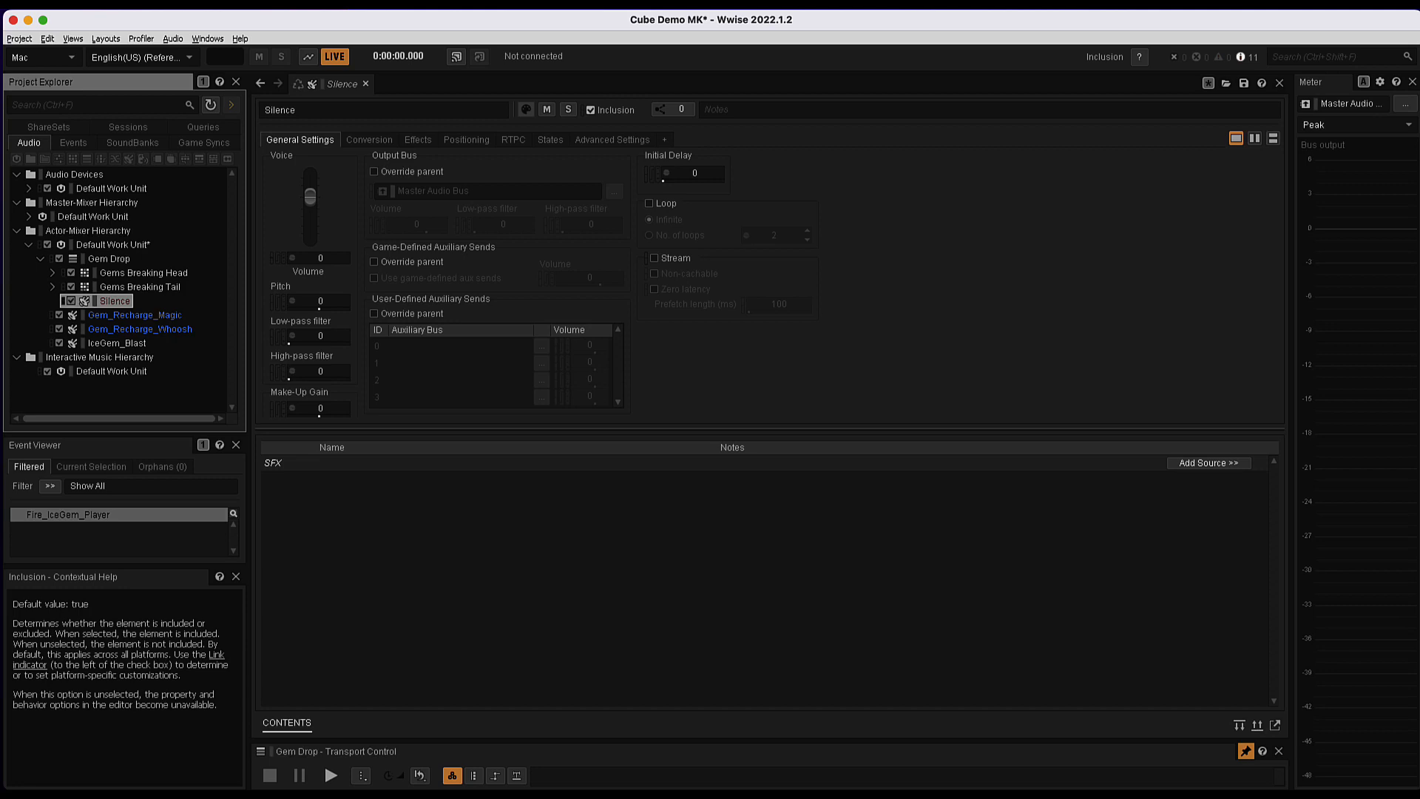
Add a Silence source to the Silence sound and set its duration to 0.25.
left_click(1236, 465)
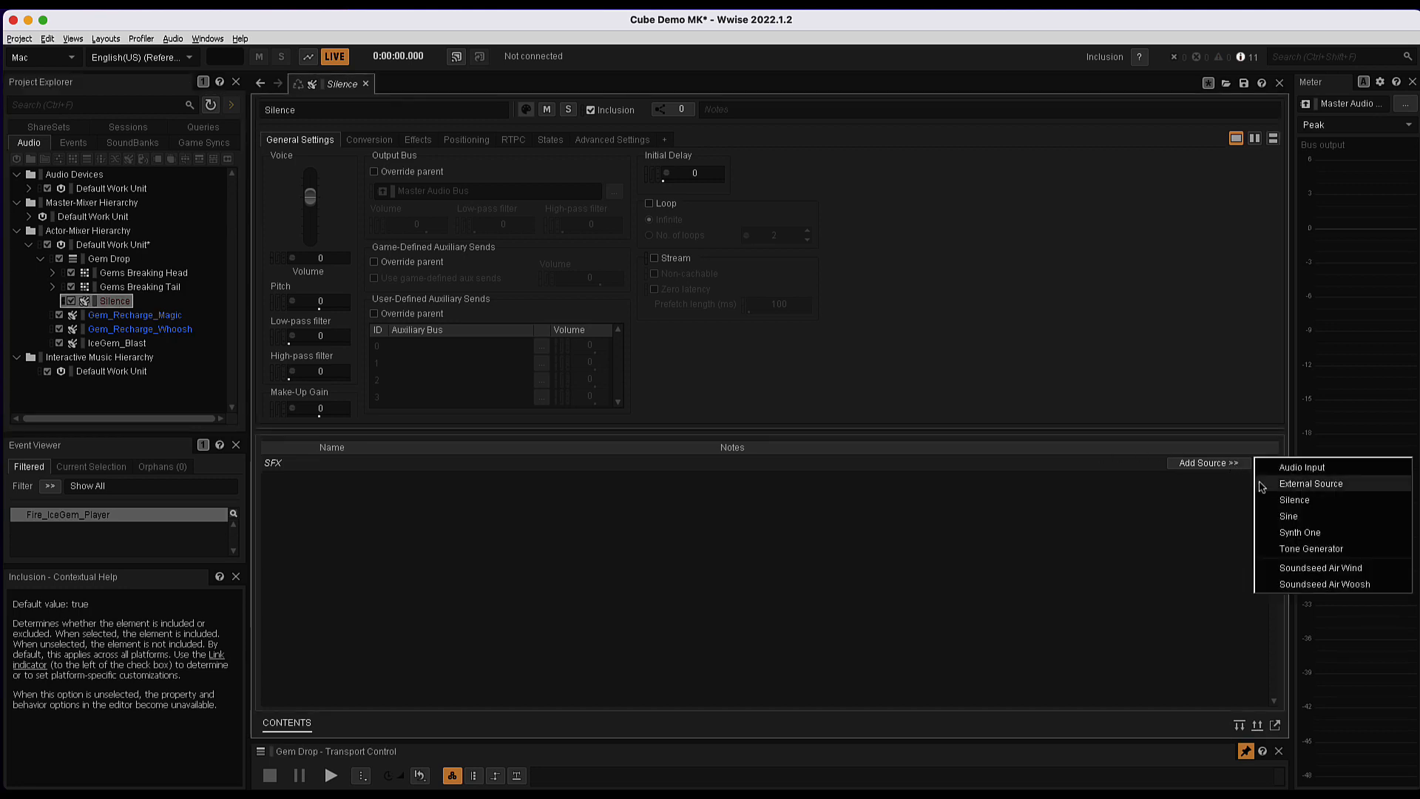
left_click(1295, 500)
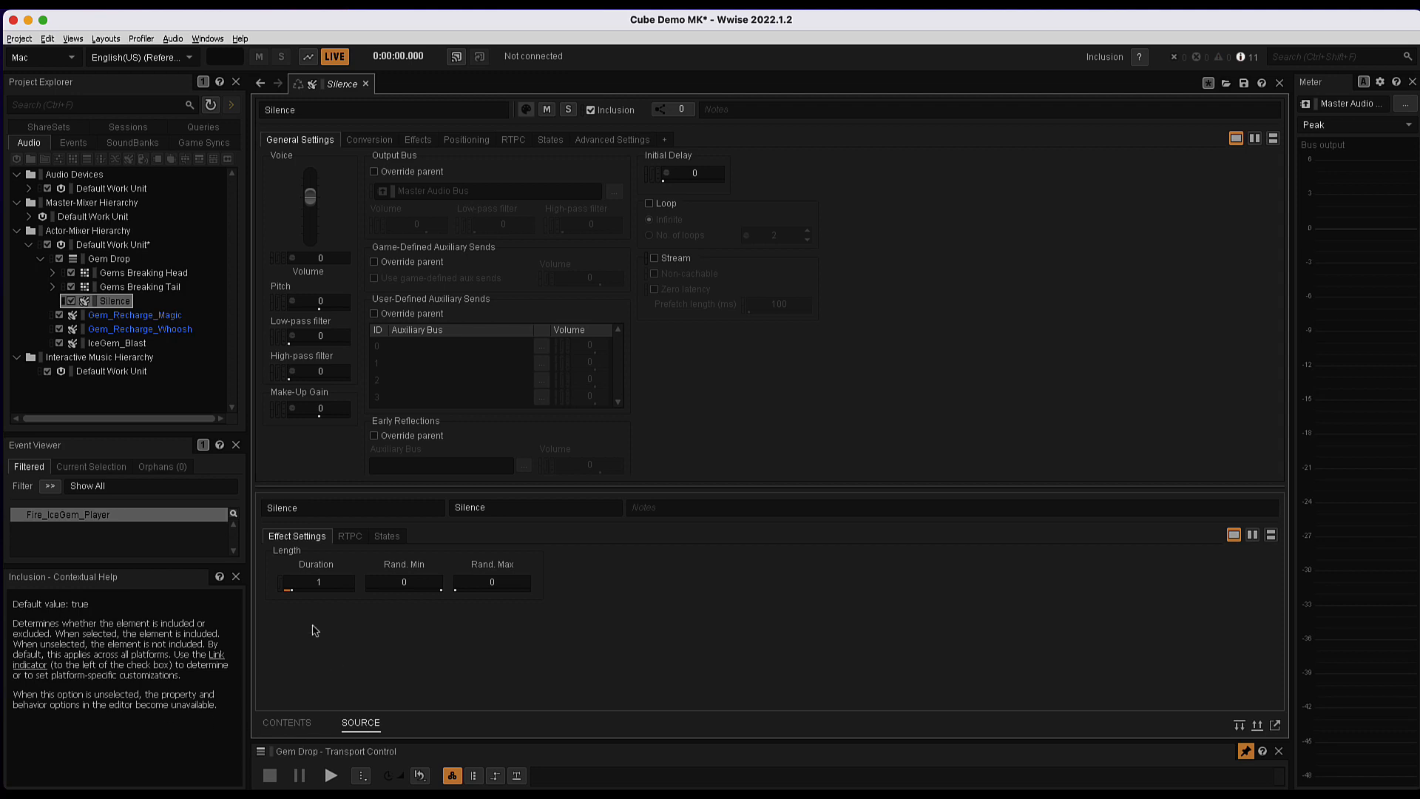
left_click(318, 583)
type("1")
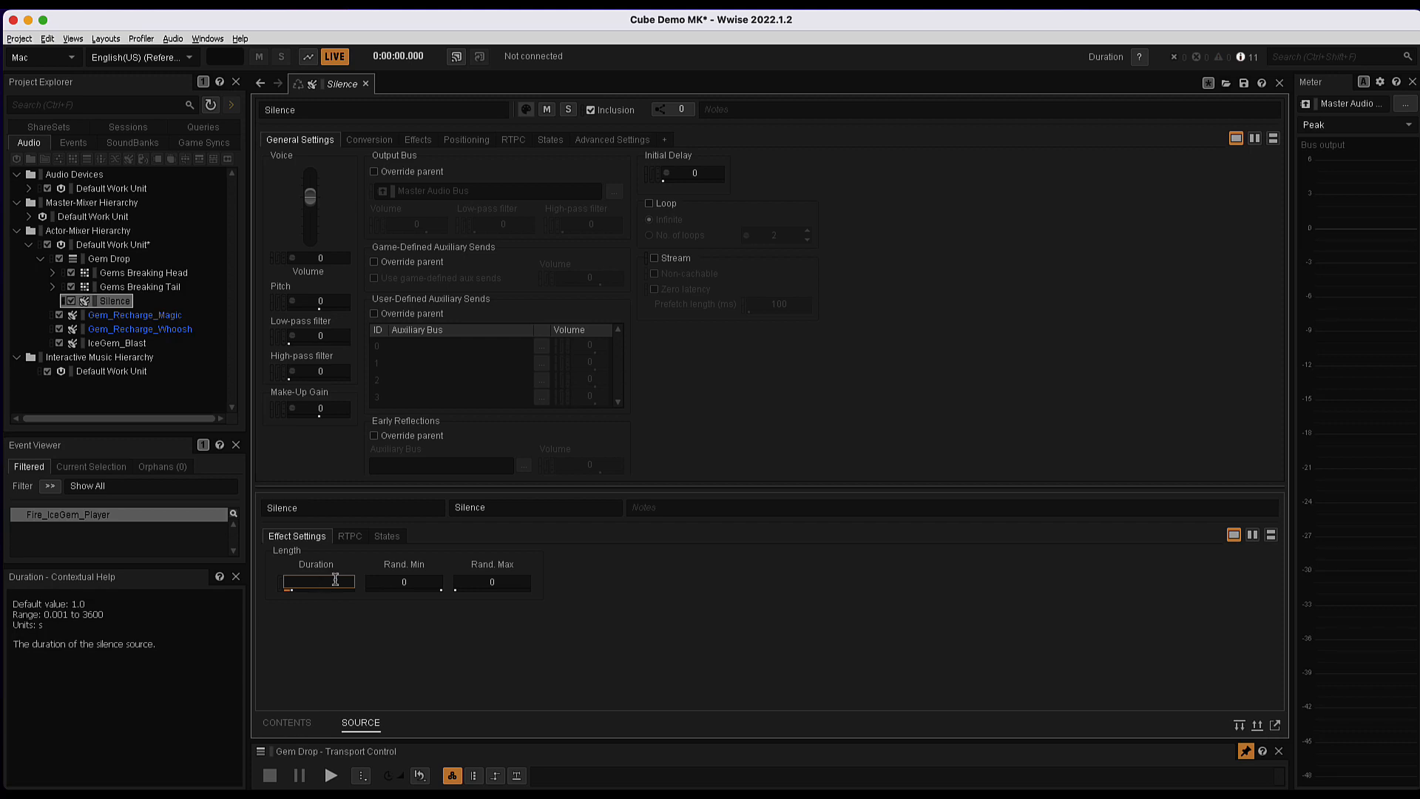
type(".25")
key("Return")
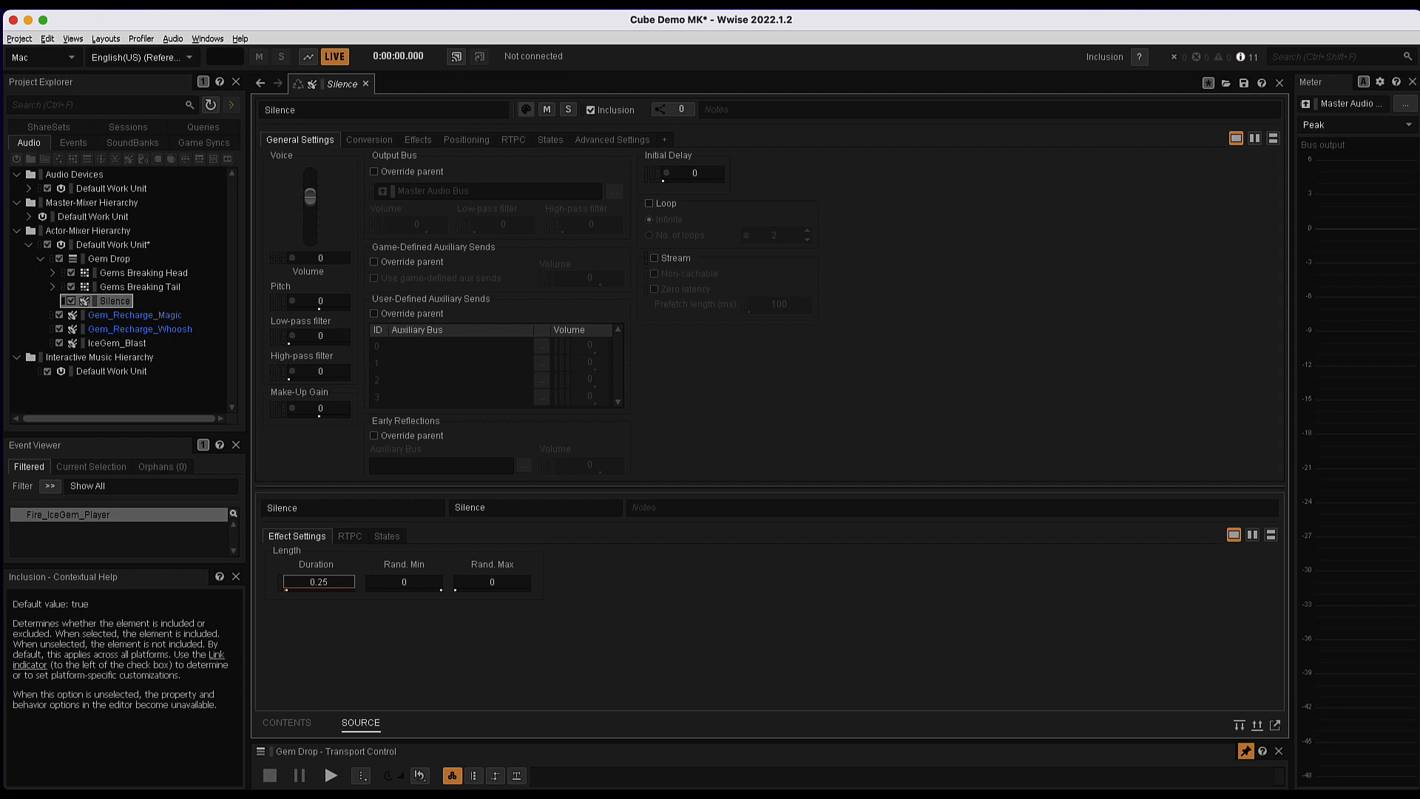
Place Silence between Gems Breaking Head and Gems Breaking Tail in the Gem Drop playlist, and audition the sequence.
left_click(96, 260)
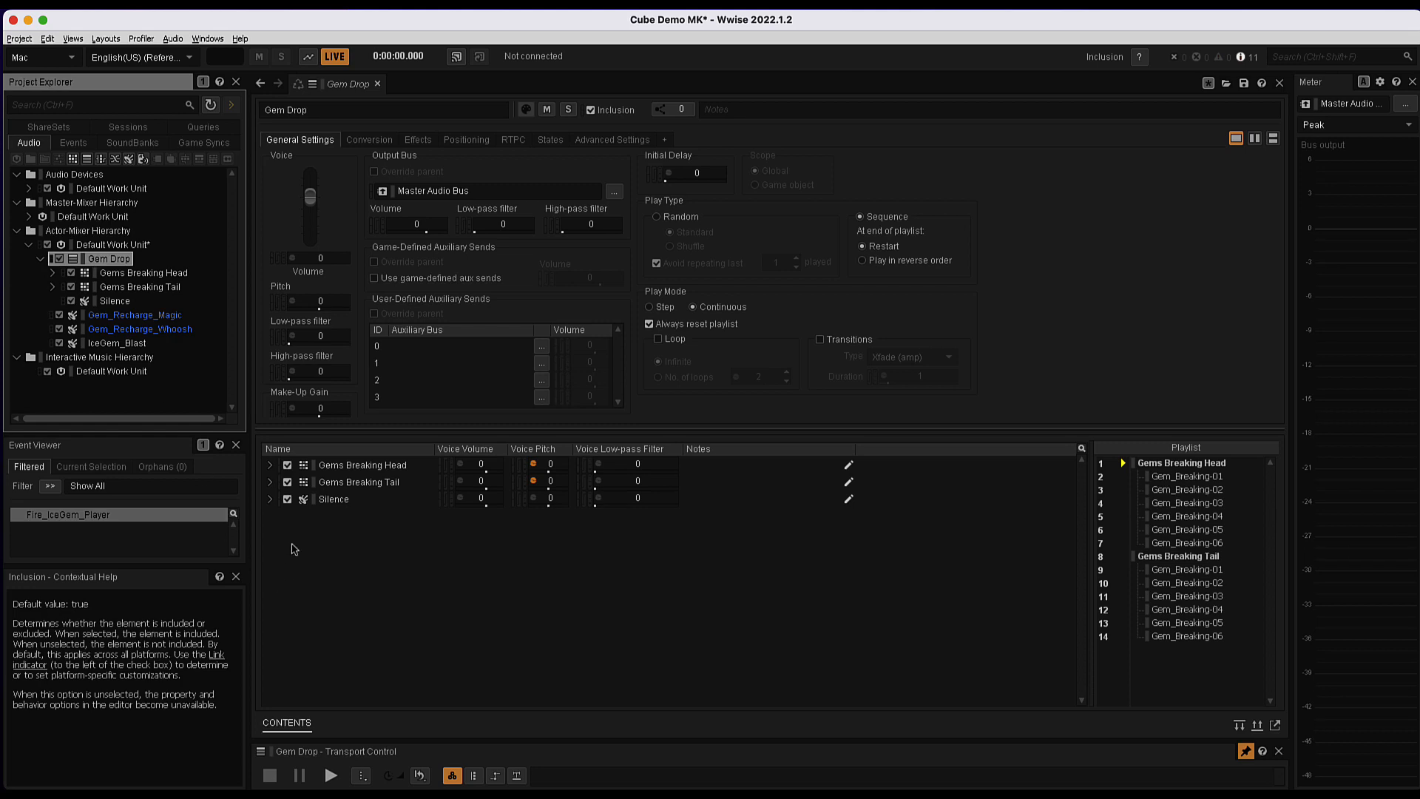
left_click_drag(326, 499, 1163, 556)
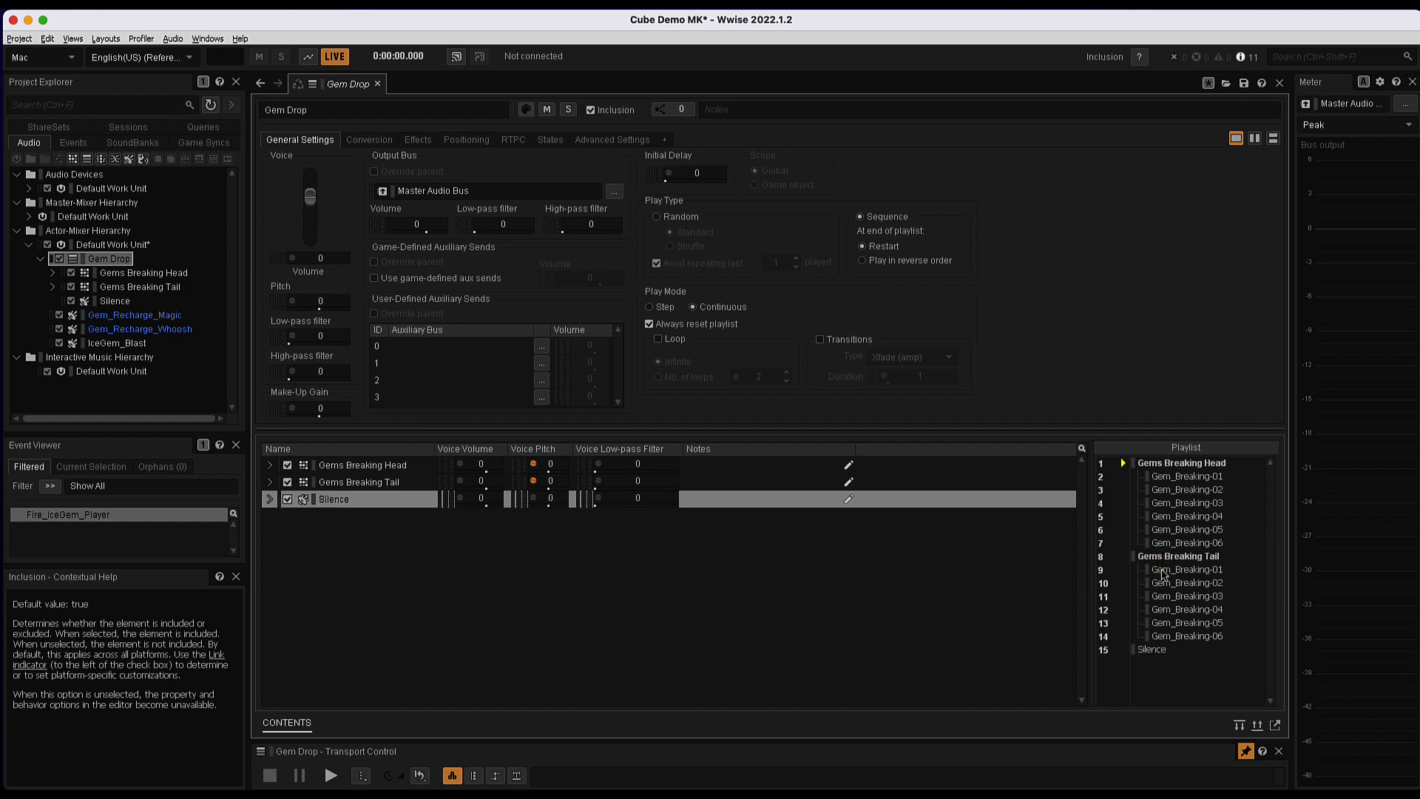
left_click_drag(1136, 655, 1146, 553)
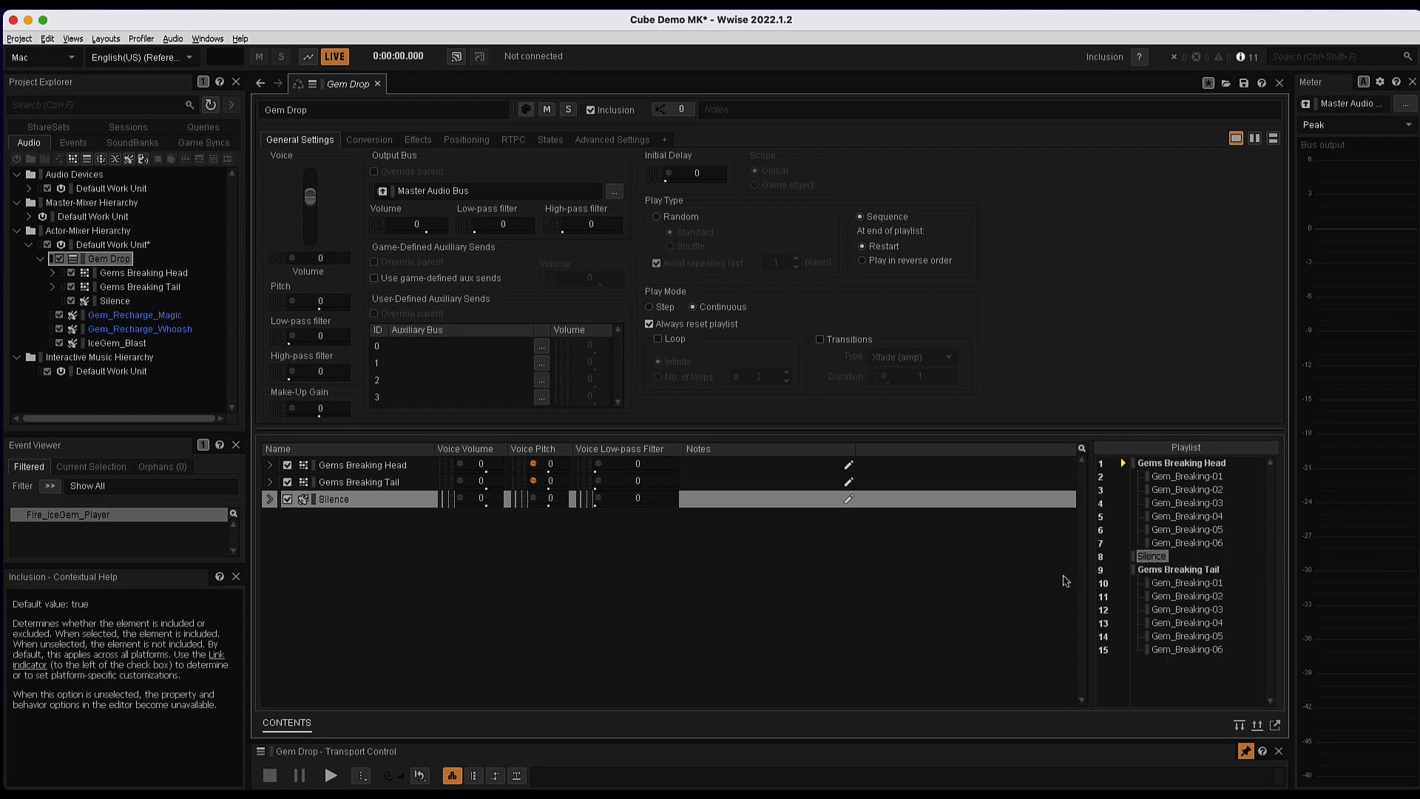
left_click(330, 777)
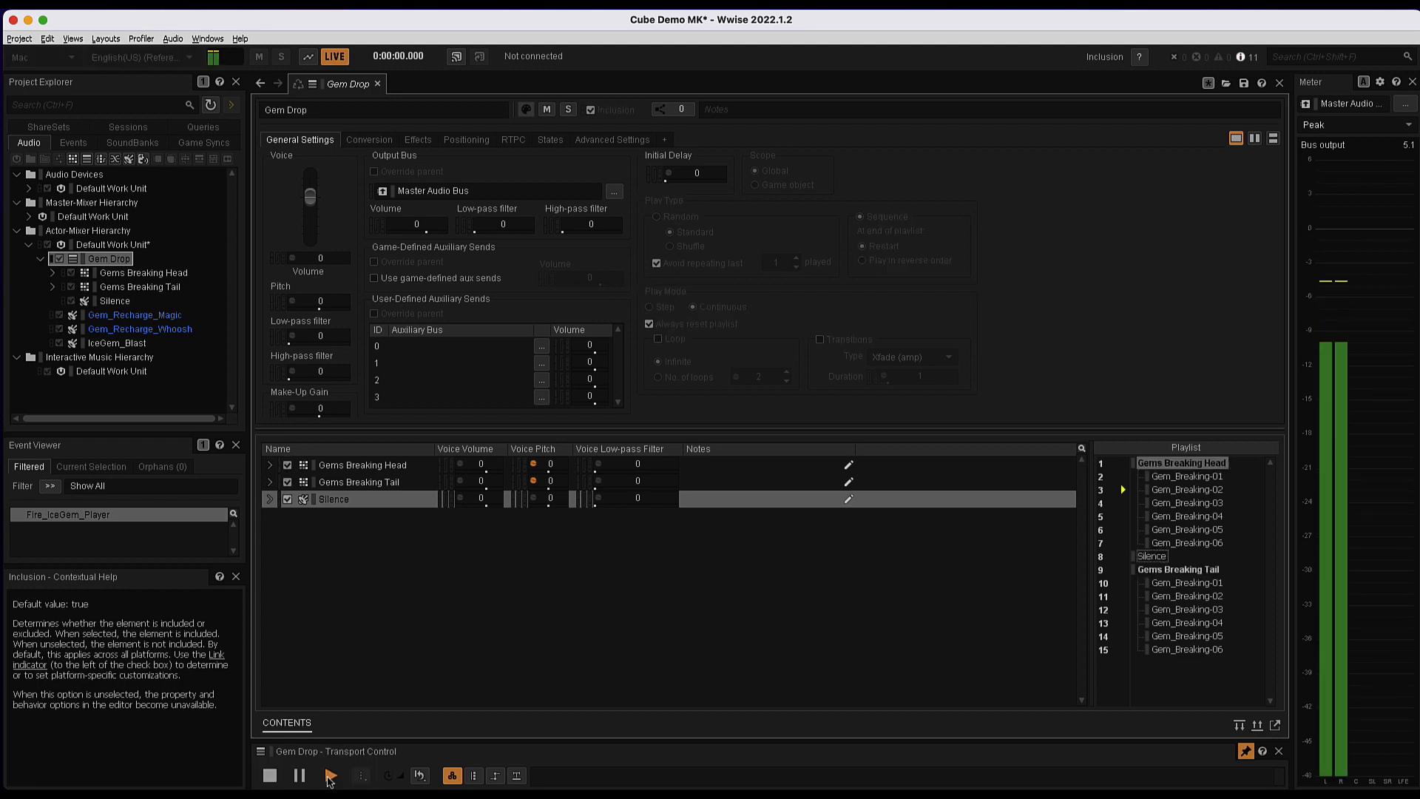
key("space")
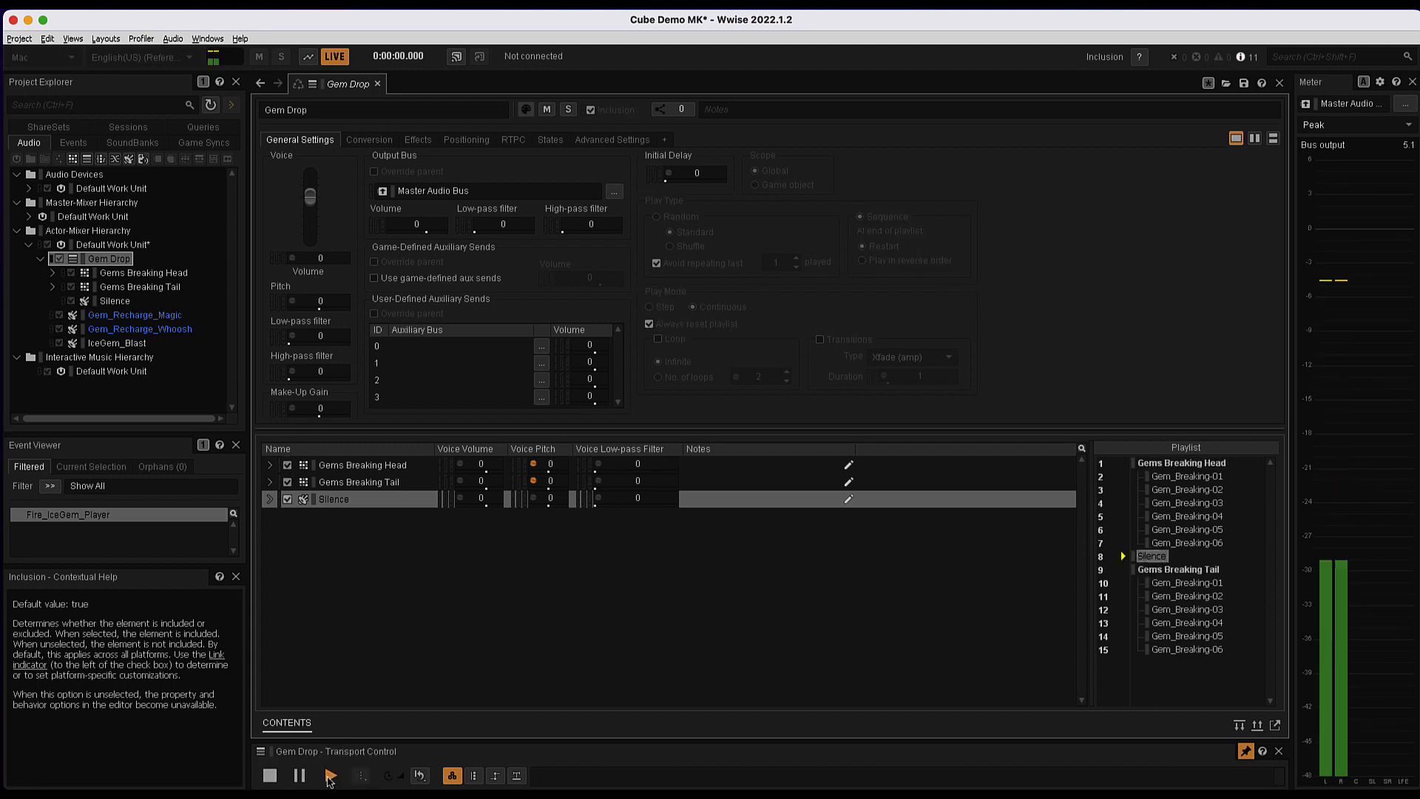
key("space")
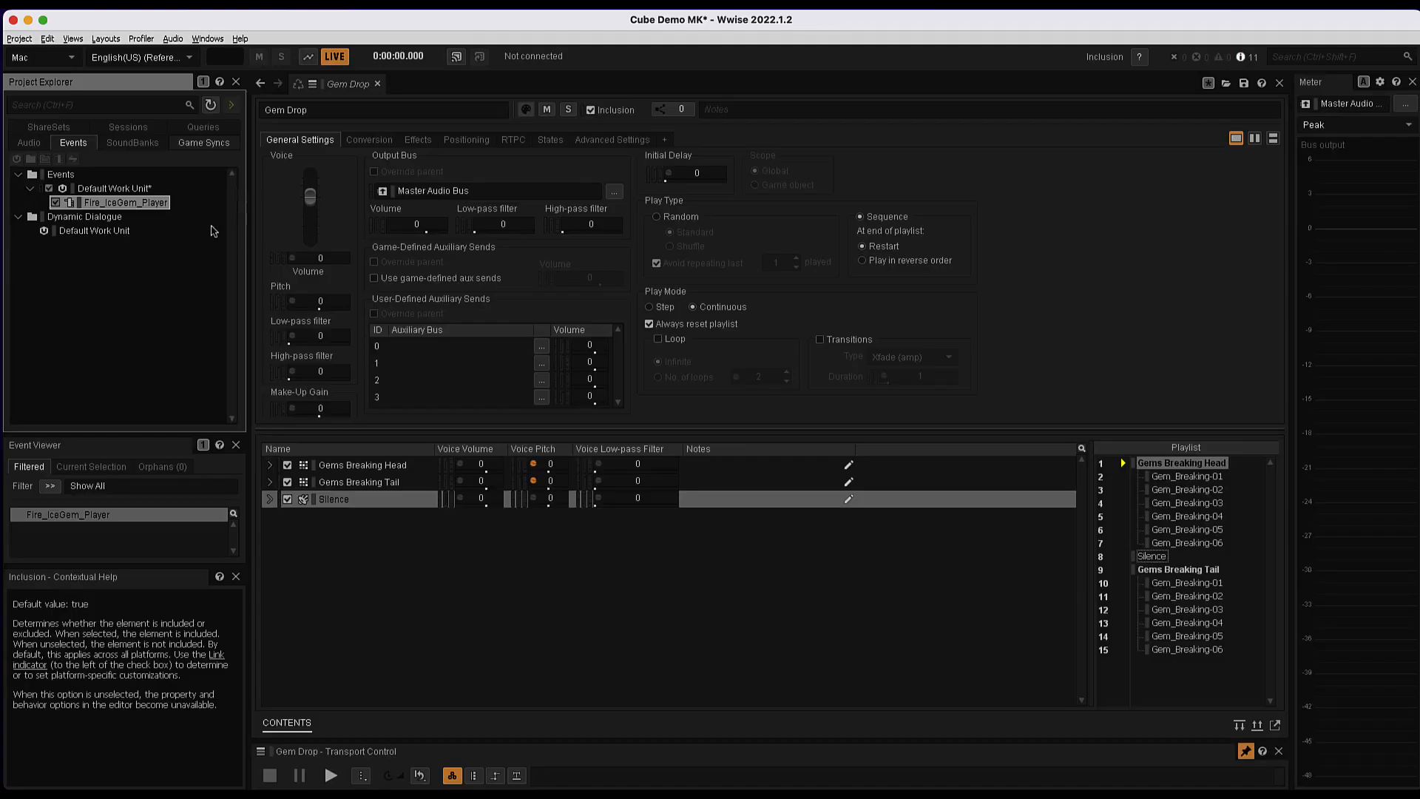
Add Gem Drop as a Play action in the Fire_IceGem_Player event and set its delay to 0.4.
double_click(127, 206)
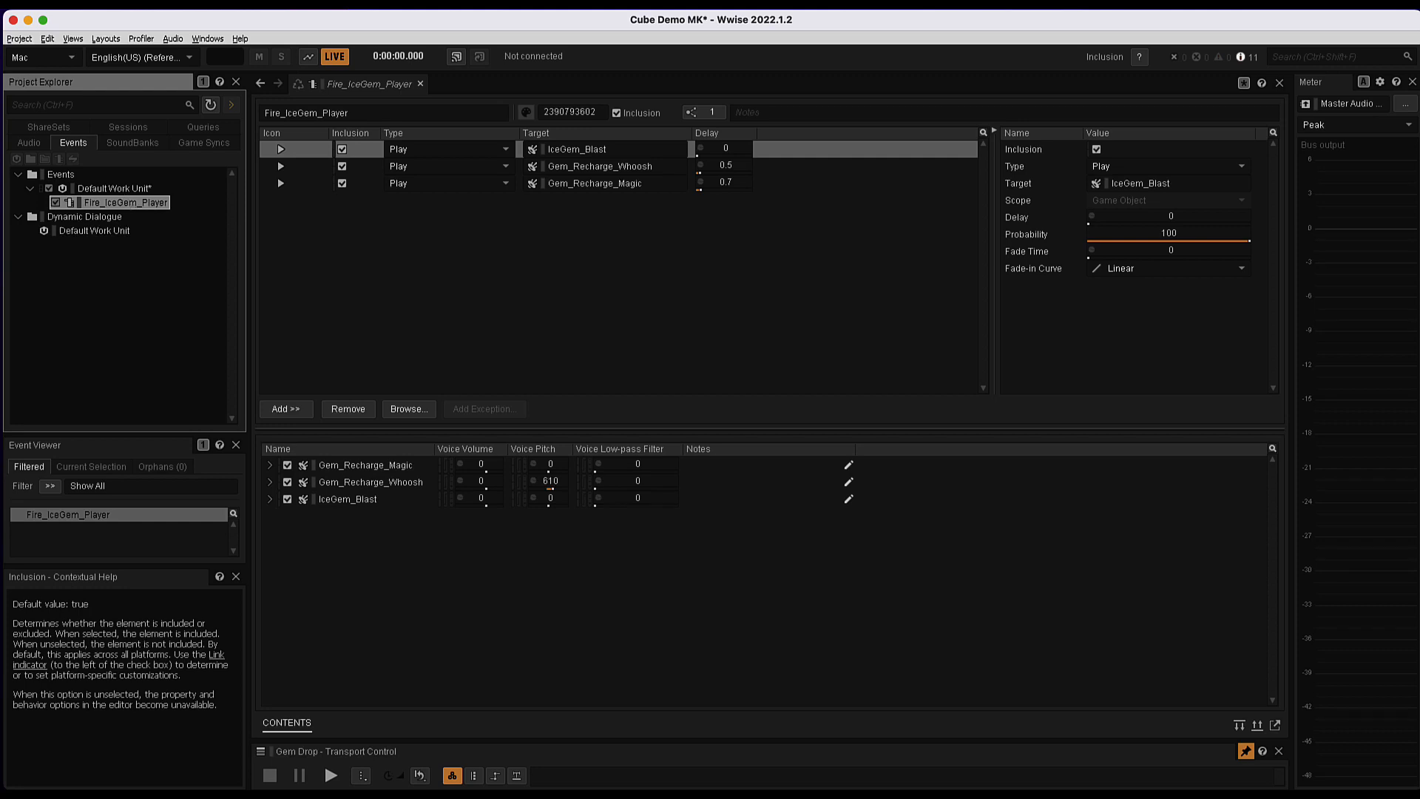
left_click(31, 143)
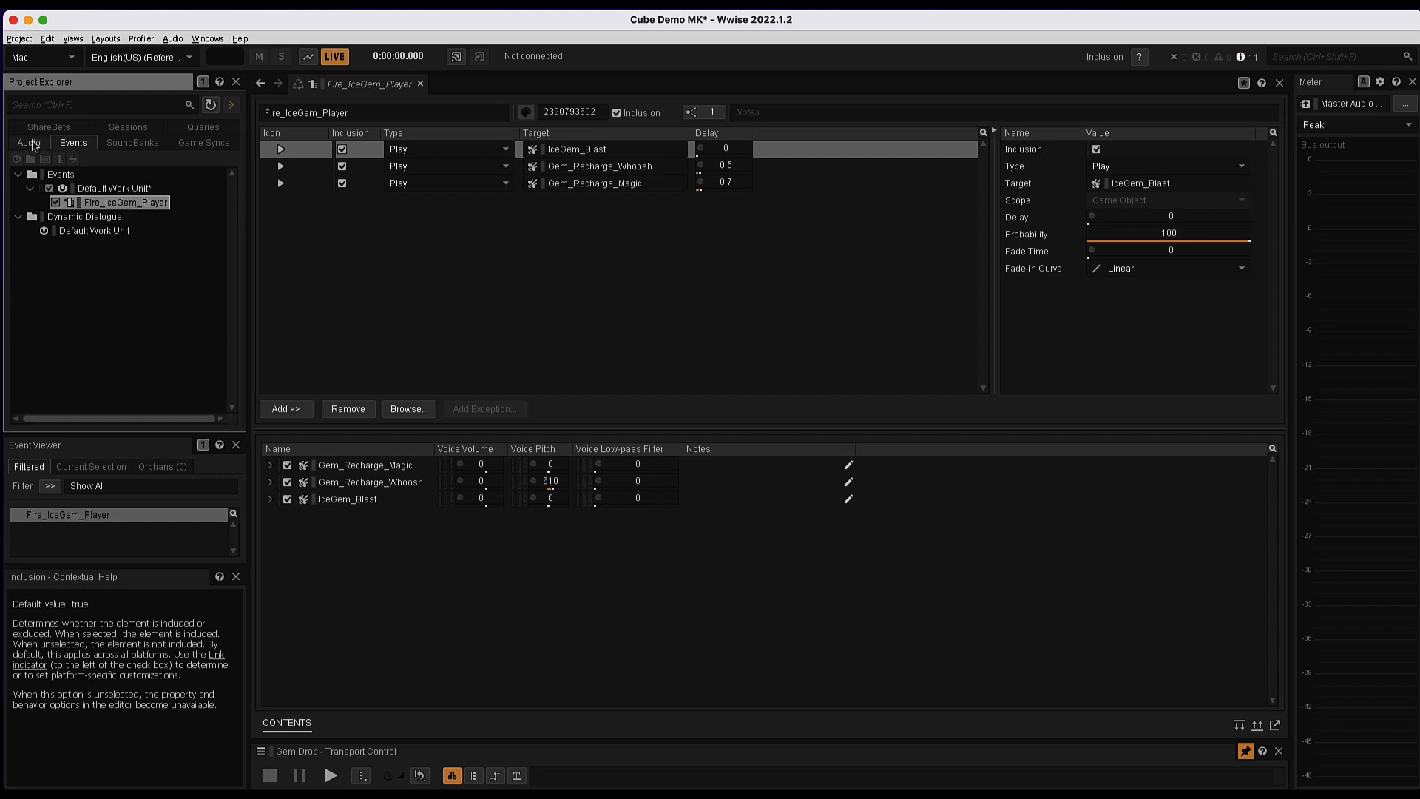
left_click_drag(93, 261, 404, 222)
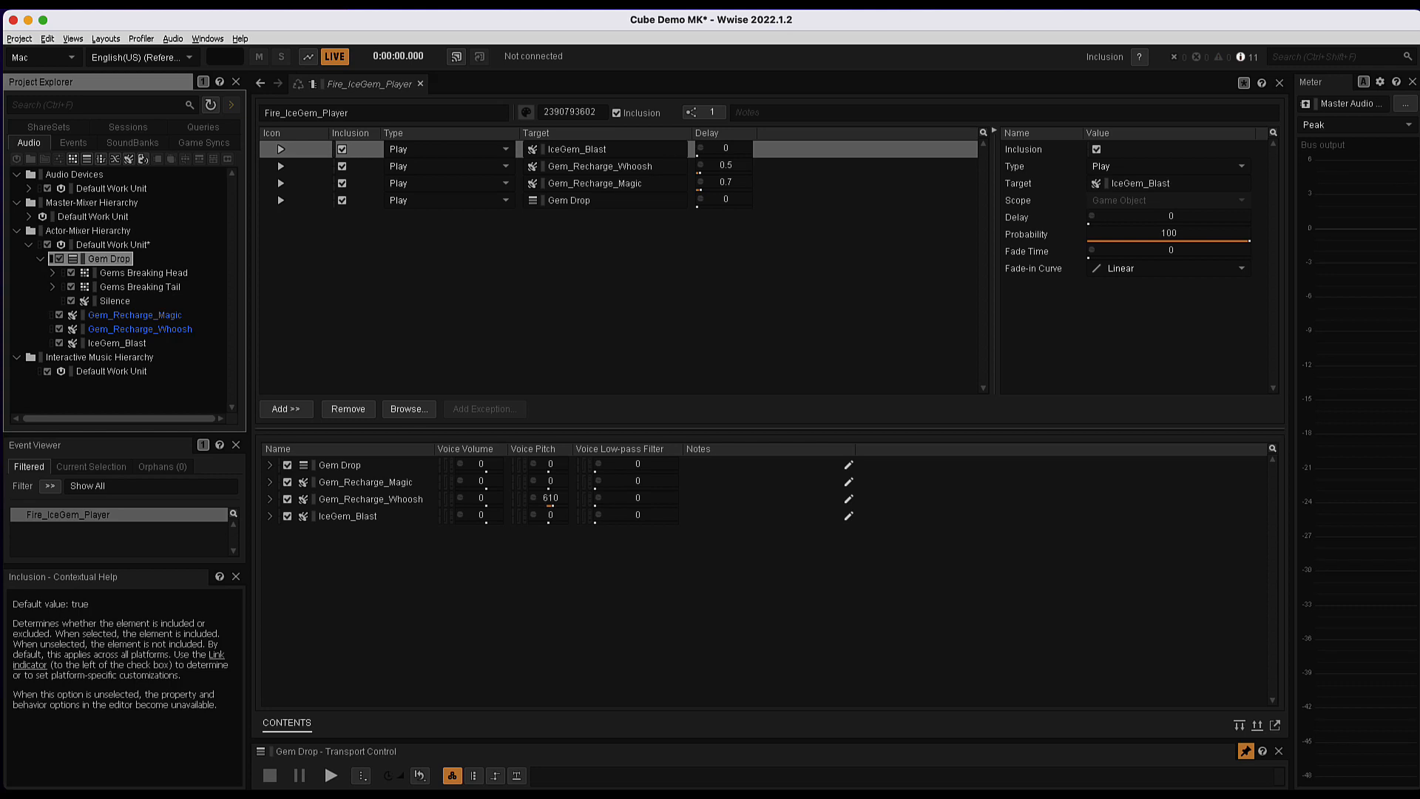
left_click(731, 201)
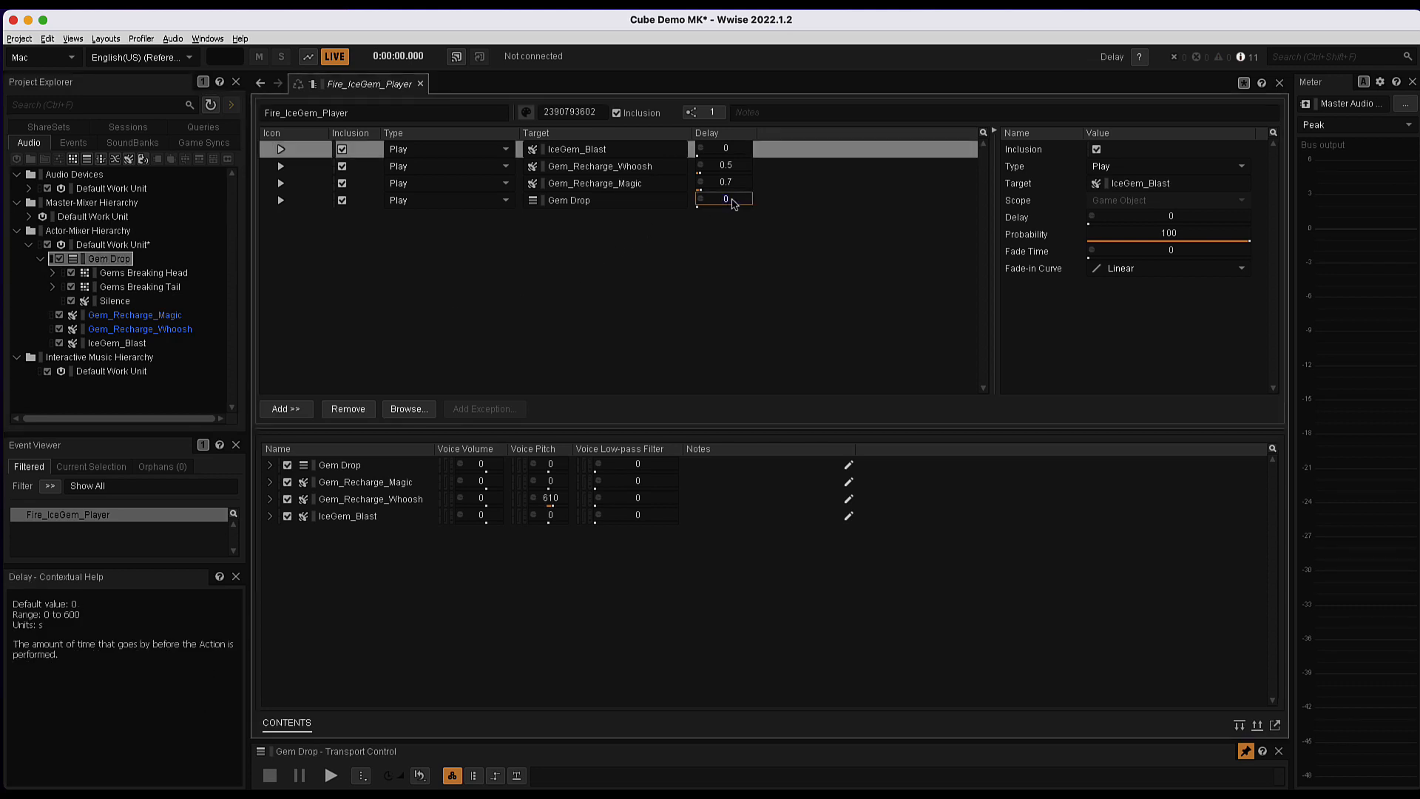
type(".4")
key("Return")
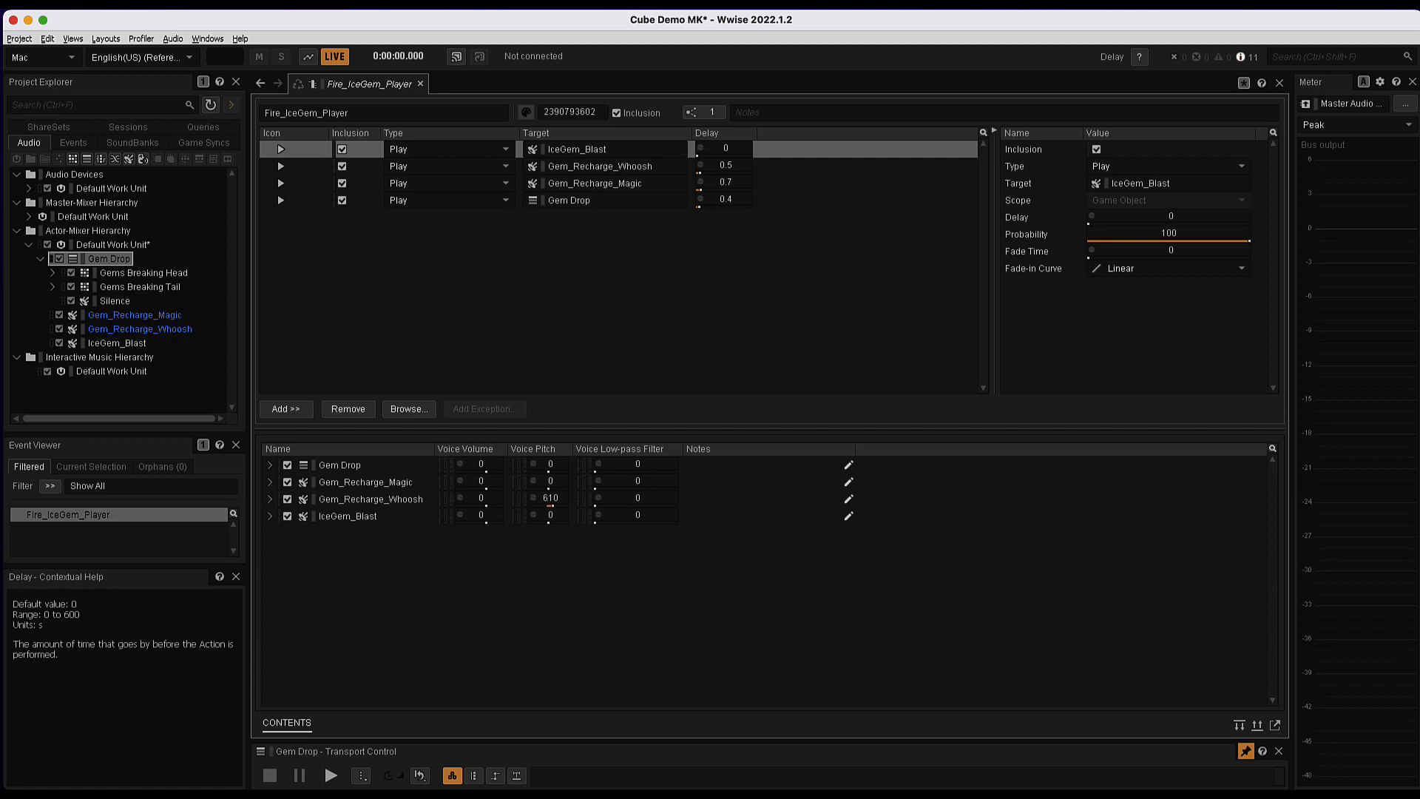
Enable the Randomizer on Gem Drop's delay with a minimum offset of -0.3 and a maximum offset of 0.4, and audition the result.
left_click(699, 199)
left_click(794, 276)
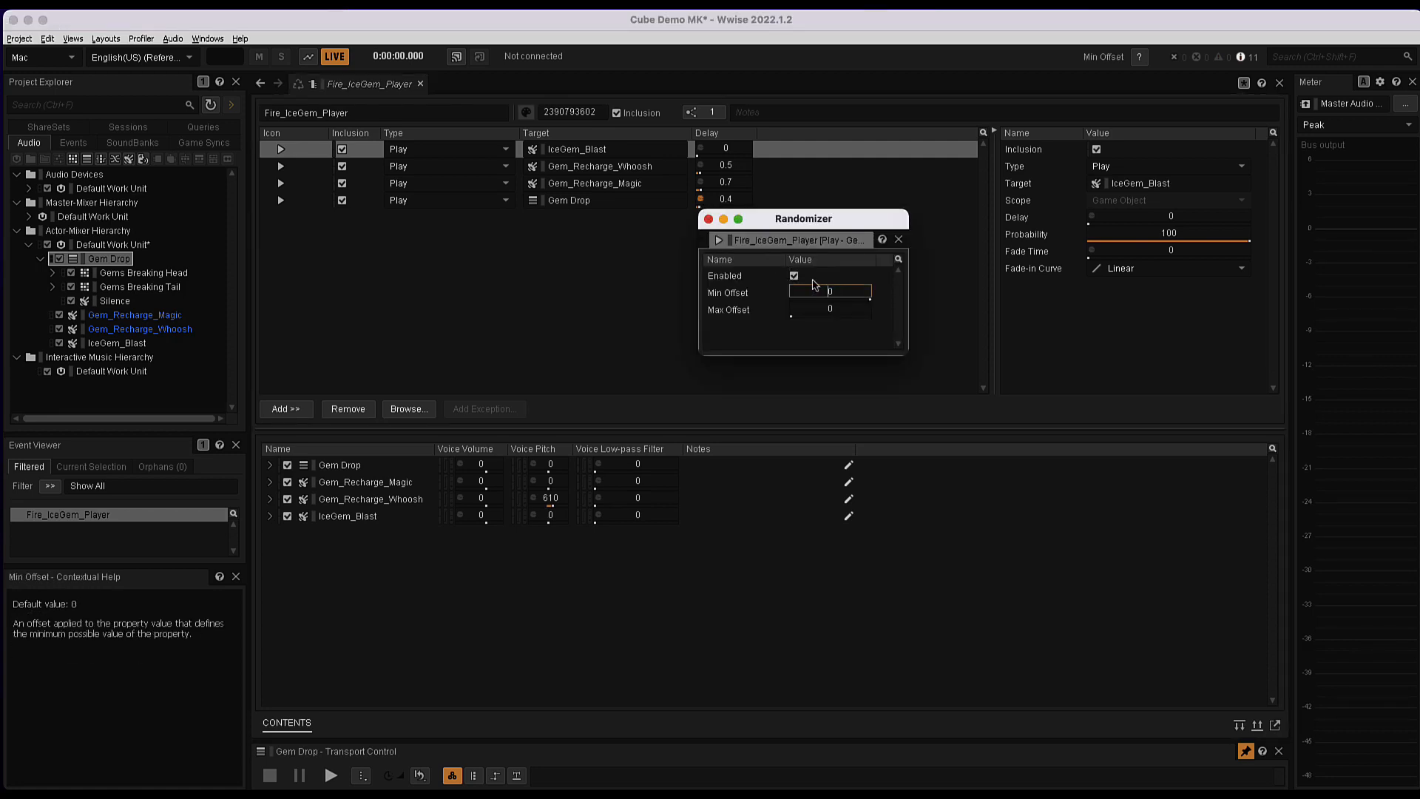
key("Tab")
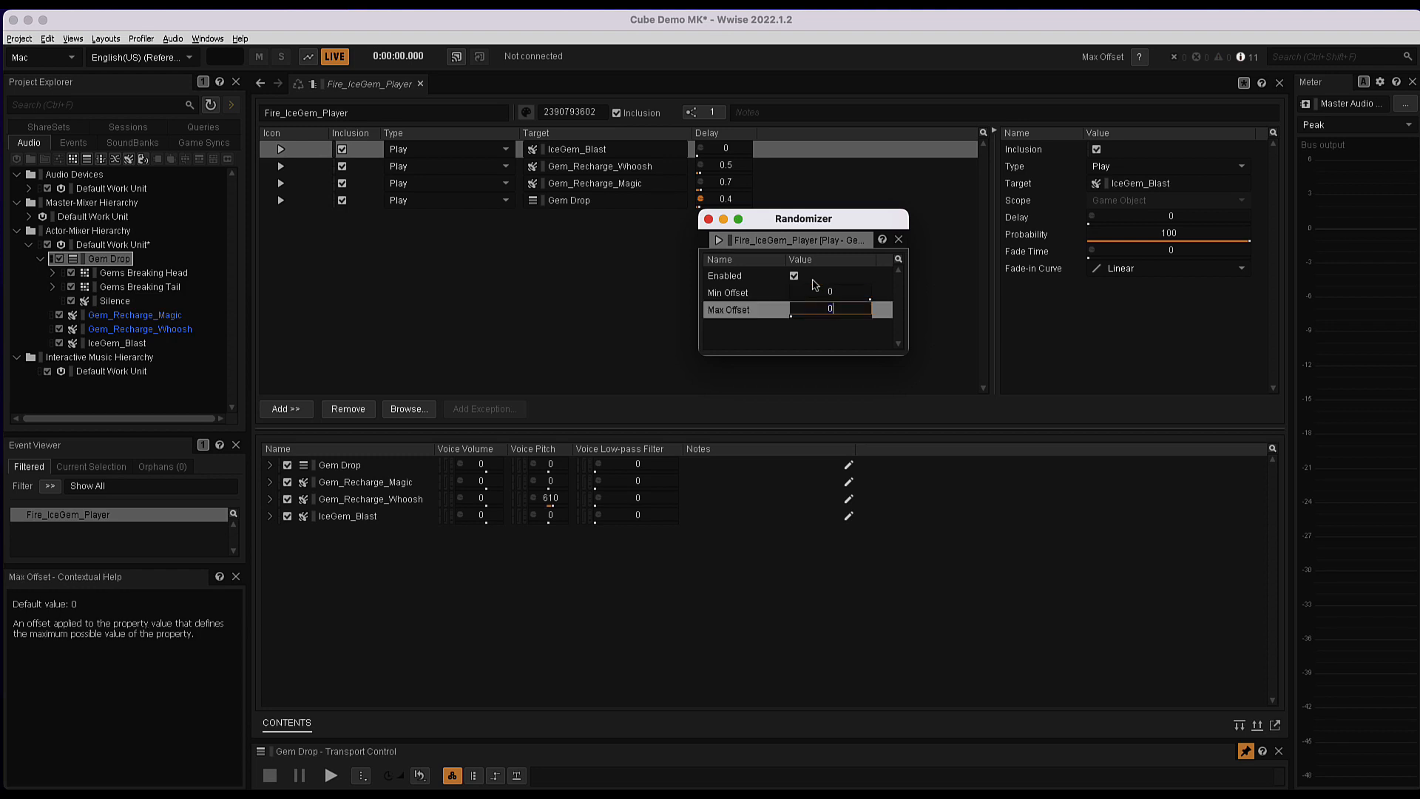
key("Return")
left_click(823, 293)
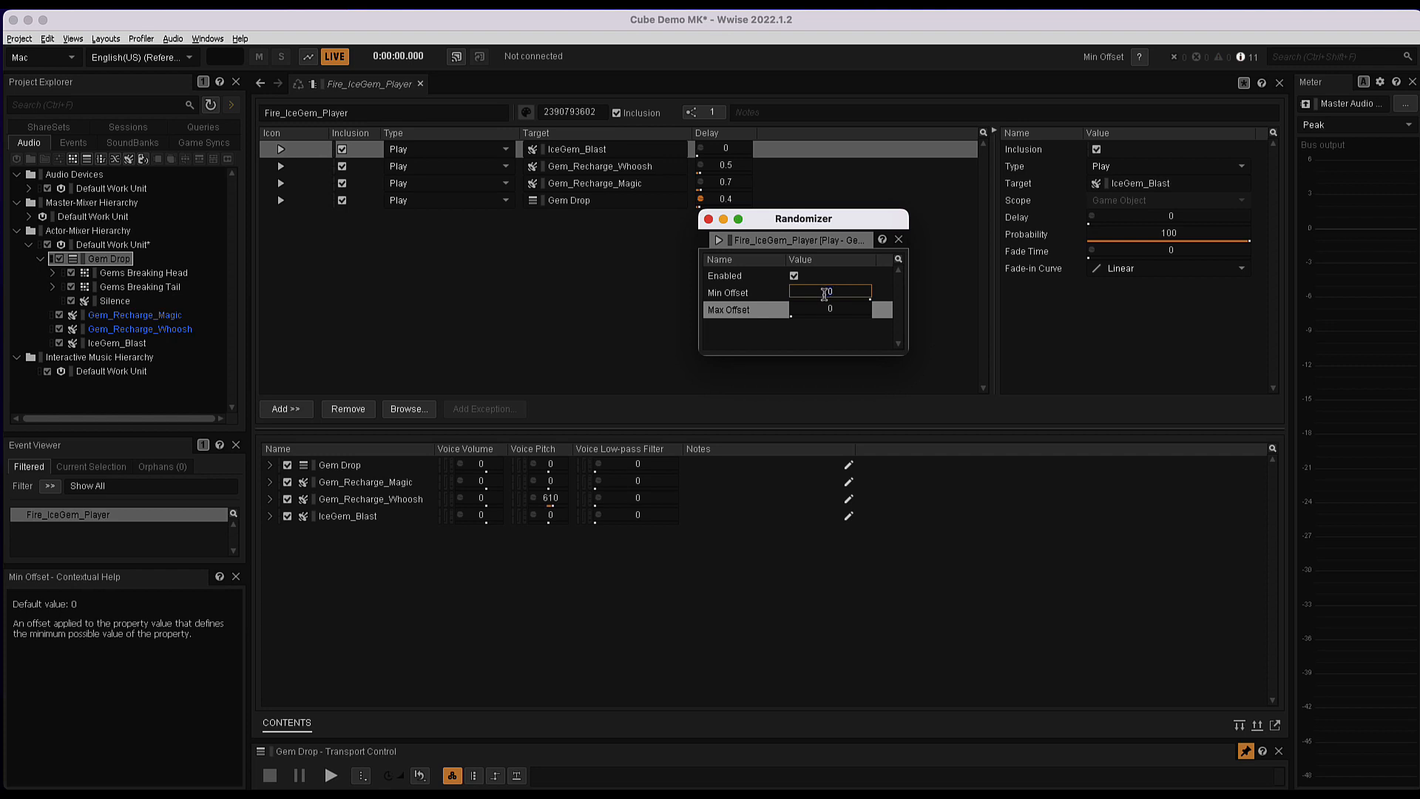
type("-0.3")
key("Tab")
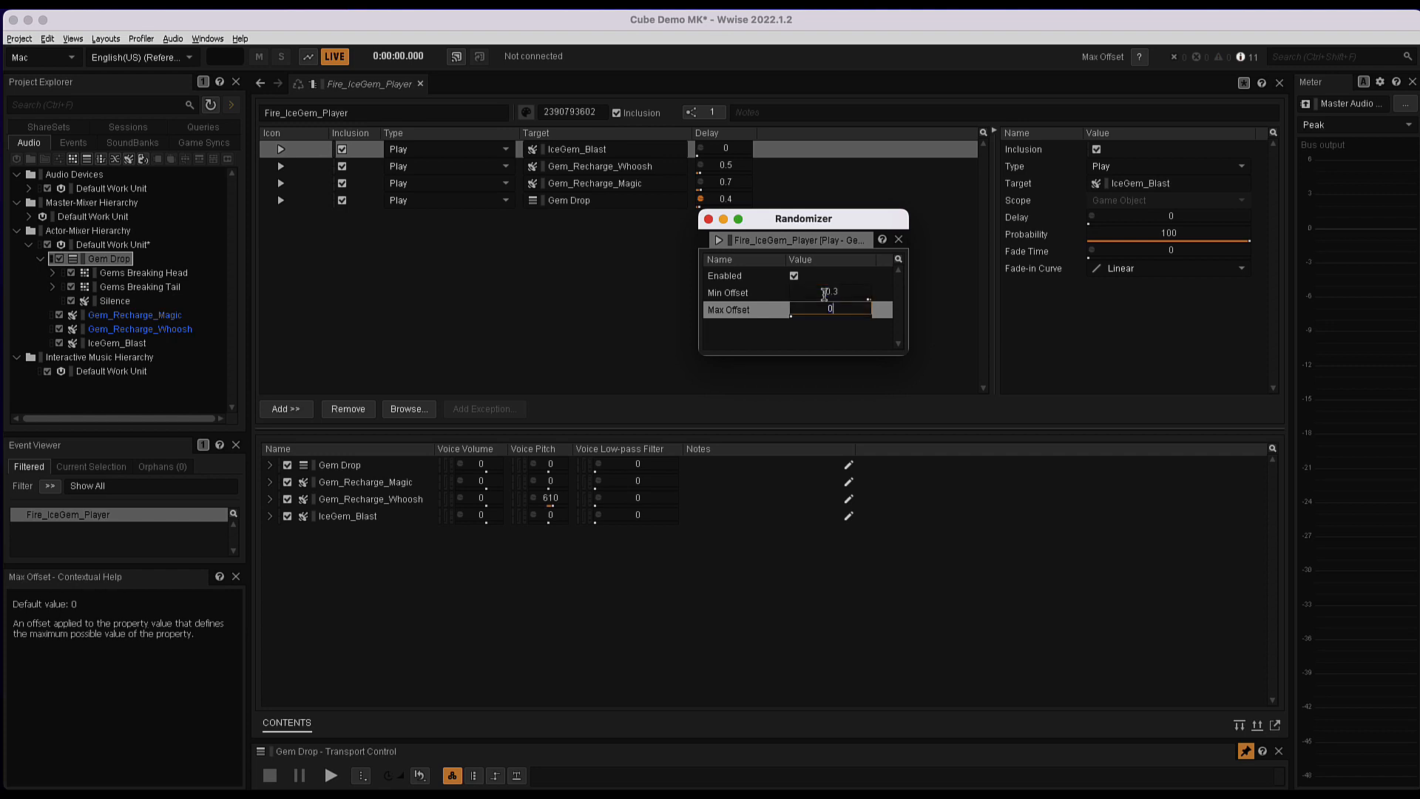
type("0.4")
key("Return")
left_click(709, 220)
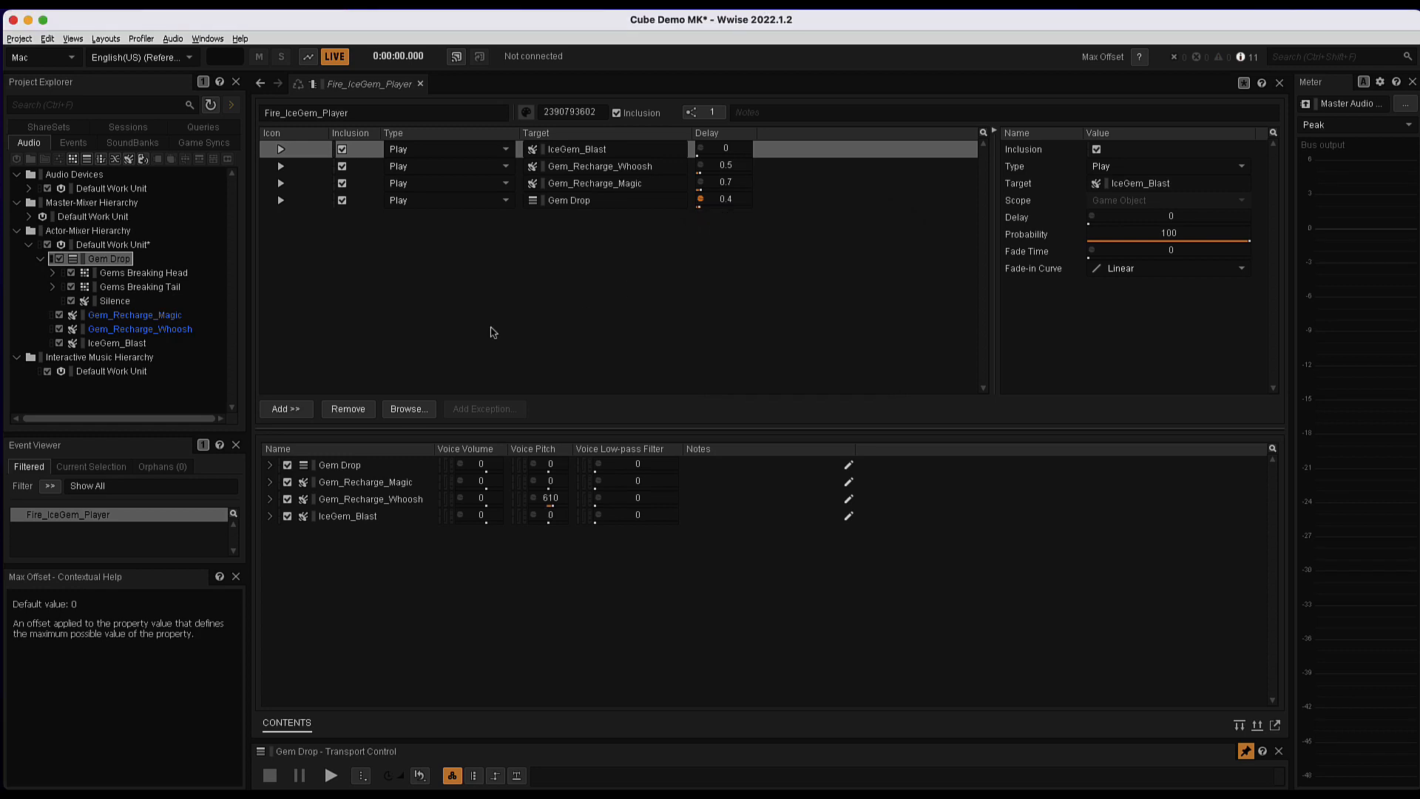
left_click(331, 777)
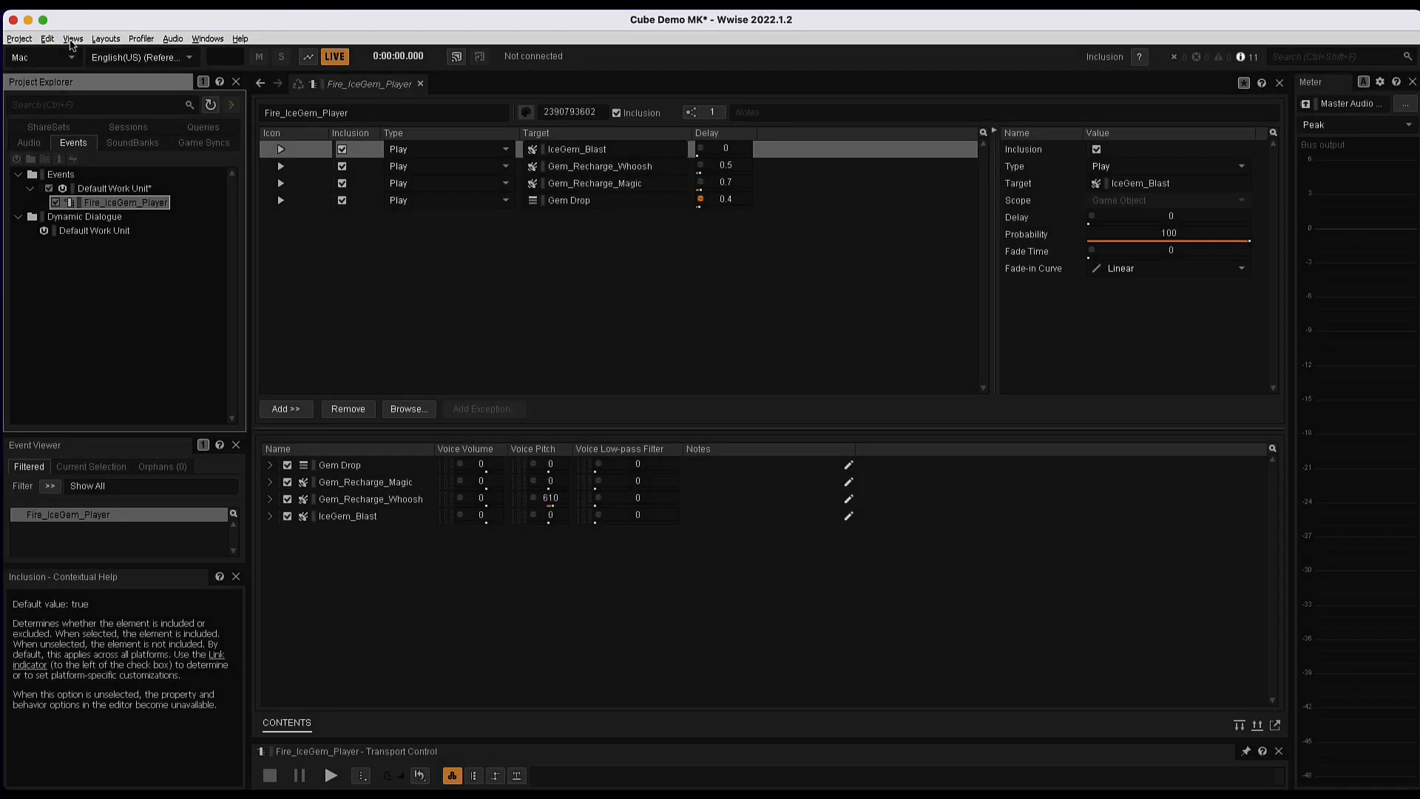
Open the Capture Log view and start a profiler capture.
left_click(71, 40)
mouse_move(103, 80)
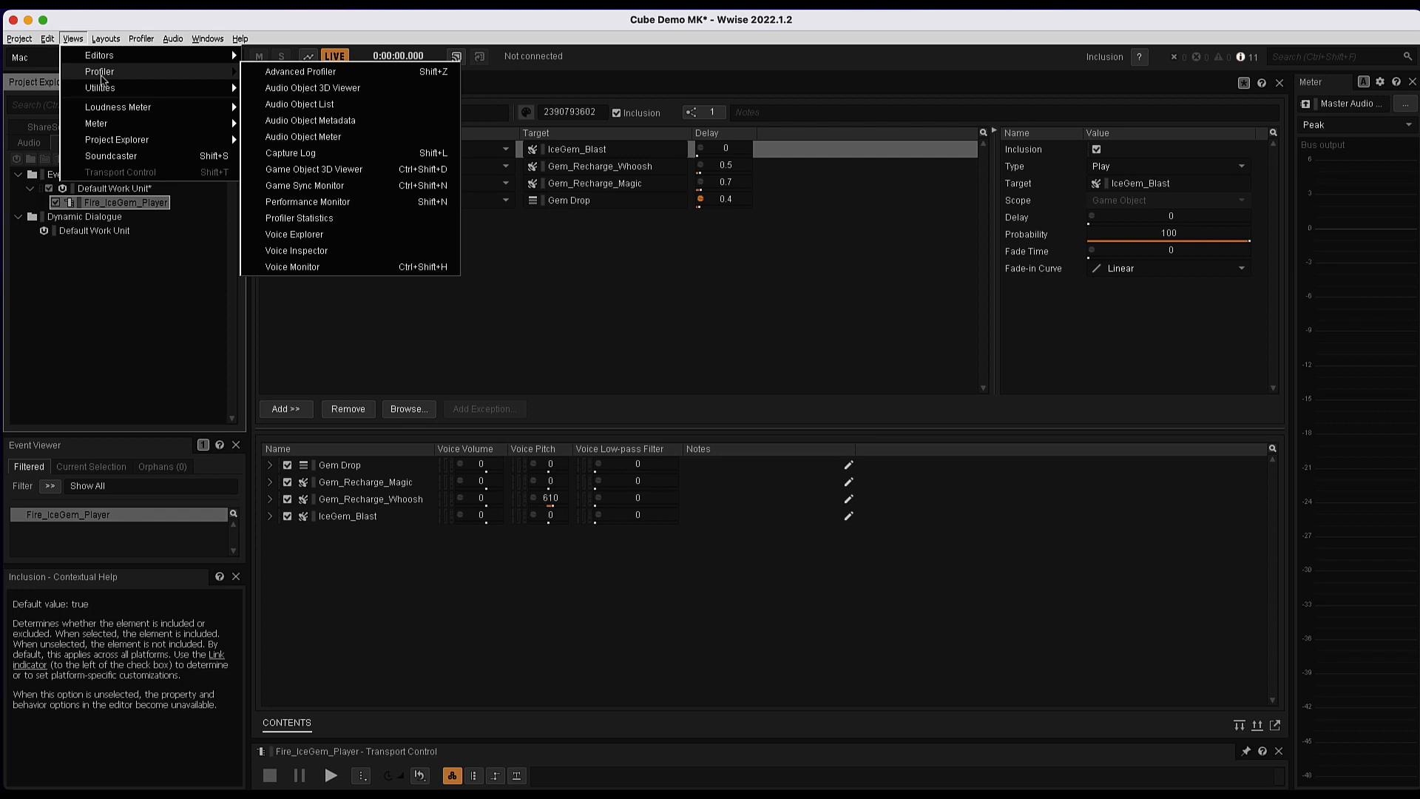
left_click(322, 155)
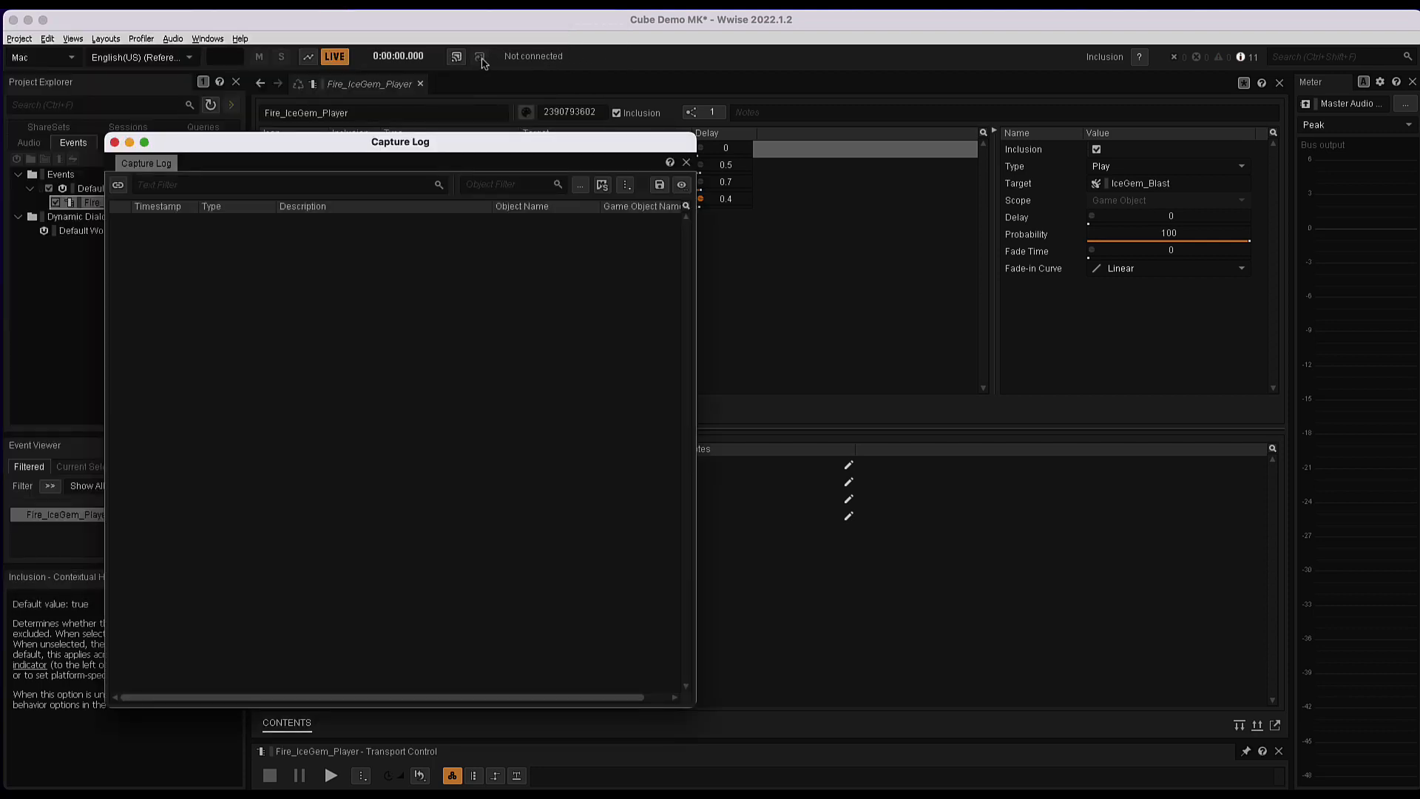
left_click(308, 60)
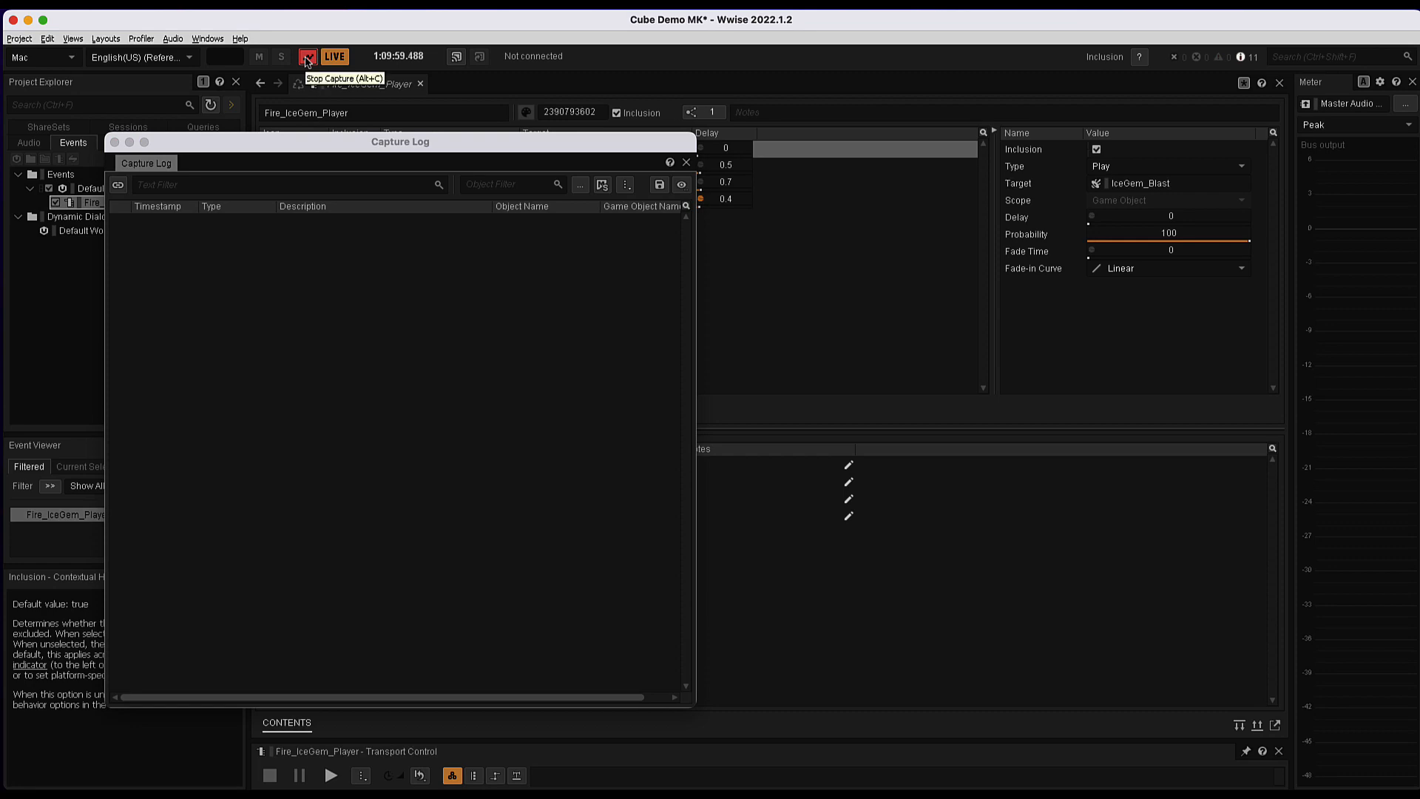
left_click_drag(323, 147, 332, 111)
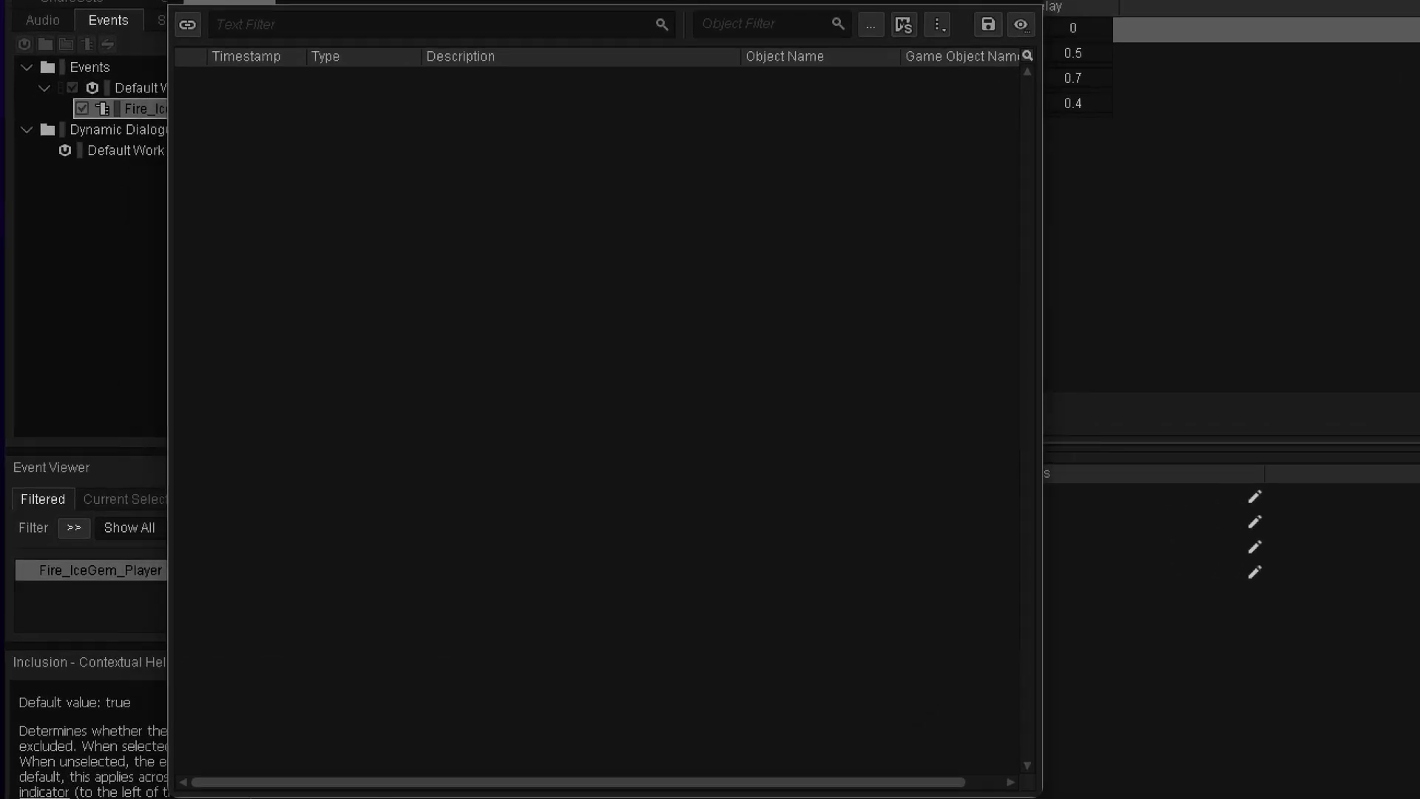
Play the Fire_IceGem_Player event twice, compare Gem Drop's logged delays between the playbacks, and close the Capture Log.
key("space")
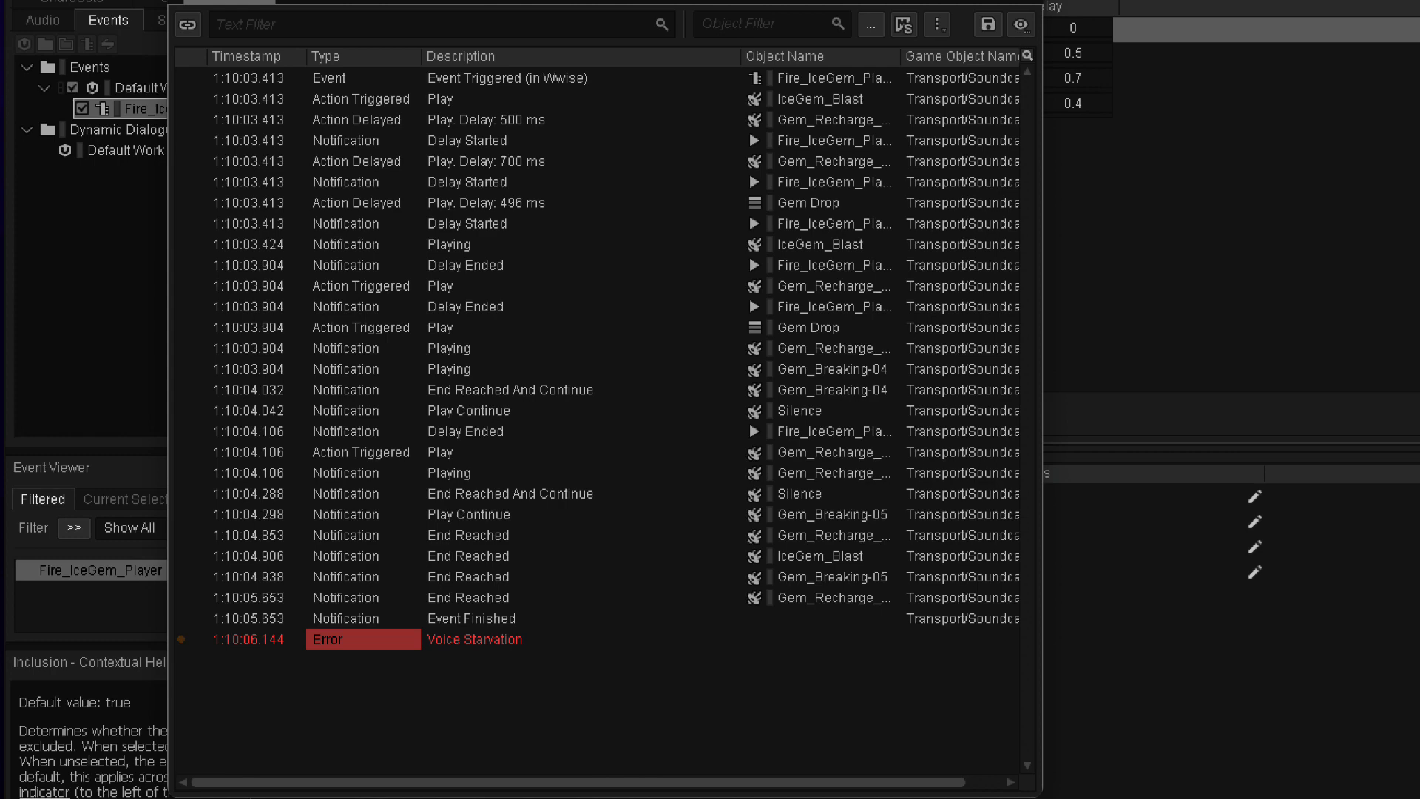
key("space")
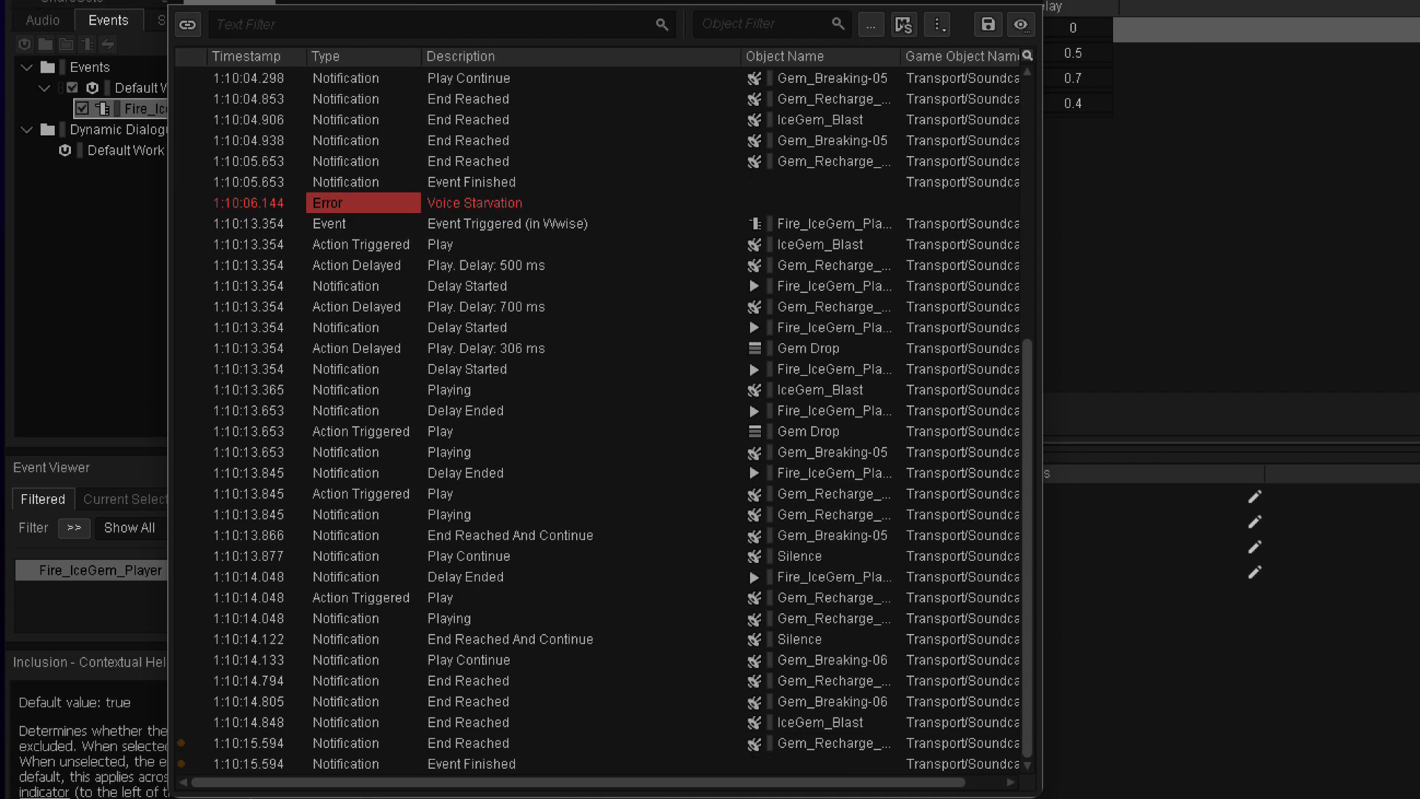
left_click(183, 0)
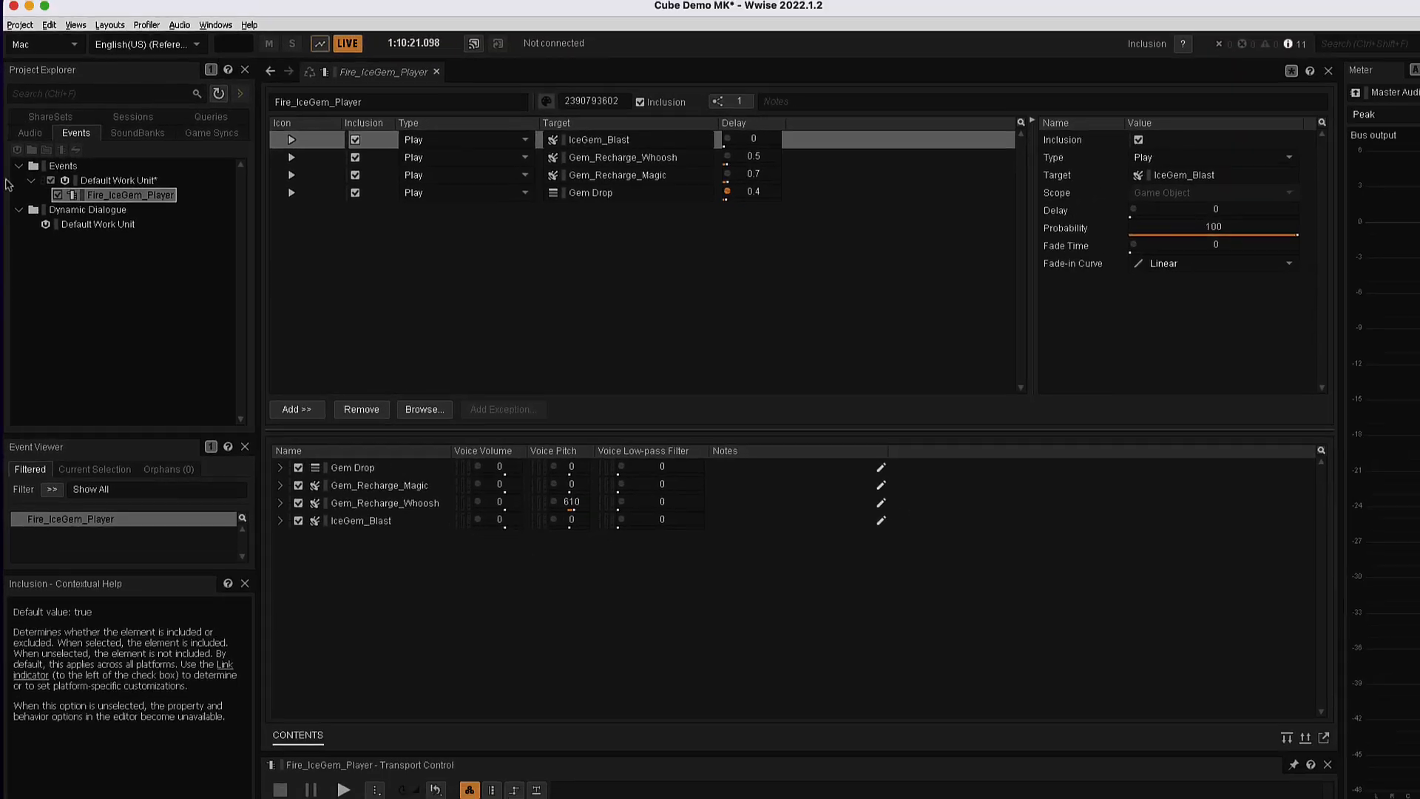